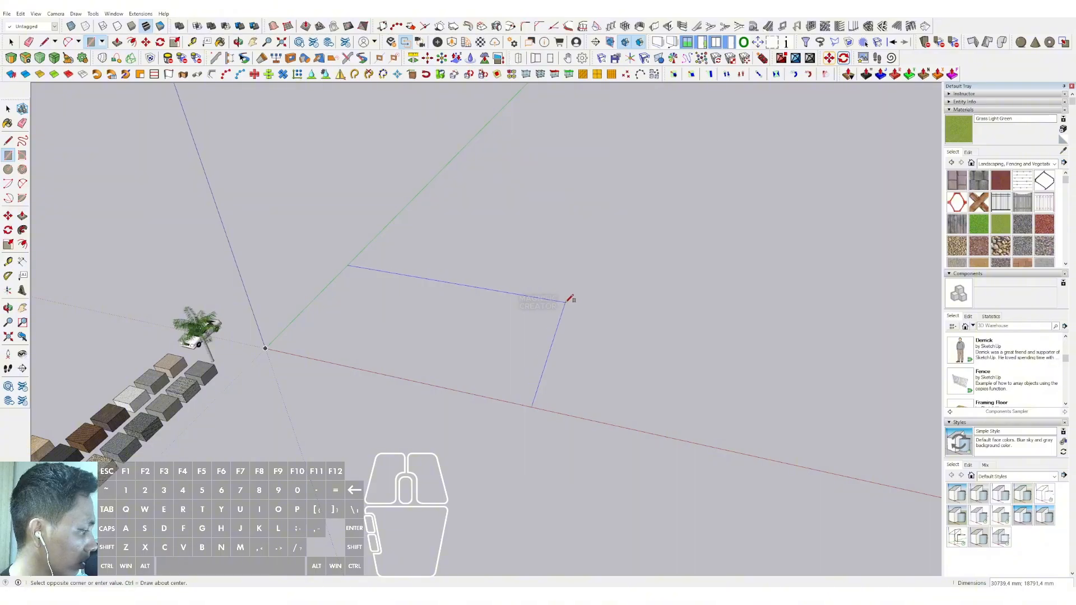
- Draw a ground rectangle of about 30739 × 18791 mm starting at the origin
click(567, 300)
middle_drag(567, 301, 554, 390)
key(space)
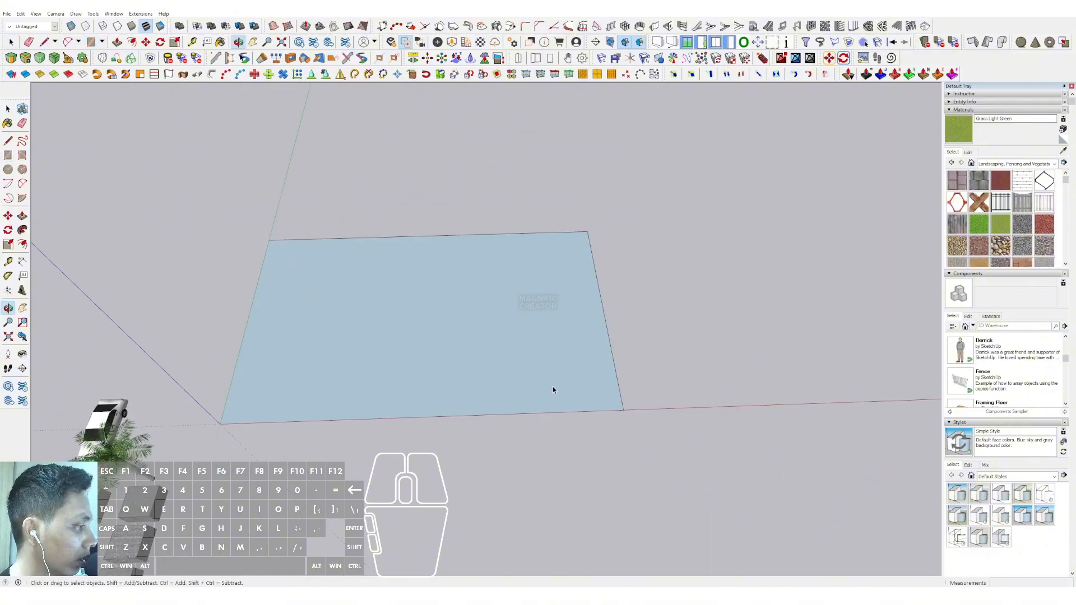
middle_drag(301, 390, 426, 303)
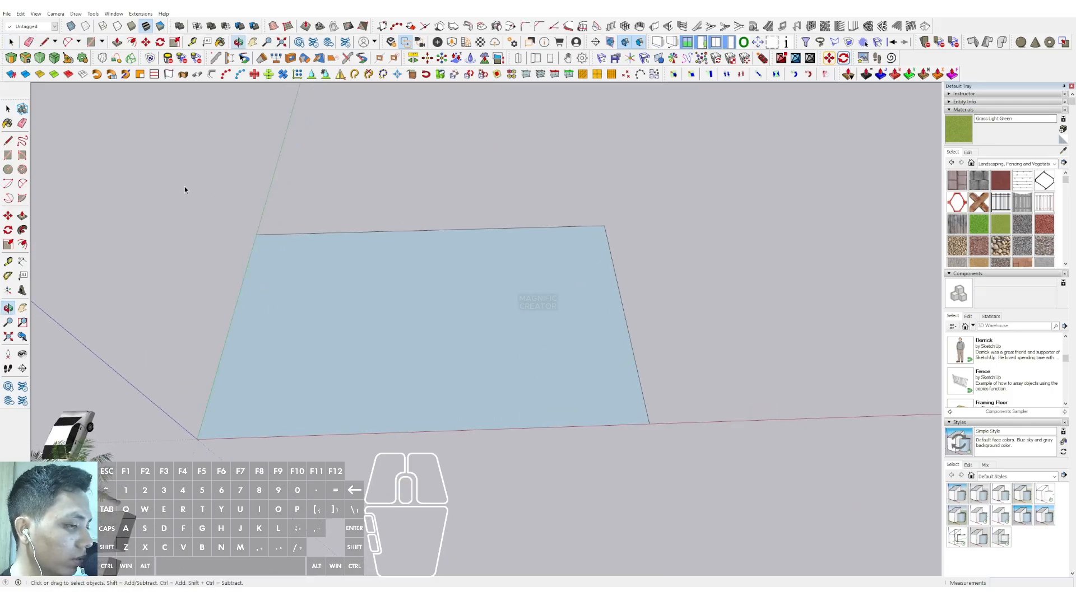
- Offset the rectangle's outline inward by about 2443 mm
click(22, 183)
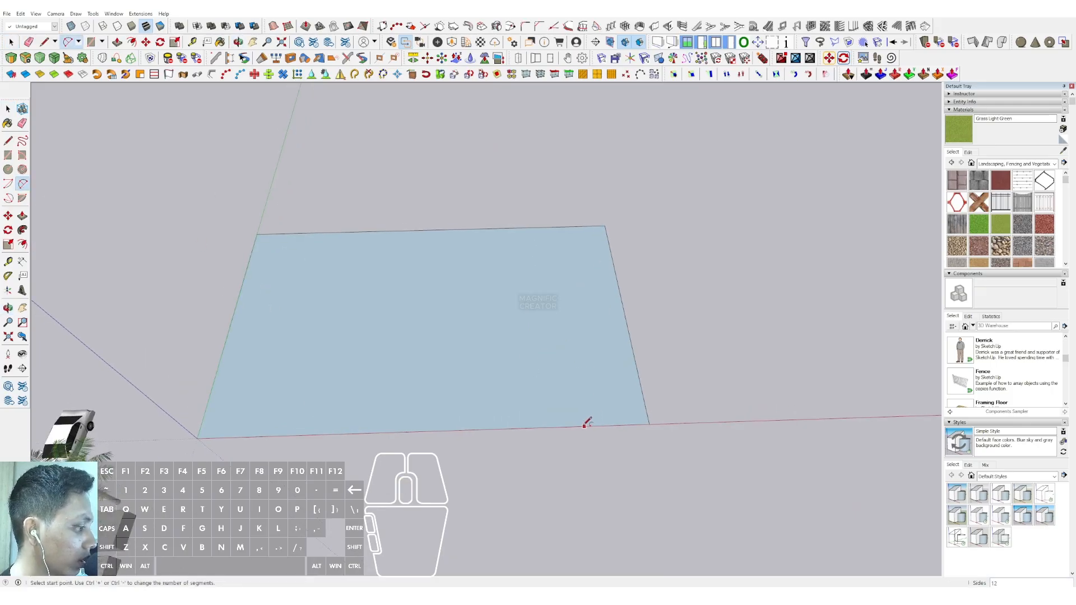
key(space)
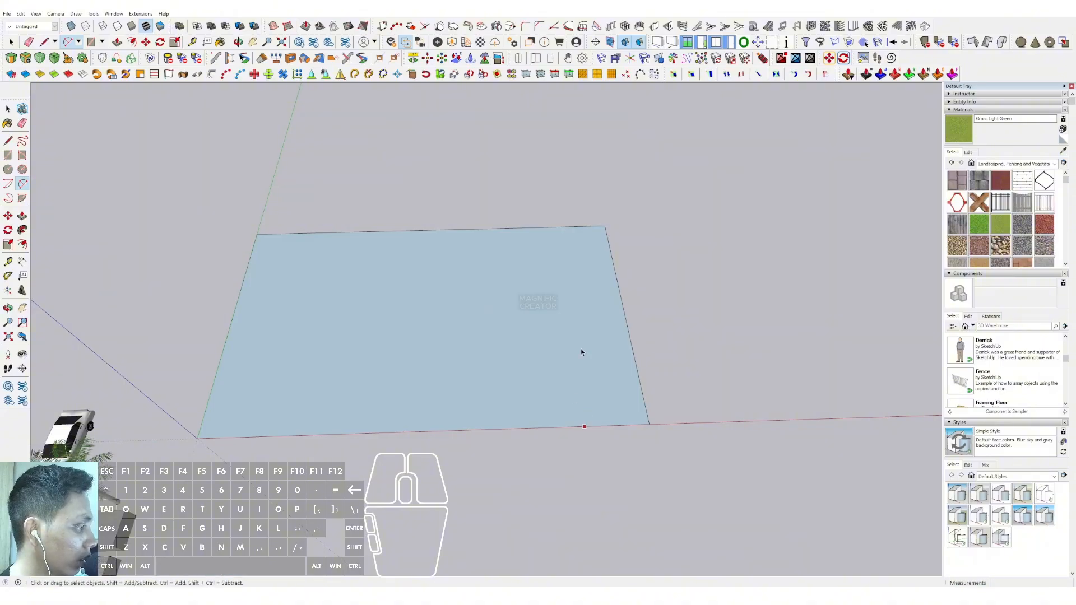
key(f)
click(608, 303)
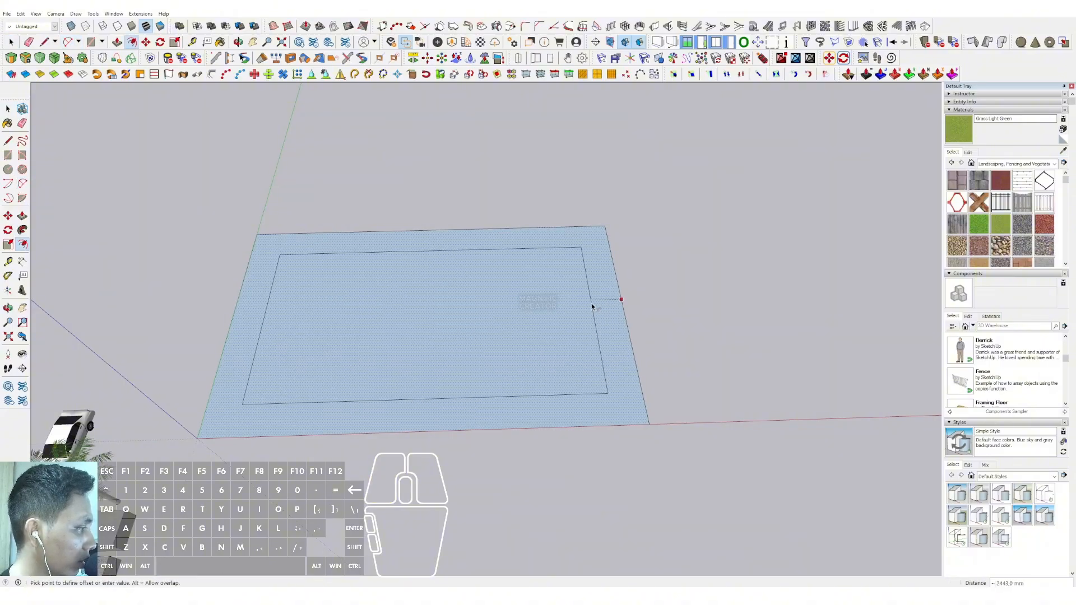
click(591, 304)
- Draw a rectangle between each inner corner and the matching outer corner, marking four corner squares of about 2443 mm
key(r)
click(607, 392)
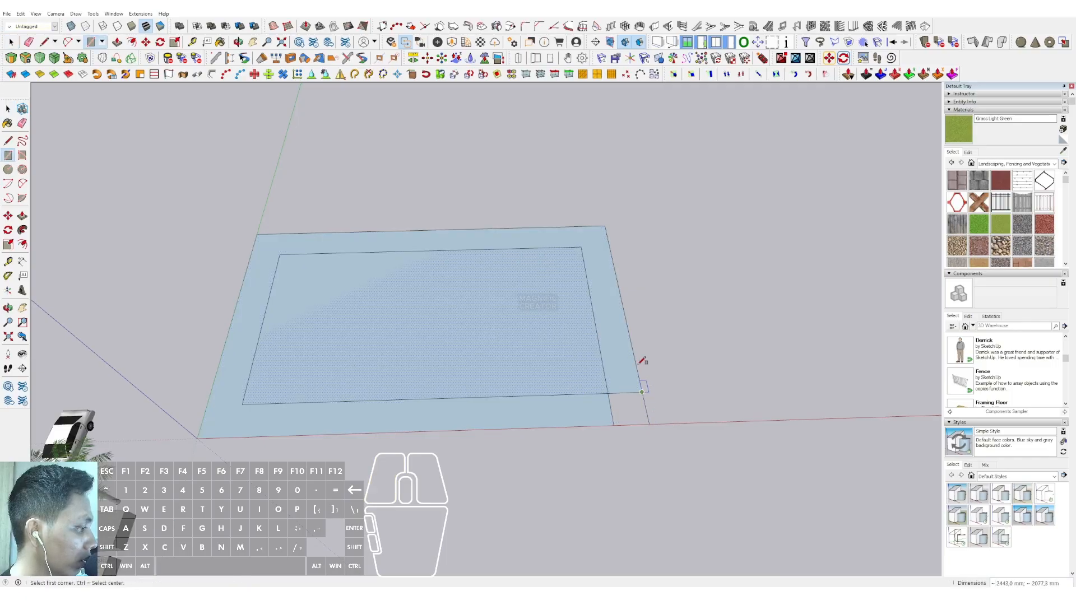
click(583, 247)
click(605, 227)
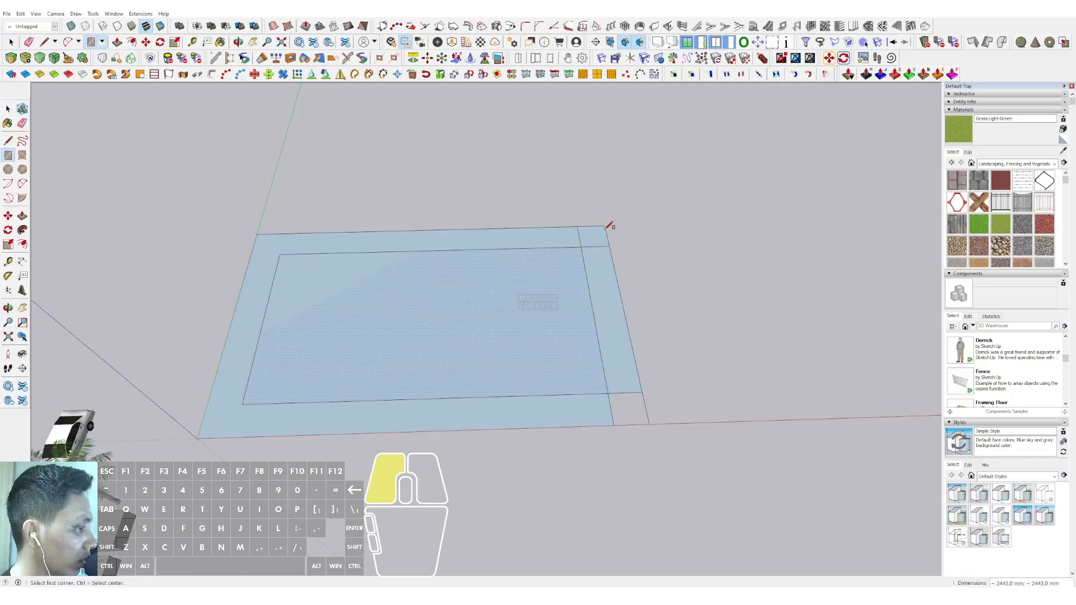
click(279, 255)
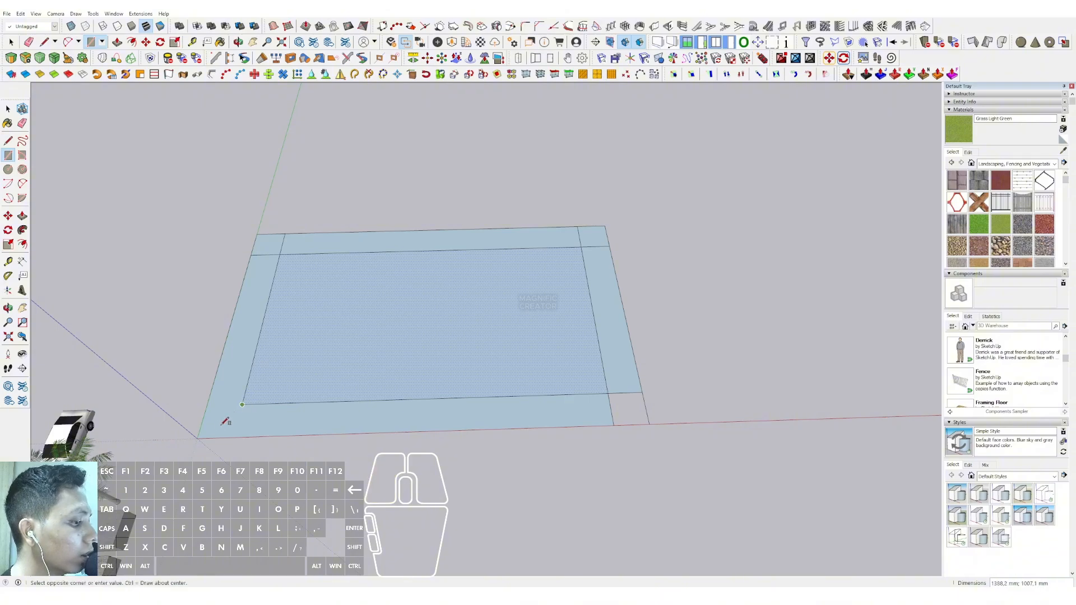
click(199, 437)
key(space)
click(543, 387)
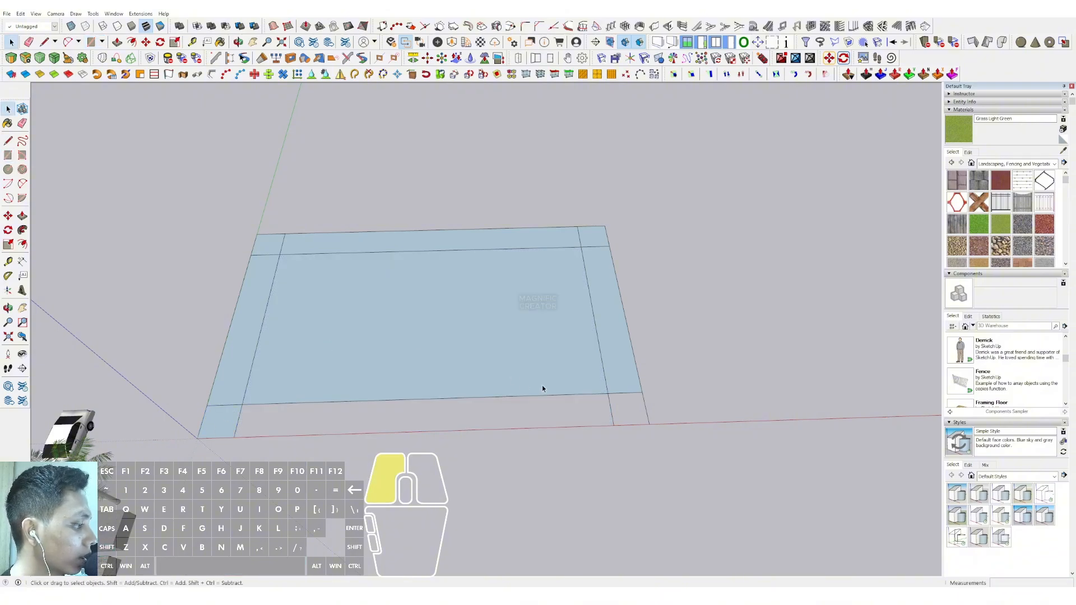
- Draw a line along the front edge from the outer right corner to the left corner square to restore the missing faces
key(l)
click(649, 424)
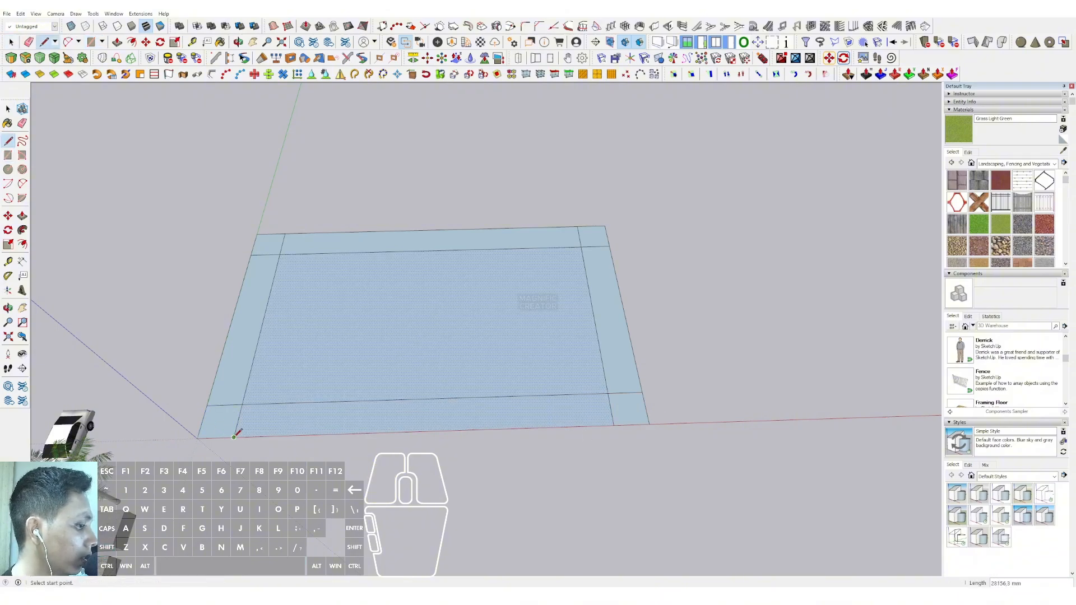
key(space)
- Draw a two-point arc with 64 sides across the front-right corner square, bulging toward the outer corner
scroll(597, 417, up, 2)
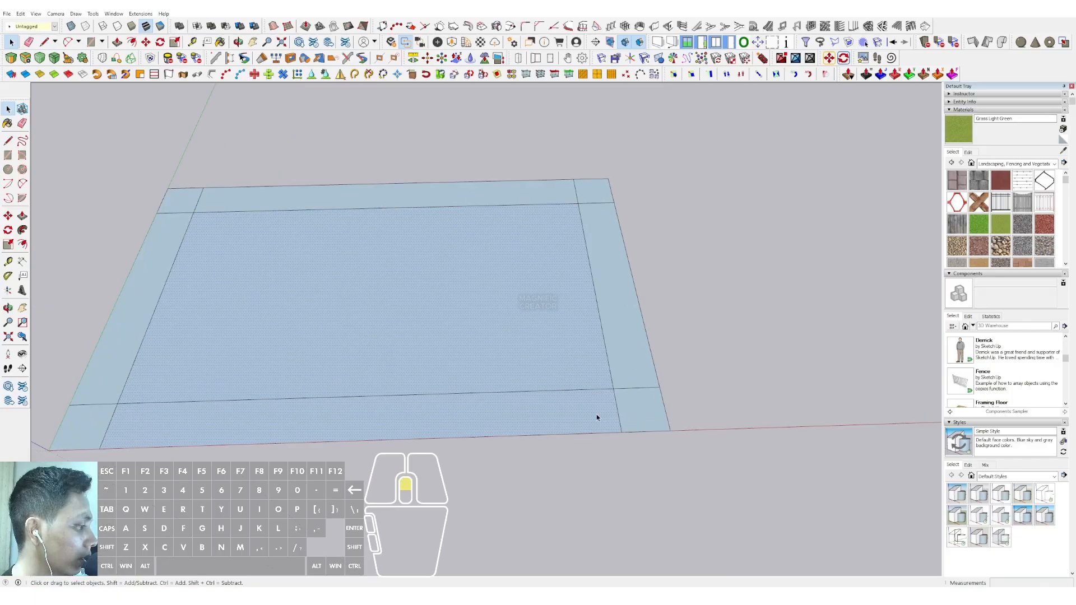
click(23, 183)
scroll(626, 420, up, 1)
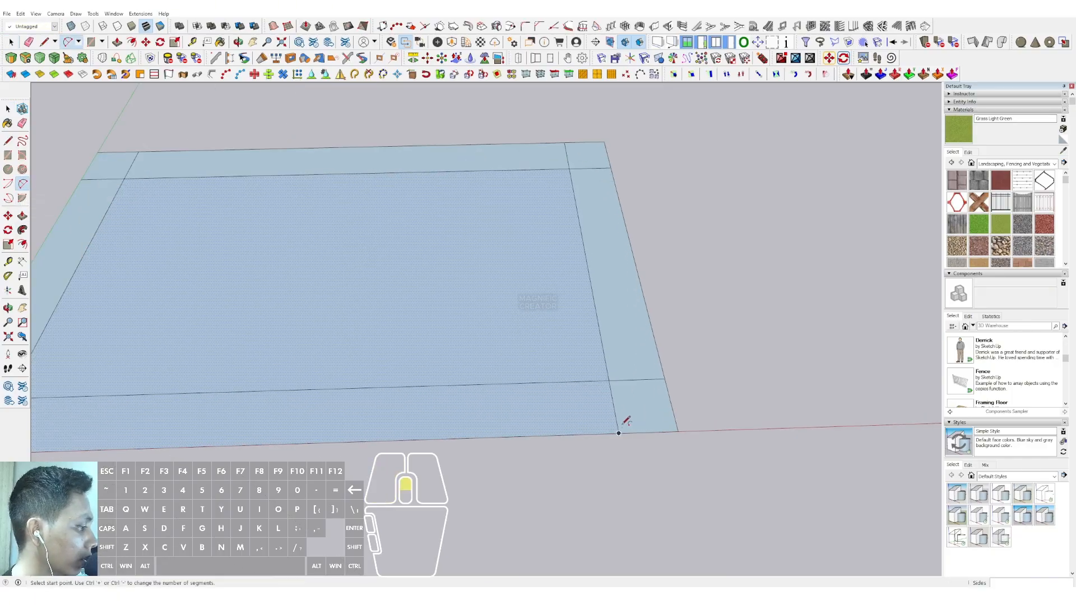
click(619, 432)
click(665, 379)
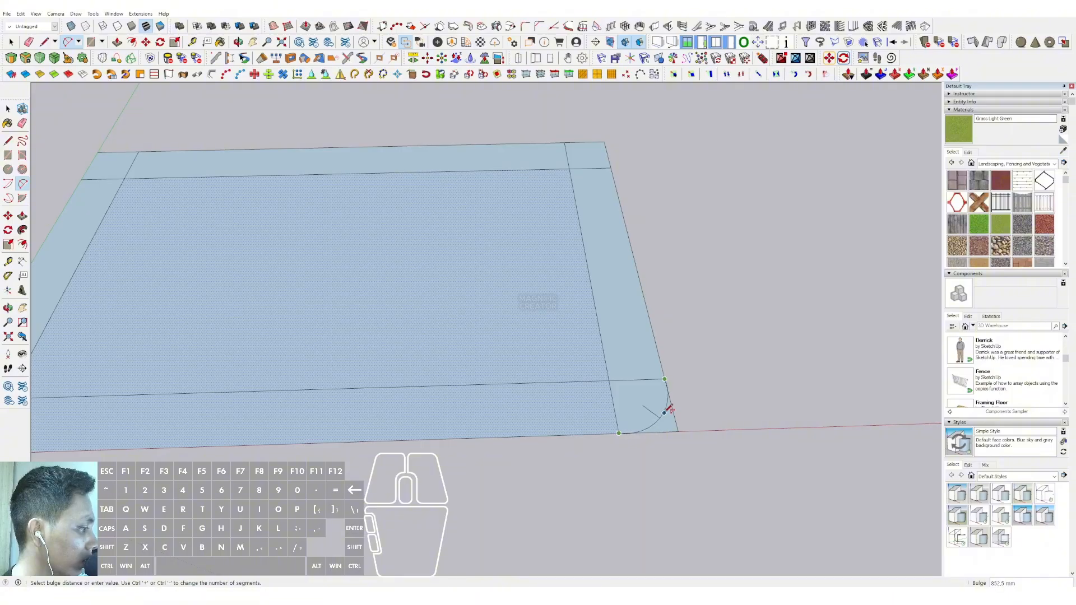
scroll(675, 411, up, 3)
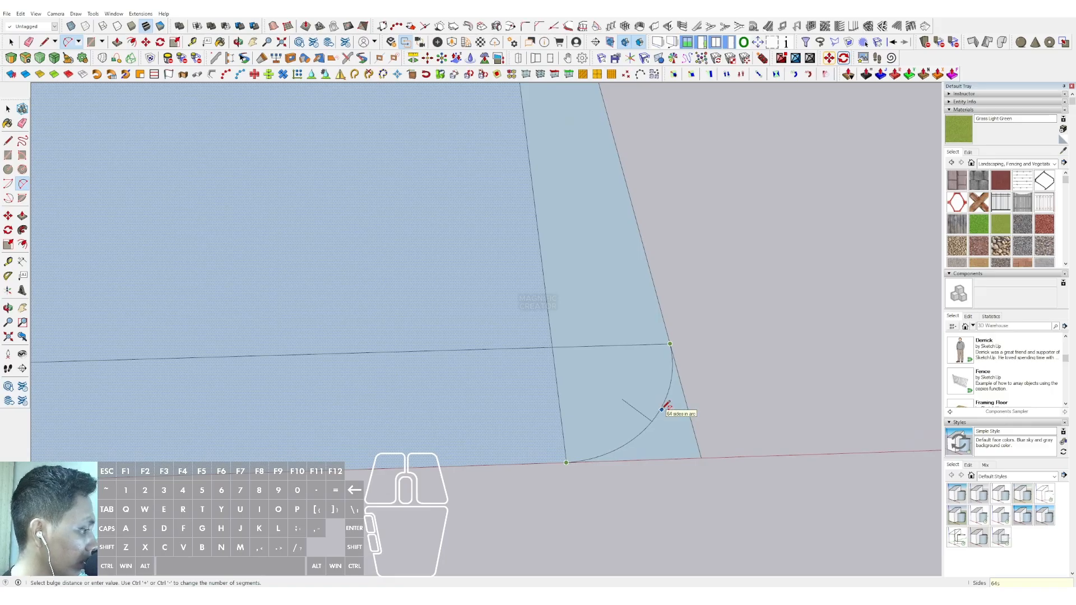
click(661, 409)
scroll(581, 368, down, 5)
key(space)
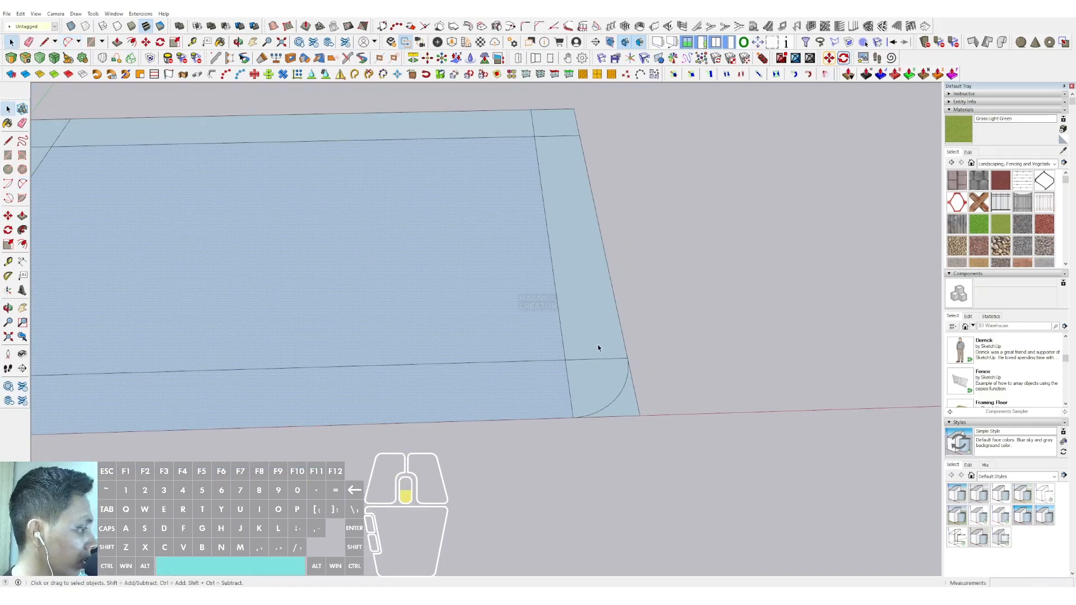
- Draw a matching two-point arc across the back-right corner square, tangent to the outer edges
shift+middle_drag(555, 203, 504, 325)
scroll(490, 321, up, 3)
click(22, 184)
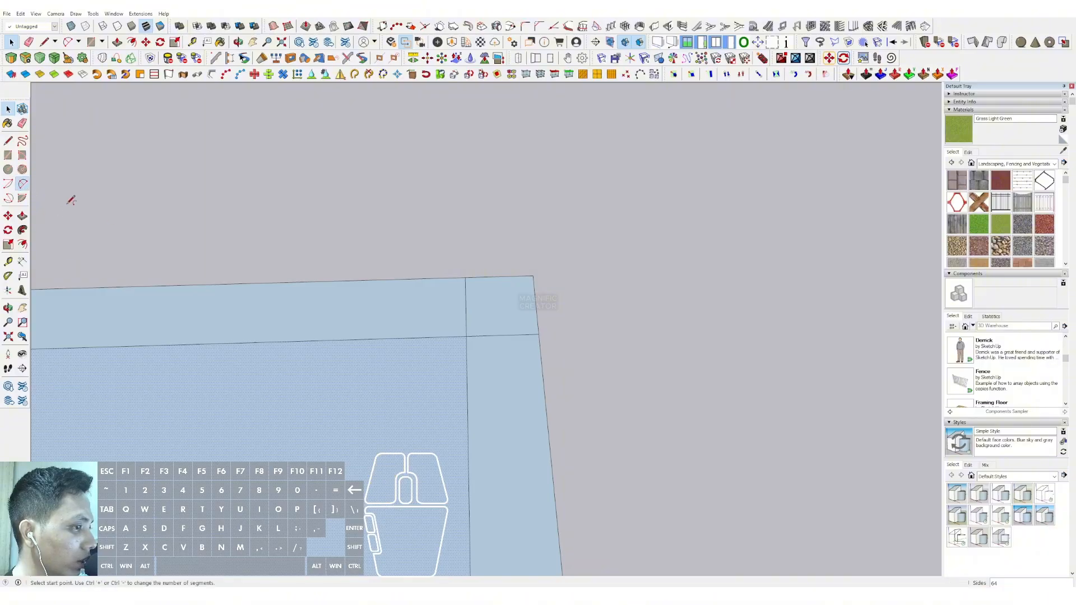
scroll(485, 338, up, 1)
click(551, 334)
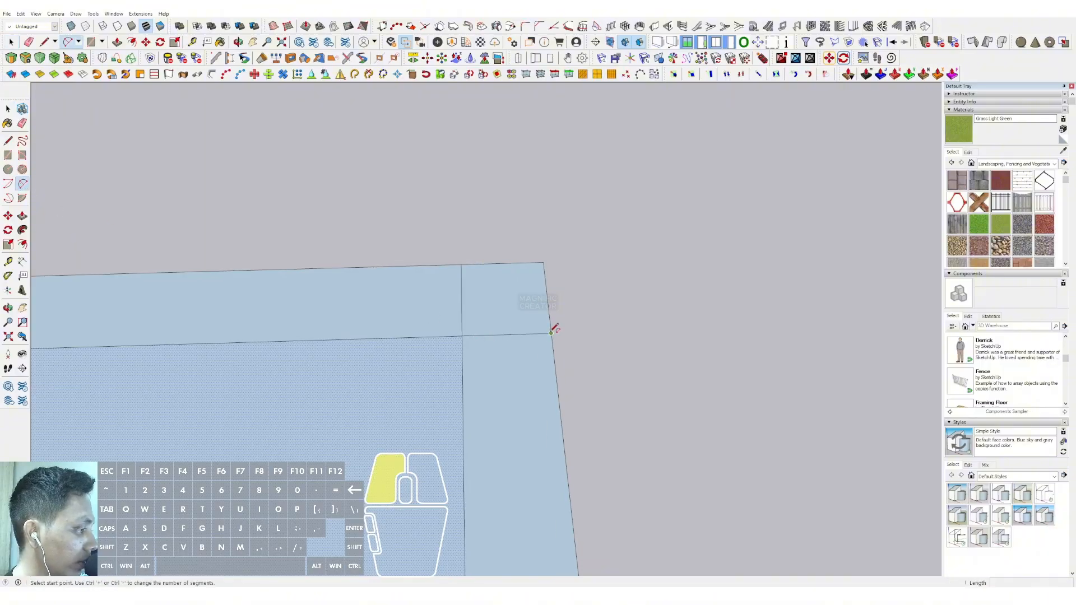
scroll(521, 274, up, 1)
click(514, 278)
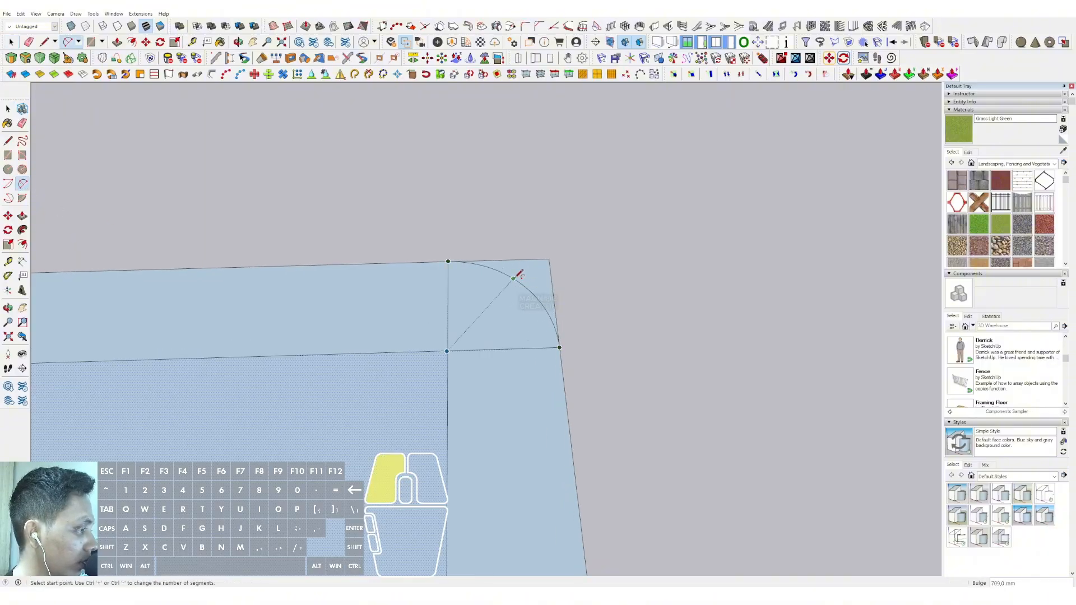
key(space)
- Draw a matching two-point arc across the back-left corner square, bulging toward the outer corner
scroll(476, 311, down, 2)
shift+middle_drag(389, 343, 533, 343)
scroll(336, 326, up, 1)
key(a)
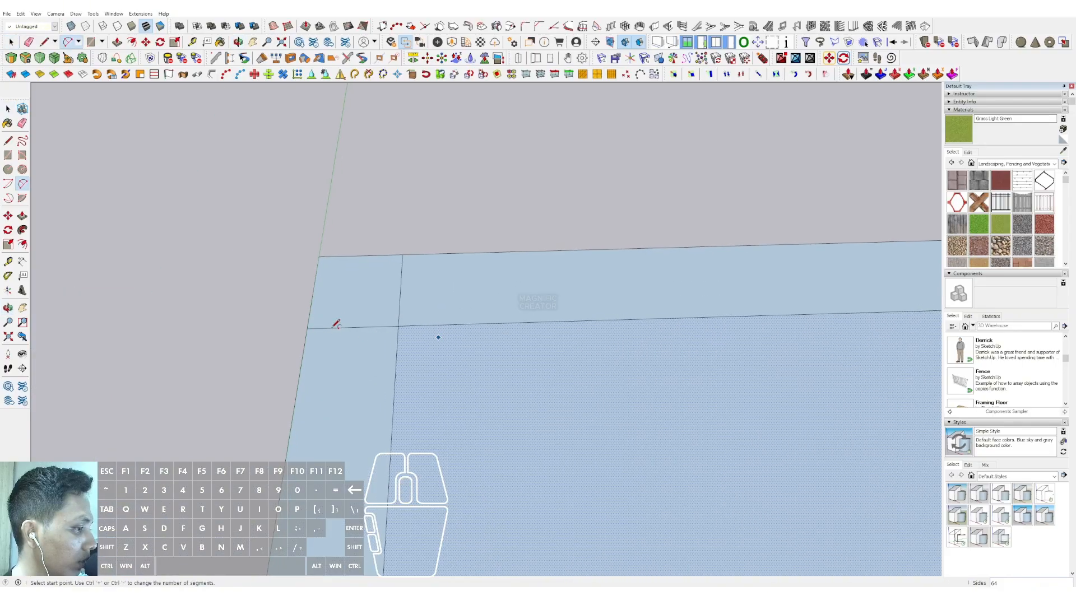
click(307, 327)
scroll(352, 269, up, 1)
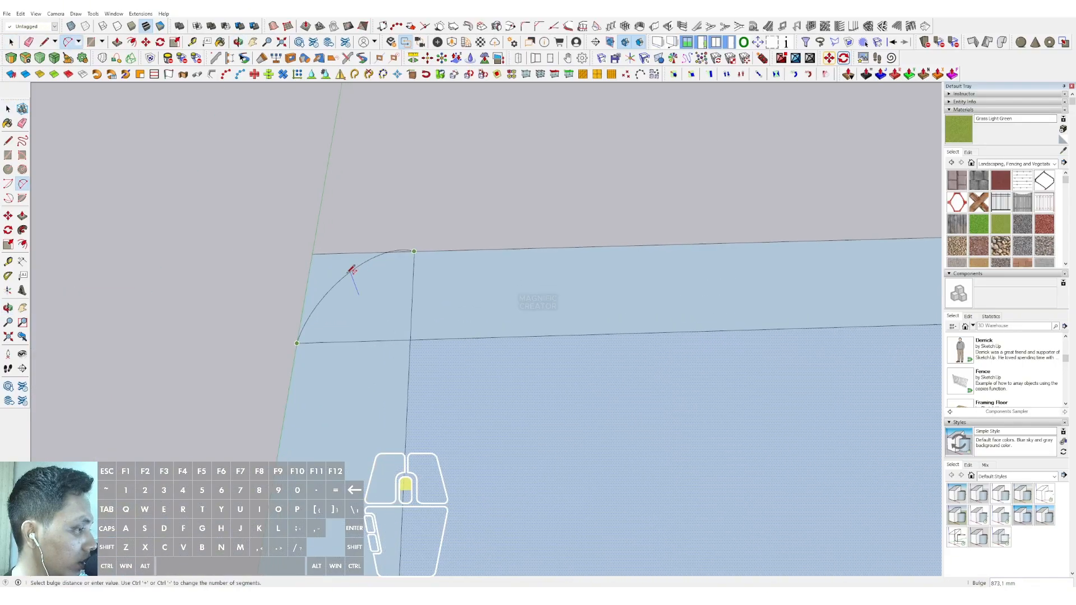
click(338, 278)
key(space)
- Round the front-left corner square at the origin with a matching two-point arc
scroll(384, 303, down, 4)
shift+middle_drag(444, 314, 485, 141)
scroll(381, 379, up, 2)
key(a)
click(376, 383)
click(315, 324)
scroll(324, 357, up, 1)
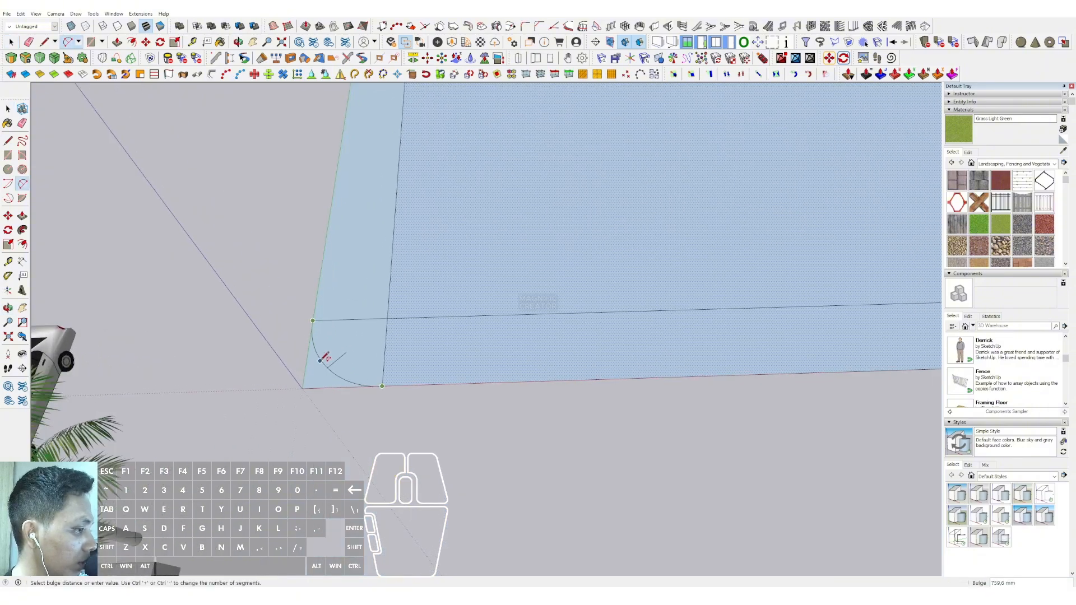
click(328, 365)
key(space)
- Erase the inner guide lines and the sharp corner edges outside the arcs, keeping only the rounded rectangle
scroll(331, 360, down, 4)
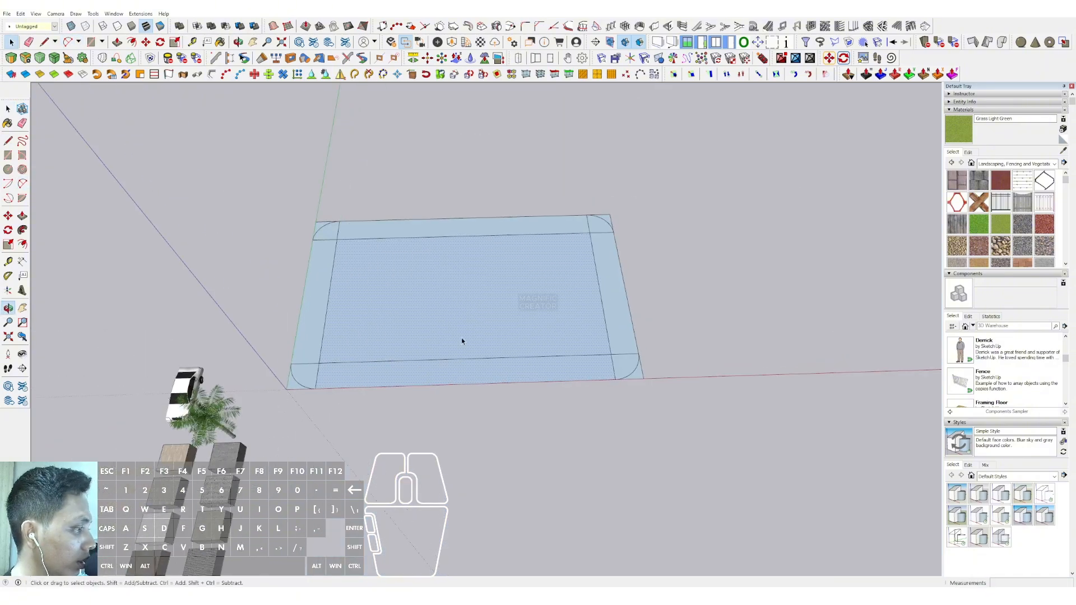
scroll(584, 336, up, 1)
scroll(422, 329, up, 1)
shift+middle_drag(422, 329, 423, 346)
drag(763, 260, 720, 314)
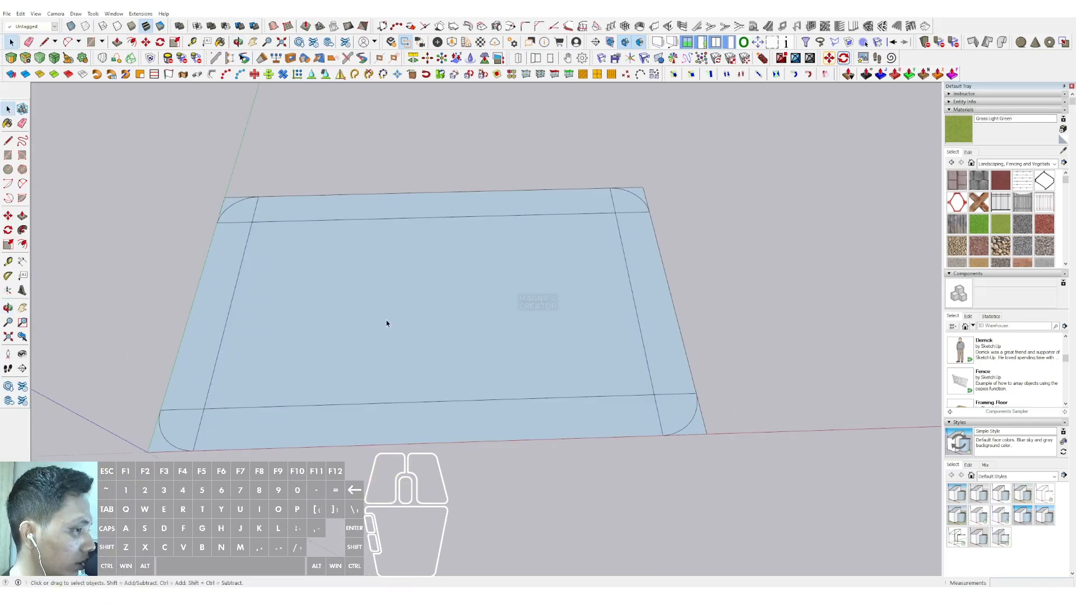
click(23, 124)
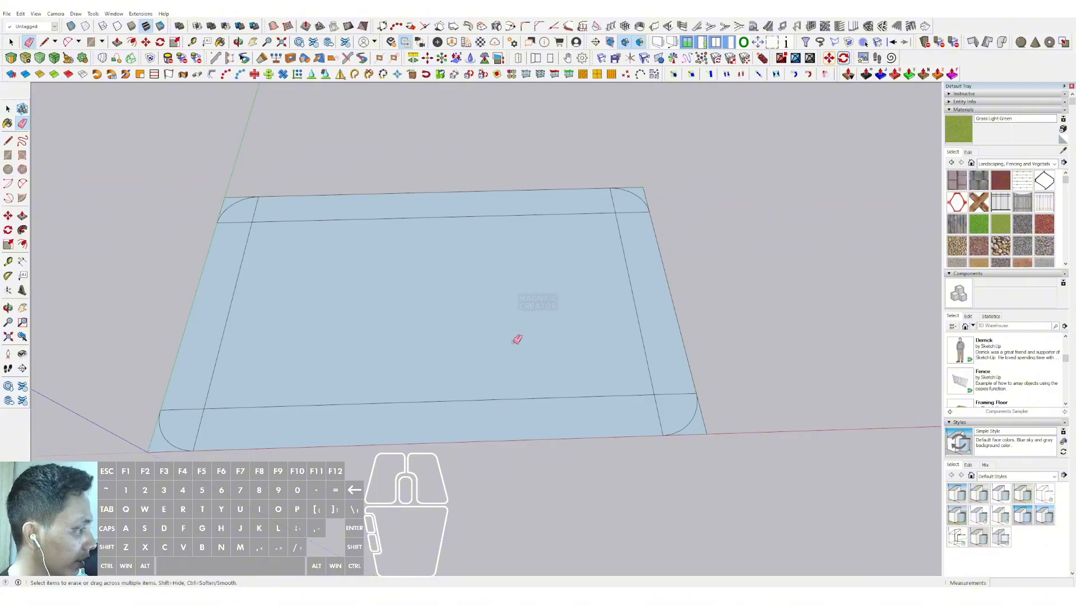
scroll(517, 340, down, 2)
drag(673, 430, 346, 429)
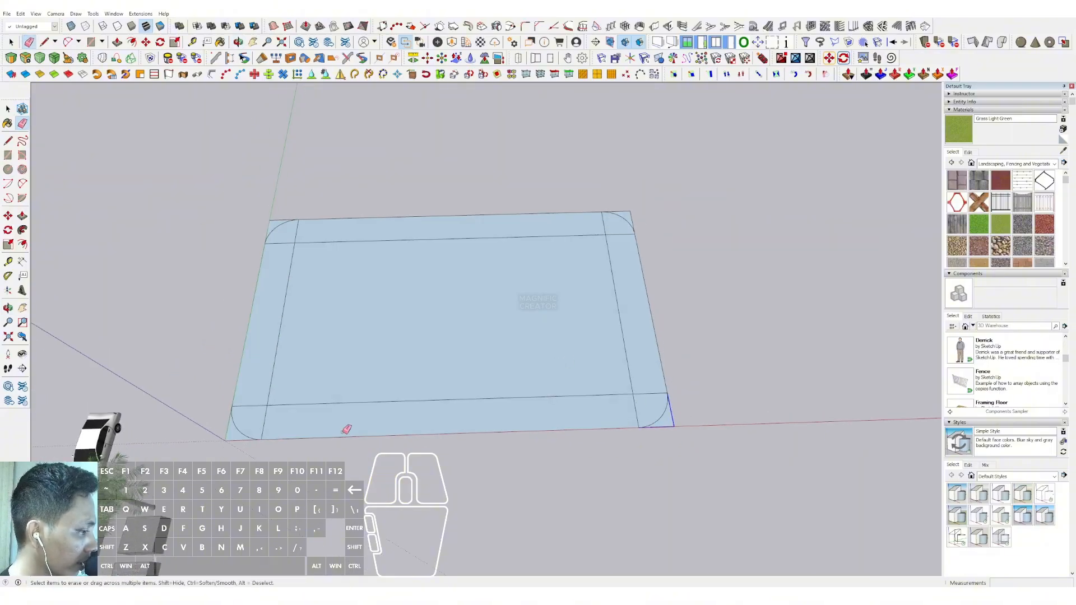
mouse_move(269, 408)
mouse_down()
mouse_move(645, 390)
mouse_move(623, 247)
mouse_up()
mouse_move(615, 235)
mouse_down()
mouse_move(367, 224)
mouse_move(291, 241)
mouse_up()
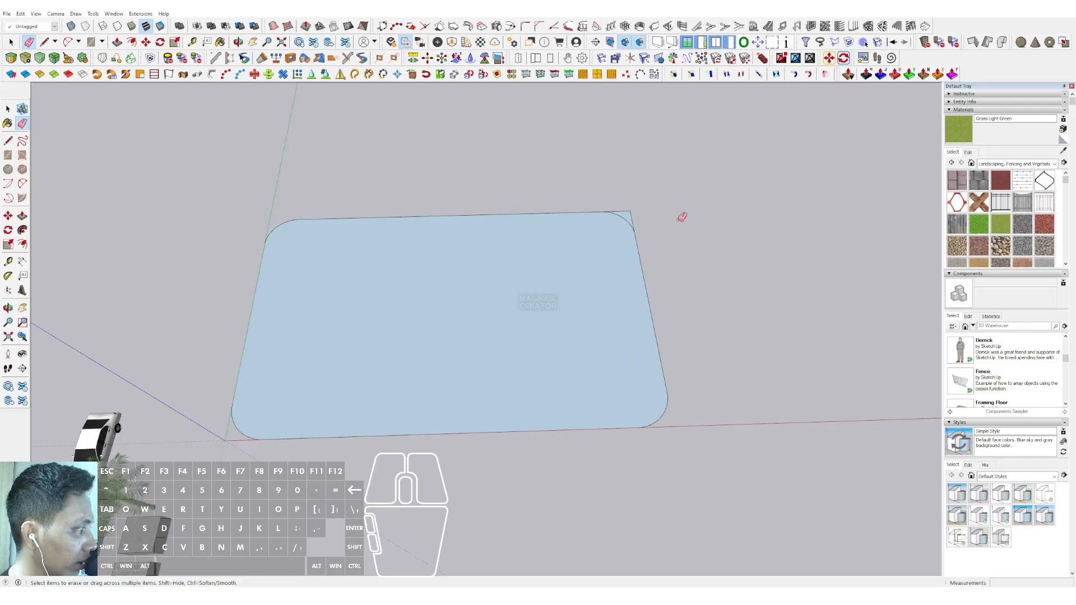
drag(631, 214, 626, 212)
mouse_move(482, 370)
middle_down()
mouse_move(431, 343)
mouse_move(476, 379)
mouse_move(431, 361)
middle_up()
key(space)
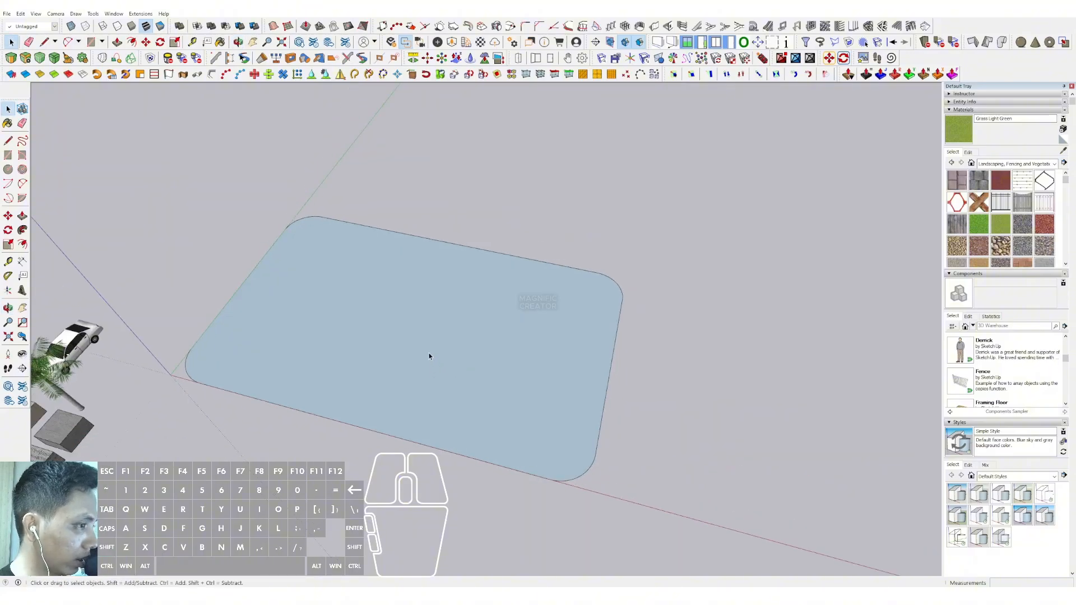
- Extrude the rounded rectangle upward by 1000 mm with Push/Pull
scroll(342, 338, up, 2)
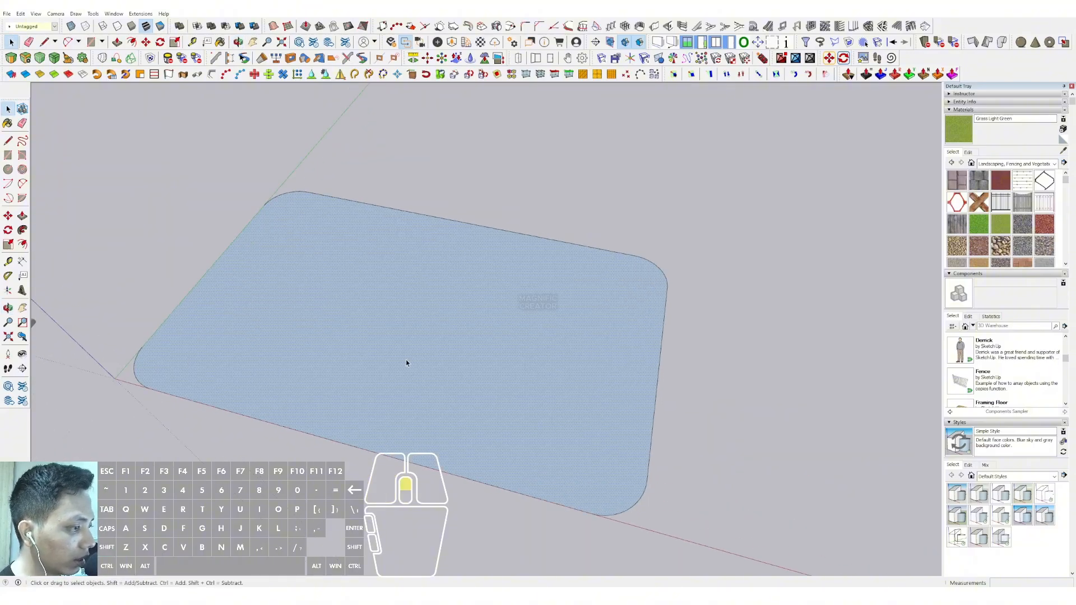
click(390, 324)
click(22, 216)
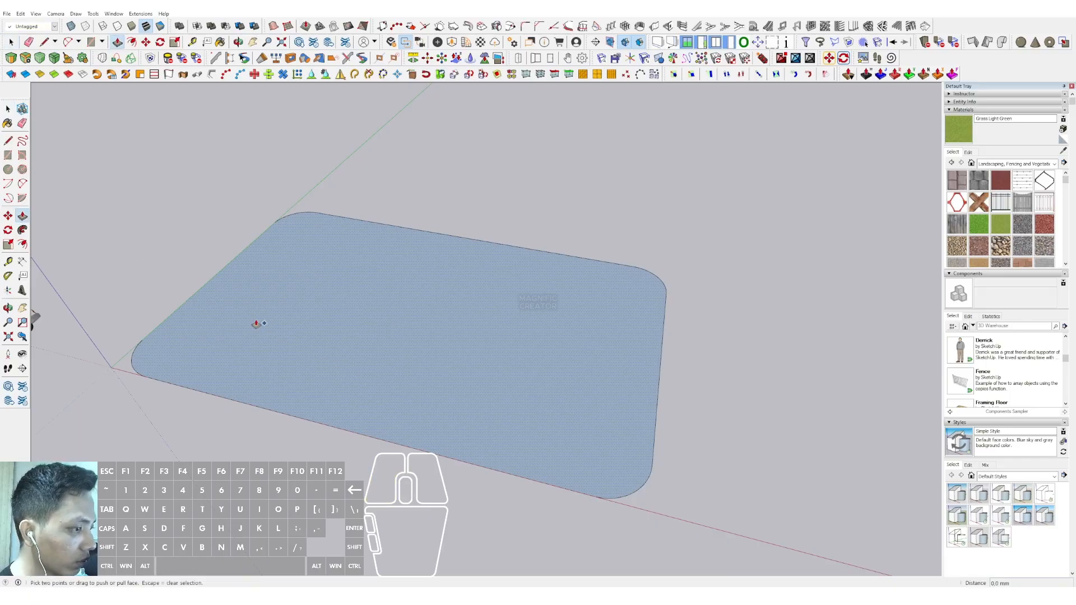
click(246, 316)
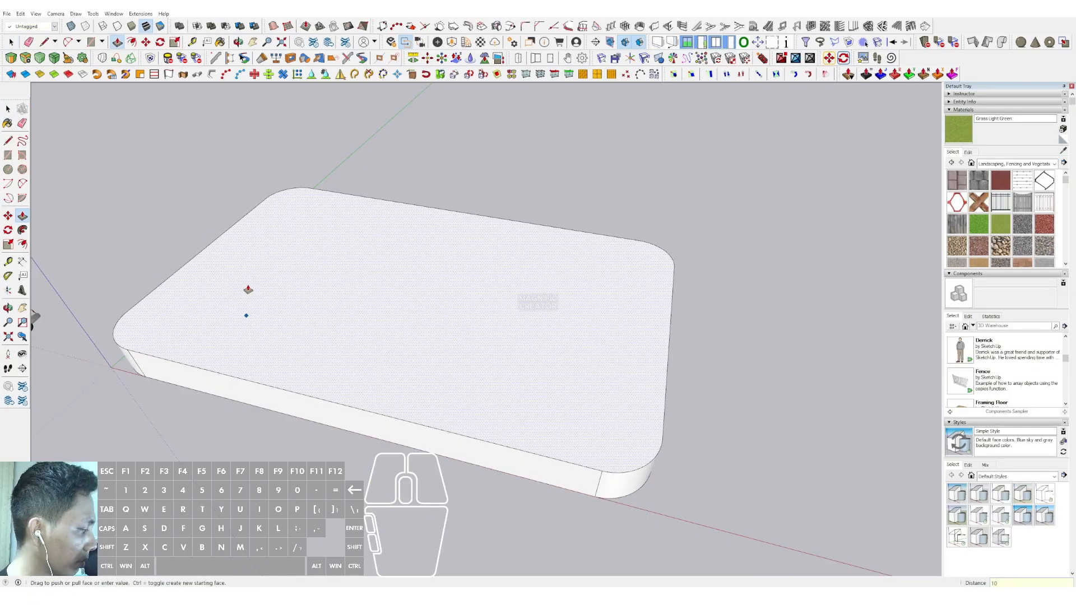
key(space)
- Select the whole slab and make it a component with the default definition settings
triple_click(291, 297)
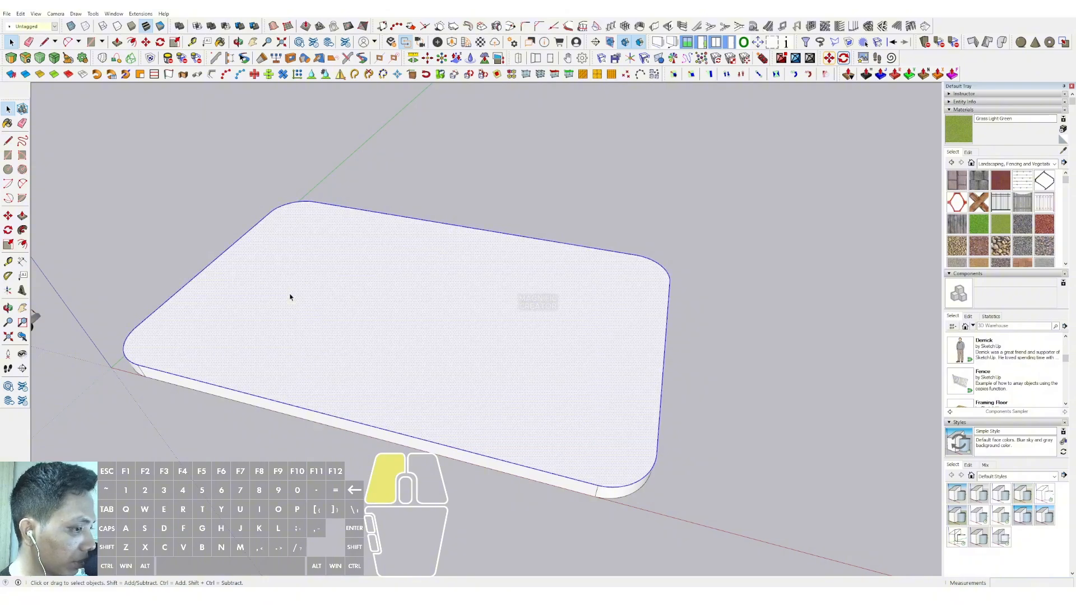
right_click(291, 298)
click(324, 357)
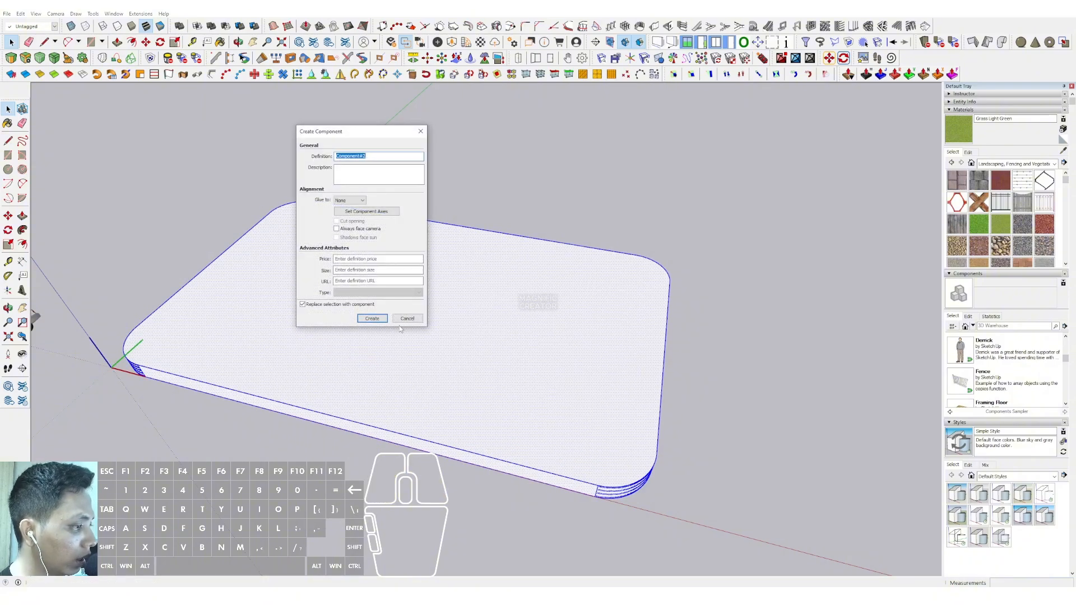
click(371, 318)
middle_drag(335, 317, 368, 355)
- Copy the slab component vertically by 1000 mm so the copy sits directly on top of the original
click(7, 216)
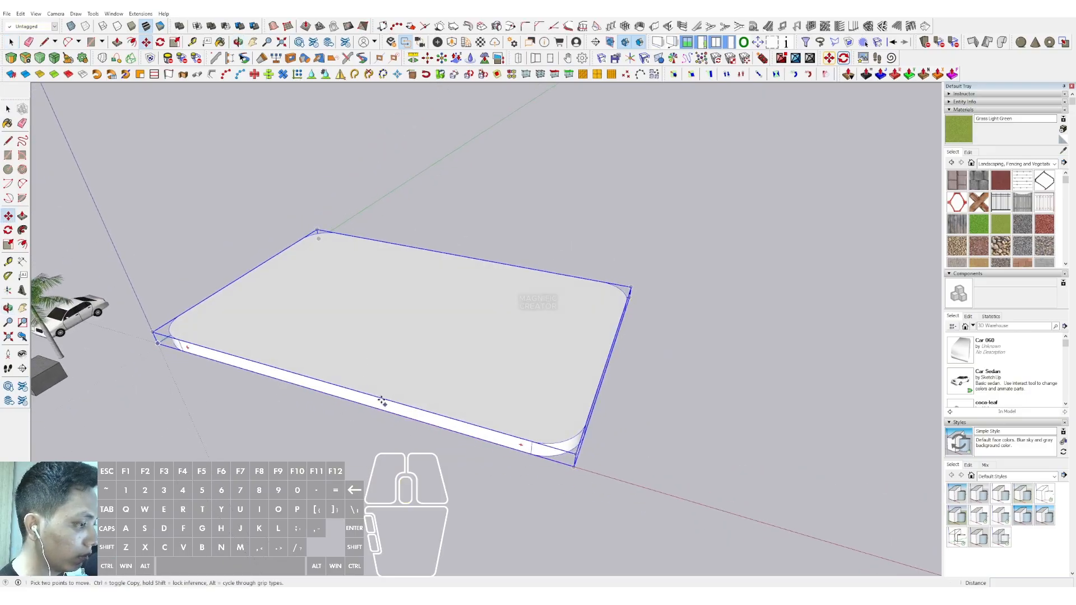
click(394, 414)
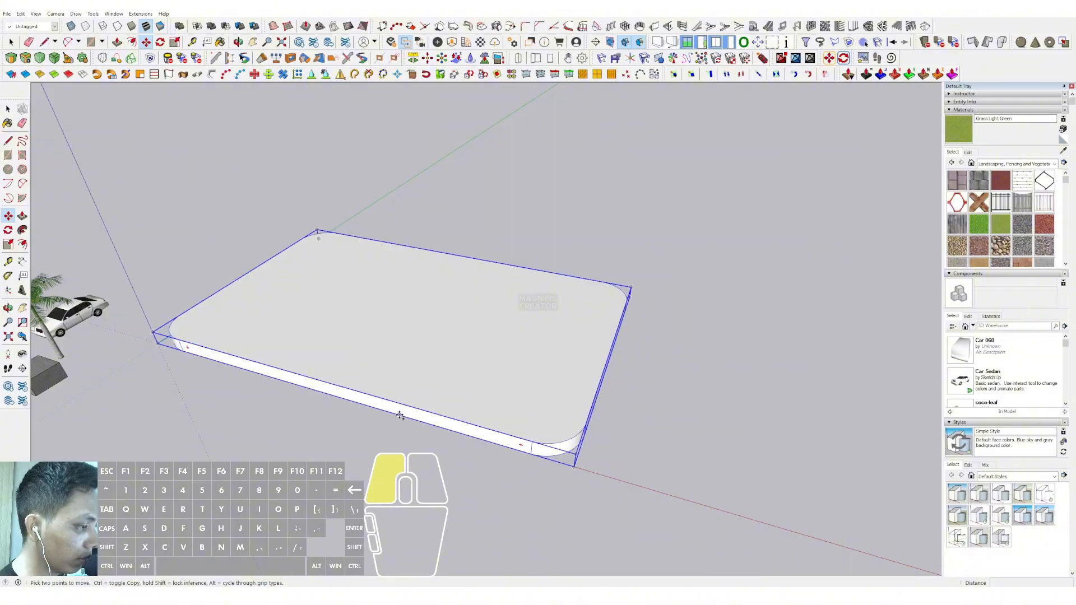
key(ctrl)
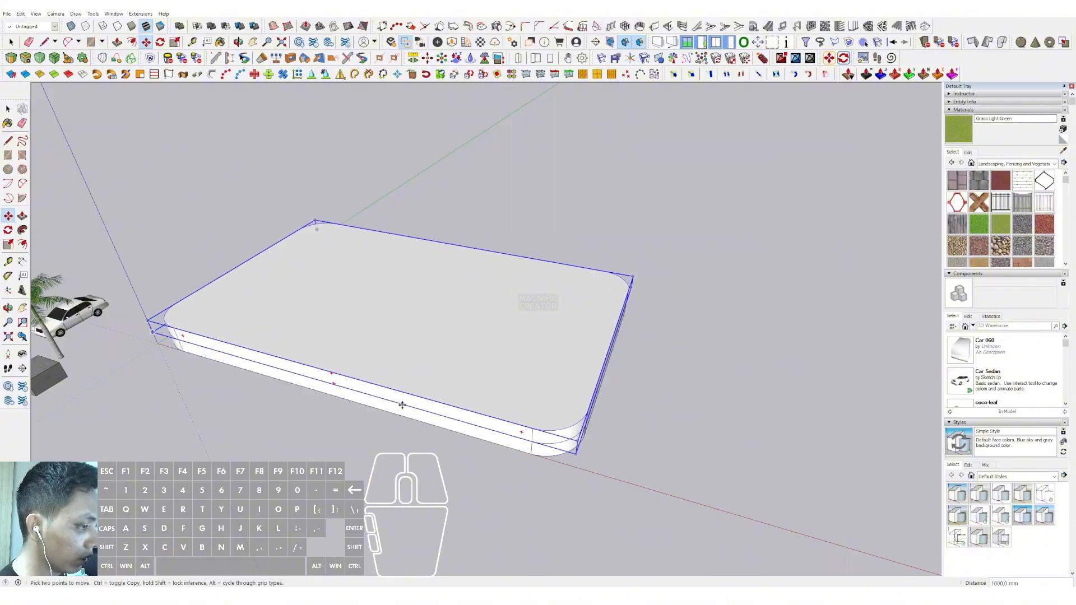
- Move the slab copy up by 4000 mm and add three more copies above it, forming a stack of five slabs
click(399, 364)
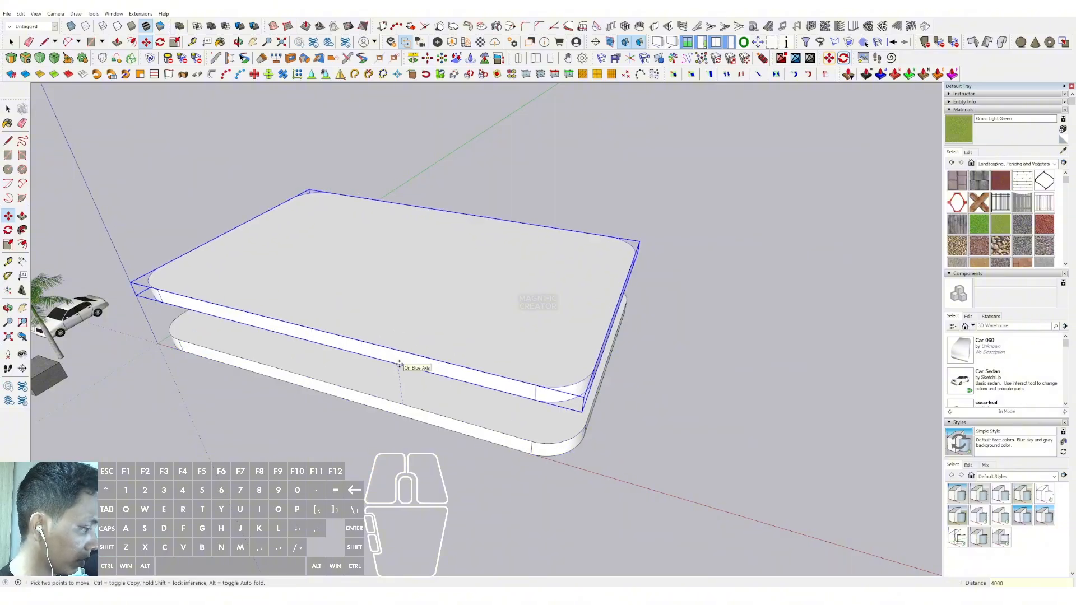
key(Return)
click(429, 405)
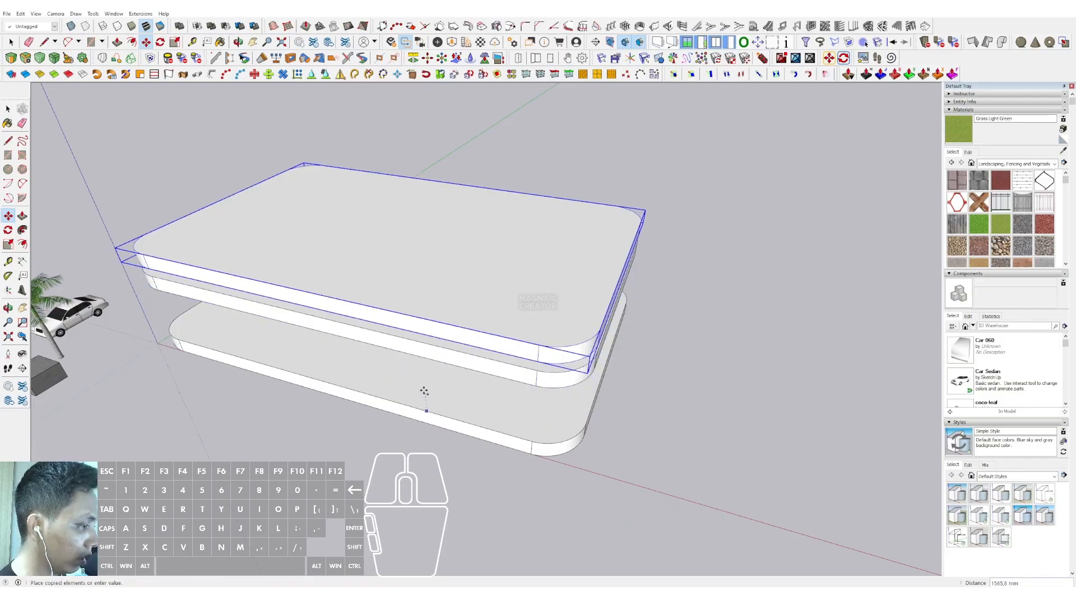
shift+click(435, 238)
scroll(435, 238, down, 1)
shift+middle_drag(435, 237, 430, 297)
click(418, 311)
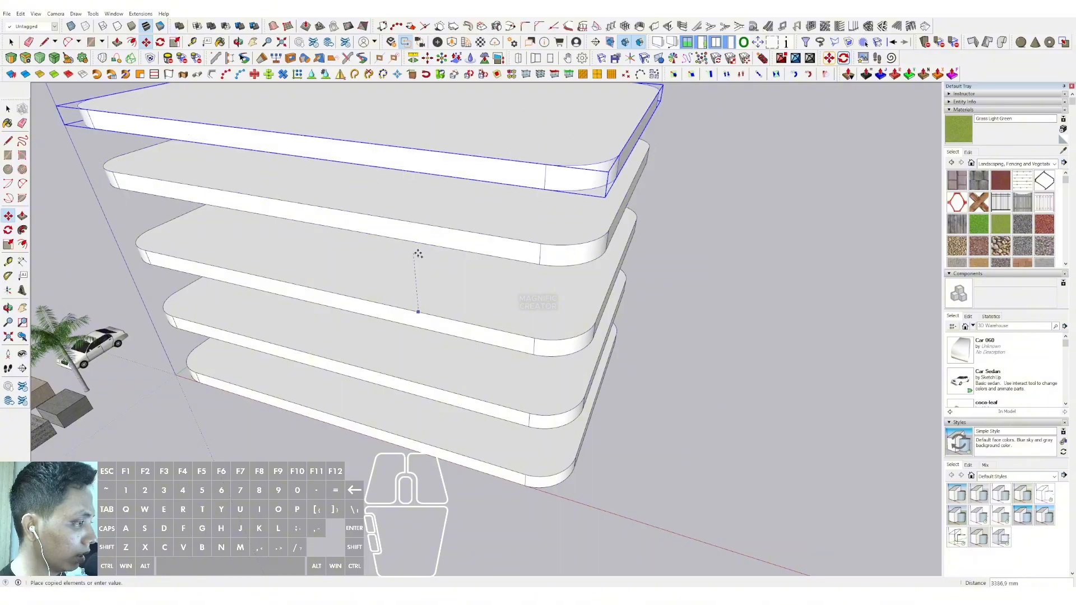
click(440, 209)
key(space)
scroll(445, 230, down, 2)
middle_drag(450, 314, 562, 364)
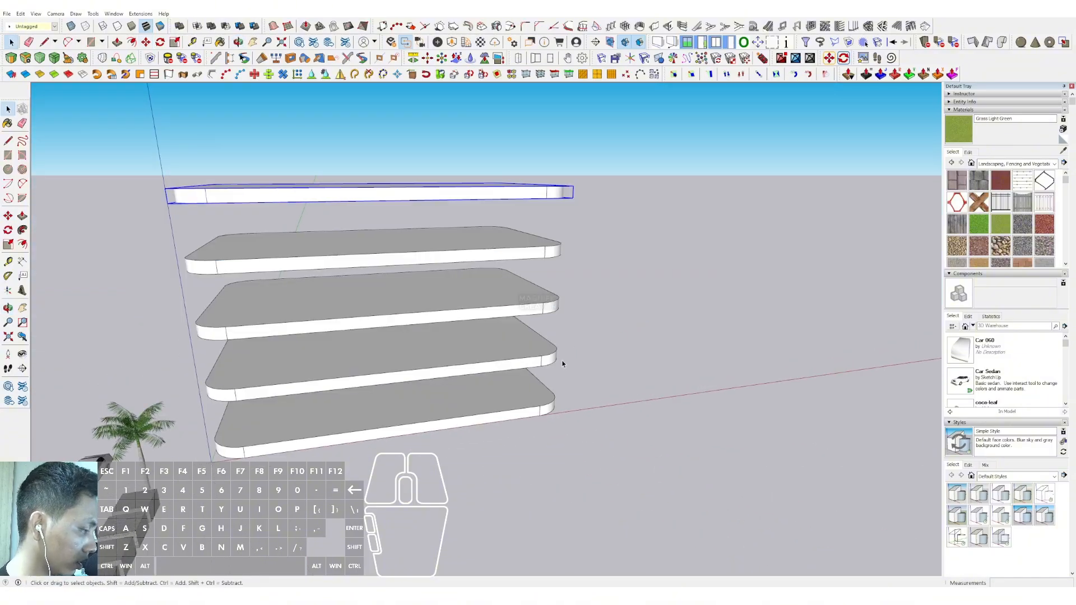
middle_drag(470, 371, 560, 331)
click(504, 237)
double_click(504, 237)
key(r)
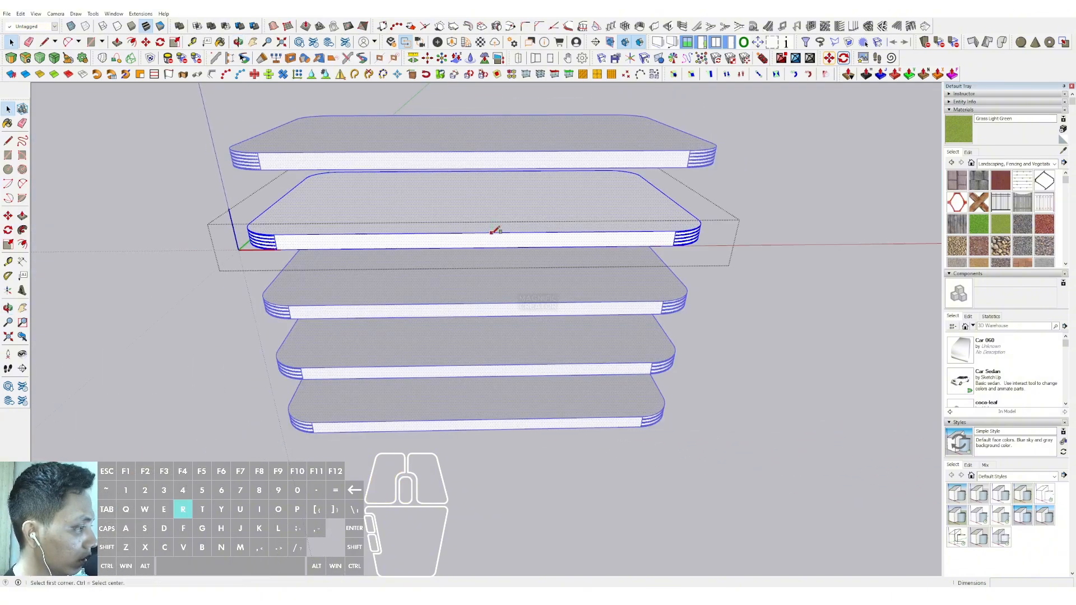
click(499, 232)
key(space)
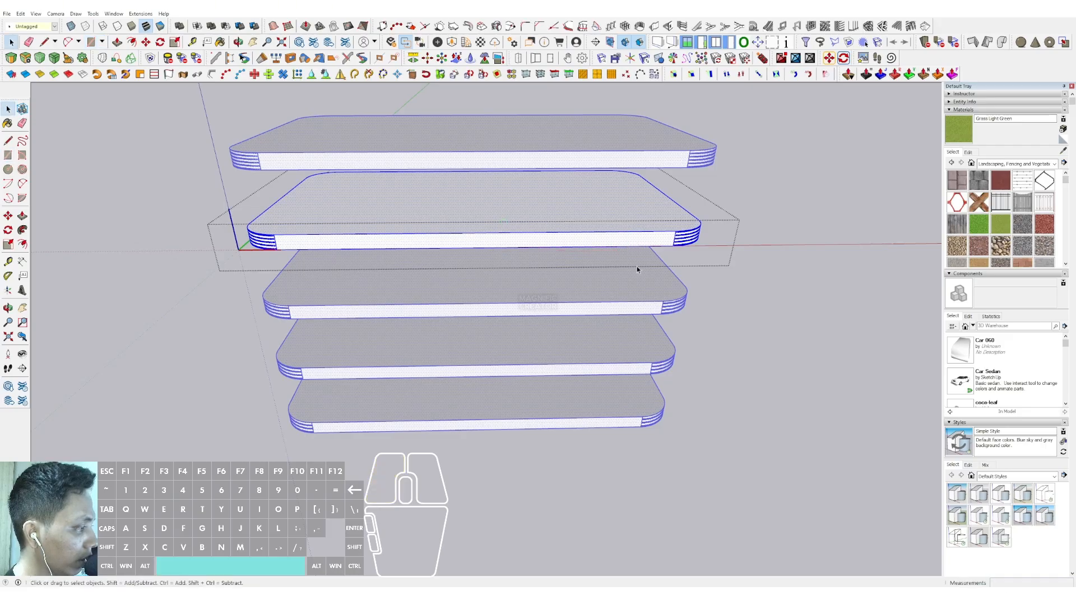
click(689, 305)
- Make the third and fourth slabs from the bottom unique so they share a definition separate from the other slabs
middle_drag(689, 305, 473, 286)
click(568, 299)
ctrl+click(560, 235)
right_click(560, 235)
click(590, 326)
- Open the fourth slab for editing and draw a full-height rectangle about 14612 by 1000 mm on its long front face
click(515, 290)
double_click(515, 290)
key(r)
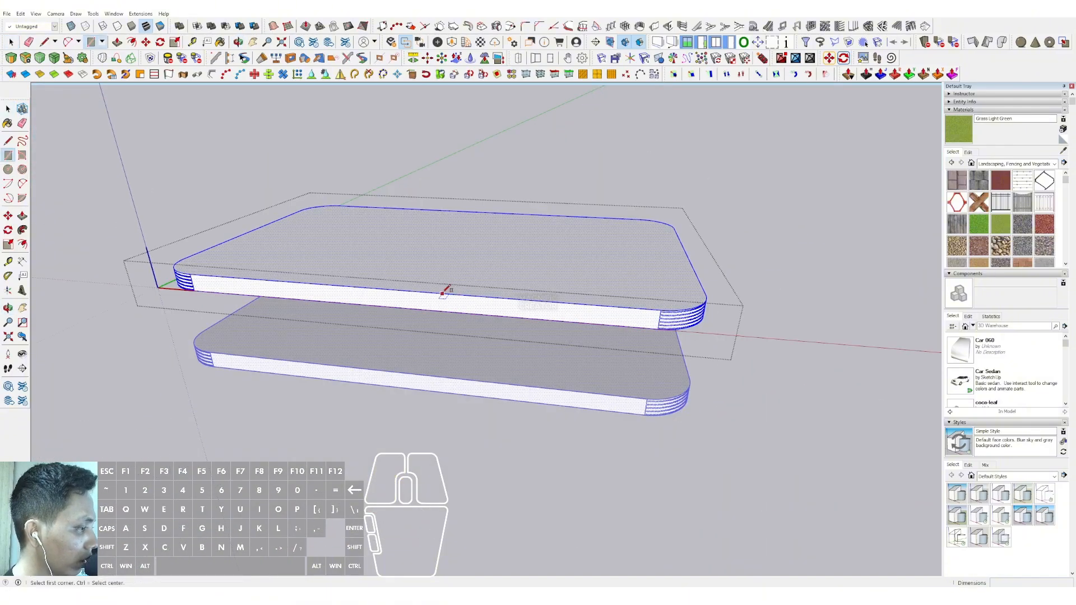
key(space)
click(9, 155)
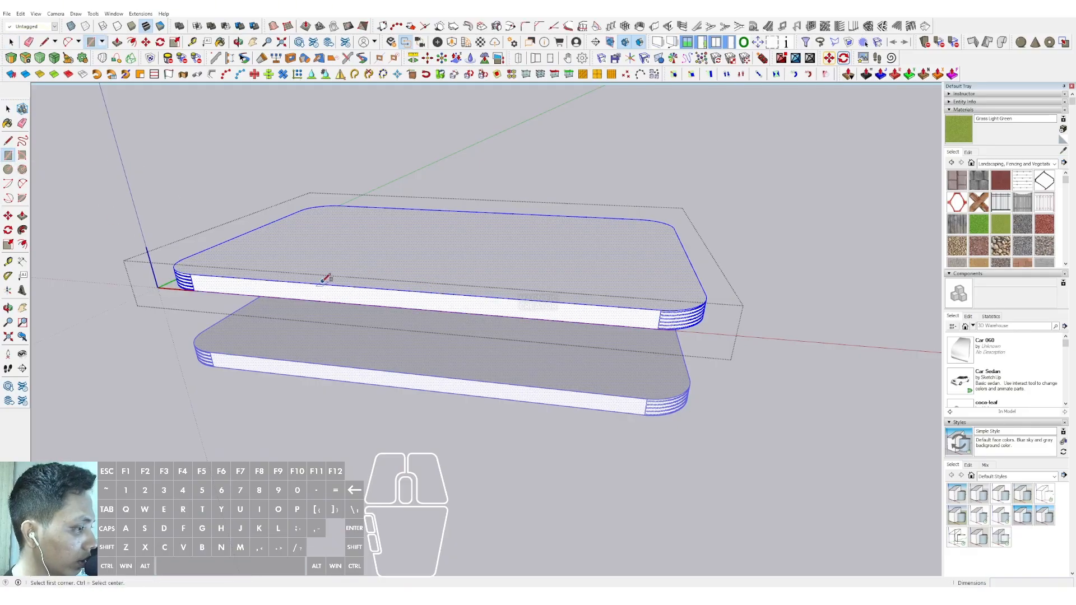
click(600, 320)
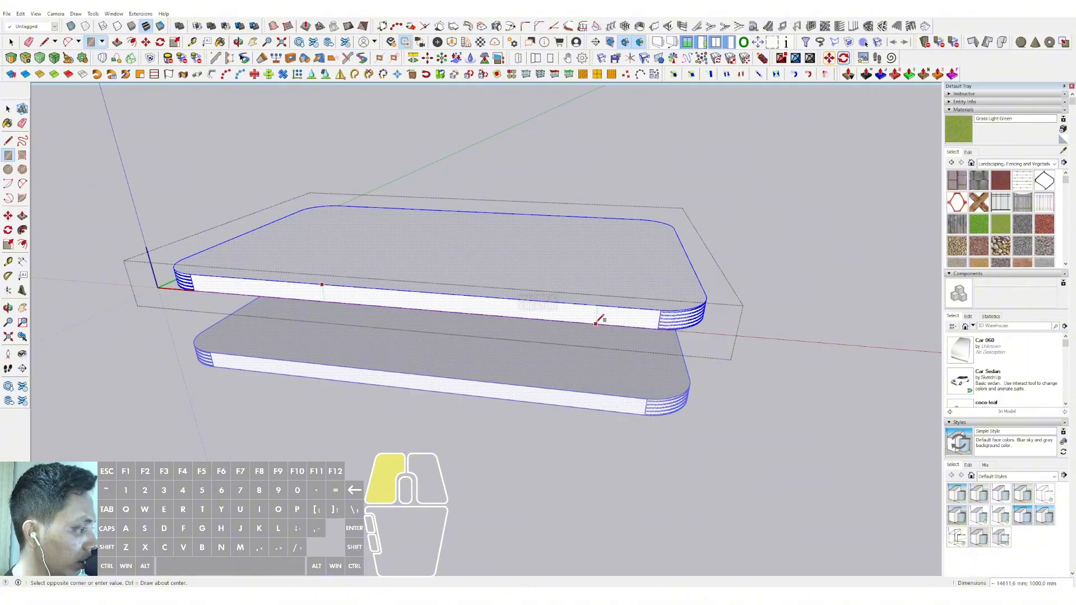
key(space)
- Push the front rectangle inward by 2500 mm to cut a notch into the slab
middle_drag(600, 314, 403, 301)
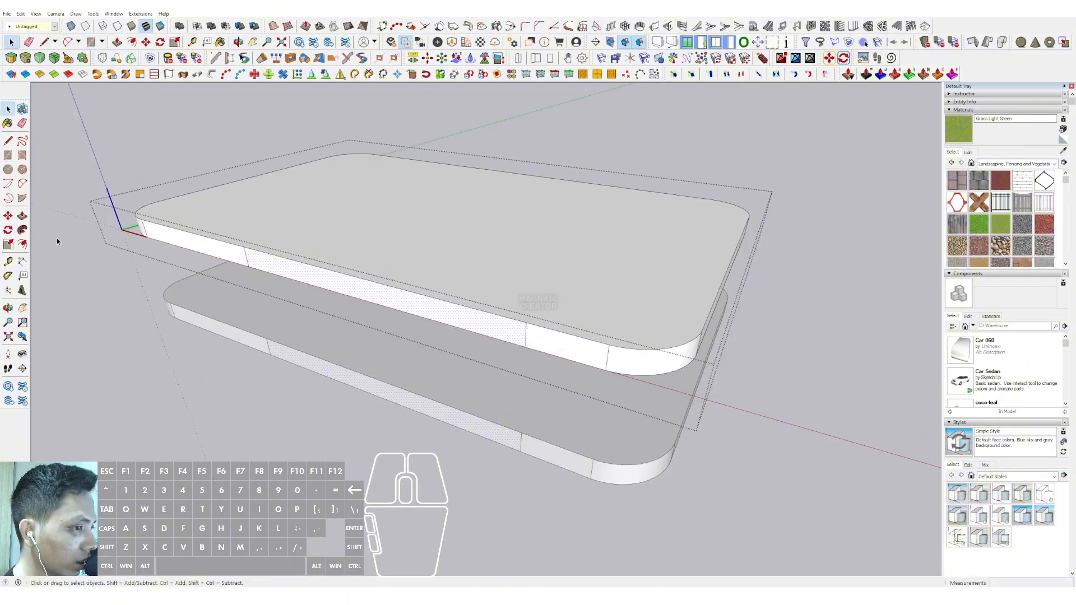
key(p)
click(365, 286)
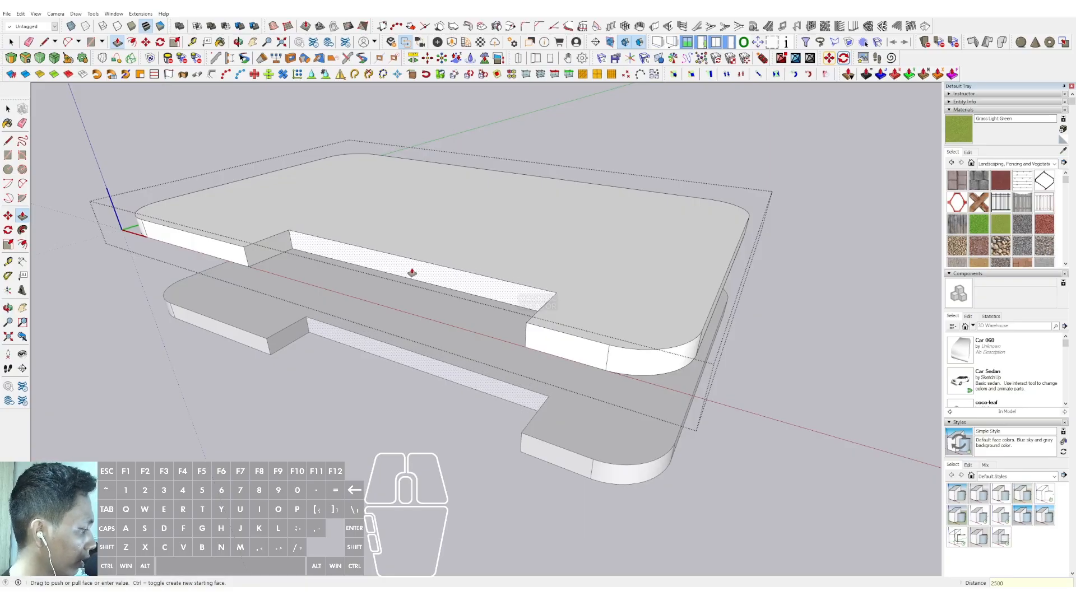
key(space)
- Draw tangent arcs across the notch's two outer corners on the top face, the first one about 1768 mm long
scroll(329, 237, up, 1)
middle_drag(329, 238, 374, 284)
scroll(317, 267, up, 2)
click(22, 183)
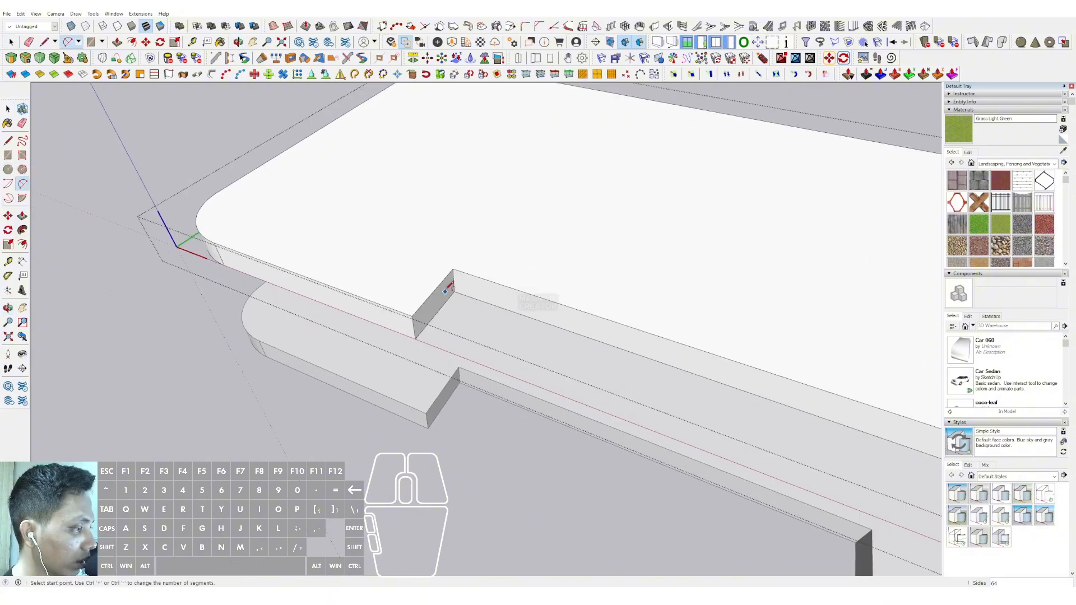
click(434, 290)
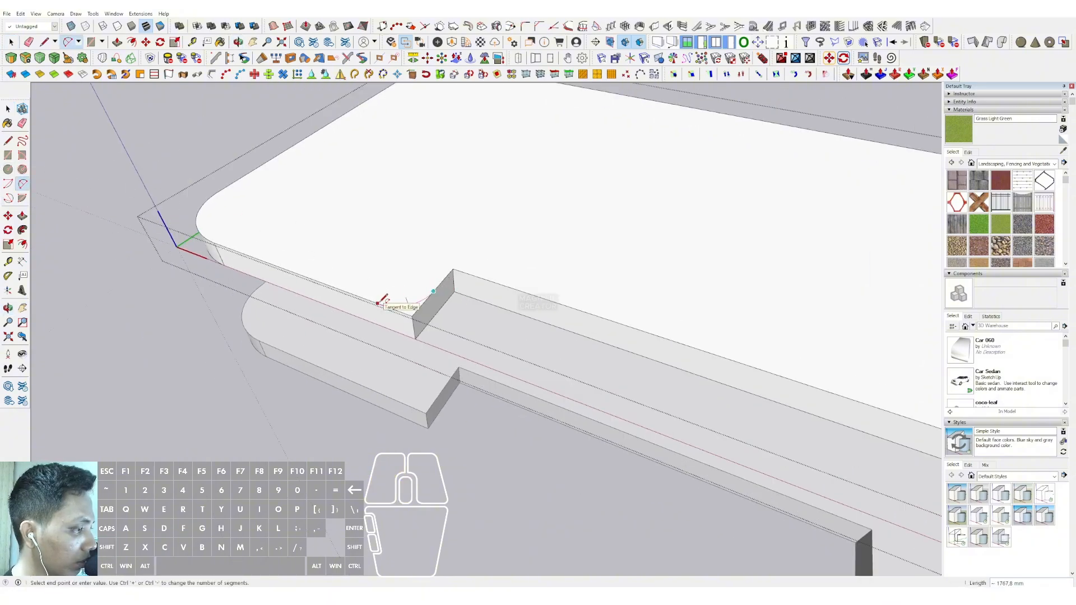
click(378, 301)
middle_drag(396, 295, 622, 337)
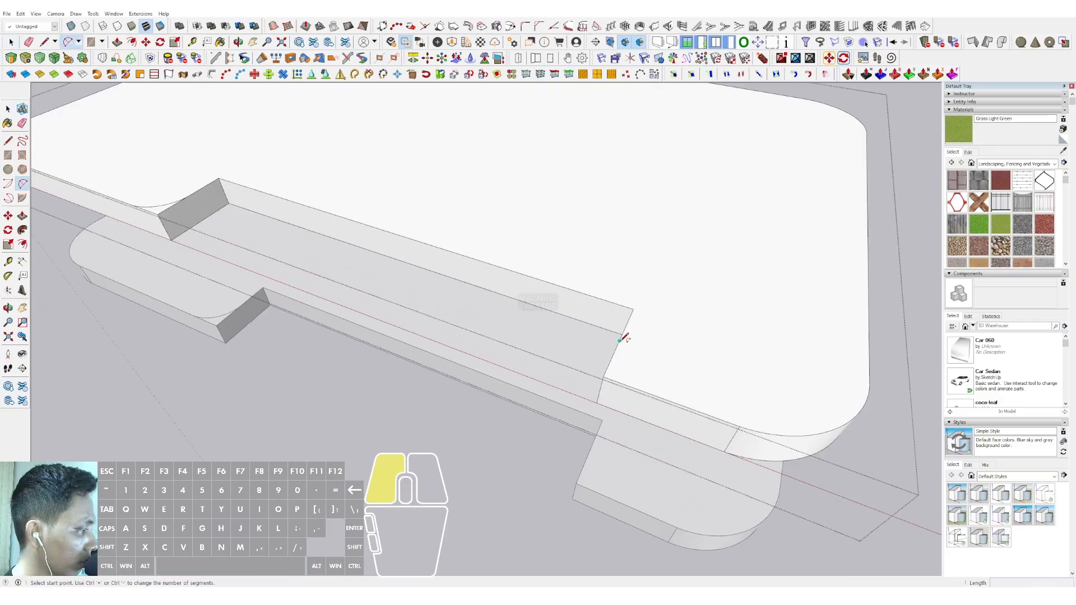
click(620, 341)
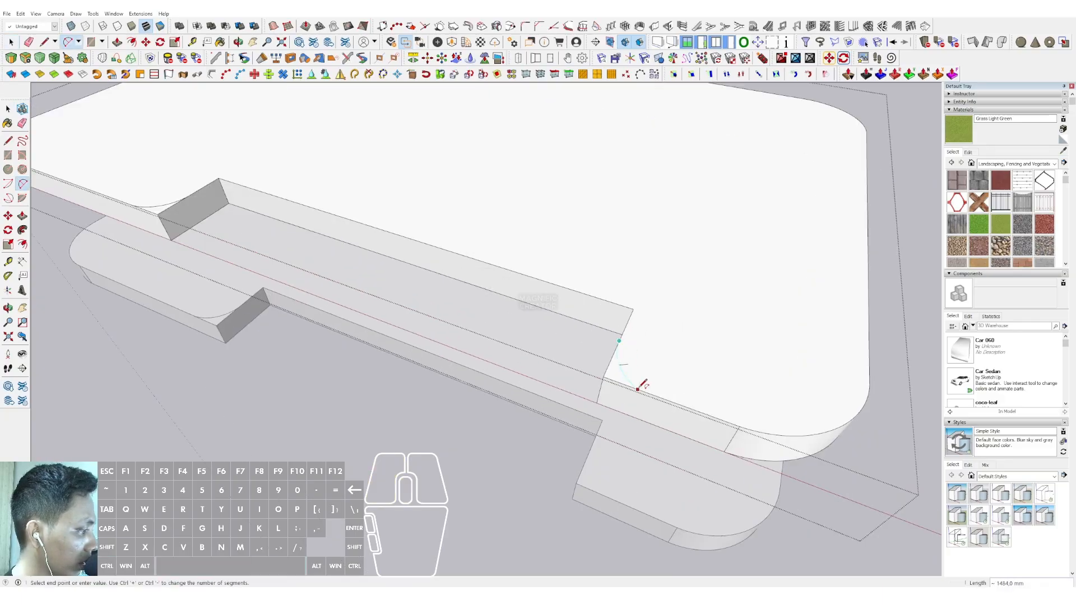
- Push the corner pieces outside both arcs down 1000 mm through the slab to round the notch's outer corners
click(617, 370)
key(space)
scroll(365, 295, up, 1)
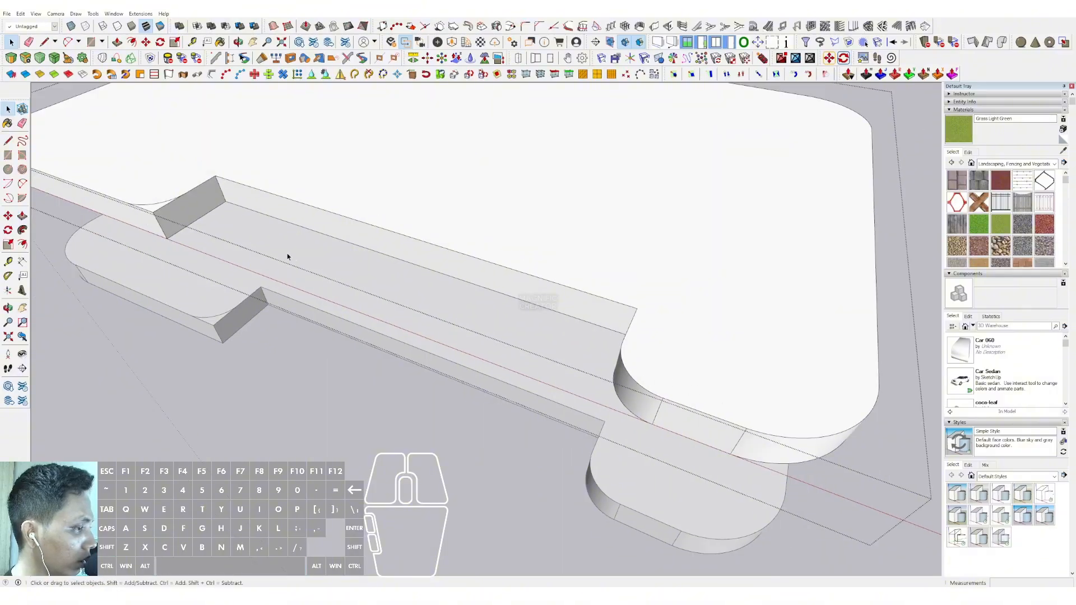
shift+middle_drag(167, 224, 250, 235)
scroll(250, 236, up, 4)
key(p)
click(229, 209)
click(245, 269)
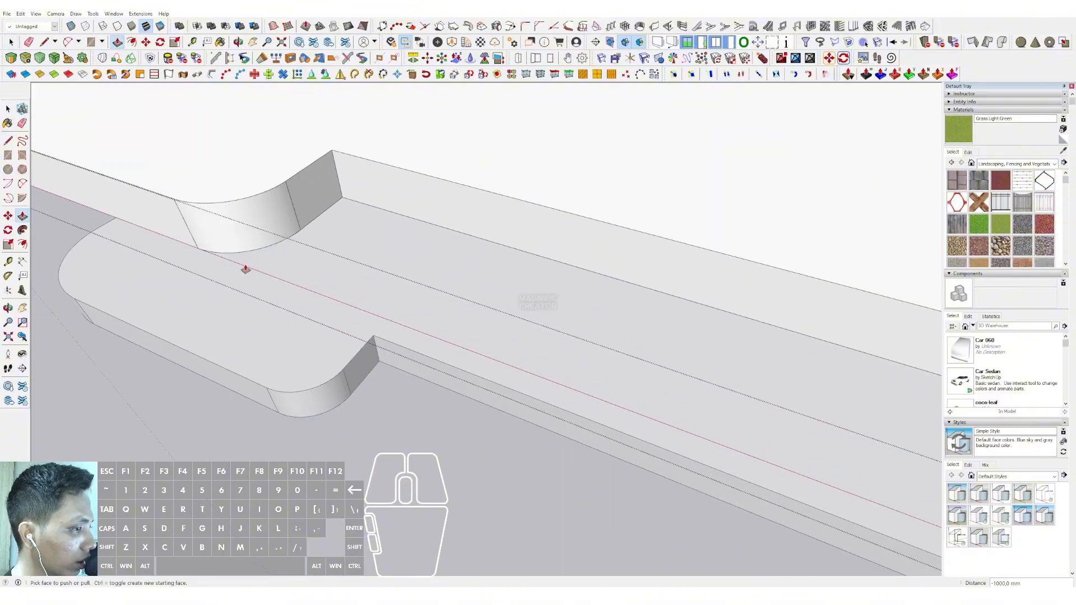
key(space)
- Draw fillet arcs in the notch's two inner corners on the top plane
scroll(245, 269, down, 5)
scroll(622, 305, up, 5)
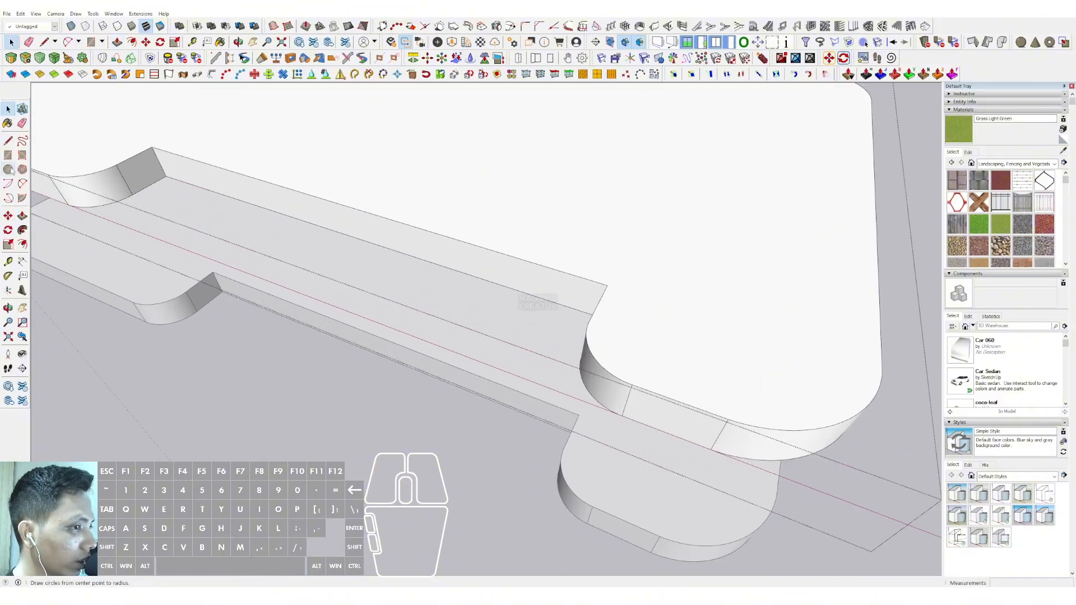
click(23, 183)
click(597, 306)
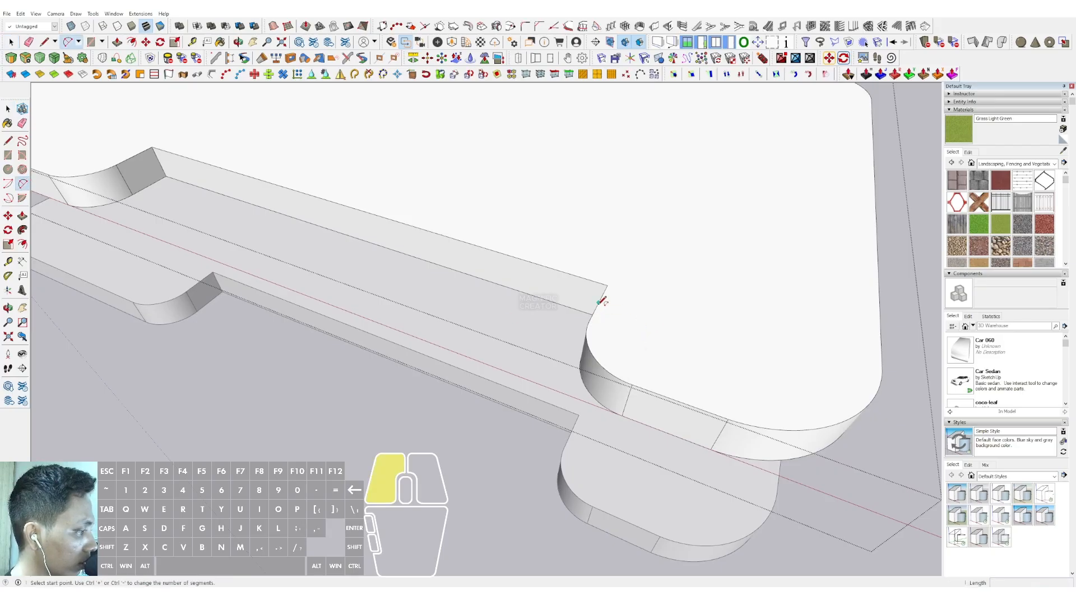
double_click(580, 278)
shift+middle_drag(580, 278, 722, 326)
scroll(275, 214, up, 2)
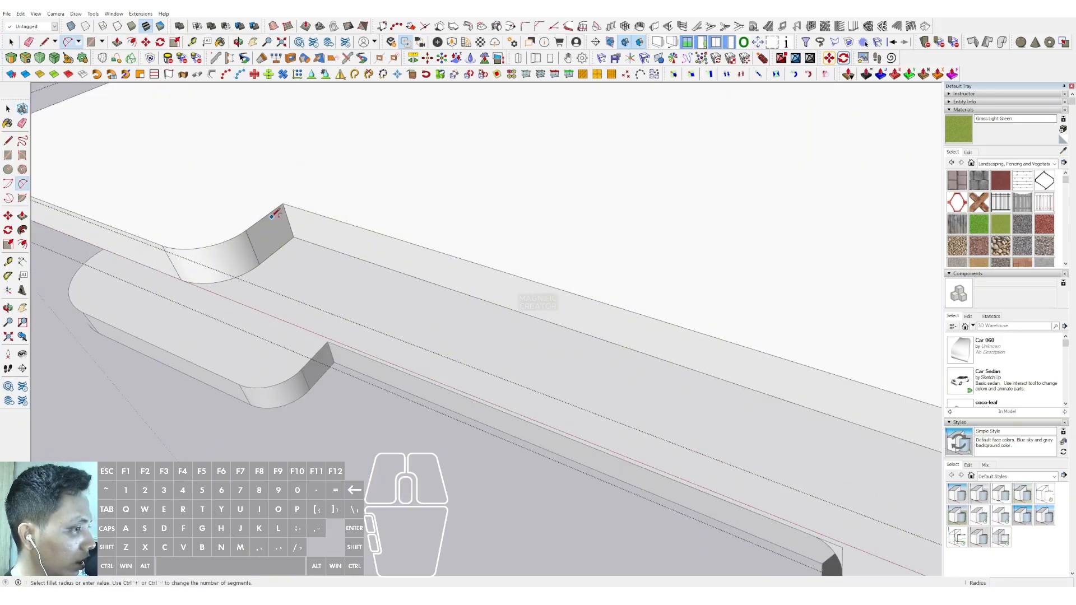
double_click(303, 210)
key(space)
- Extrude the small inner corner faces through the slab's thickness to round both inner corners of the notch
scroll(288, 208, up, 2)
click(282, 207)
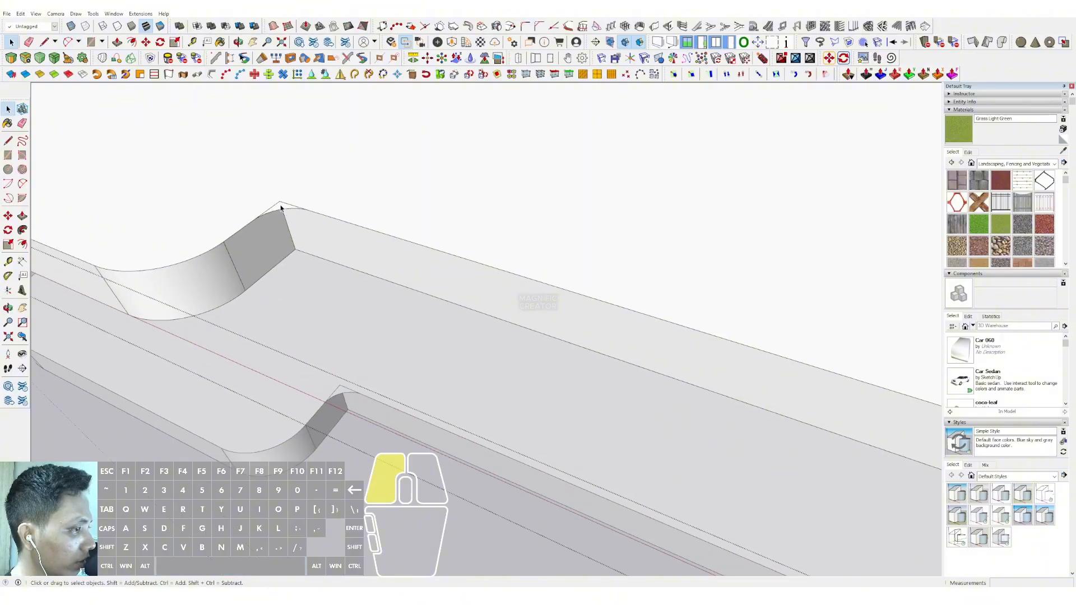
key(p)
click(285, 204)
click(340, 265)
key(space)
scroll(468, 257, down, 5)
scroll(546, 330, up, 5)
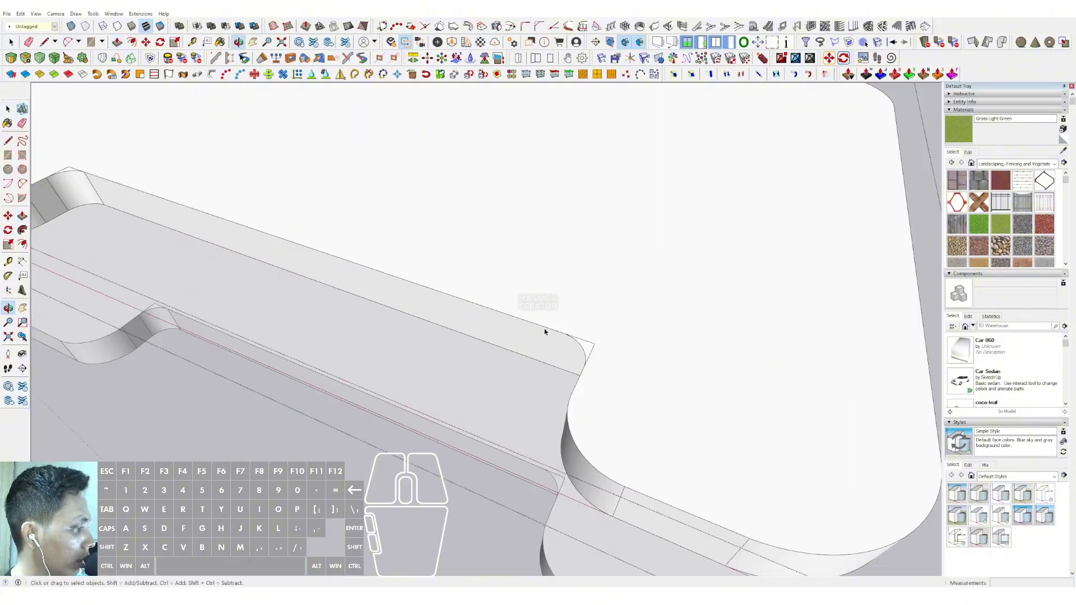
click(589, 346)
key(p)
click(584, 338)
click(584, 338)
- Erase the leftover sharp corner edges at the notch's inner corners and close the component
key(e)
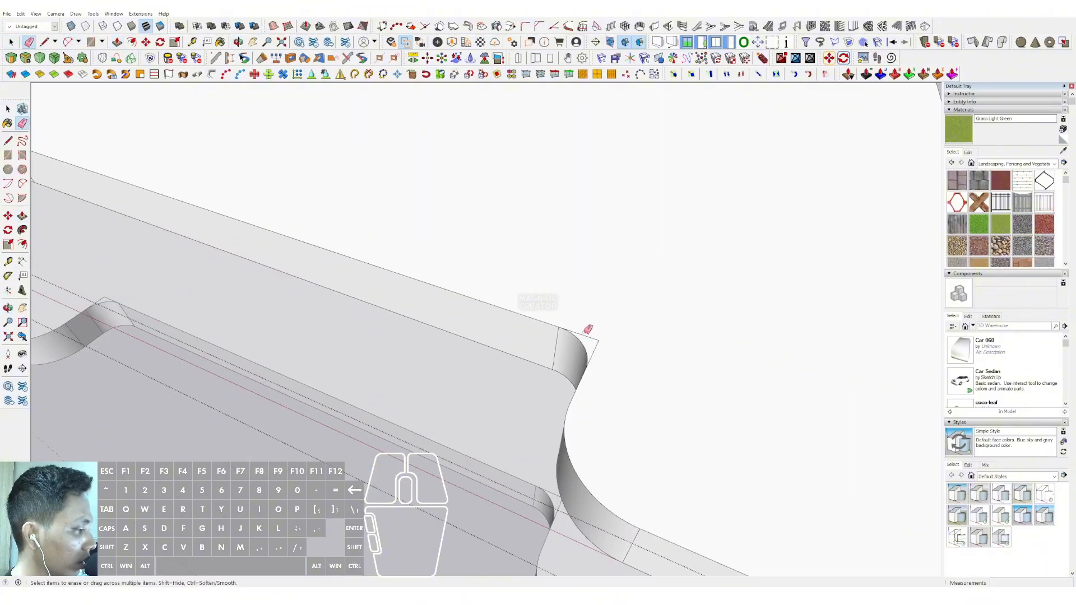
scroll(591, 348, down, 3)
scroll(305, 203, down, 5)
scroll(230, 194, up, 5)
scroll(471, 266, up, 2)
click(492, 277)
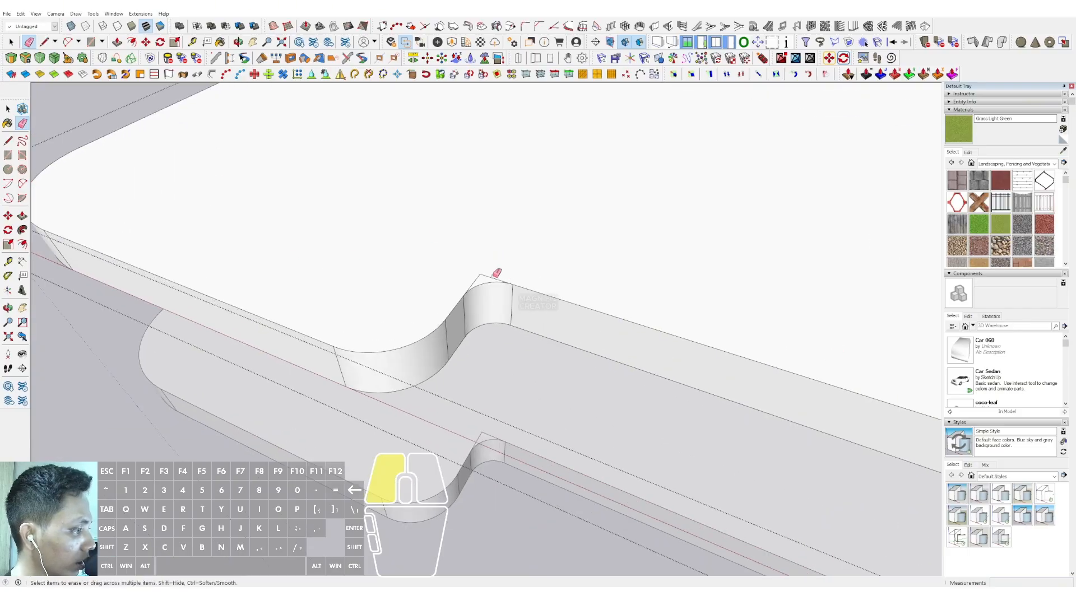
key(space)
scroll(390, 276, down, 3)
scroll(391, 276, down, 5)
click(788, 334)
- Reopen the upper notched slab for editing and hide the rest of the model
middle_drag(788, 334, 496, 387)
scroll(488, 367, up, 4)
triple_click(480, 358)
key(i)
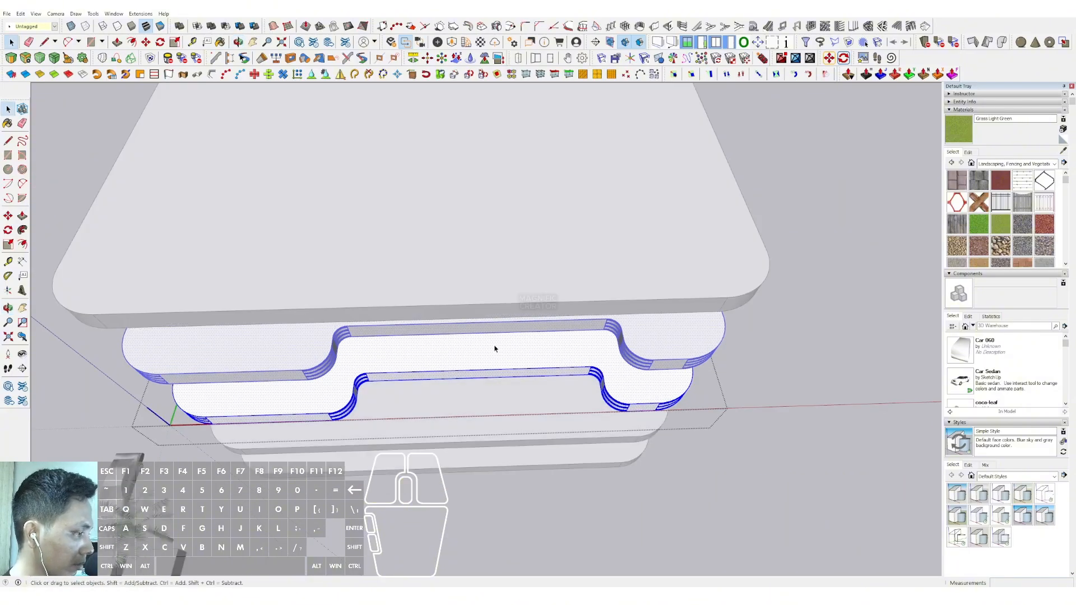
click(605, 335)
triple_click(608, 323)
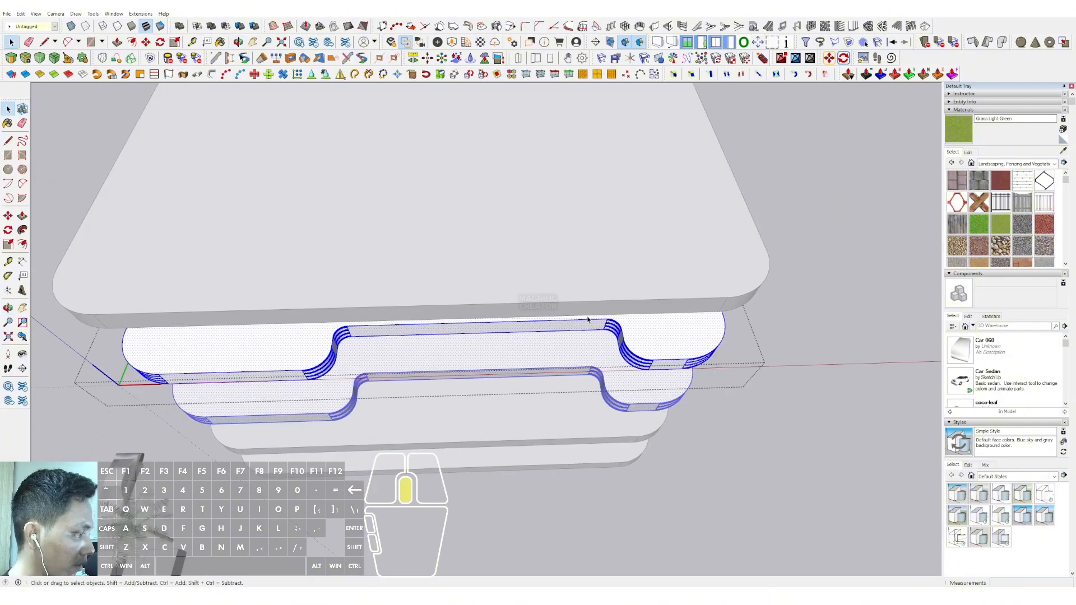
middle_drag(588, 319, 435, 293)
key(i)
- Select the notch's back wall with its rounded inner corners and move it about 4261 mm deeper along the green axis
drag(245, 232, 562, 295)
middle_drag(574, 286, 563, 290)
drag(240, 203, 641, 305)
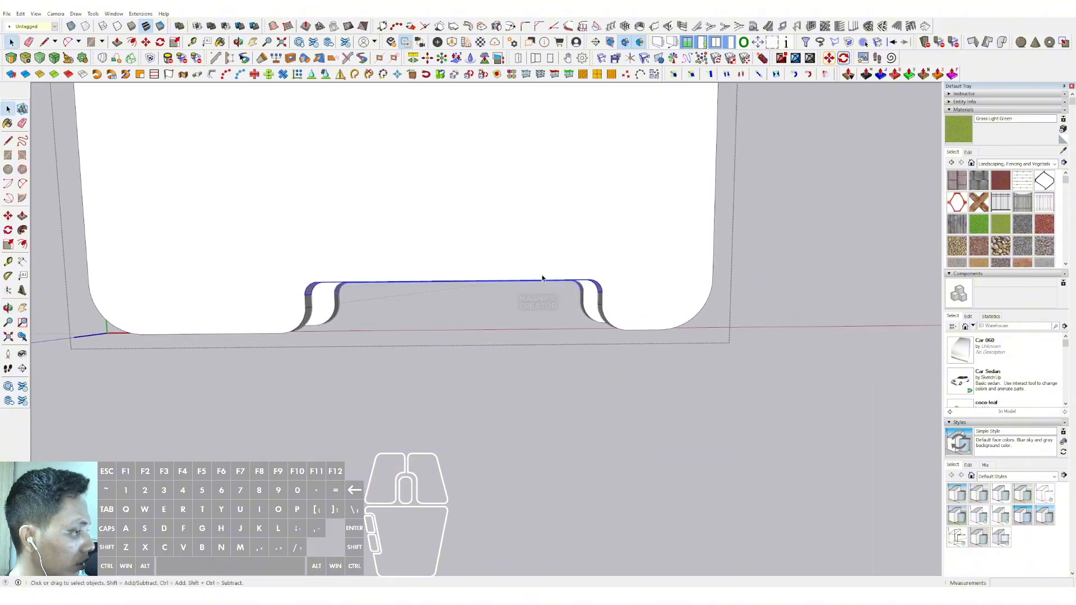
middle_drag(641, 305, 379, 262)
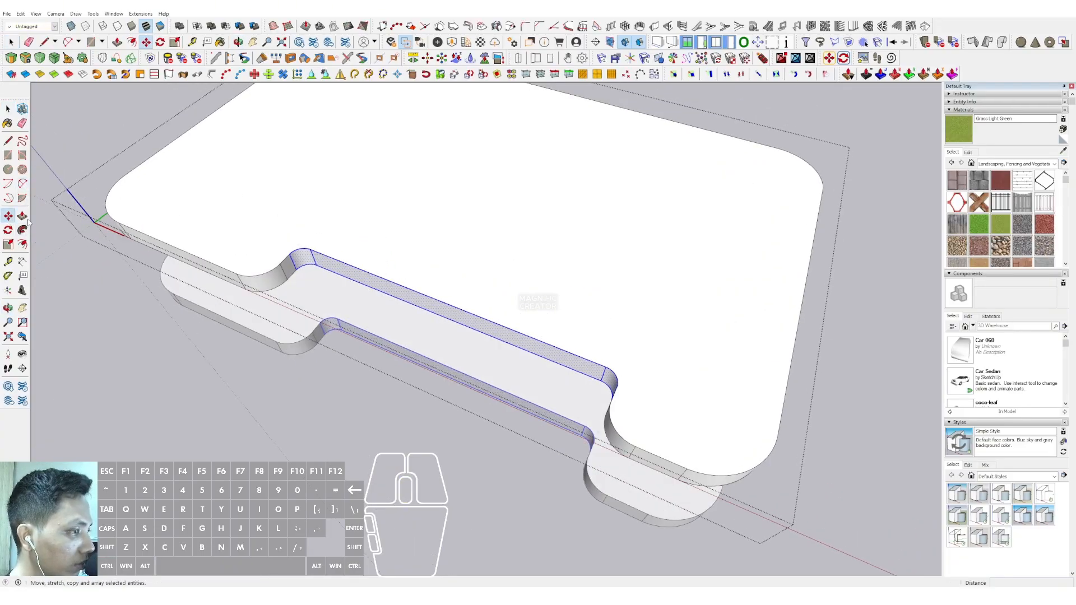
click(365, 267)
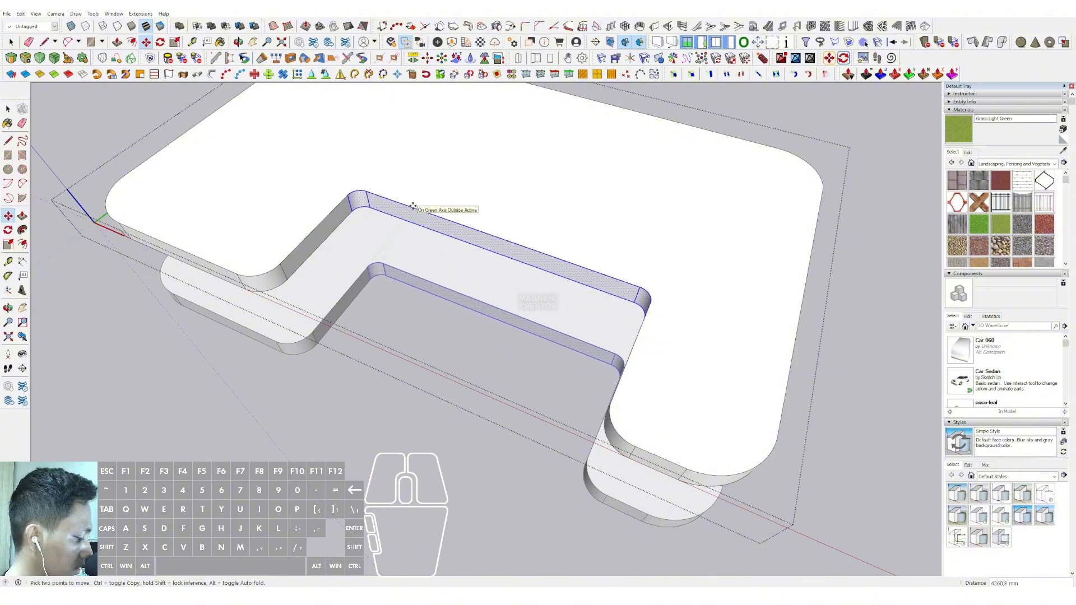
key(space)
- Leave the notched slab, select the two lowest slabs together and make them unique
scroll(620, 305, down, 5)
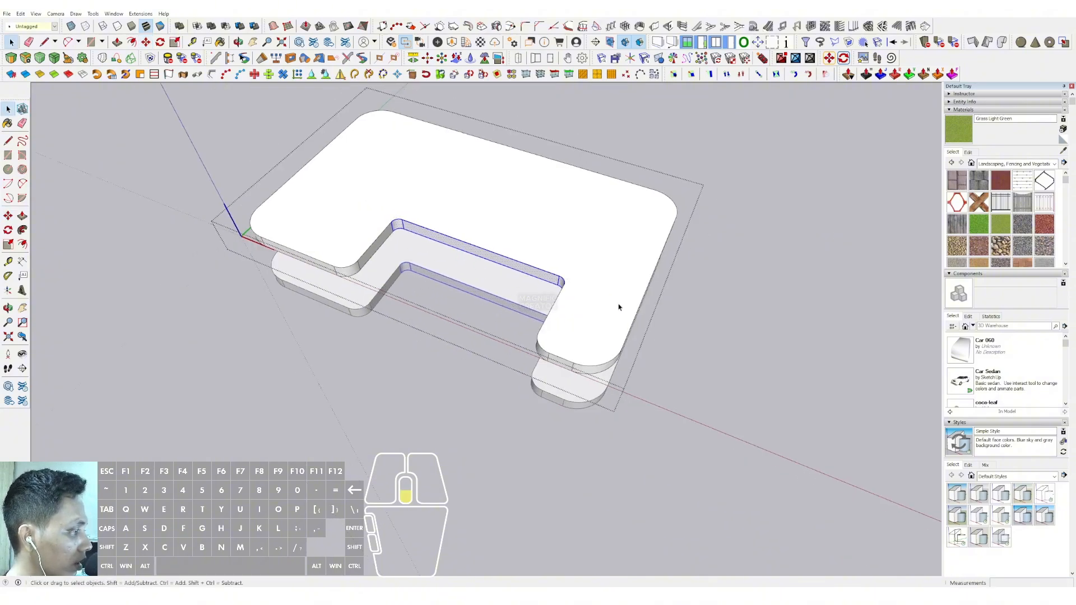
middle_drag(620, 305, 644, 256)
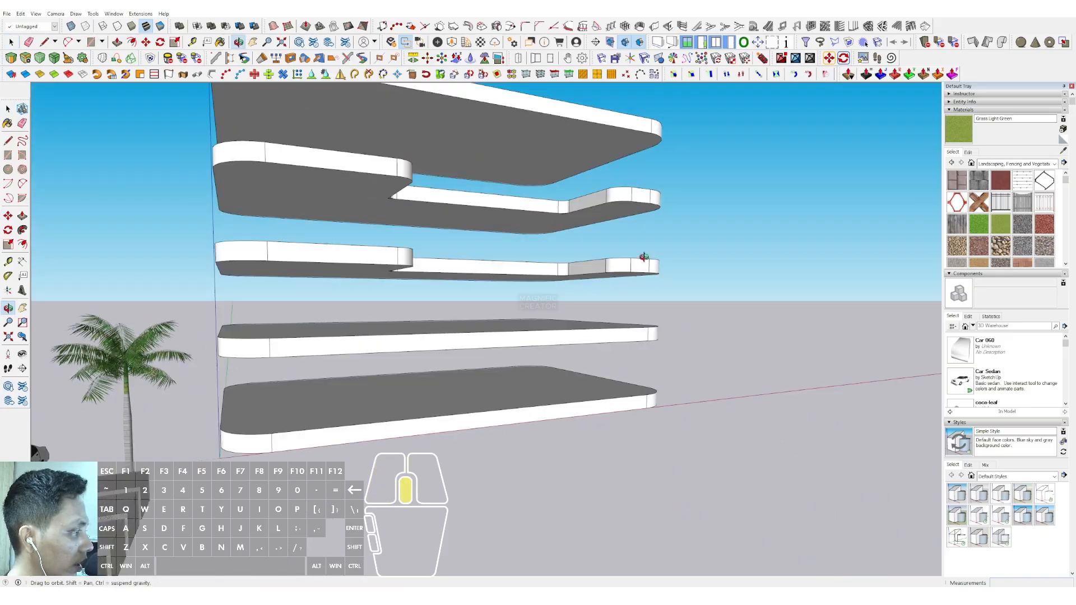
middle_drag(525, 332, 417, 345)
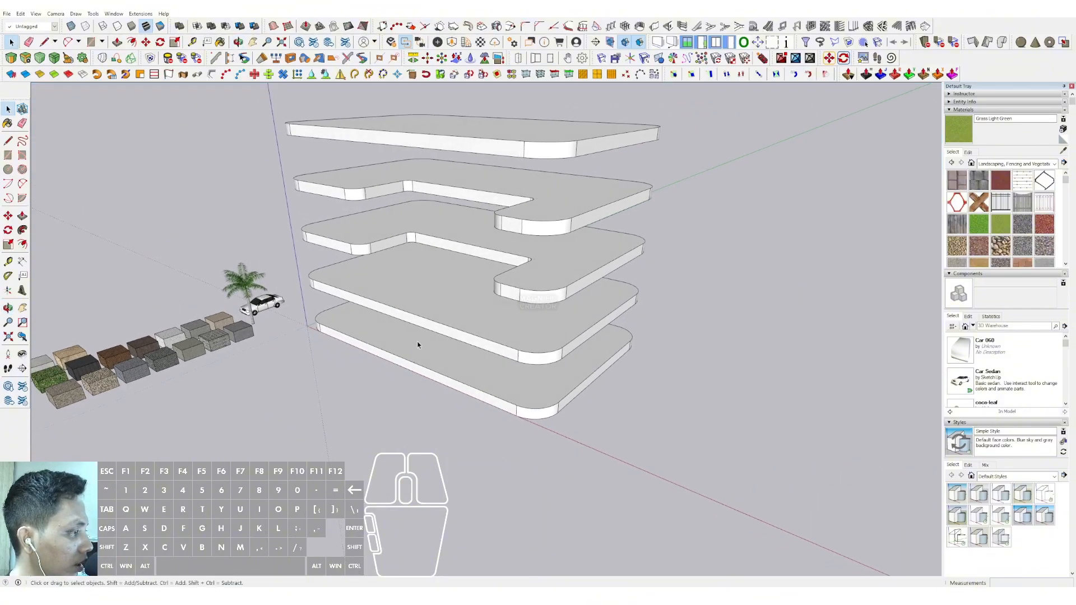
click(410, 353)
shift+click(425, 309)
right_click(432, 313)
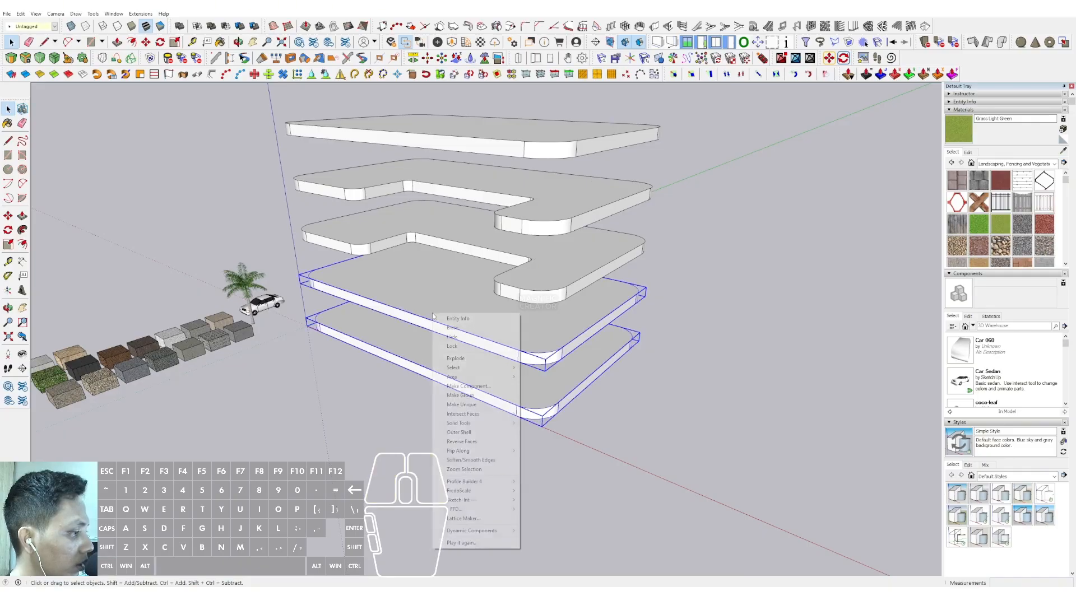
click(464, 405)
- Open the upper of the two lowest slabs and move its front edge with both rounded corners about 3000 mm outward along the green axis
triple_click(452, 330)
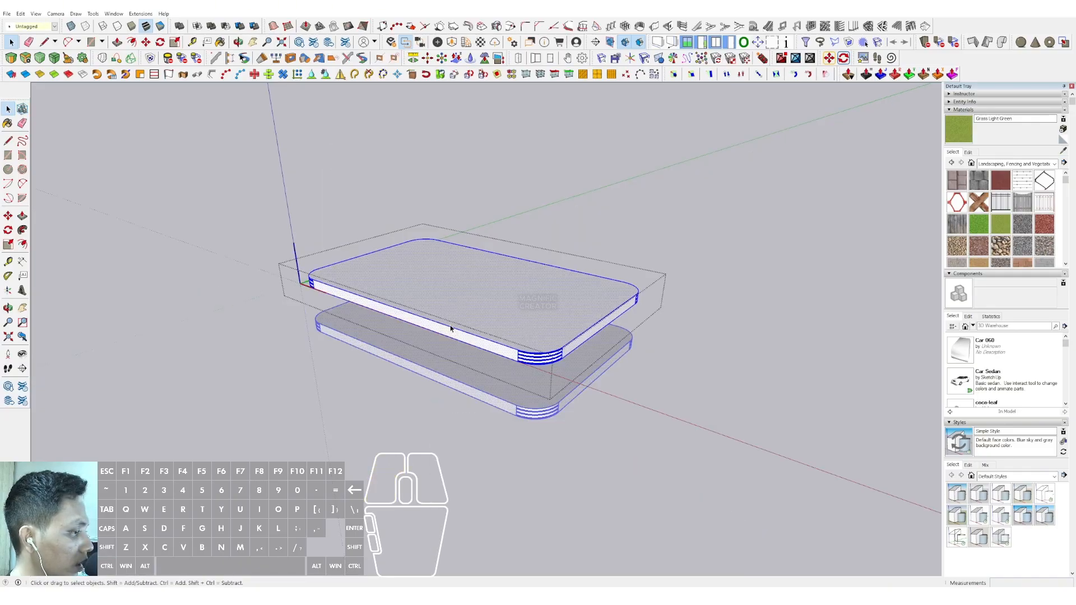
middle_drag(394, 297, 289, 273)
drag(381, 223, 507, 396)
scroll(439, 294, up, 6)
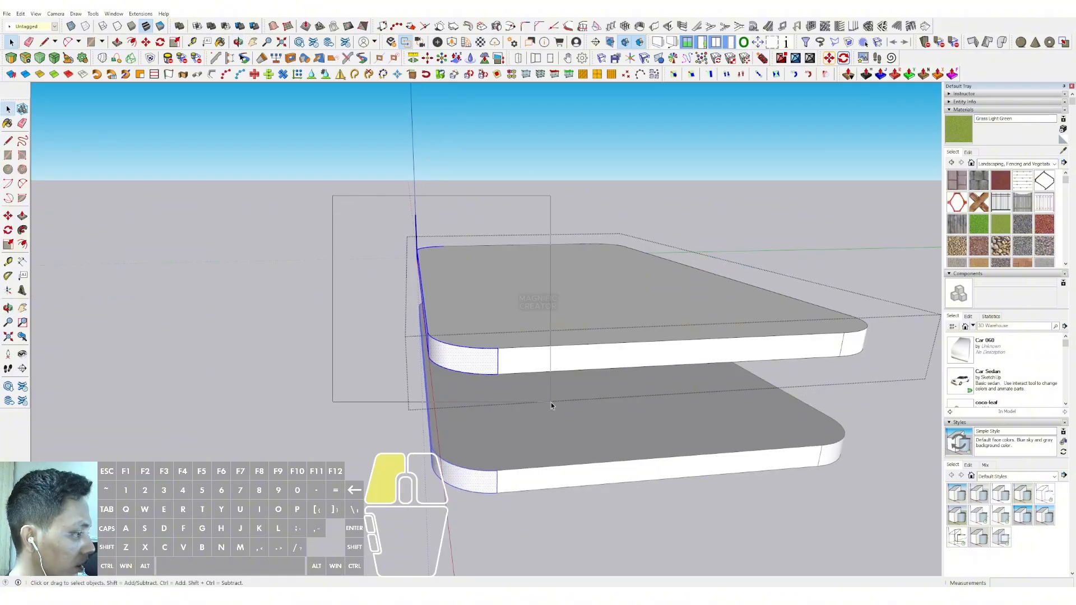
drag(560, 412, 566, 415)
middle_drag(489, 339, 500, 353)
click(475, 300)
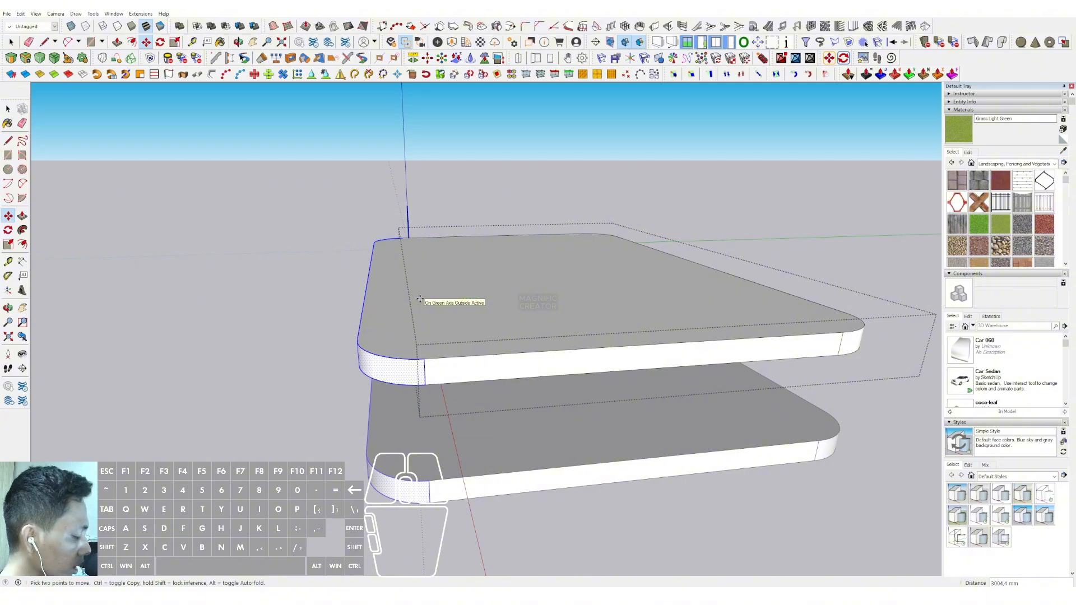
key(Return)
key(space)
scroll(422, 300, down, 4)
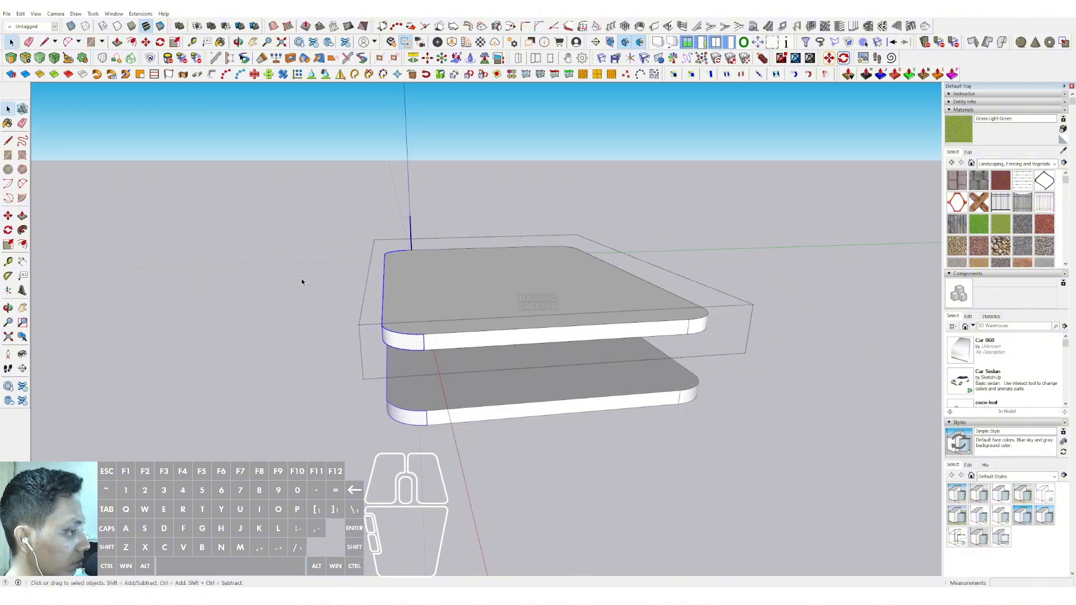
- Clear the selection and close the extended slab component to return to the whole model
click(302, 281)
scroll(442, 294, down, 1)
middle_drag(441, 294, 551, 313)
double_click(549, 315)
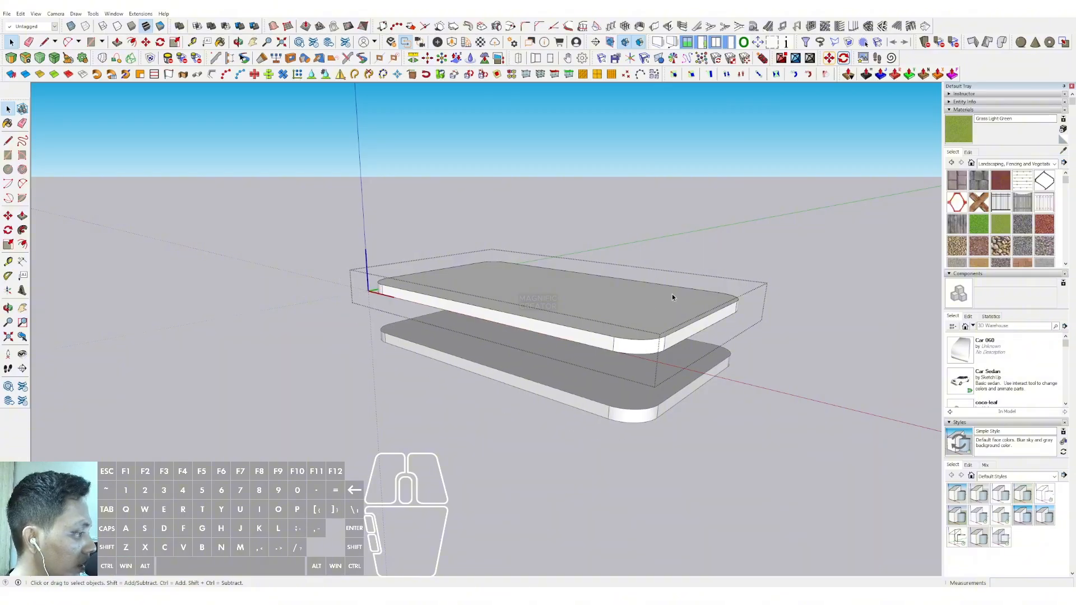
double_click(744, 245)
click(782, 271)
- Draw a rectangle about 809 by 1128 mm on the top slab near its front corner beside the blue axis
middle_drag(616, 217, 375, 301)
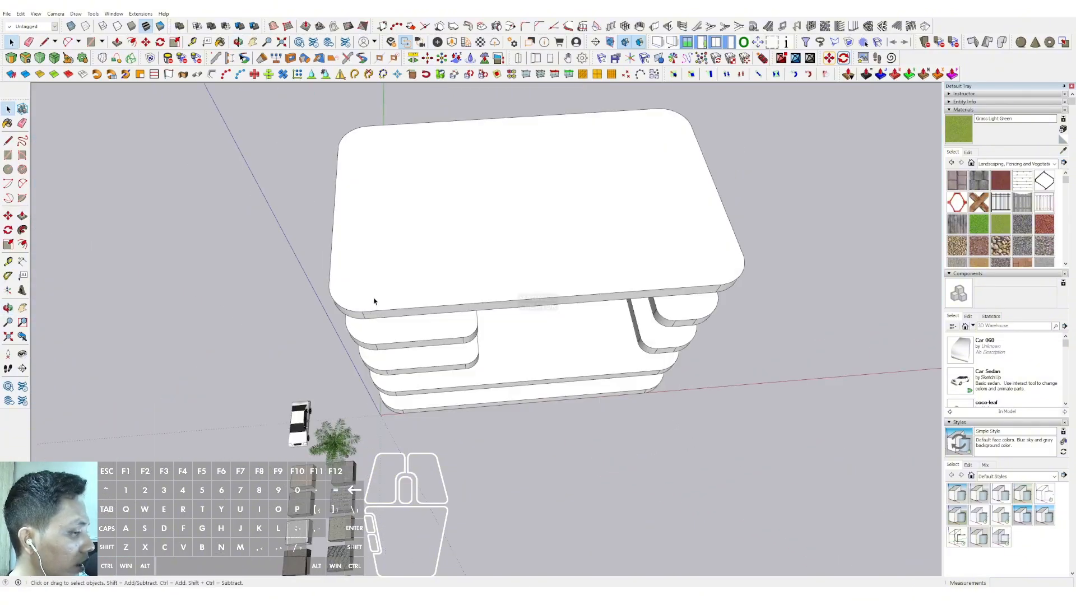
key(r)
scroll(365, 283, up, 2)
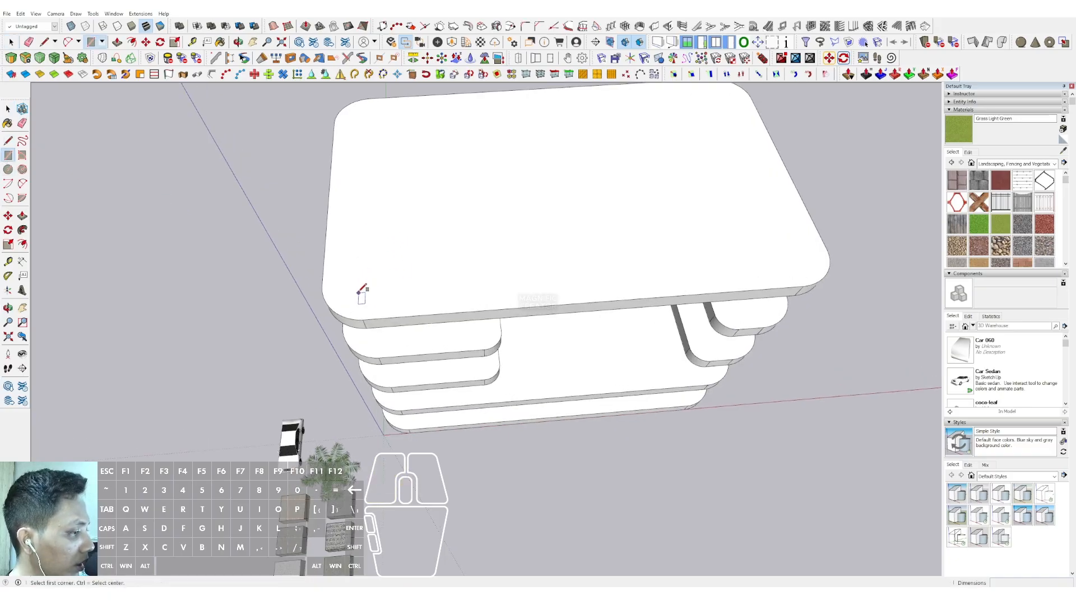
click(360, 293)
scroll(364, 286, up, 3)
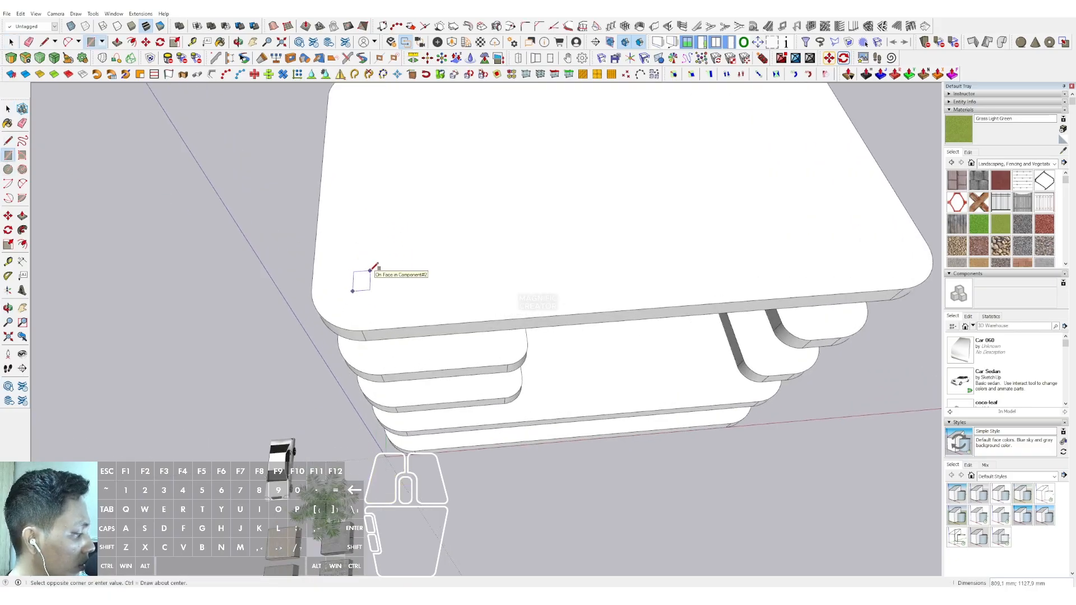
click(370, 271)
key(space)
- Push/Pull the small rectangle down through all floors to the lowest slab to form a column
click(363, 281)
key(p)
click(361, 282)
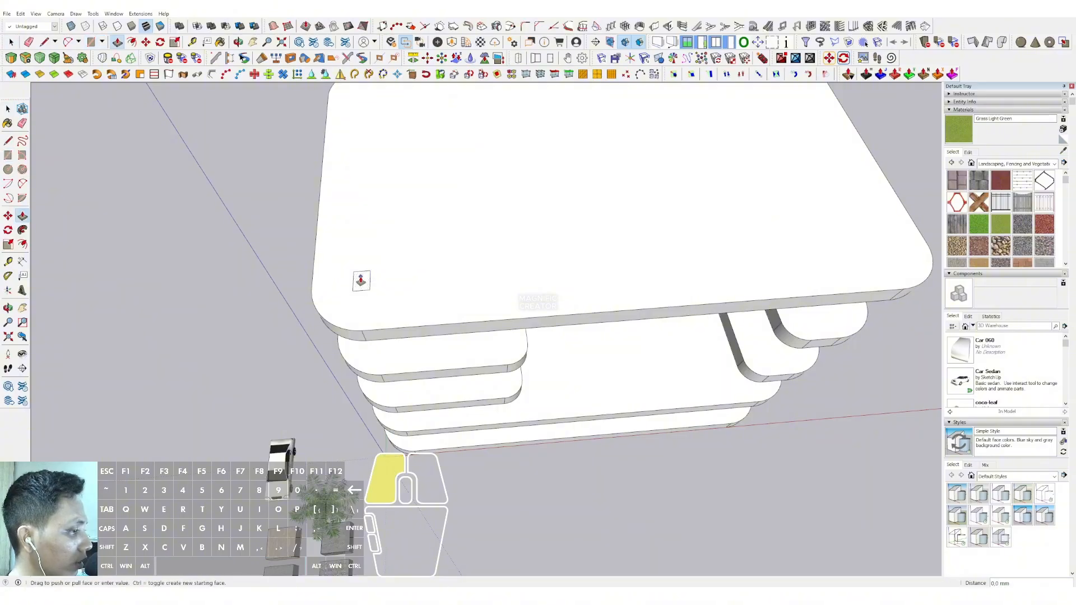
middle_drag(368, 300, 310, 199)
middle_drag(390, 330, 390, 284)
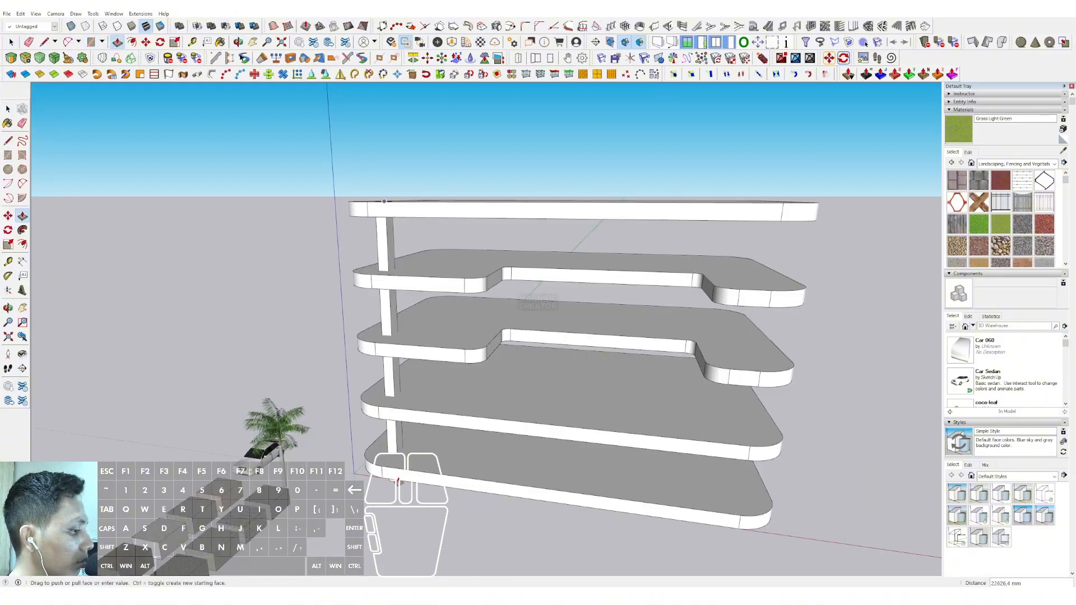
click(400, 483)
key(space)
- Select the whole column and make it a component
triple_click(383, 306)
right_click(383, 306)
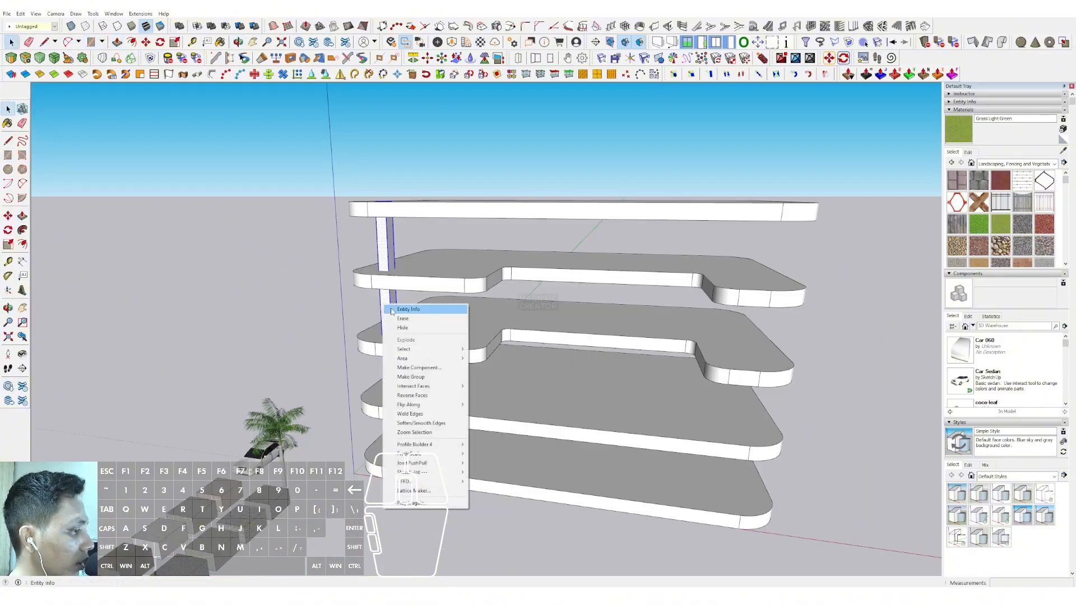
click(415, 367)
click(374, 318)
- Move the column along the red axis until it sits against the slab's nearest short side
scroll(401, 268, down, 3)
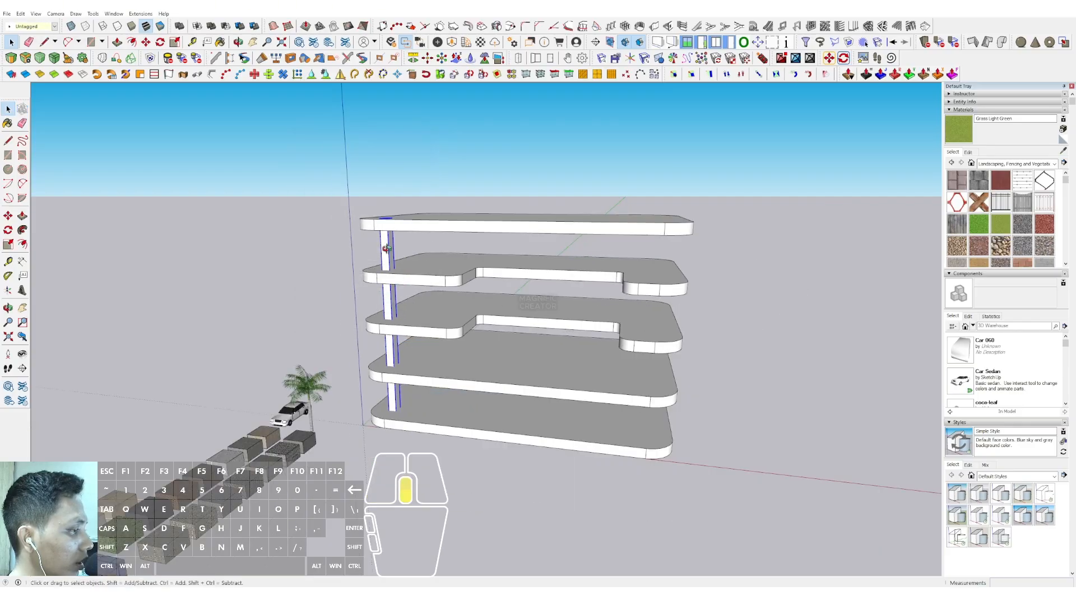
middle_drag(401, 268, 387, 347)
scroll(367, 211, up, 2)
middle_drag(366, 211, 424, 283)
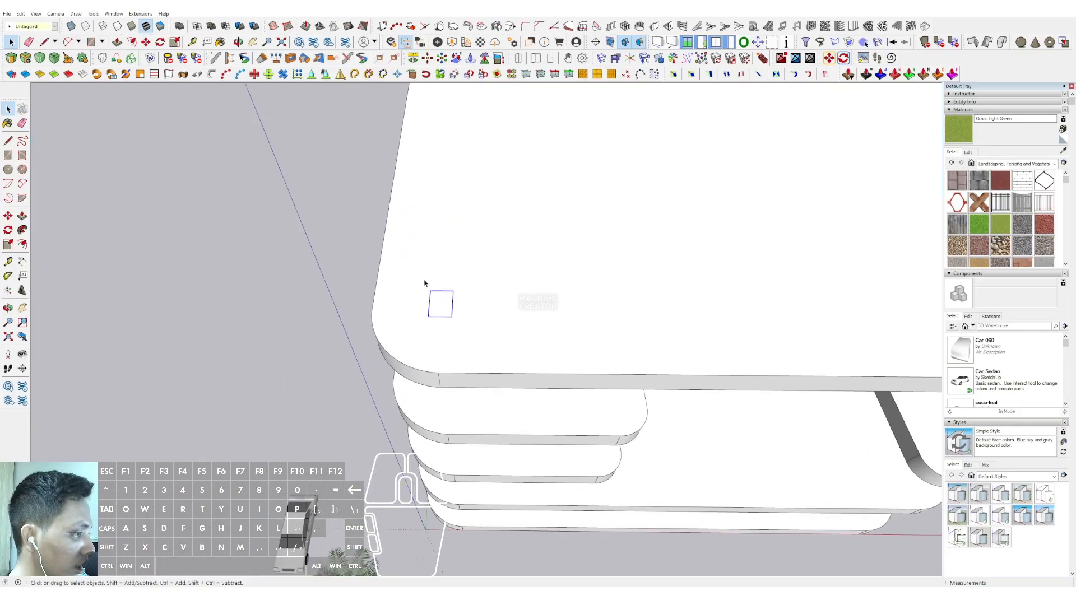
click(8, 216)
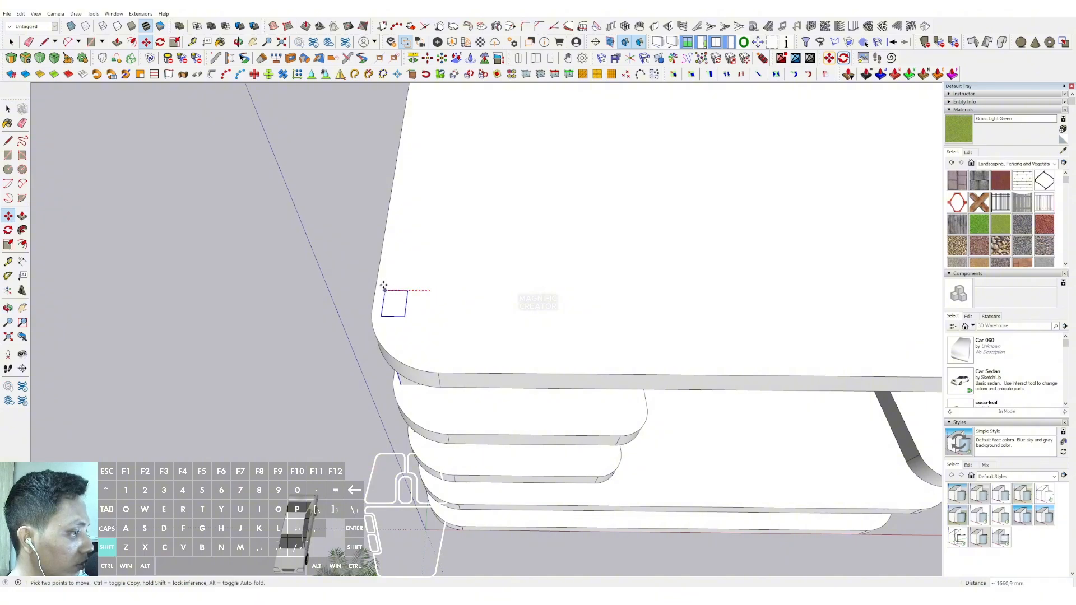
click(375, 319)
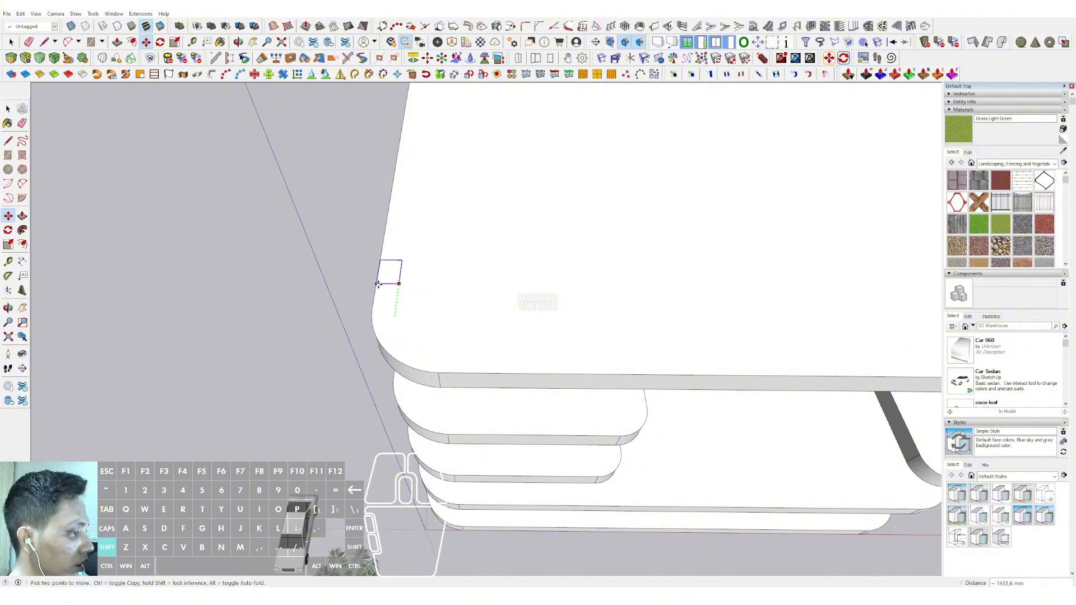
key(Escape)
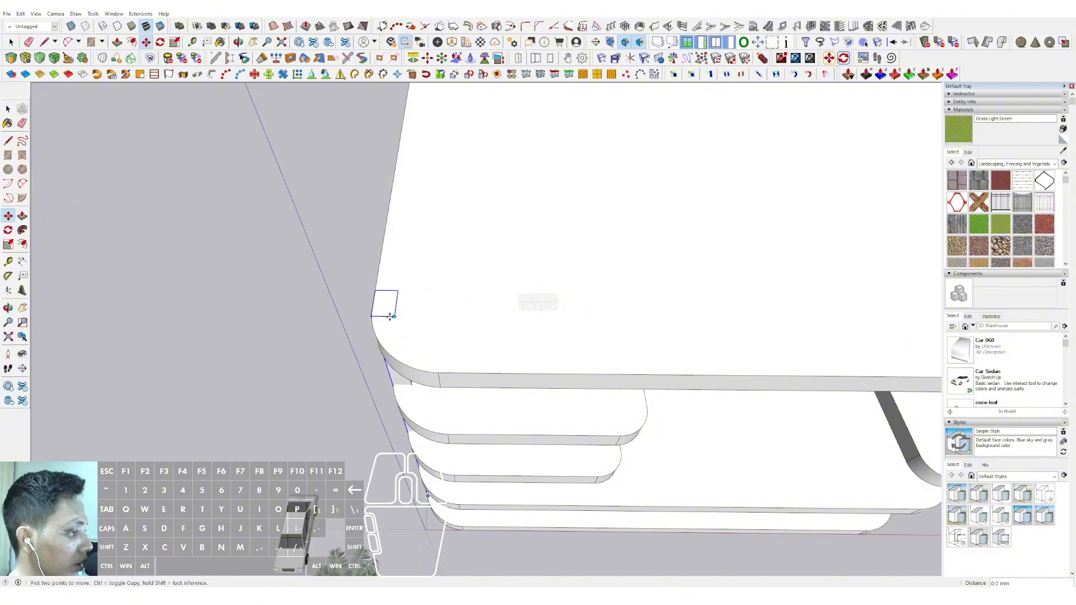
- Copy the column along the red axis to the slab's opposite side and divide the distance into 3 equal intervals
click(390, 317)
key(shift)
scroll(373, 307, down, 6)
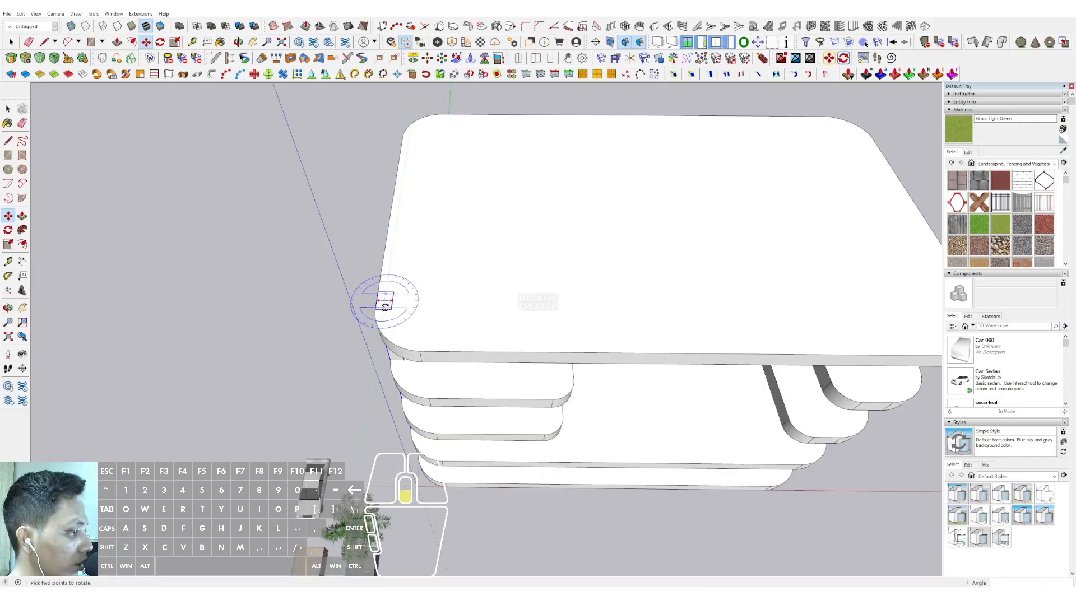
scroll(436, 300, down, 2)
shift+middle_drag(567, 300, 458, 299)
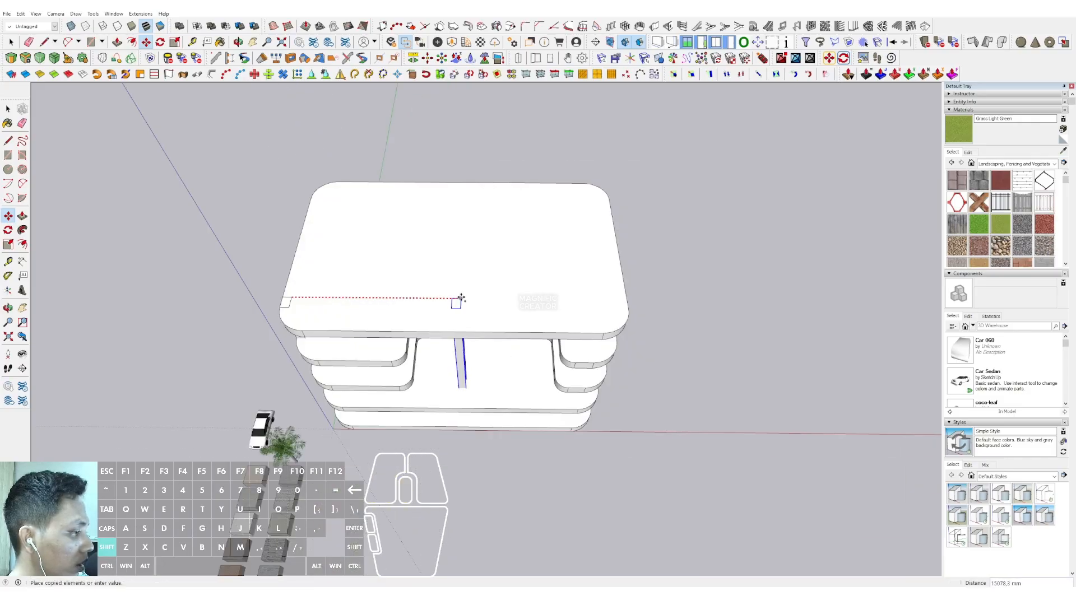
click(625, 295)
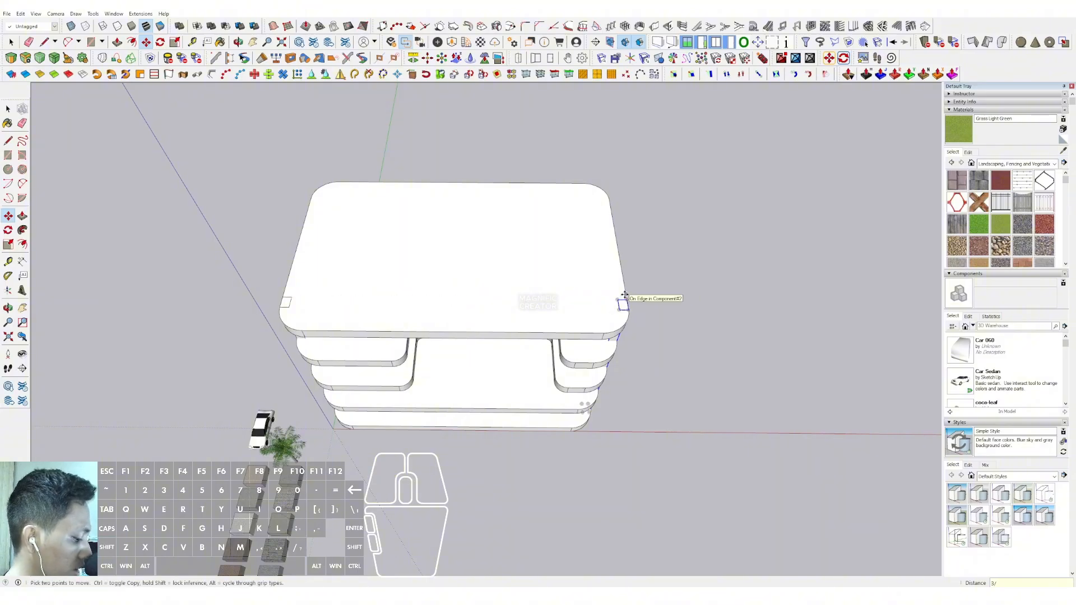
key(Return)
key(space)
- Measure the spacing between two neighbouring front columns on the top slab with the Line tool
middle_drag(493, 420, 500, 308)
key(l)
scroll(506, 311, up, 2)
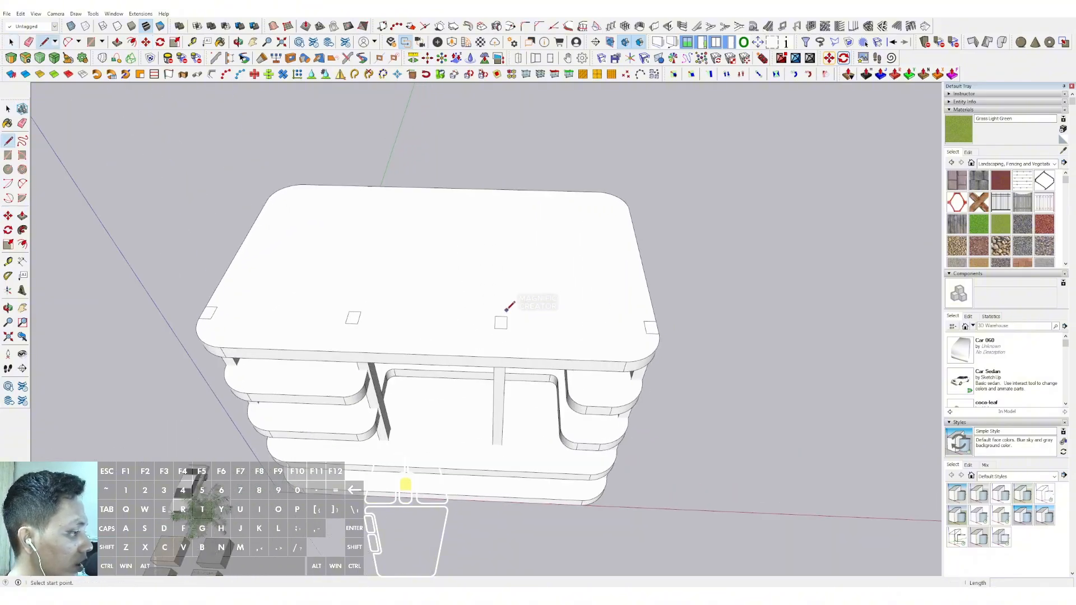
scroll(506, 310, up, 2)
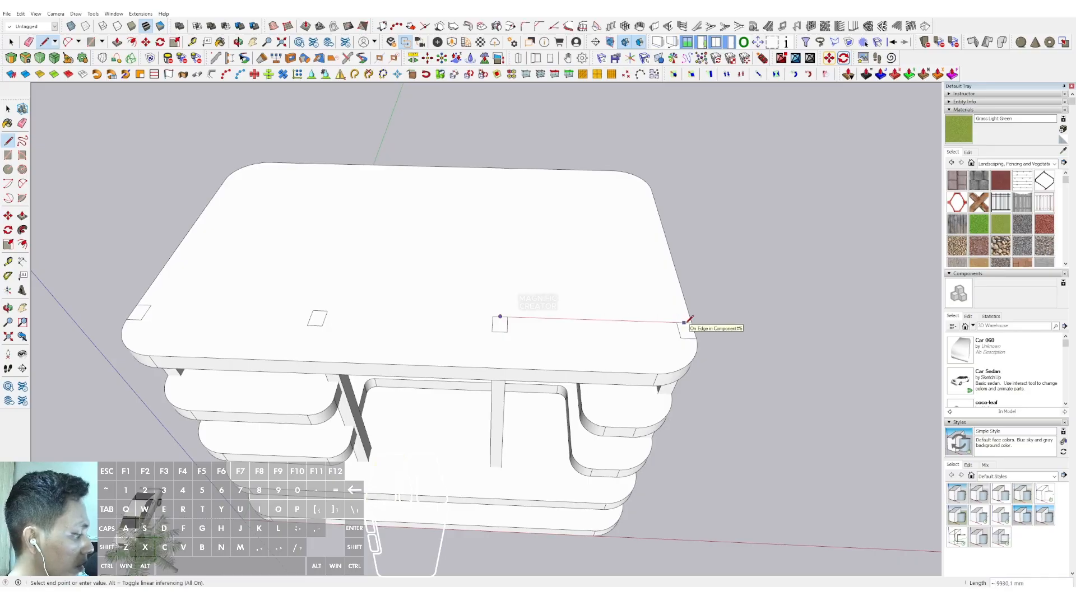
key(space)
- Select the four front columns and copy them along the green axis to the slab's rear edge, dividing the distance into 2 intervals
scroll(512, 287, down, 4)
middle_drag(512, 344, 528, 280)
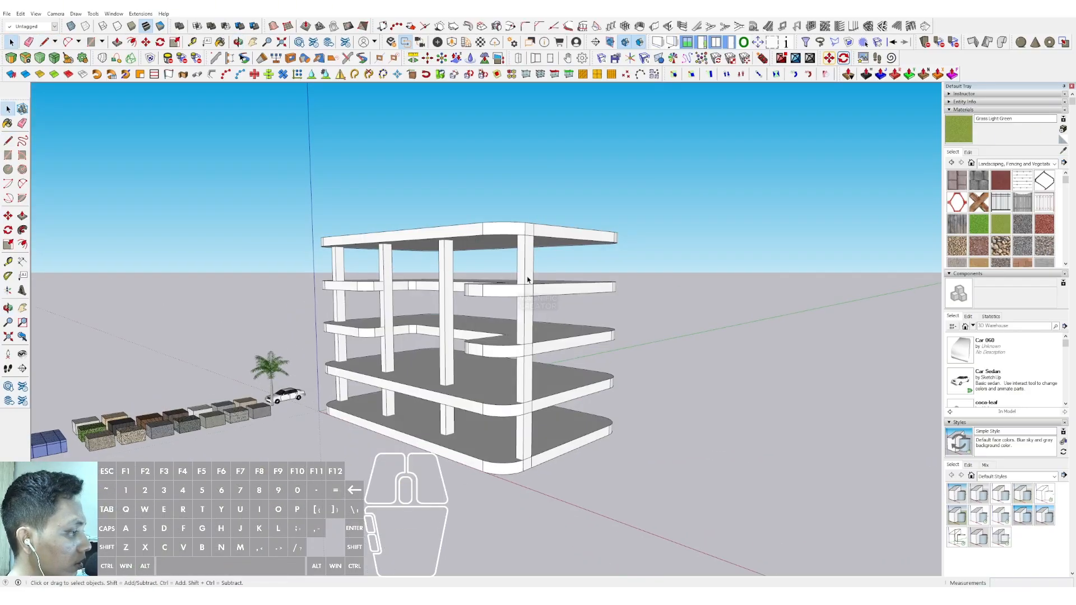
click(528, 279)
shift+click(340, 271)
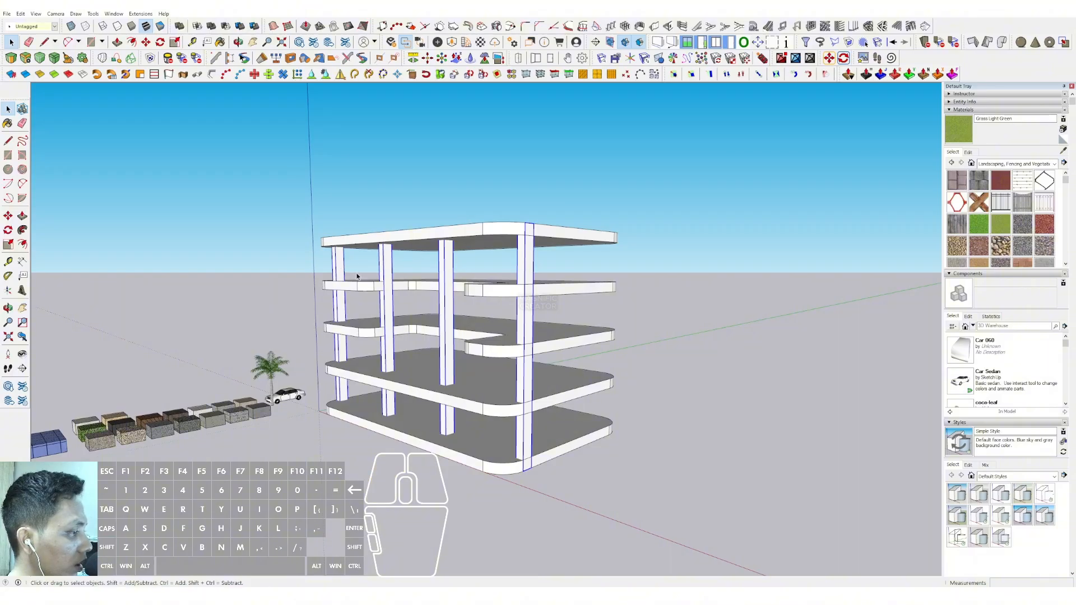
middle_drag(364, 277, 471, 385)
scroll(471, 358, up, 2)
middle_drag(471, 325, 477, 416)
key(m)
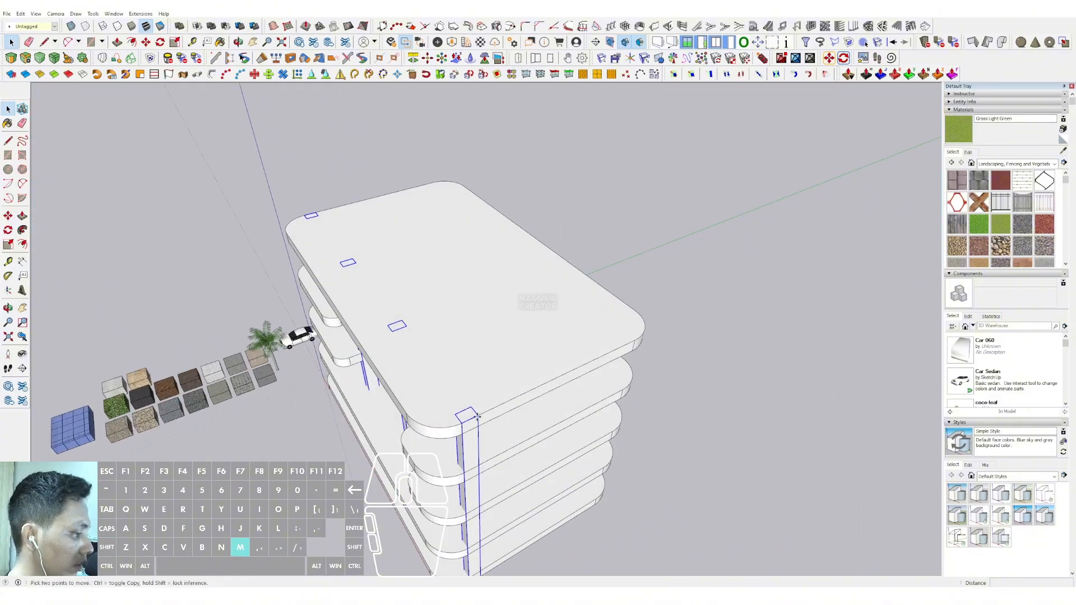
key(ctrl)
click(477, 416)
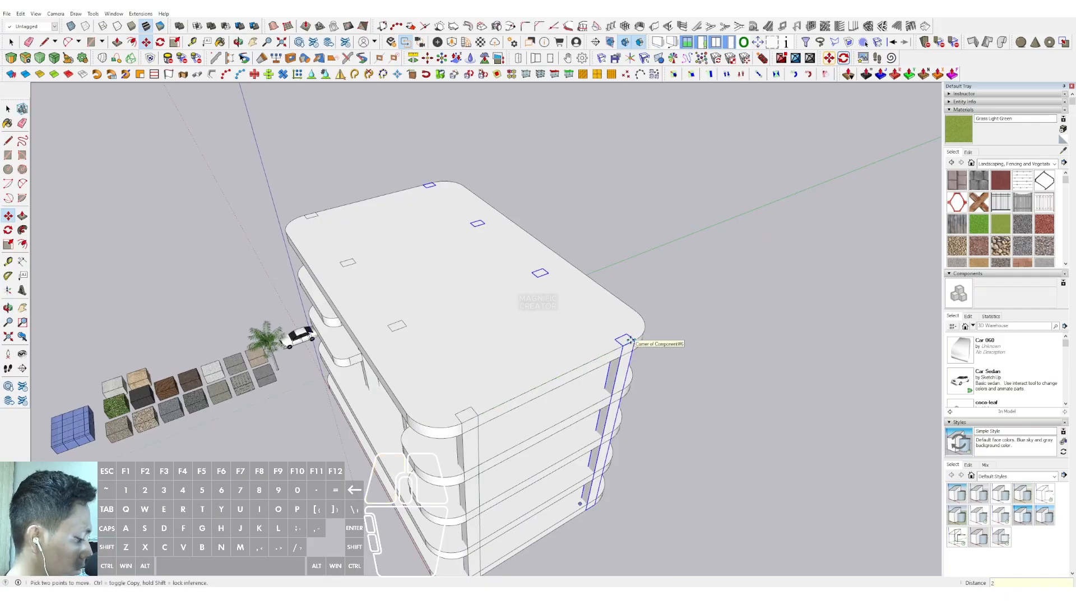
key(space)
- Open the top slab for editing with the rest of the model hidden, and offset its upper face outline 500 mm outward
middle_drag(630, 340, 583, 365)
scroll(600, 307, up, 2)
triple_click(580, 301)
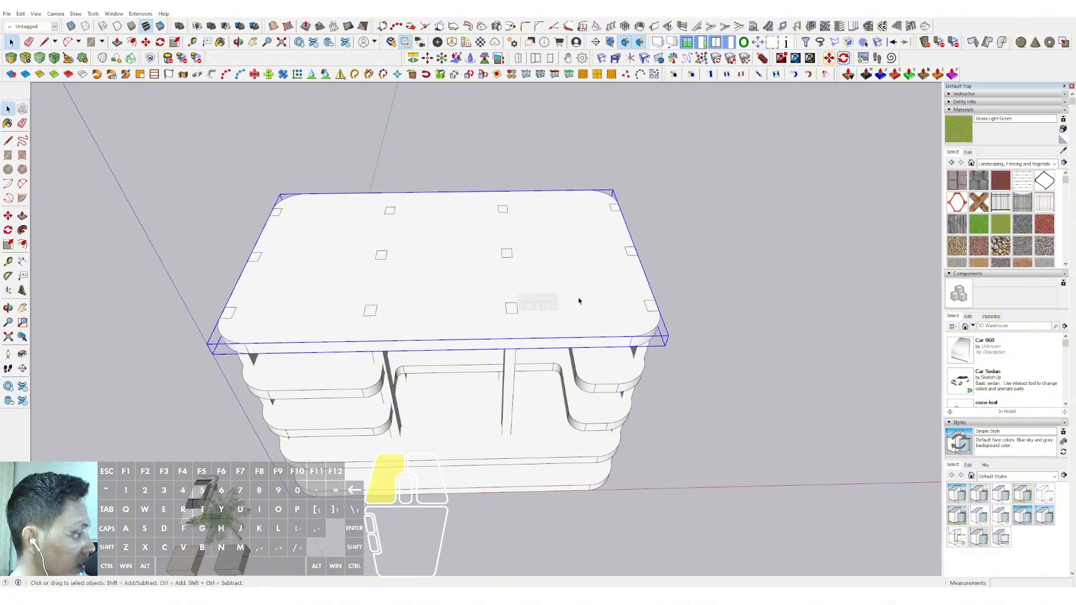
scroll(632, 294, up, 1)
scroll(634, 291, up, 1)
key(f)
click(648, 258)
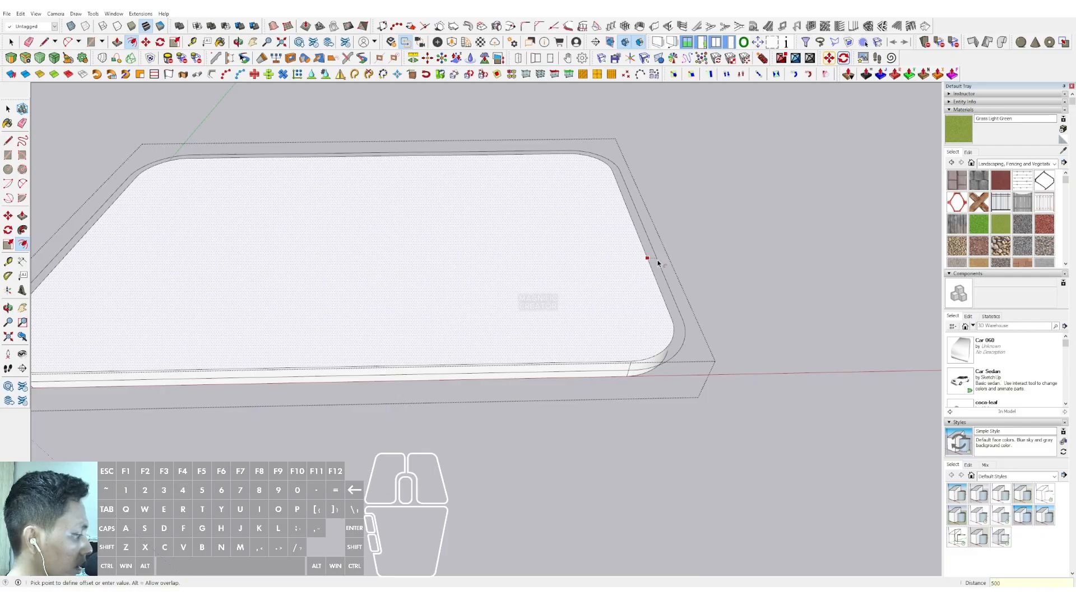
click(657, 261)
key(space)
- Push/Pull the new offset rim down to the slab's full thickness
middle_drag(589, 236, 614, 243)
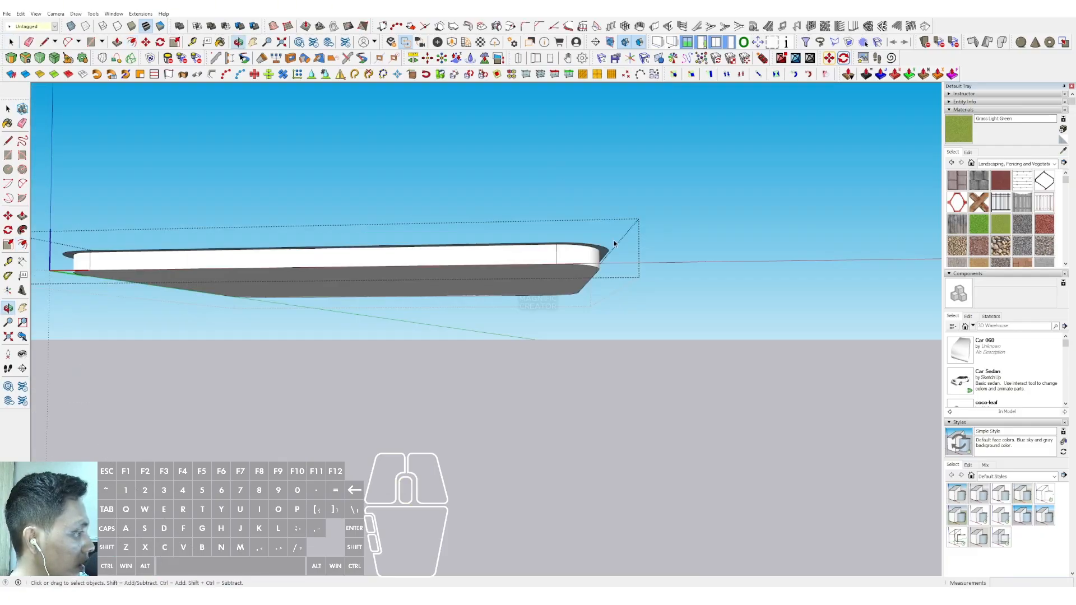
scroll(608, 247, up, 3)
key(p)
click(603, 237)
click(508, 286)
key(space)
- Erase the former outline edges left on the widened top slab's upper face, including the straight sides and corner arcs
middle_drag(532, 283, 577, 384)
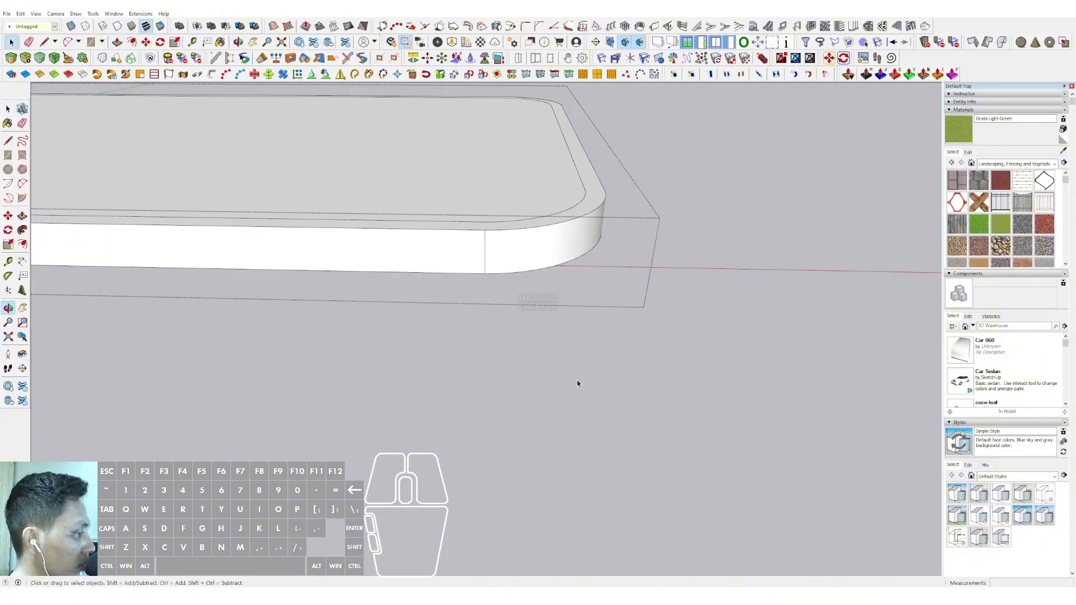
scroll(585, 211, up, 1)
key(e)
click(591, 194)
scroll(579, 186, down, 1)
click(582, 181)
click(483, 214)
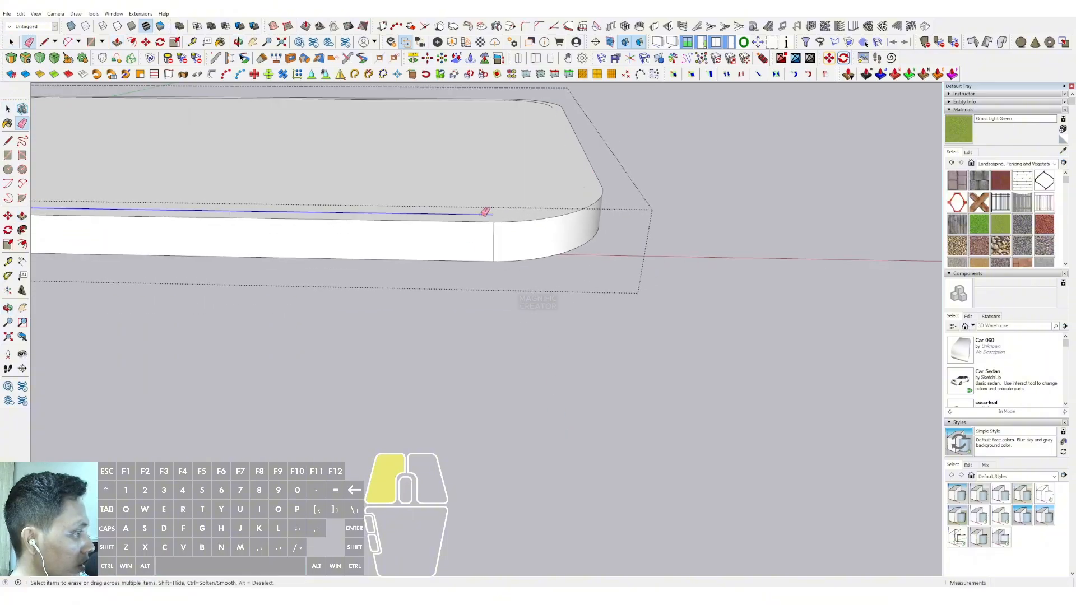
mouse_move(486, 212)
middle_down()
mouse_move(598, 300)
mouse_move(606, 196)
middle_up()
click(541, 181)
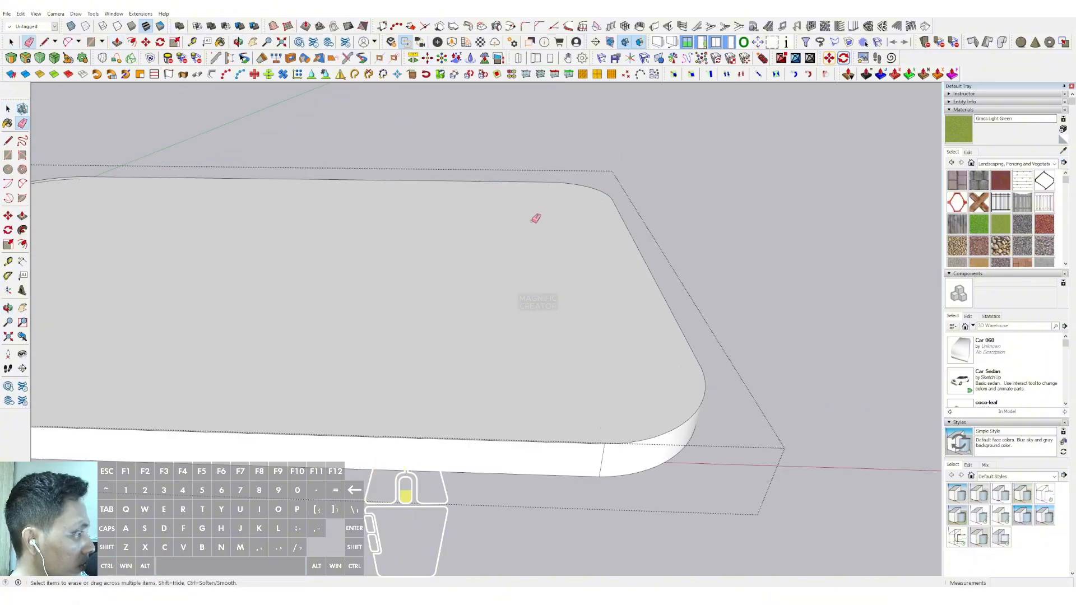
middle_drag(536, 219, 197, 264)
drag(197, 264, 153, 320)
click(154, 320)
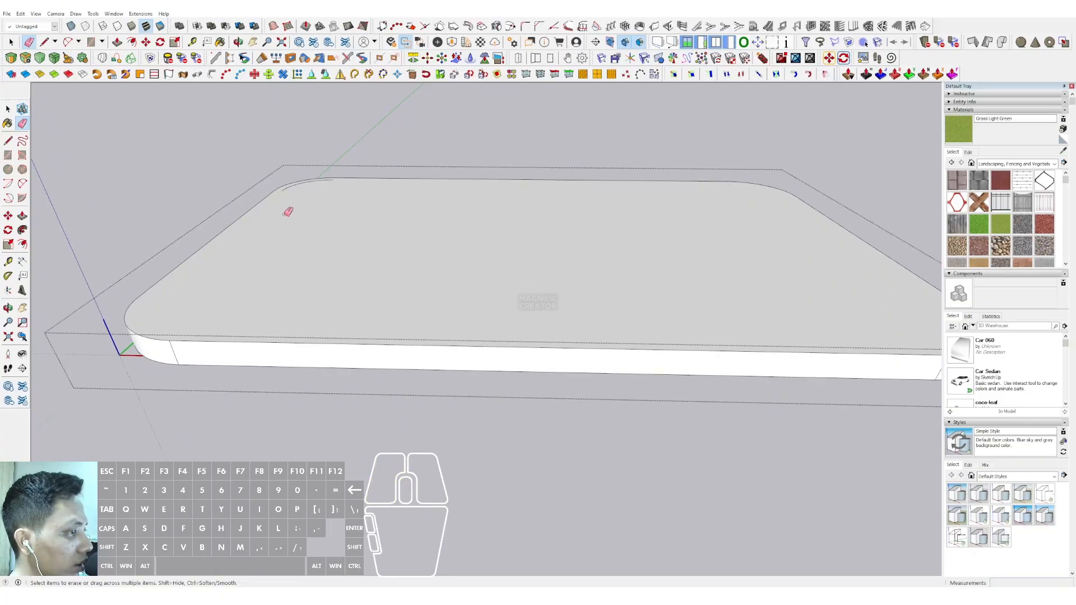
click(295, 187)
- Show the rest of the model again while keeping the top slab open for editing
scroll(448, 257, down, 2)
key(space)
middle_drag(449, 257, 462, 256)
key(comma)
scroll(534, 257, down, 1)
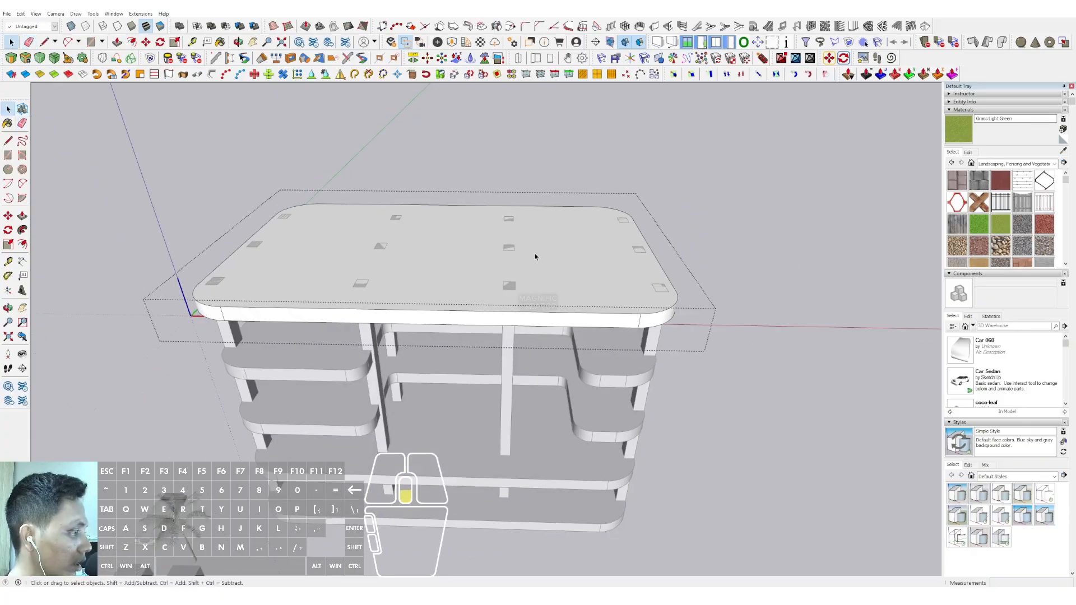
- Offset the roof slab's upper face outline a further 500 mm outward
middle_drag(534, 258, 546, 272)
scroll(543, 272, up, 3)
click(542, 272)
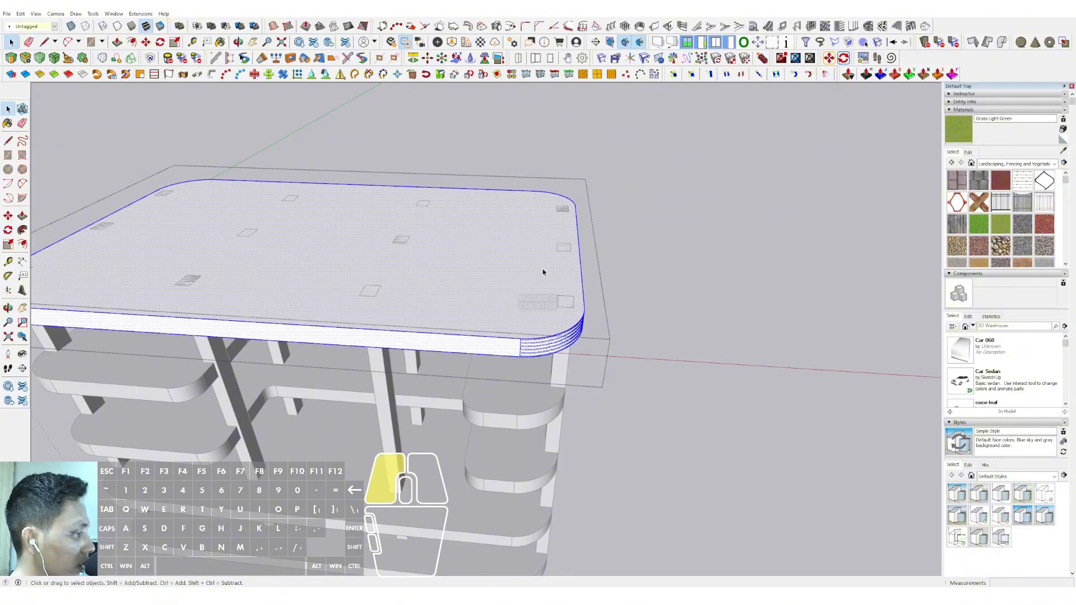
key(f)
click(580, 266)
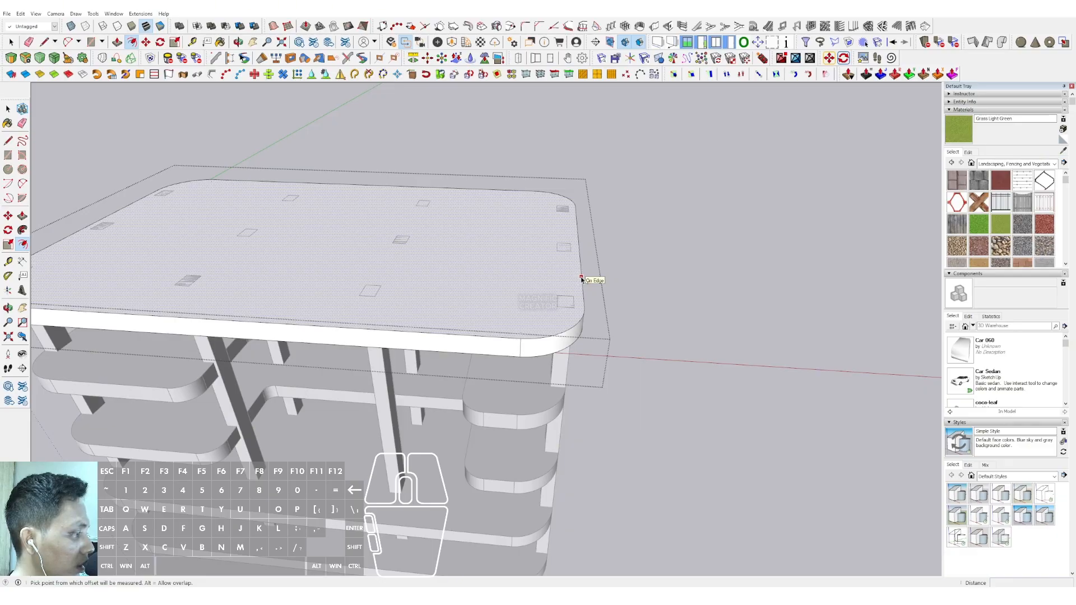
click(582, 279)
text(50)
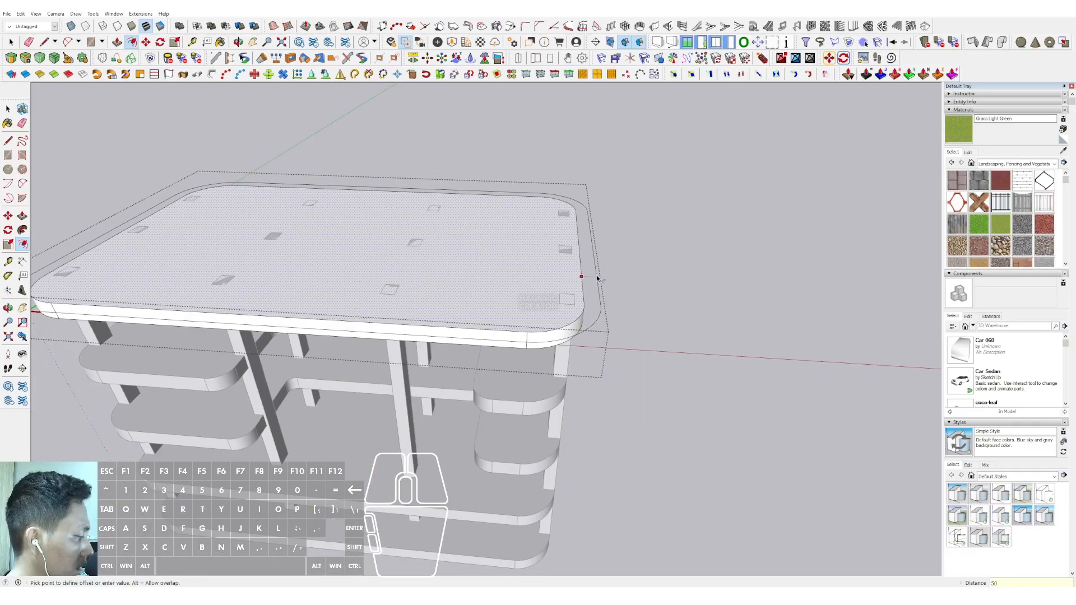
text(0)
key(Return)
key(space)
- Push/Pull the roof slab's new offset rim 200 mm down and close the slab for editing
middle_drag(545, 305, 513, 208)
scroll(512, 208, up, 3)
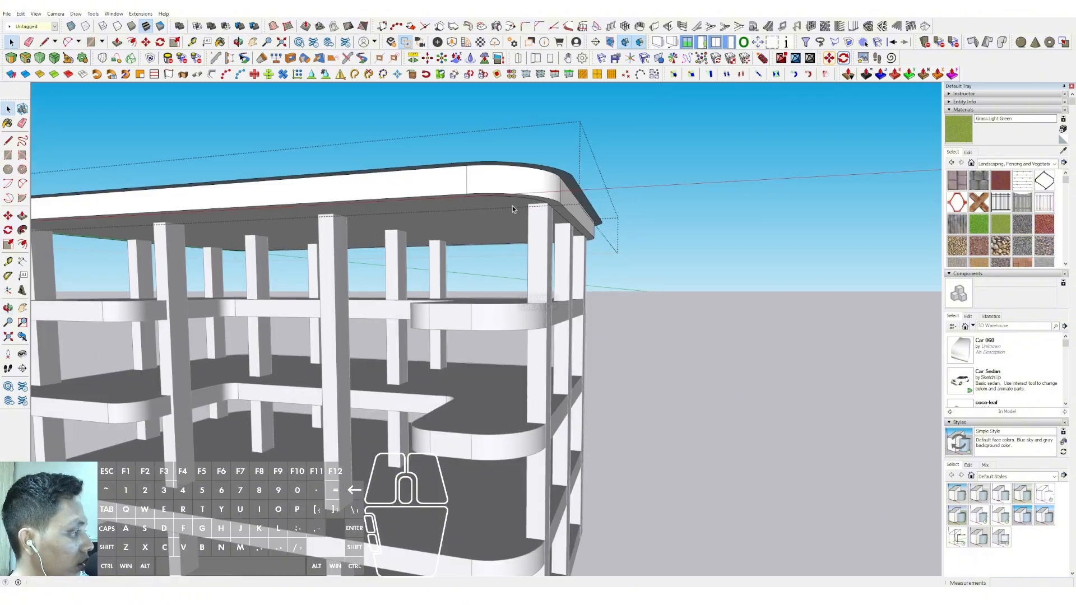
scroll(568, 178, up, 4)
key(v)
drag(570, 193, 569, 197)
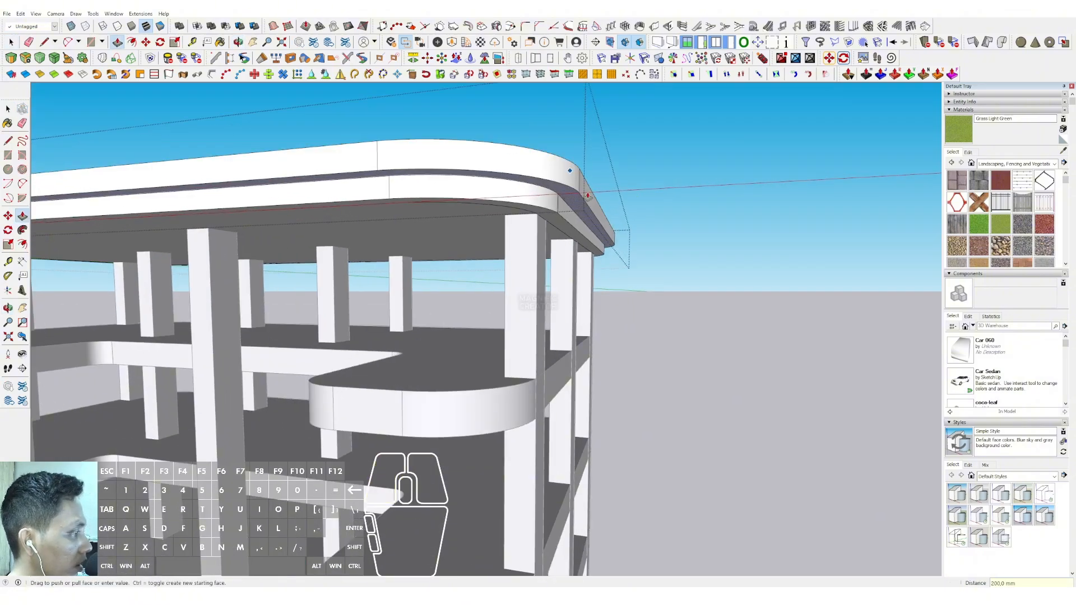
key(space)
scroll(590, 199, down, 2)
click(701, 236)
- Open the notched slab below the roof with the rest hidden, and offset its upper face outline 500 mm outward
middle_drag(556, 374, 575, 395)
click(516, 333)
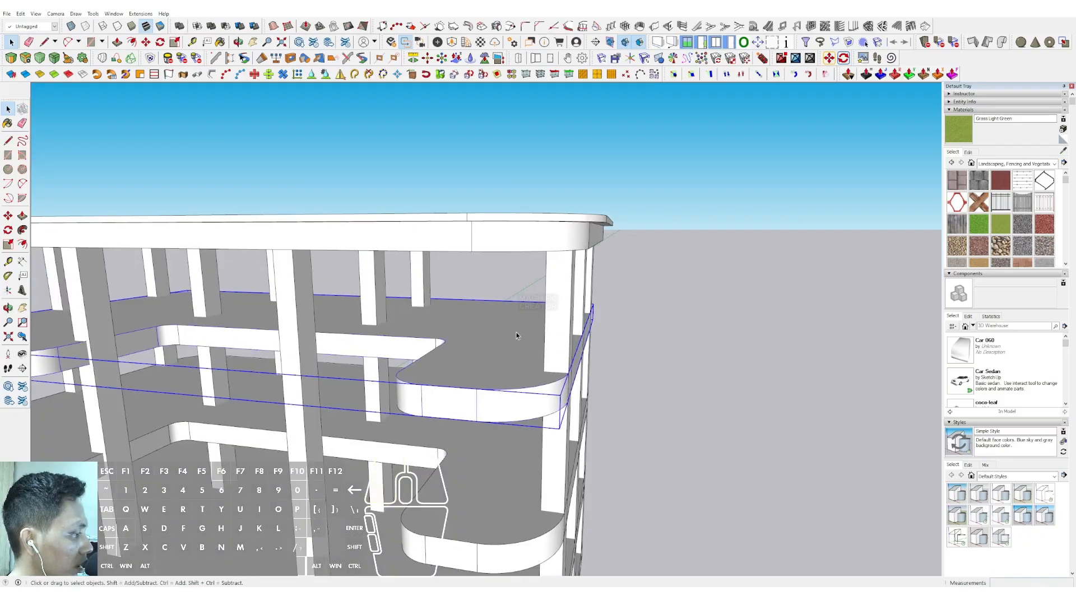
triple_click(516, 332)
middle_drag(516, 331, 529, 355)
key(h)
scroll(580, 360, up, 2)
click(581, 359)
key(f)
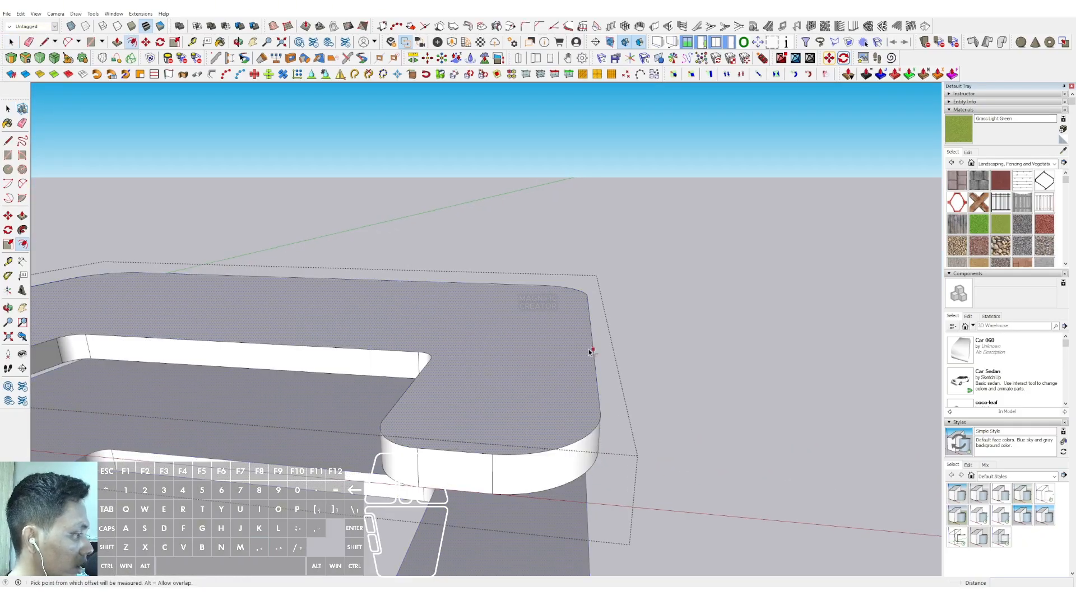
click(592, 350)
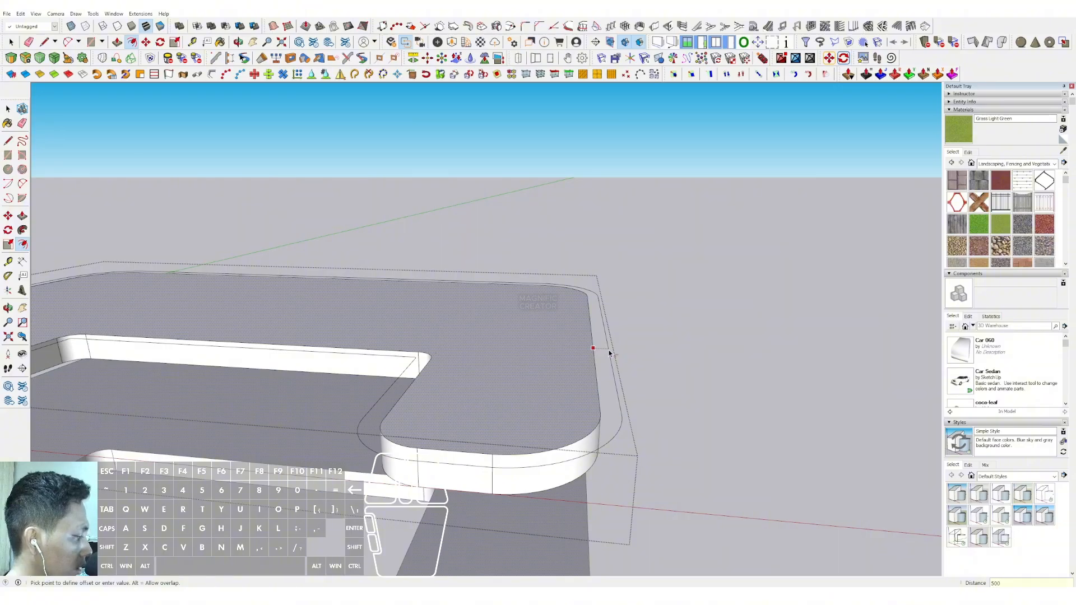
key(Return)
scroll(603, 415, up, 1)
key(space)
- Push/Pull the notched slab's offset rim down to the slab's full thickness
middle_drag(604, 415, 545, 194)
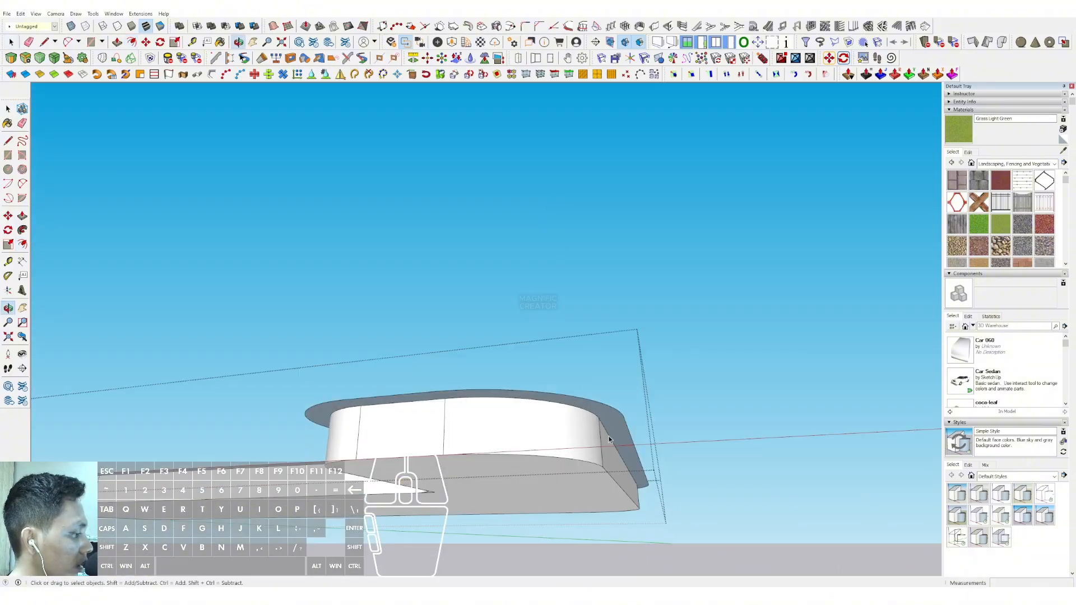
key(v)
click(610, 424)
click(559, 470)
key(space)
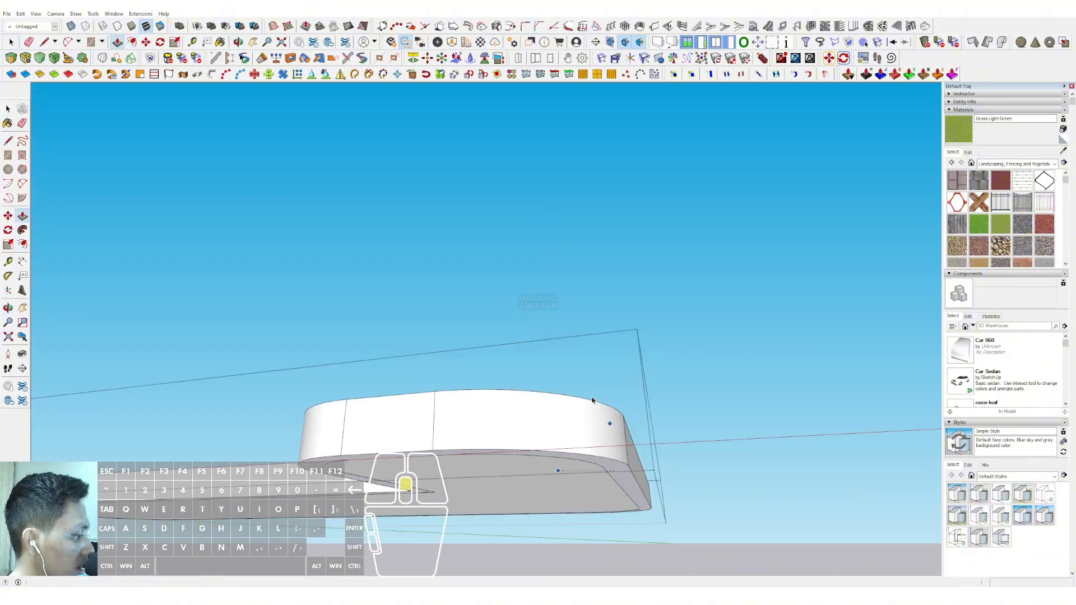
- Erase the former outline edges at the rounded corner and adjoining side of the notched slab's upper face
middle_drag(592, 401, 571, 389)
key(e)
drag(569, 359, 581, 368)
key(space)
- Offset the notched slab's upper face outline outward again and Push/Pull the new rim 200 mm down
key(f)
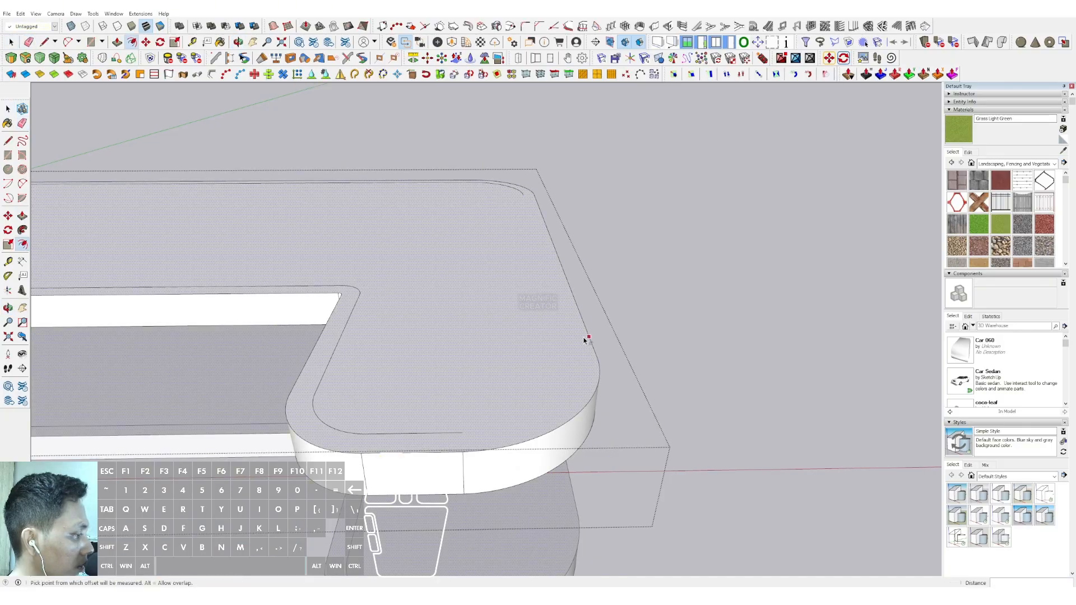
click(587, 337)
key(space)
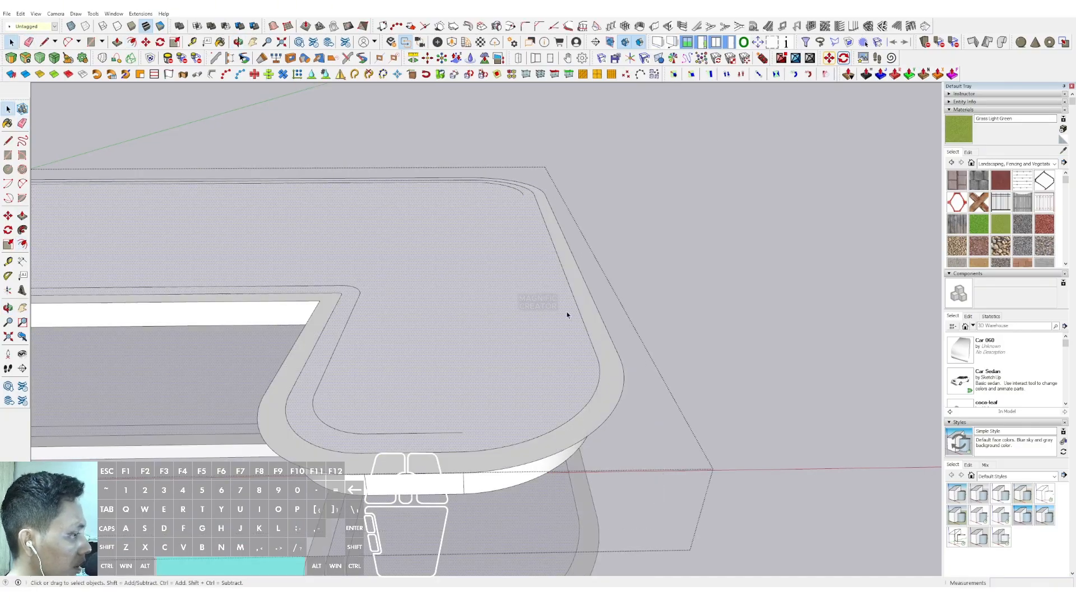
mouse_move(566, 310)
middle_down()
mouse_move(482, 340)
mouse_move(528, 223)
mouse_move(629, 409)
mouse_move(561, 341)
mouse_move(556, 319)
middle_up()
scroll(629, 409, up, 1)
key(p)
click(557, 319)
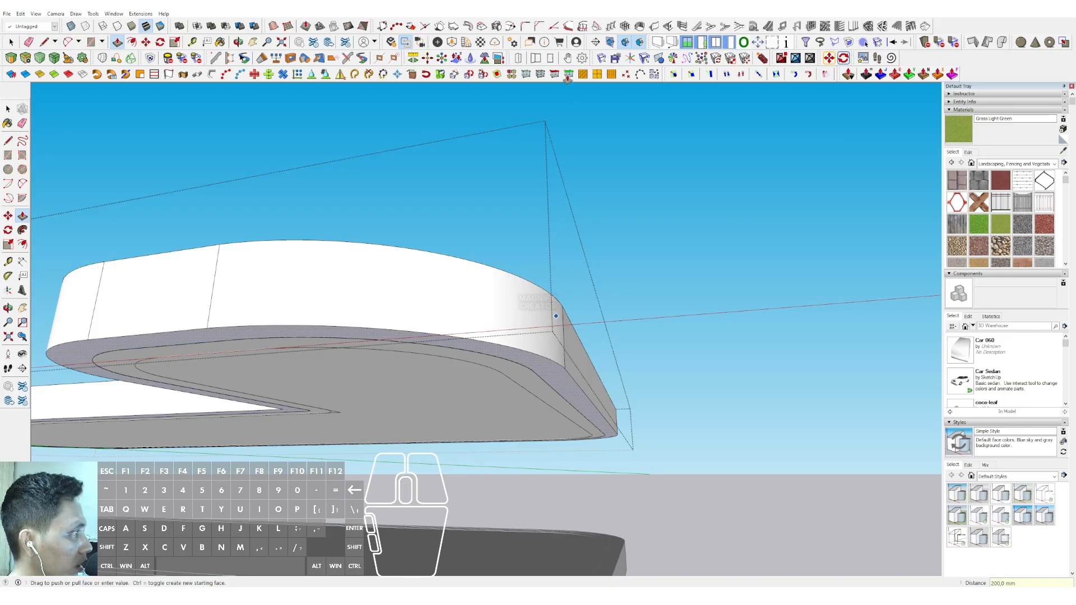
middle_drag(533, 274, 741, 323)
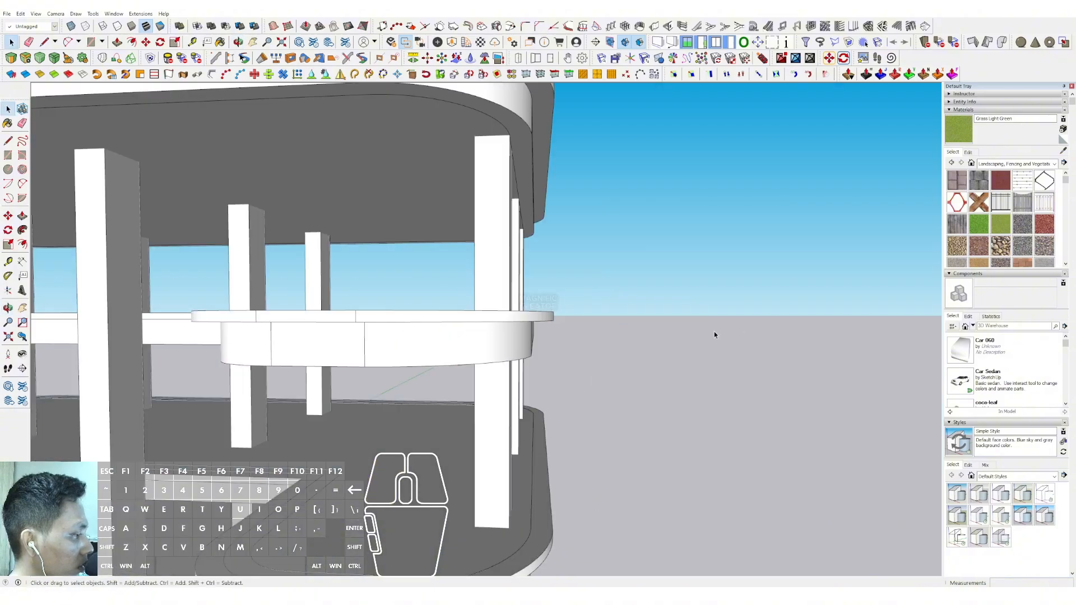
- Open the full rectangular slab above the ground slab with the rest hidden, and offset its upper face outline 500 mm outward
middle_drag(714, 334, 554, 385)
scroll(497, 313, up, 6)
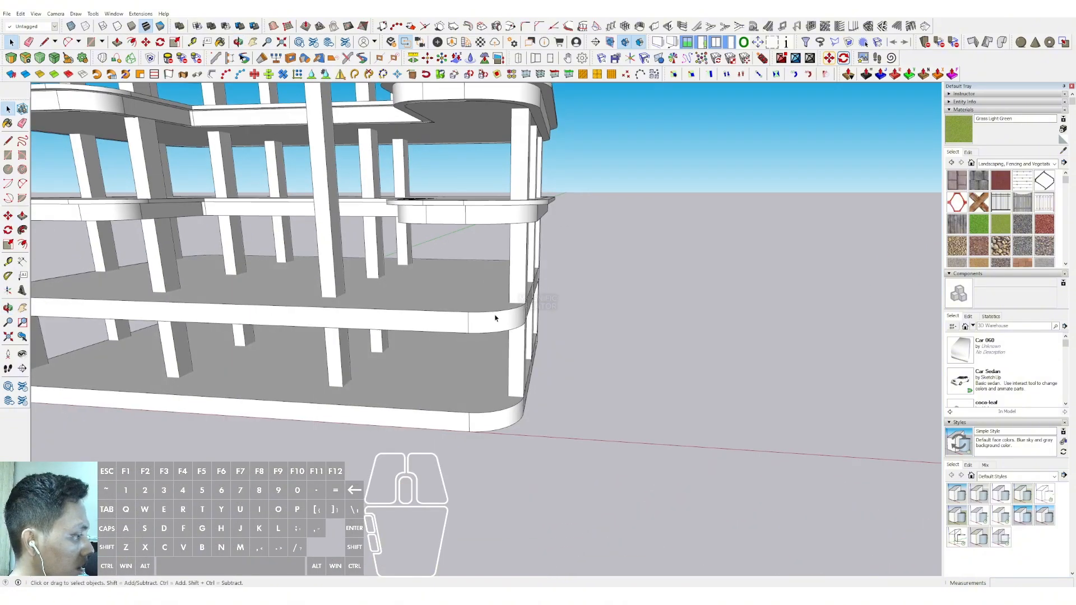
triple_click(497, 311)
middle_drag(497, 312, 526, 362)
click(520, 269)
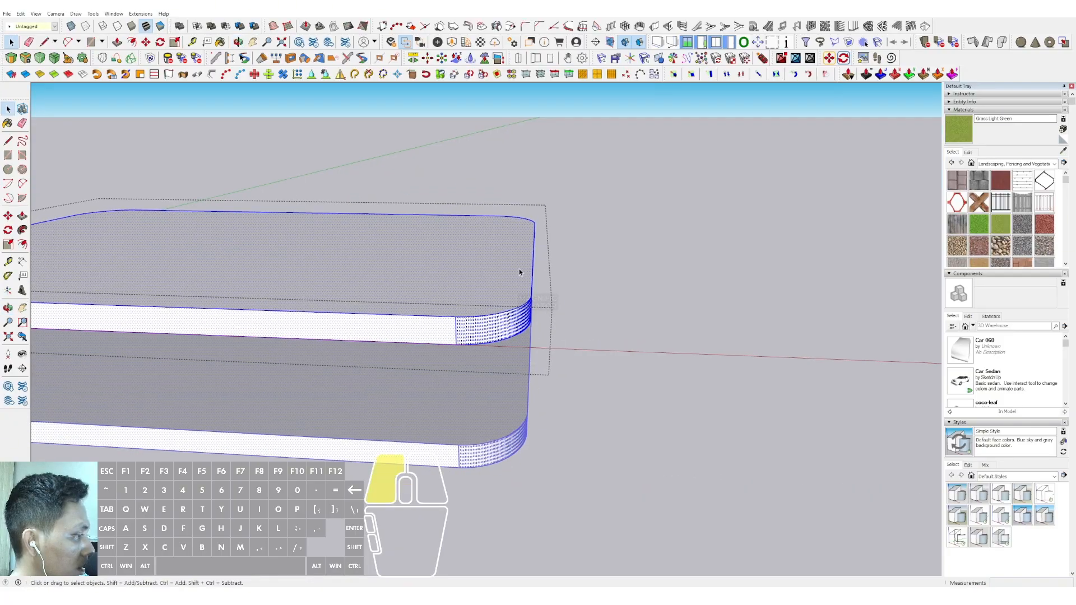
key(f)
click(532, 258)
text(500)
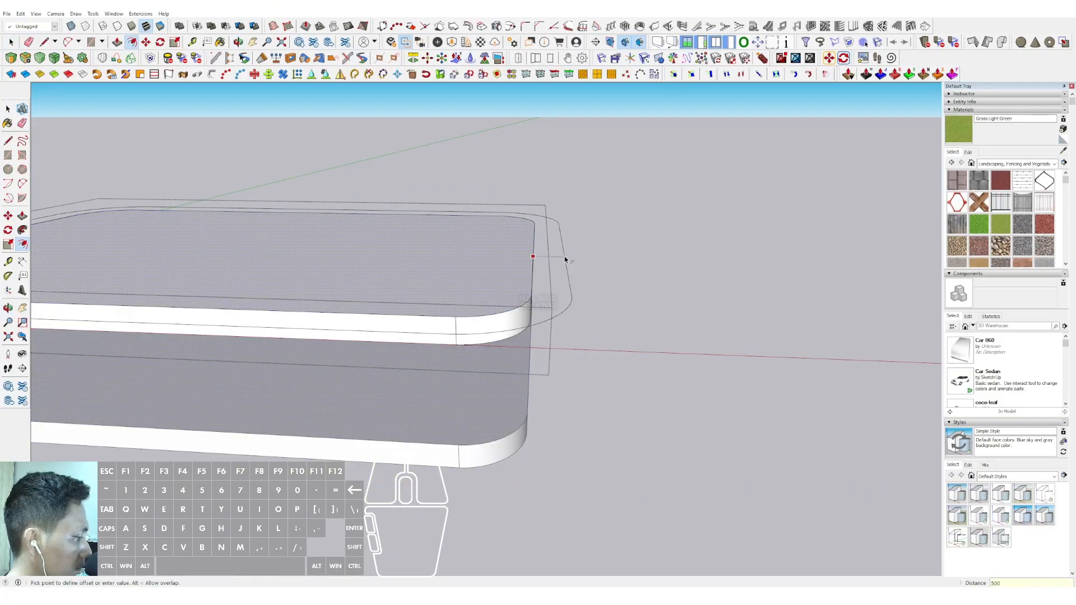
key(Return)
key(space)
- Push/Pull the rectangular slab's offset rim down to the slab's full thickness
scroll(538, 255, up, 1)
middle_drag(509, 194, 509, 126)
scroll(541, 322, up, 2)
mouse_move(540, 319)
middle_down()
mouse_move(538, 331)
mouse_move(511, 272)
middle_up()
key(p)
- Erase the former outline edges along the side and rounded corner of the rectangular slab's upper face
key(e)
drag(511, 272, 512, 269)
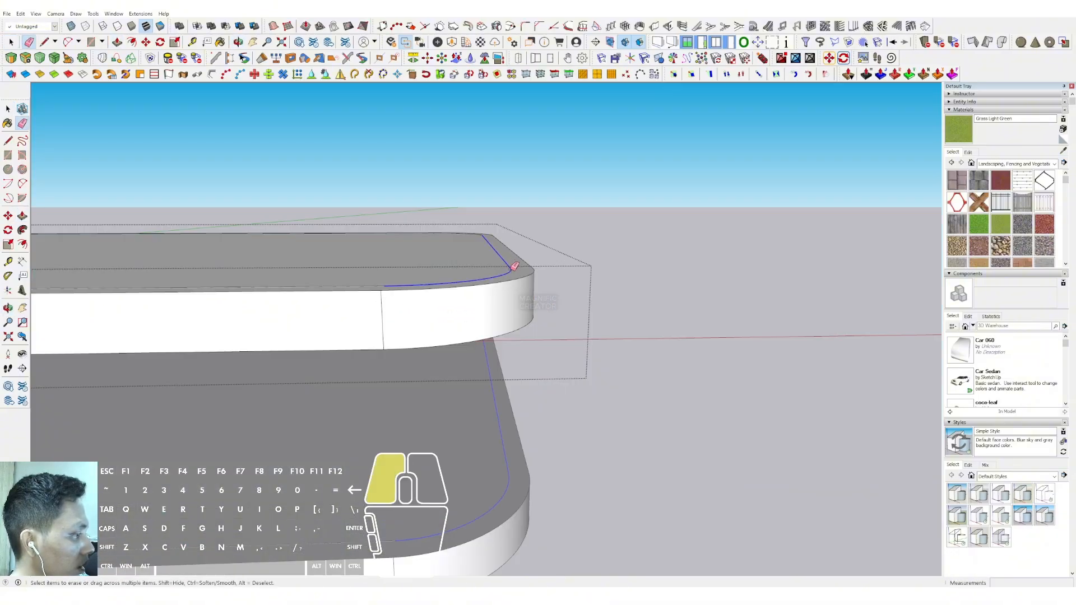
click(379, 286)
scroll(488, 252, up, 1)
key(space)
- Offset the widened rectangular slab's upper face outline outward once more
middle_drag(516, 281, 522, 303)
key(f)
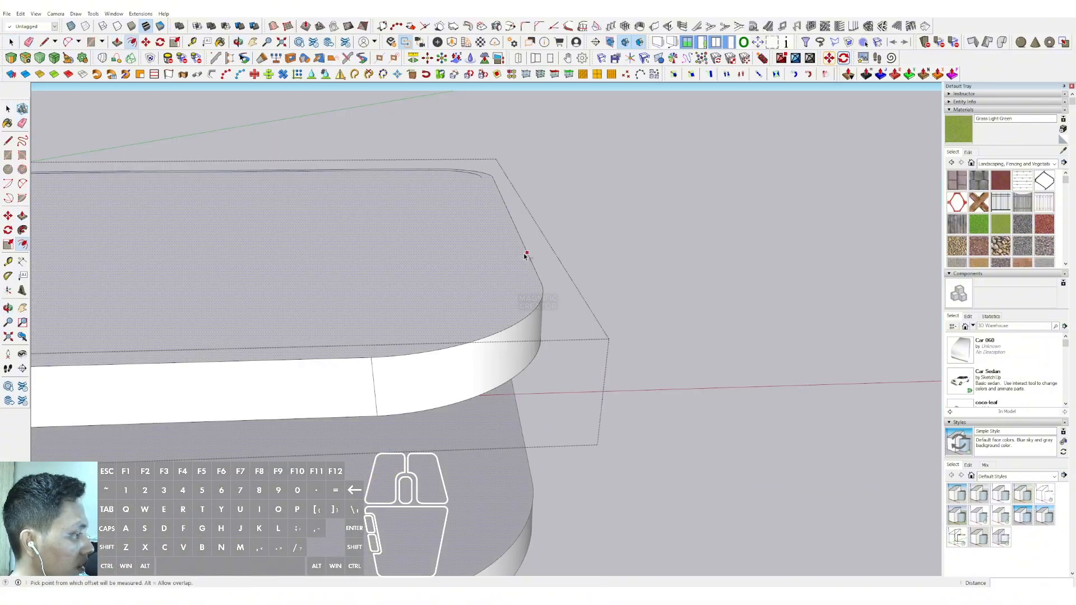
click(527, 253)
click(548, 254)
key(space)
- Push/Pull the rectangular slab's new rim partway down its thickness to form a thin overhanging lip, and close the slab for editing
middle_drag(544, 269, 558, 295)
key(p)
click(558, 295)
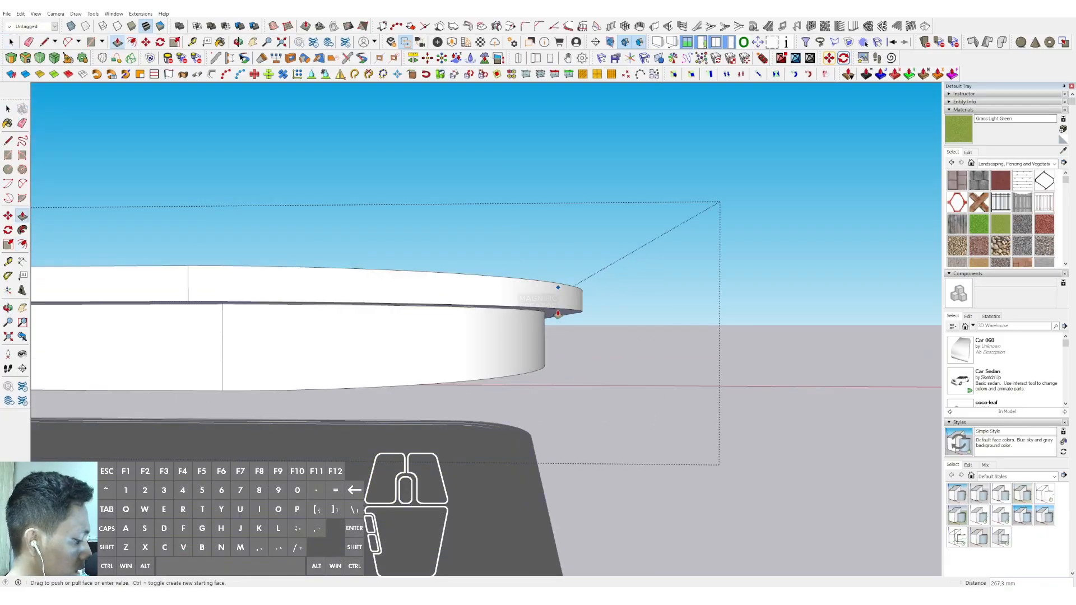
key(space)
scroll(486, 321, down, 4)
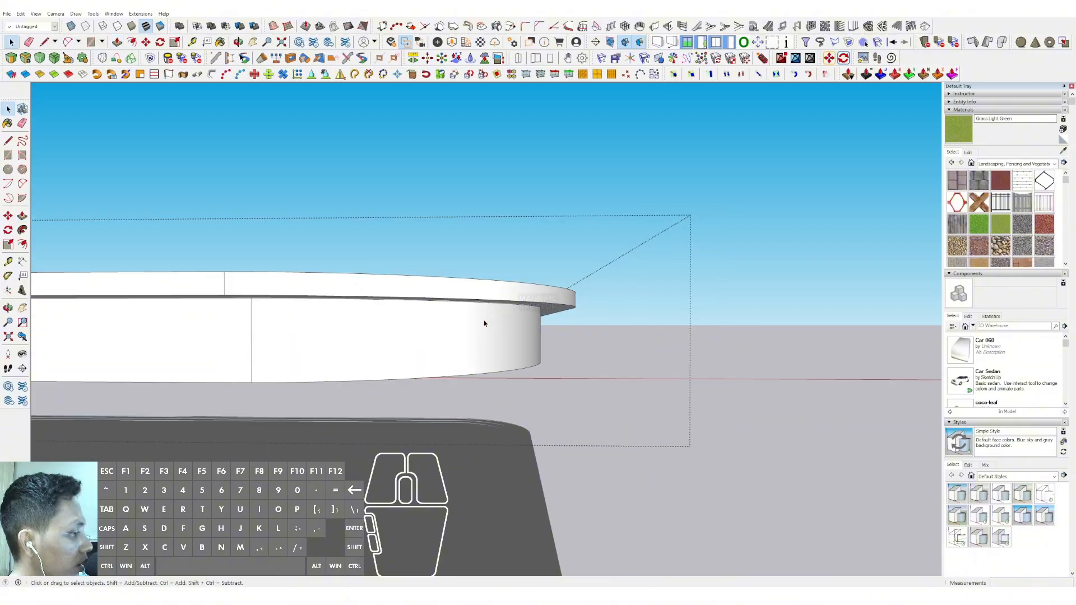
click(749, 304)
- Move the front column standing in the slabs' notch along the red axis into the smaller projecting wing
scroll(430, 348, down, 3)
scroll(430, 348, down, 4)
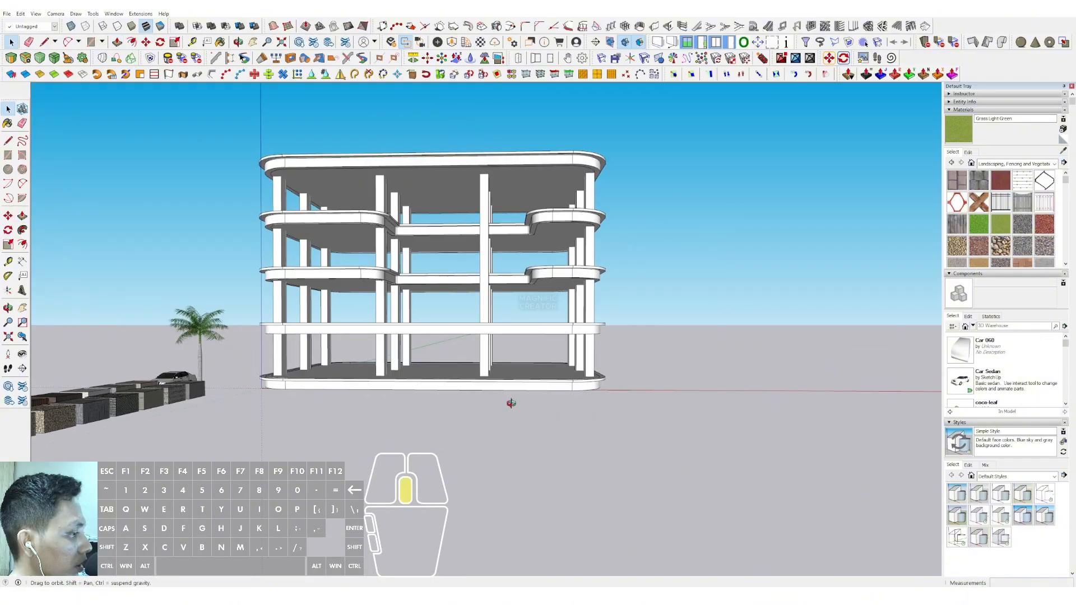
middle_drag(510, 401, 463, 325)
click(462, 325)
scroll(465, 359, up, 3)
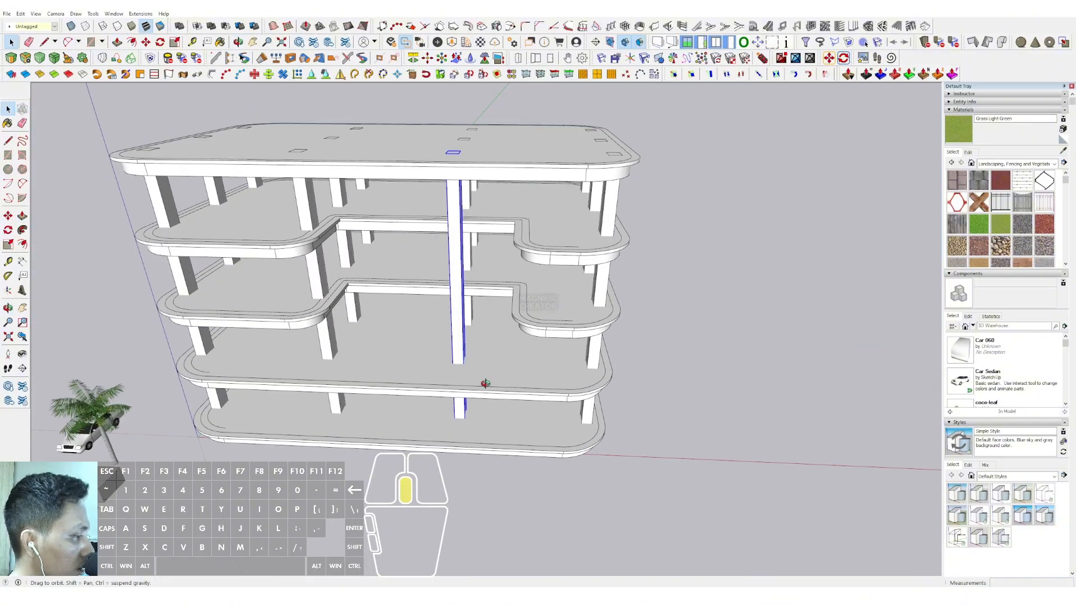
click(459, 372)
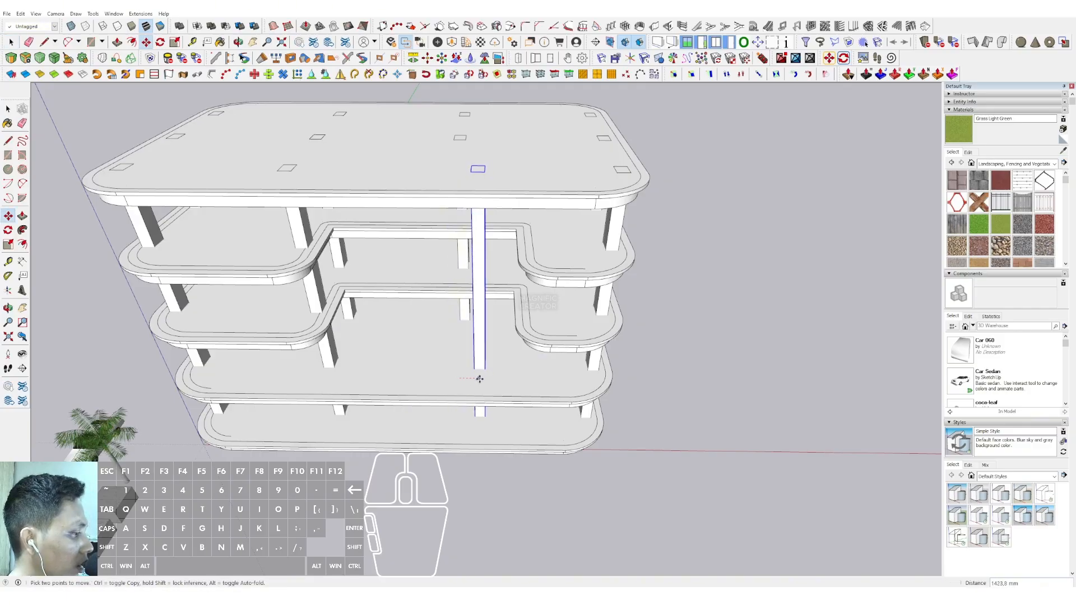
shift+click(538, 379)
key(space)
scroll(524, 343, down, 3)
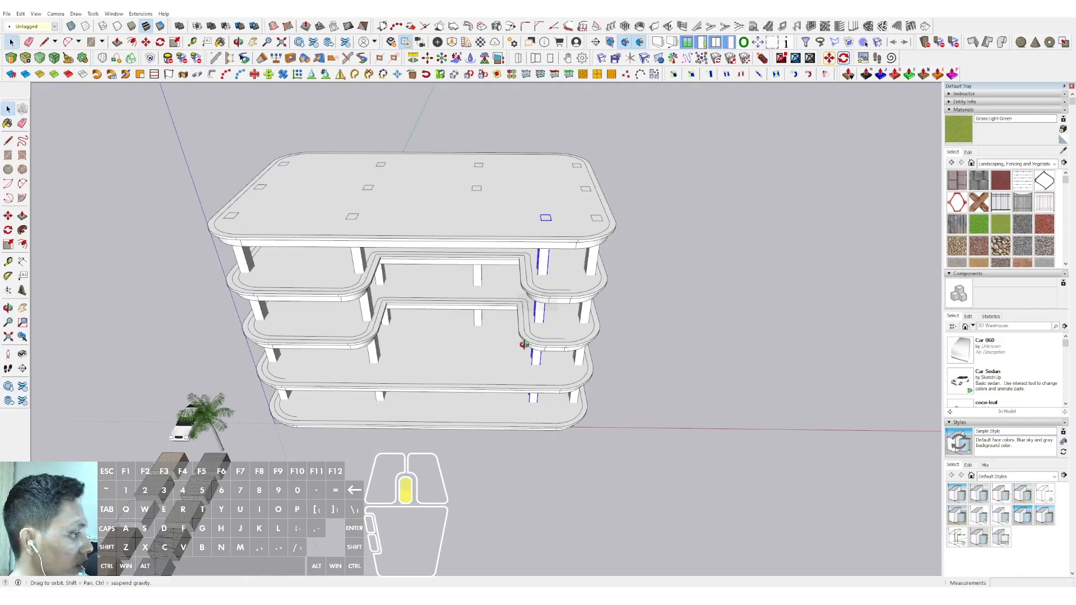
- Try to move the middle-row column behind it about 3005 mm along the red axis towards the smaller wing
middle_drag(524, 343, 534, 185)
scroll(469, 309, up, 3)
click(475, 359)
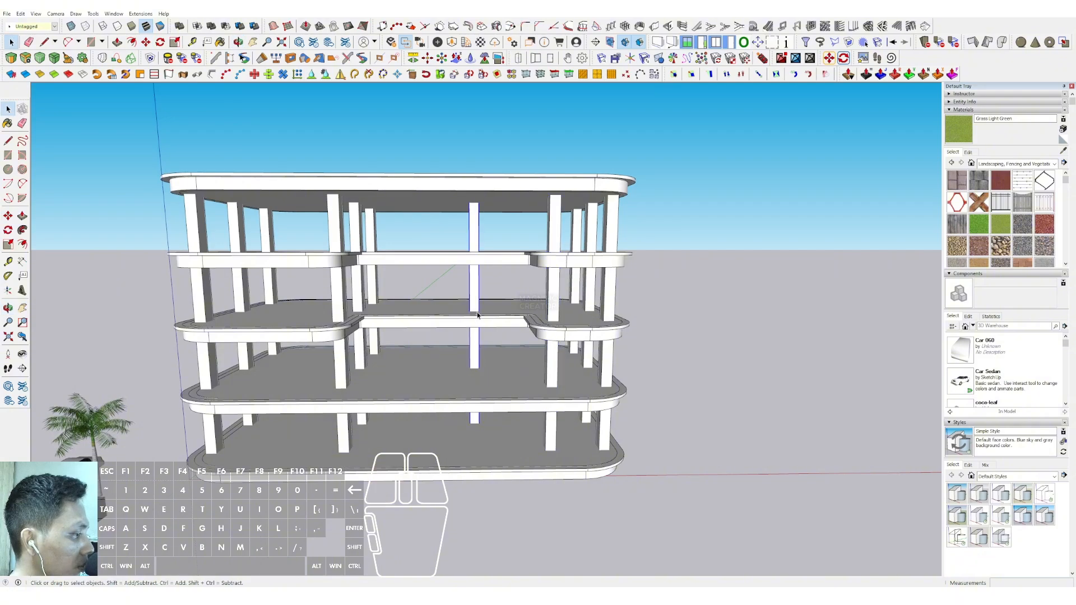
scroll(480, 348, up, 5)
key(m)
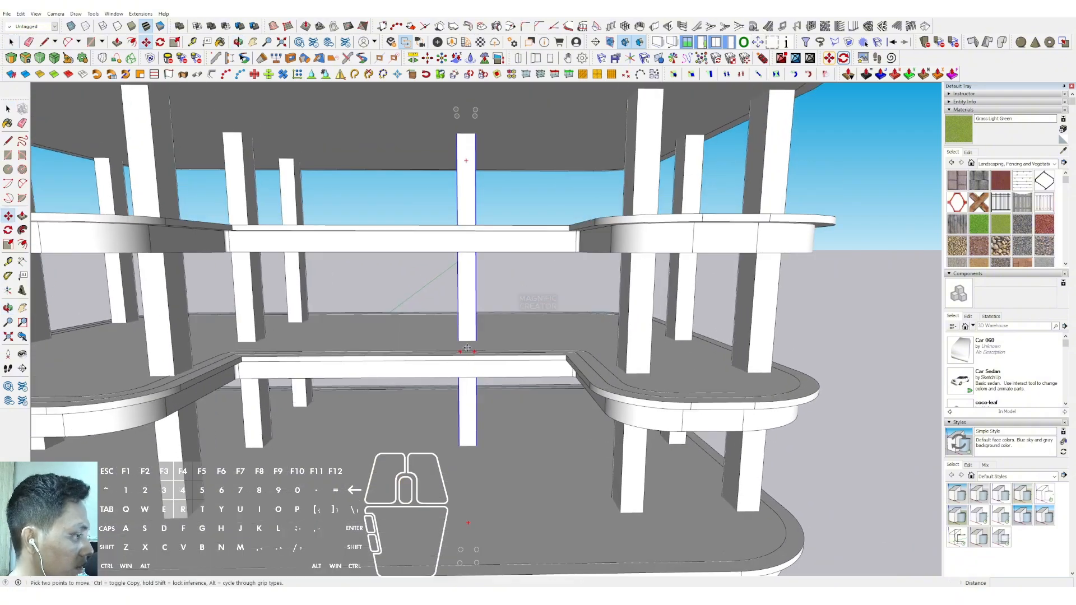
click(478, 342)
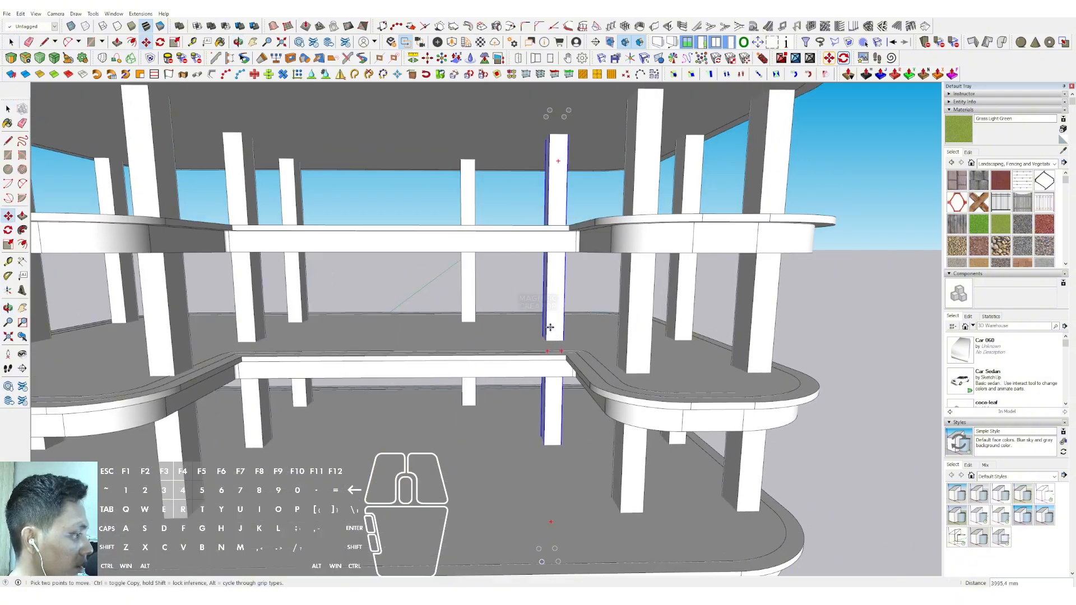
key(space)
key(ctrl+z)
- Move the middle-row and rear-row columns together along the red axis into line with the relocated front column
middle_drag(484, 322, 512, 315)
scroll(462, 299, up, 3)
click(493, 273)
middle_drag(495, 273, 586, 306)
scroll(593, 308, down, 3)
key(space)
- Copy the two relocated middle-row and rear-row columns about 7600 mm back along the red axis into the open bay
middle_drag(491, 318, 605, 304)
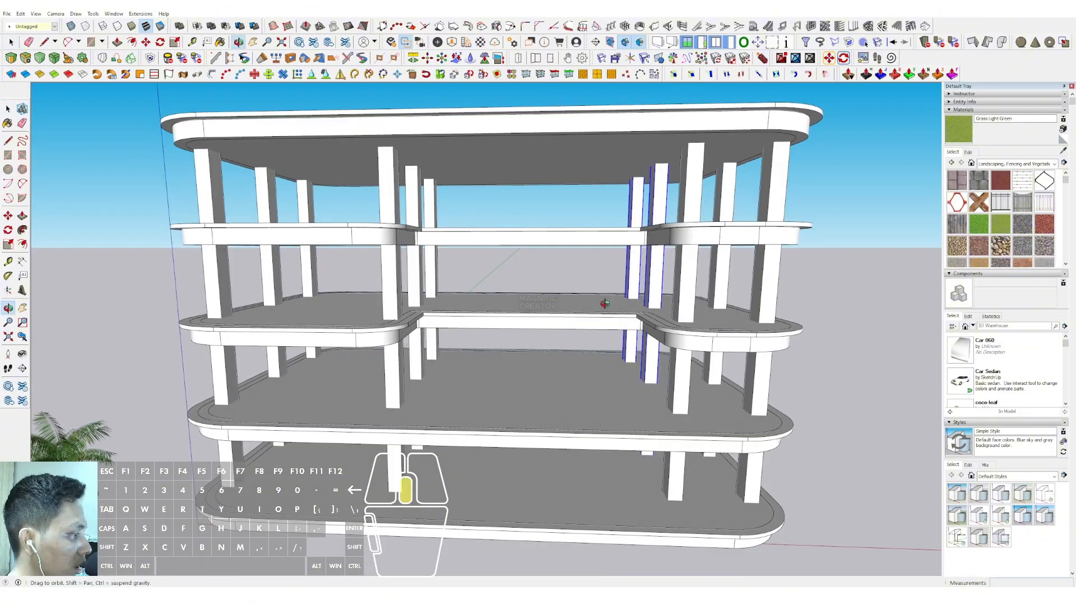
scroll(542, 293, up, 5)
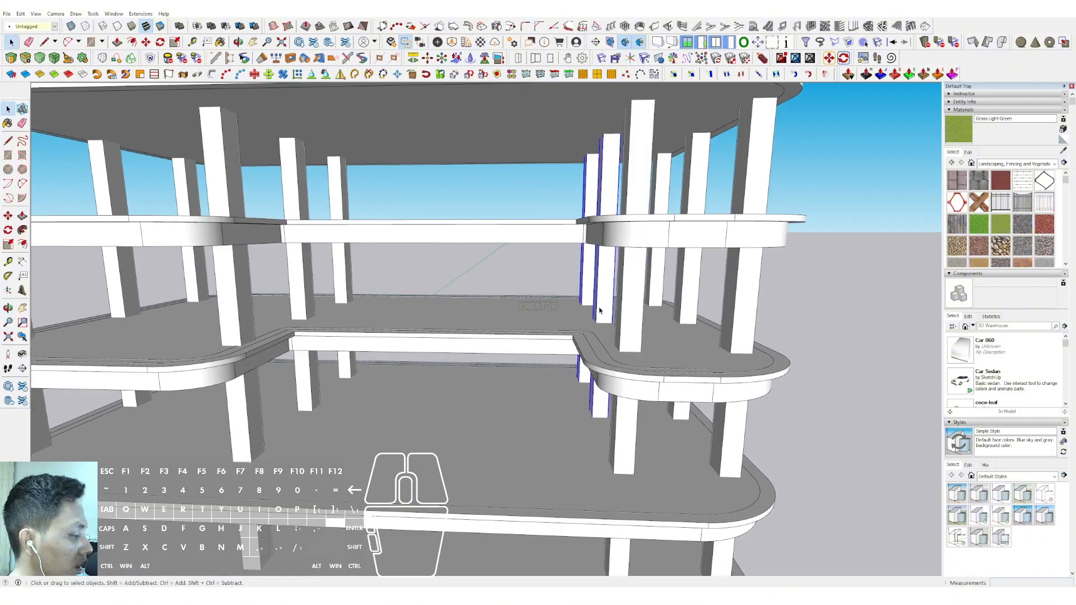
key(m)
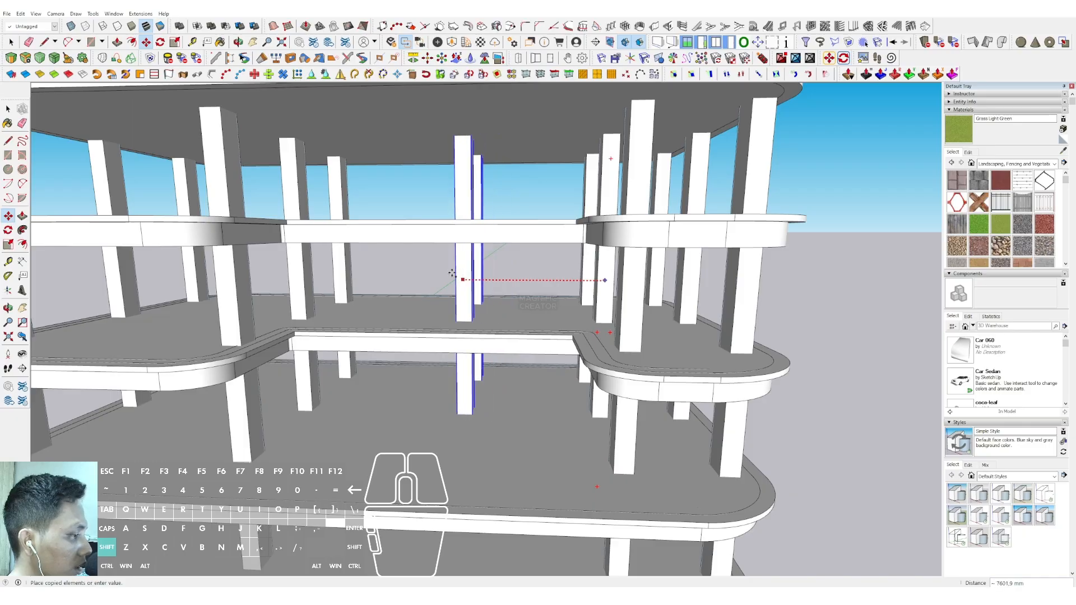
click(459, 274)
key(space)
scroll(509, 331, down, 4)
- Examine the revised column layout and the widened slab edges from around and above the building
middle_drag(509, 331, 354, 331)
scroll(355, 333, down, 2)
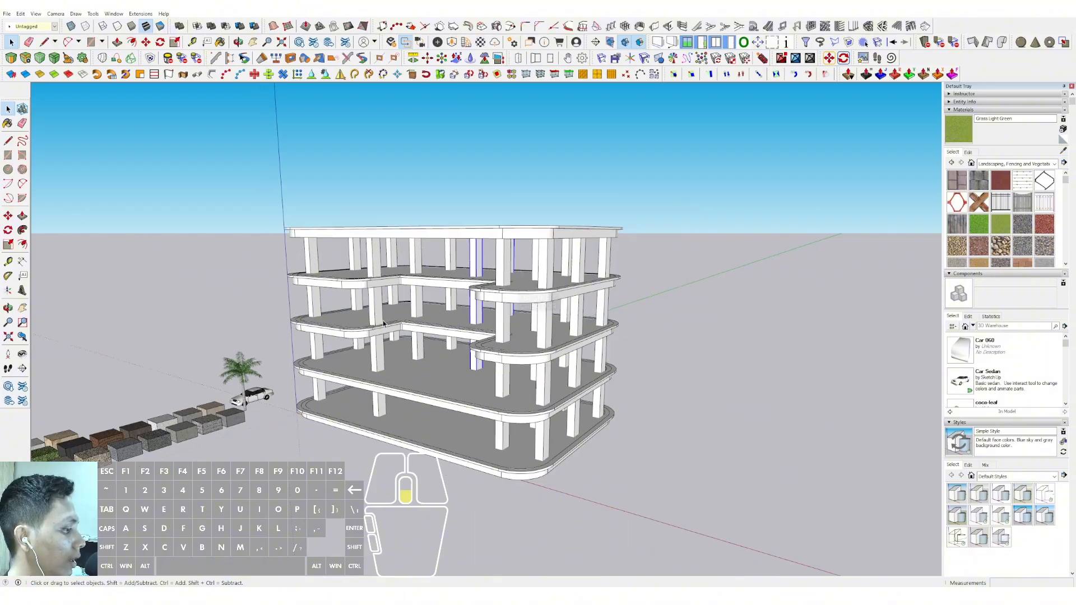
middle_drag(358, 335, 523, 435)
scroll(476, 326, down, 1)
middle_drag(471, 311, 519, 344)
scroll(415, 285, up, 2)
mouse_move(541, 297)
middle_down()
mouse_move(560, 331)
mouse_move(516, 268)
mouse_move(522, 220)
mouse_move(530, 298)
middle_up()
scroll(516, 264, up, 1)
scroll(595, 331, up, 1)
scroll(594, 328, up, 2)
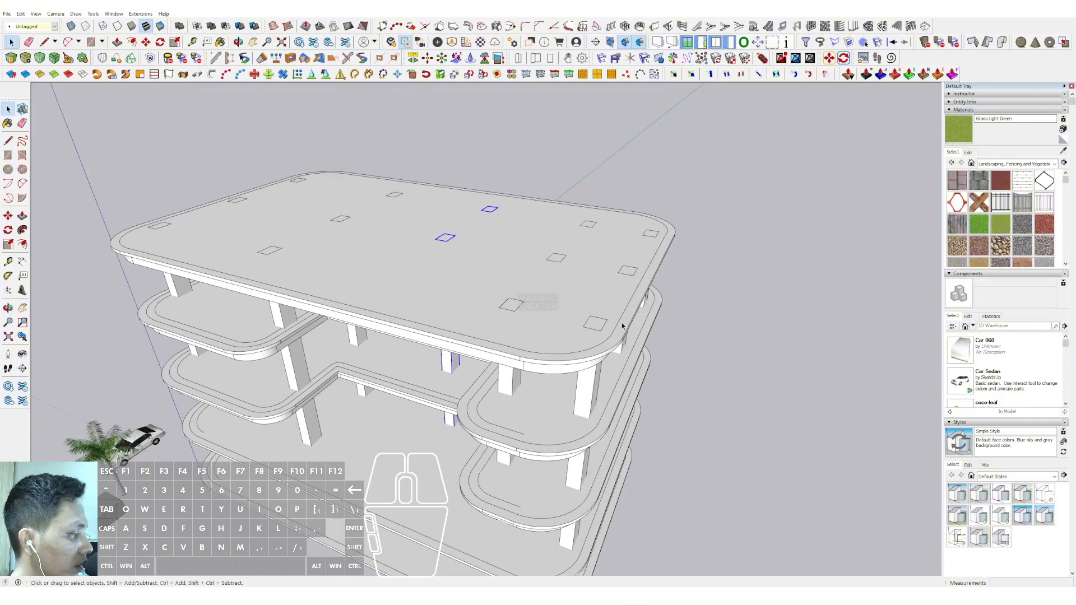
- Copy the complete outer top edge loop, including all straight and curved segments, from inside the roof slab's group
triple_click(626, 315)
click(633, 314)
middle_drag(632, 314, 581, 297)
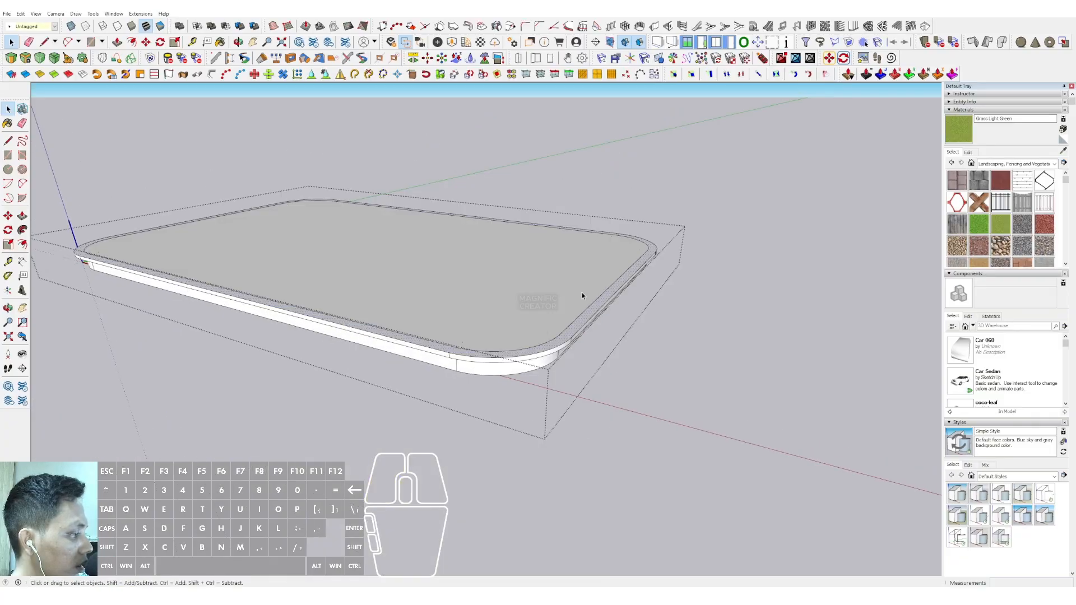
scroll(597, 324, up, 2)
shift+click(431, 387)
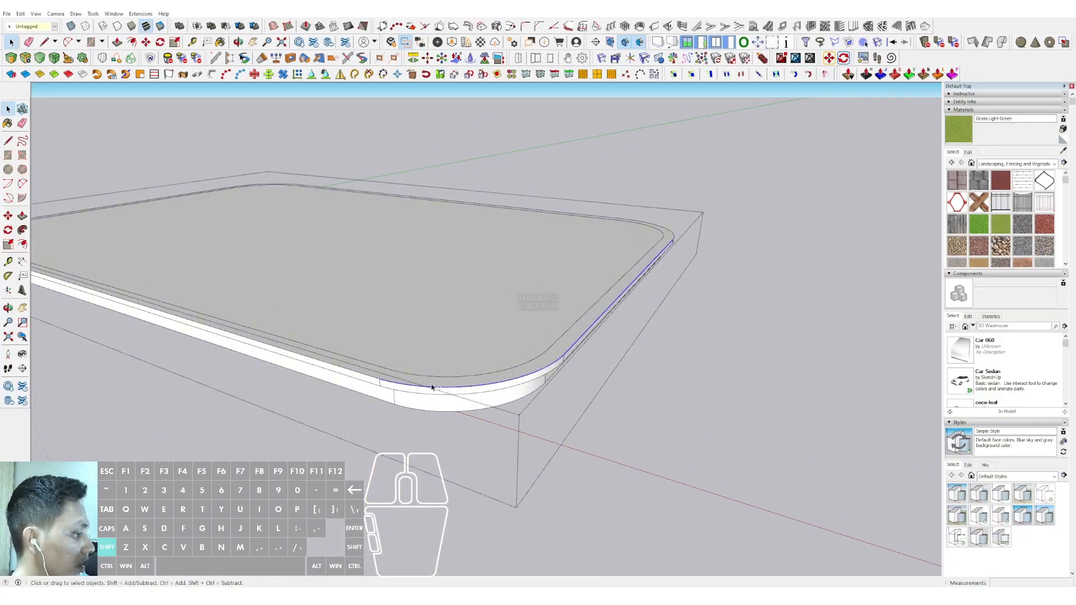
shift+click(667, 232)
shift+scroll(667, 232, up, 2)
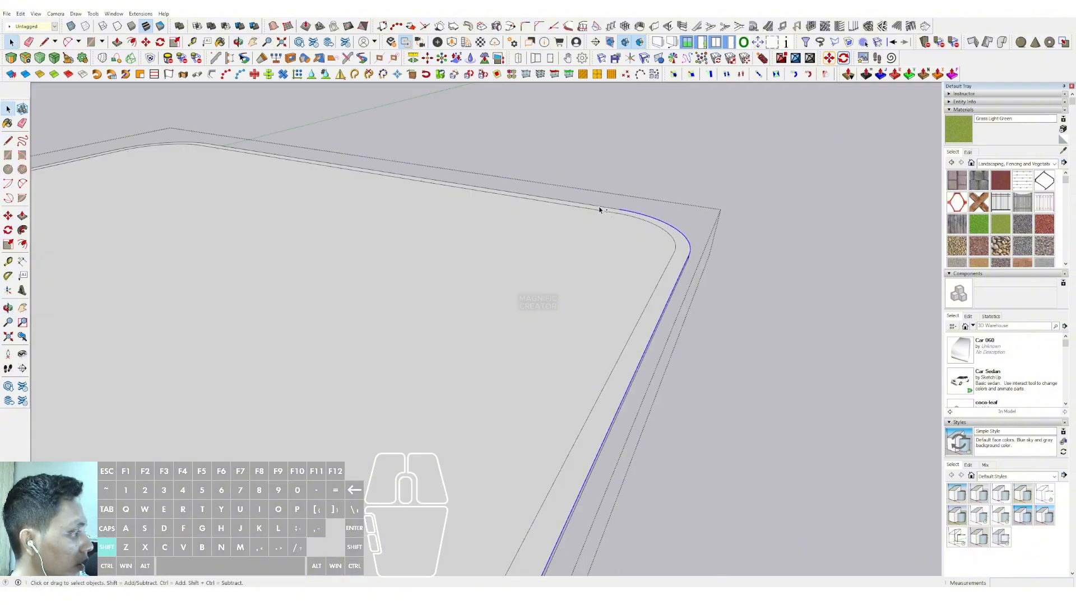
scroll(398, 271, down, 3)
scroll(399, 319, up, 4)
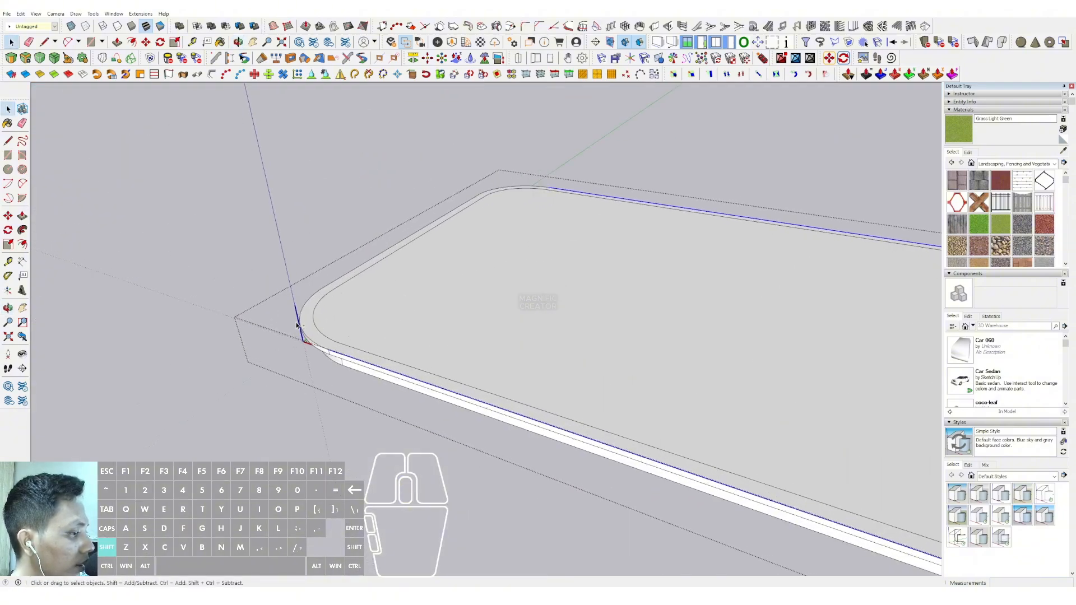
shift+click(325, 290)
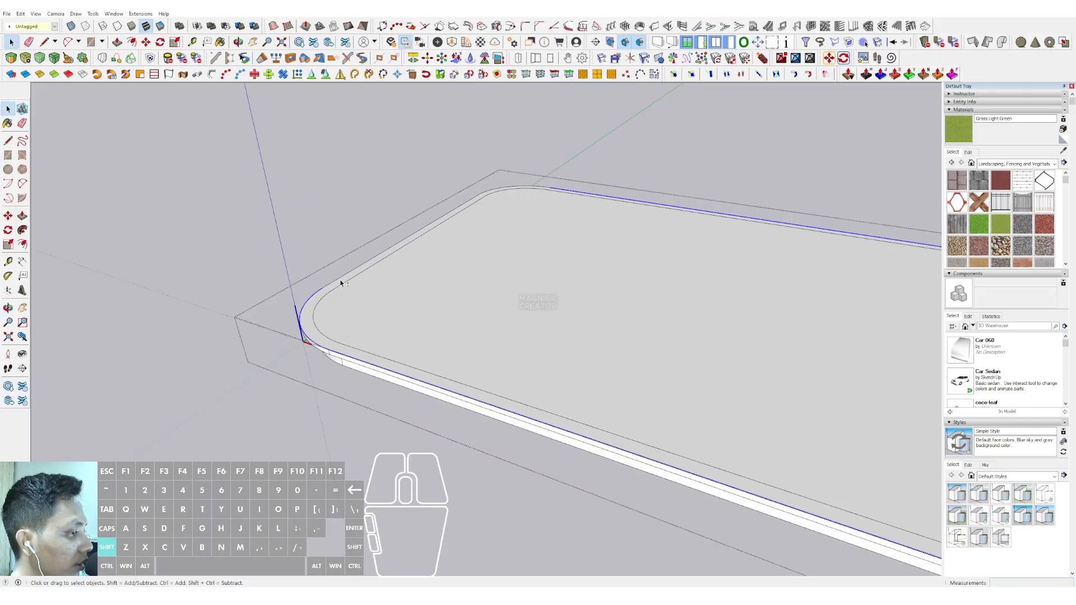
shift+click(343, 278)
shift+scroll(464, 222, up, 3)
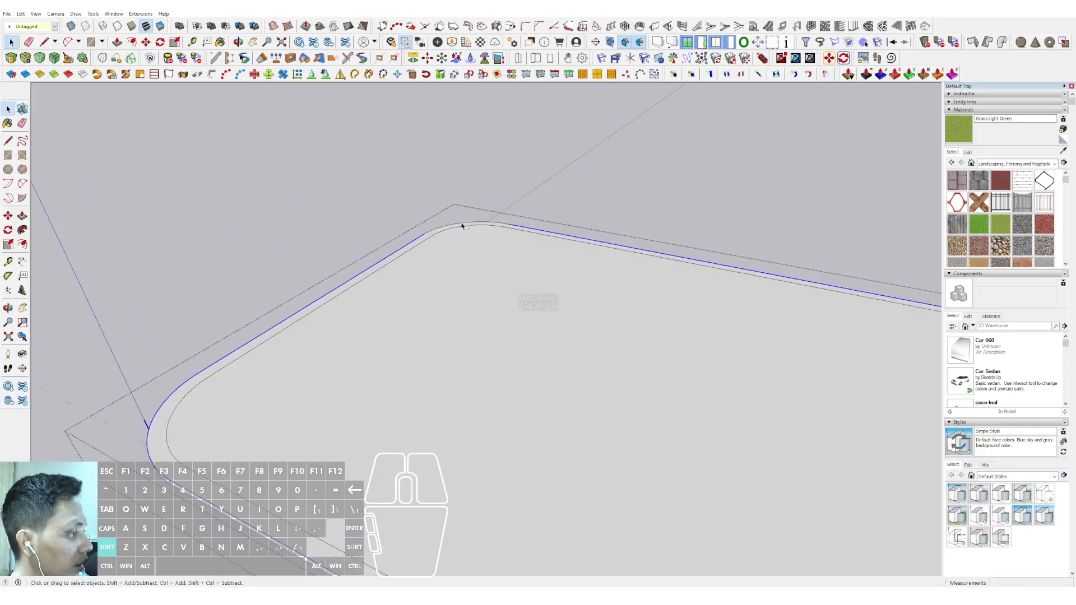
scroll(409, 240, down, 5)
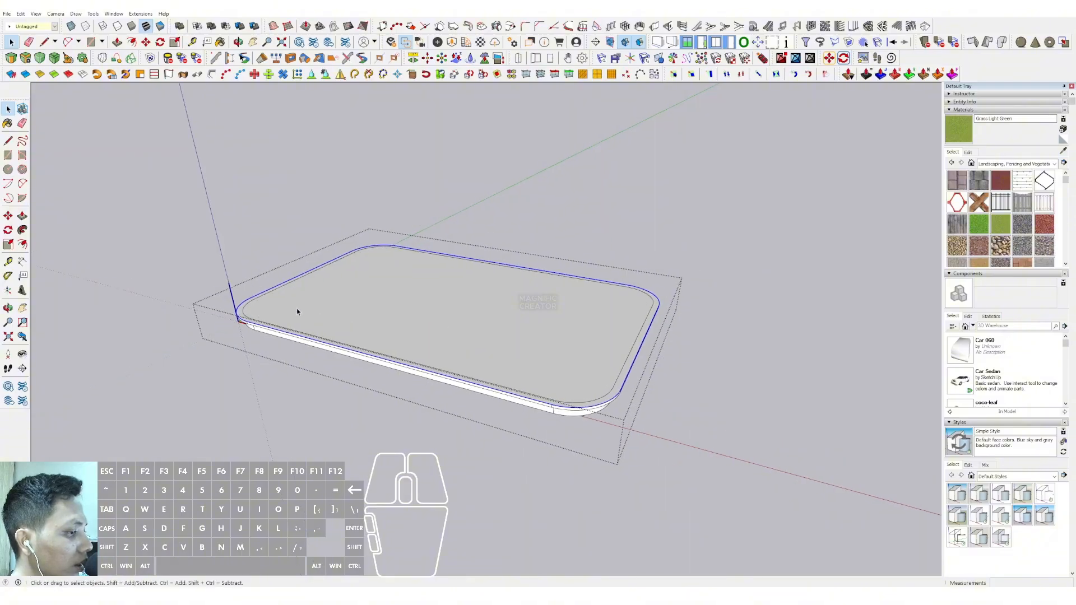
click(35, 31)
click(34, 44)
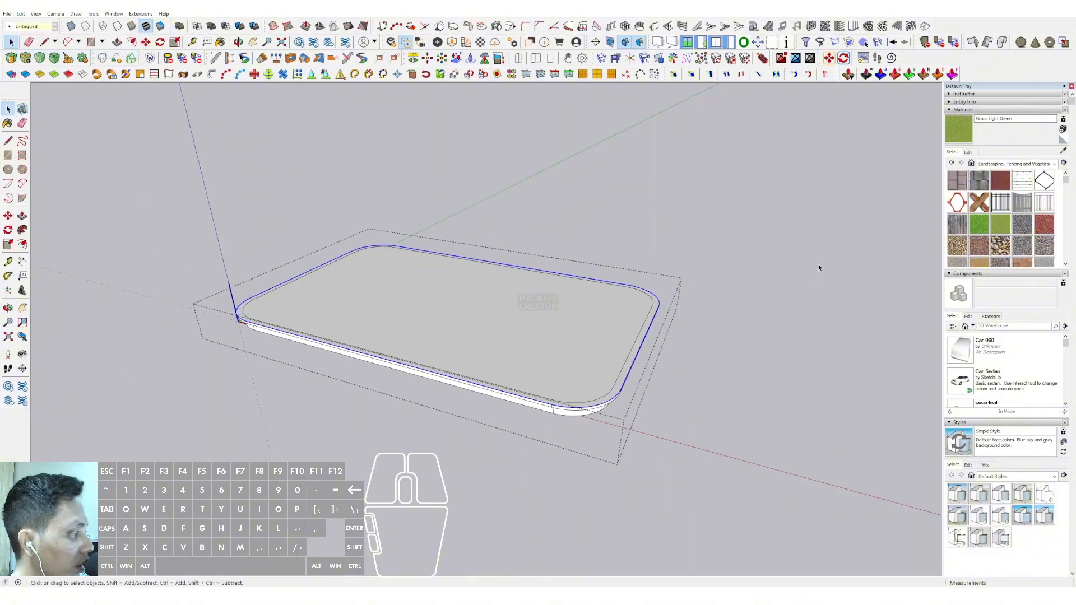
- Leave the slab group and paste the copied edge loop in place around the roof
click(818, 260)
middle_drag(818, 261, 239, 173)
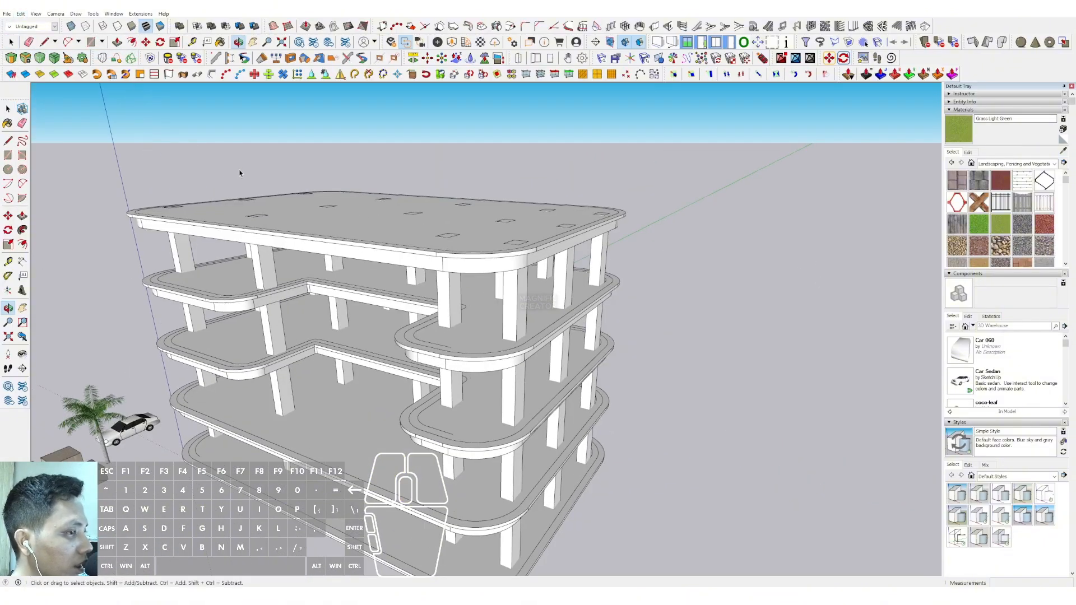
click(24, 16)
click(41, 73)
middle_drag(491, 272, 492, 256)
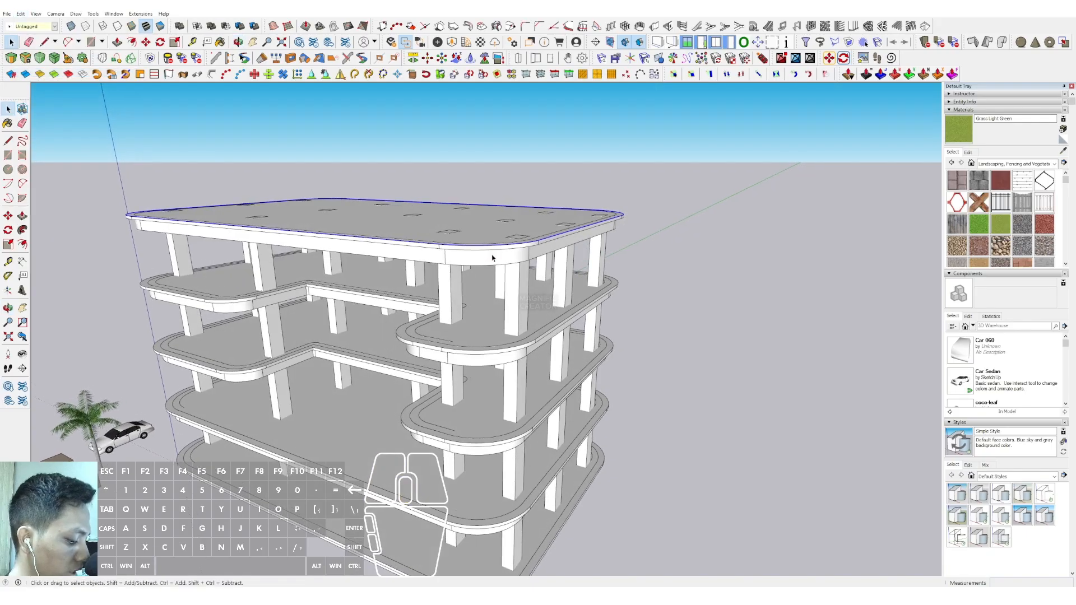
click(8, 216)
scroll(537, 236, up, 1)
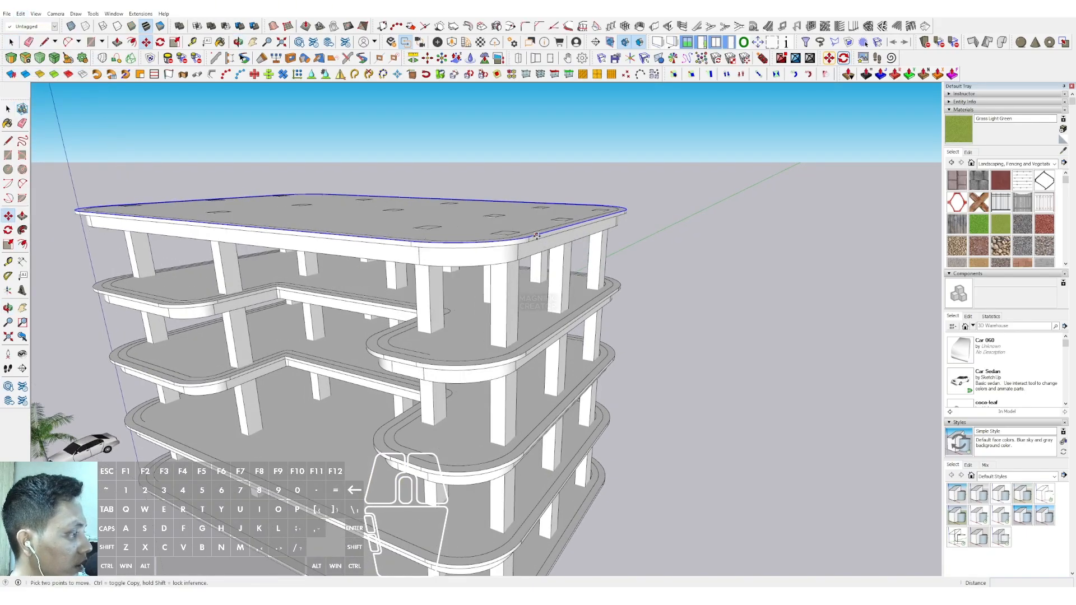
click(537, 234)
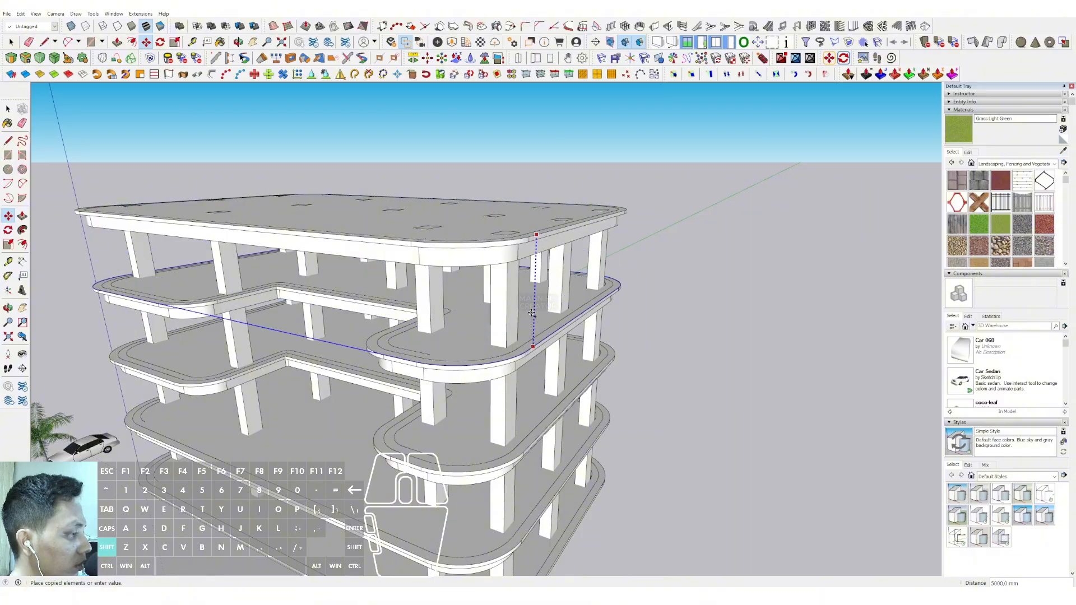
key(space)
- Move the pasted outline straight up so it sits clear above the roof slab
scroll(536, 220, up, 1)
middle_drag(536, 219, 546, 250)
scroll(550, 293, down, 1)
key(m)
click(546, 250)
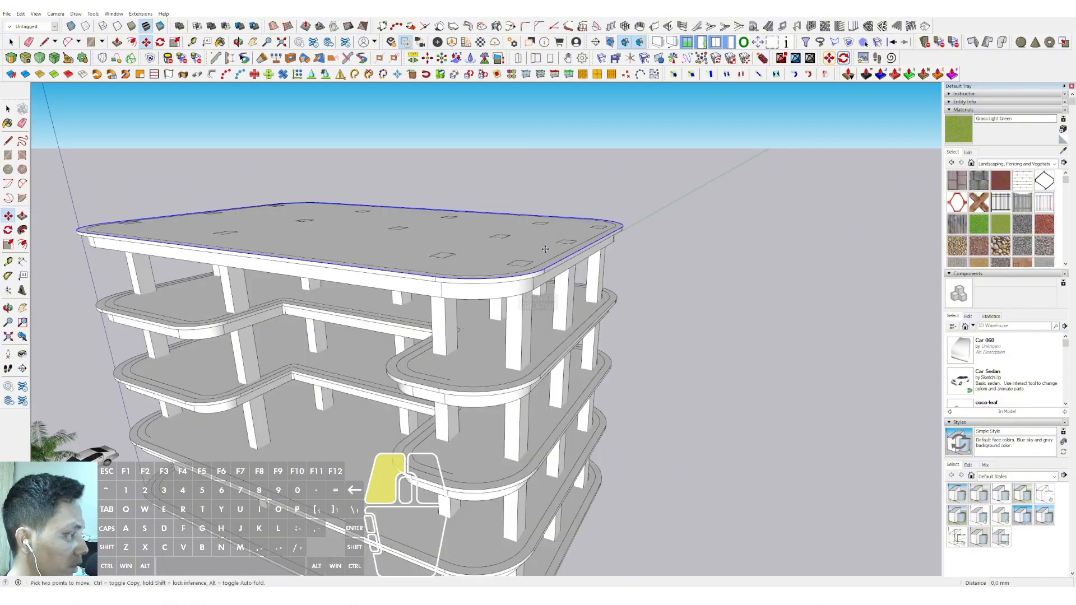
click(549, 181)
key(space)
scroll(338, 204, up, 2)
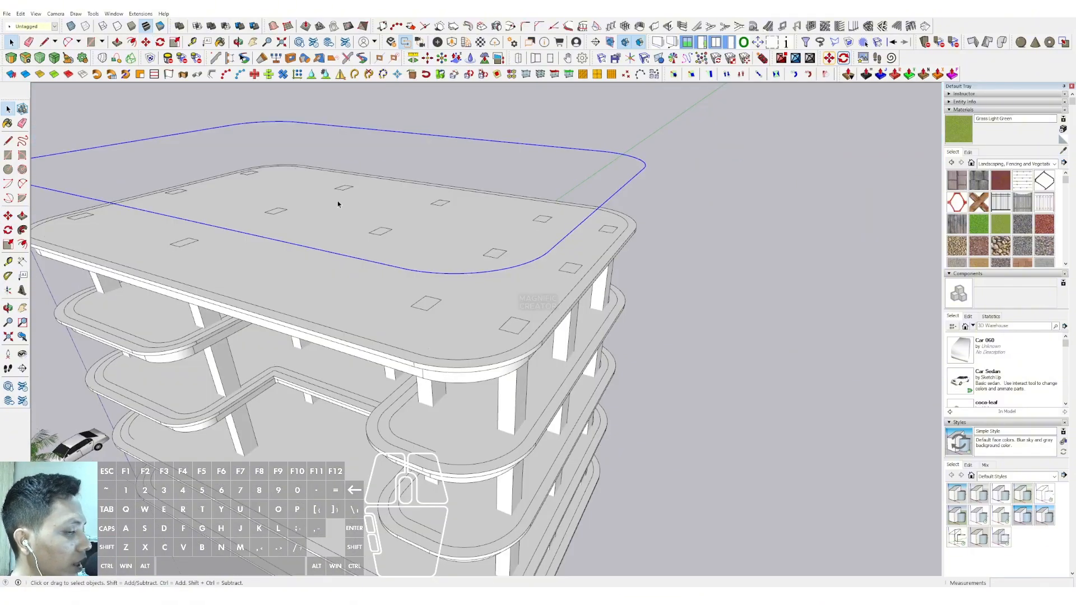
- Fill the raised outline with a face by drawing a helper line across its rear corner
click(8, 141)
click(586, 218)
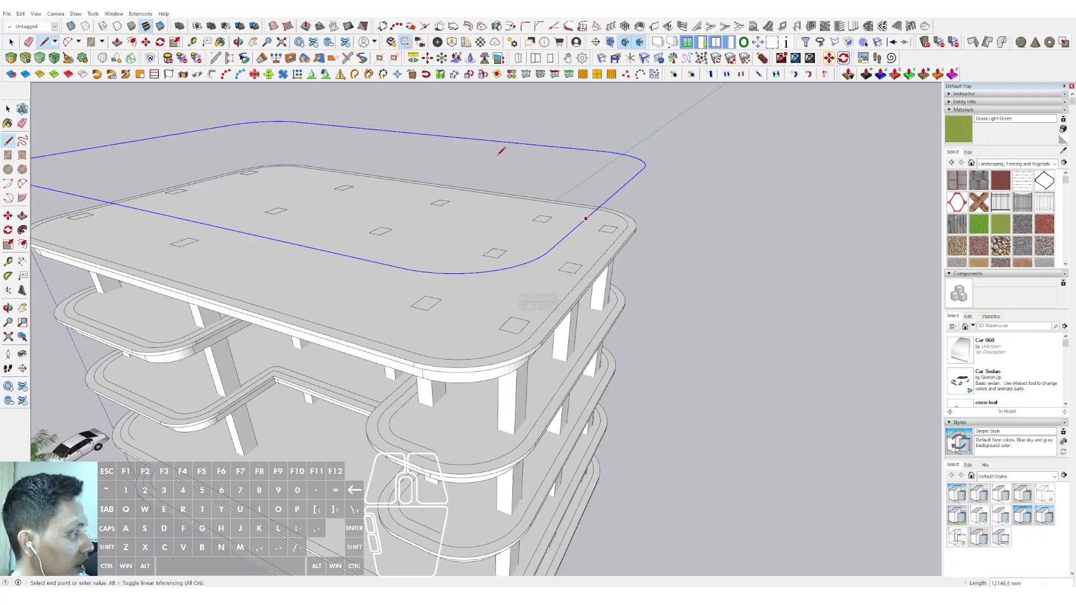
click(487, 140)
key(space)
click(539, 170)
- Push/Pull the raised face down to the building's base, about 23500 mm, to enclose all floors
key(v)
click(542, 170)
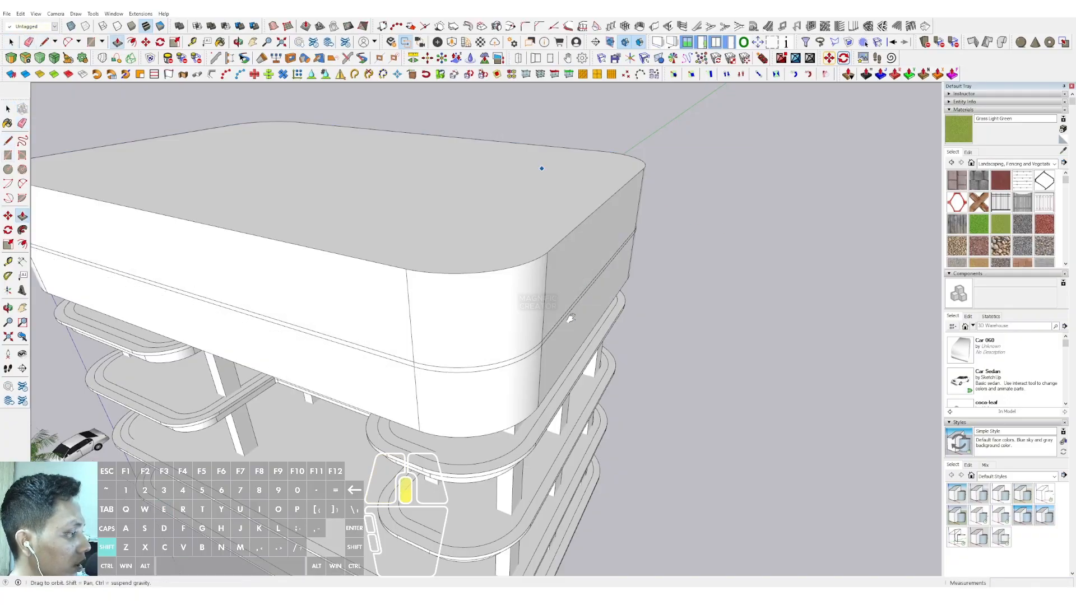
shift+middle_drag(570, 319, 560, 196)
scroll(506, 334, down, 1)
middle_drag(507, 335, 511, 411)
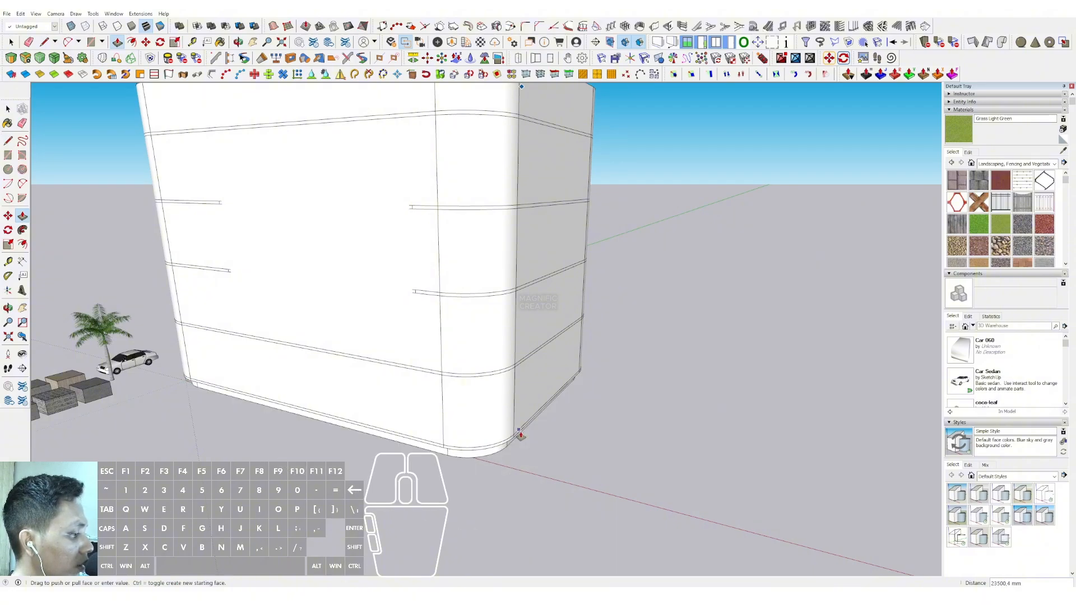
key(space)
- Select the entire extruded block and make it a group
scroll(507, 344, down, 2)
middle_drag(506, 345, 548, 275)
right_click(549, 275)
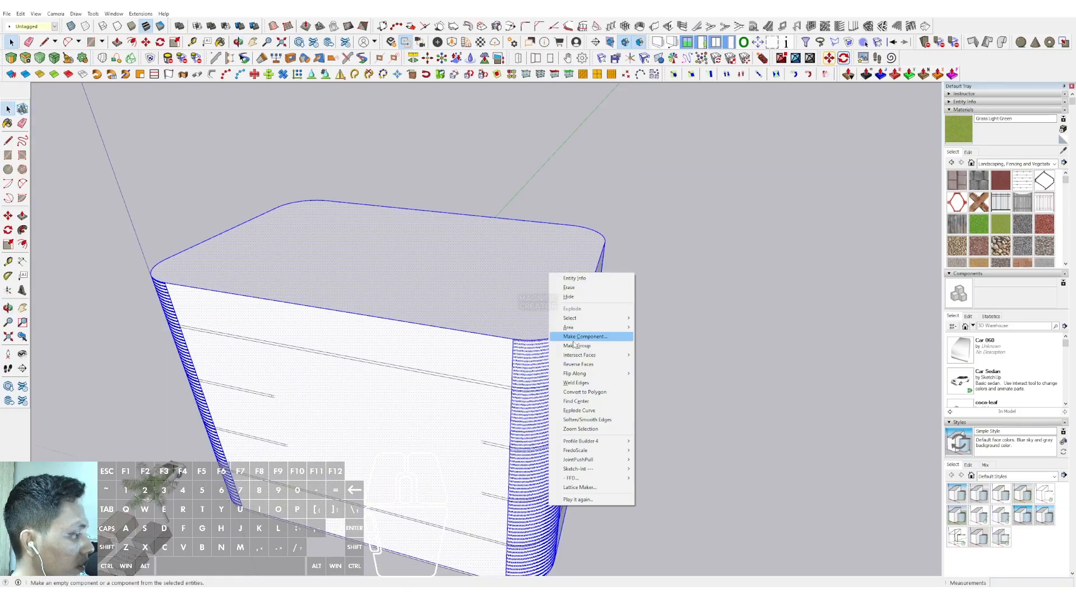
click(588, 340)
- Open the block's group and delete its top and bottom faces to leave an open wall shell
double_click(525, 275)
click(525, 275)
key(Delete)
middle_drag(521, 261, 496, 316)
click(458, 370)
key(Delete)
scroll(467, 370, down, 1)
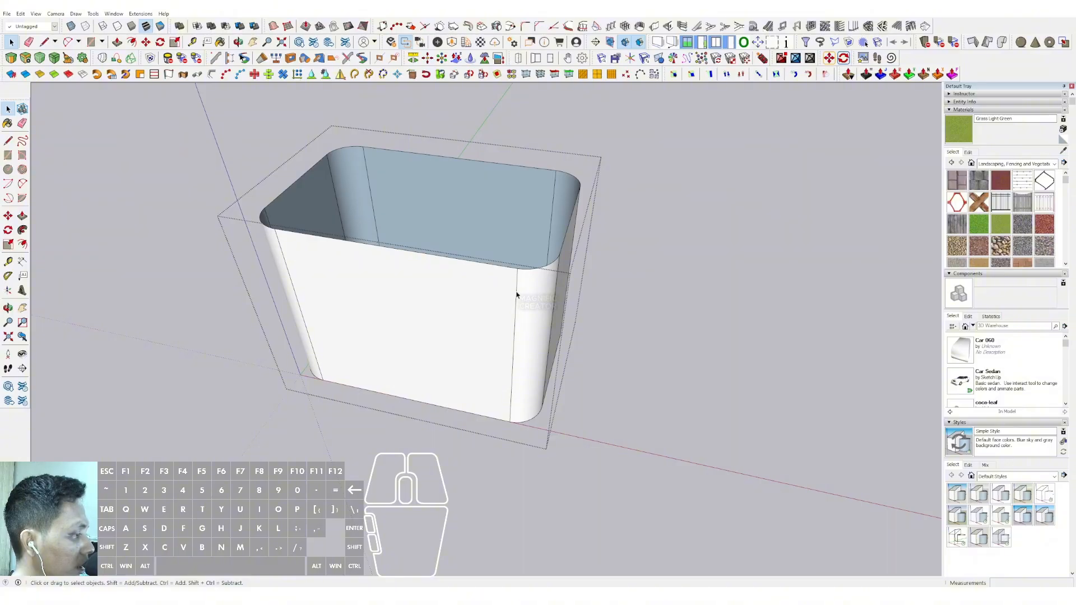
- Copy the end vertical edges of both long walls about 25764 mm along the red axis and divide the span into 6 equal bays
click(517, 289)
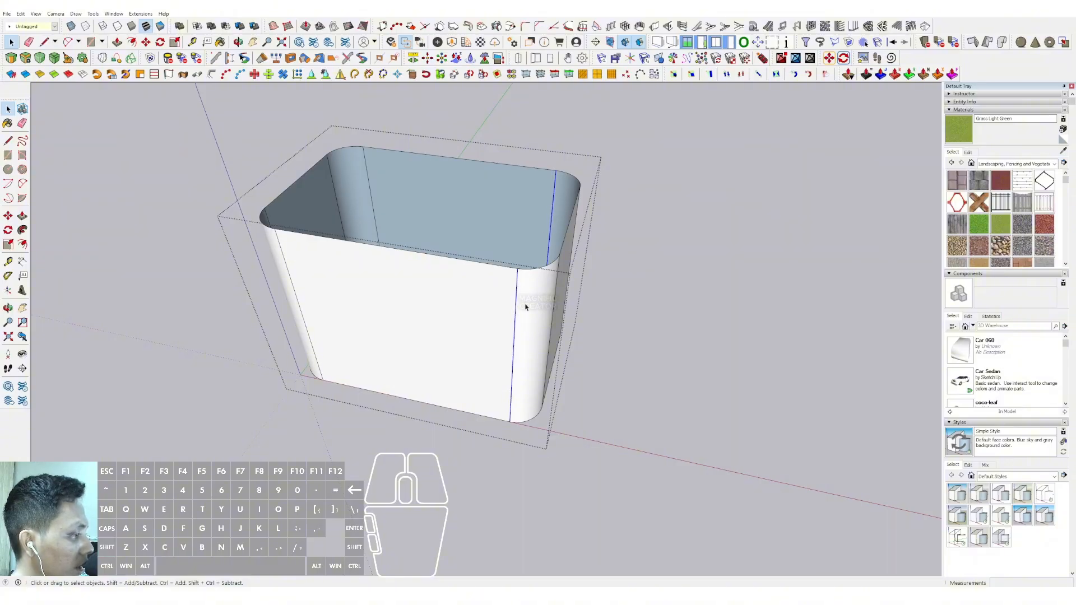
middle_drag(525, 306, 497, 321)
click(9, 215)
scroll(497, 330, up, 1)
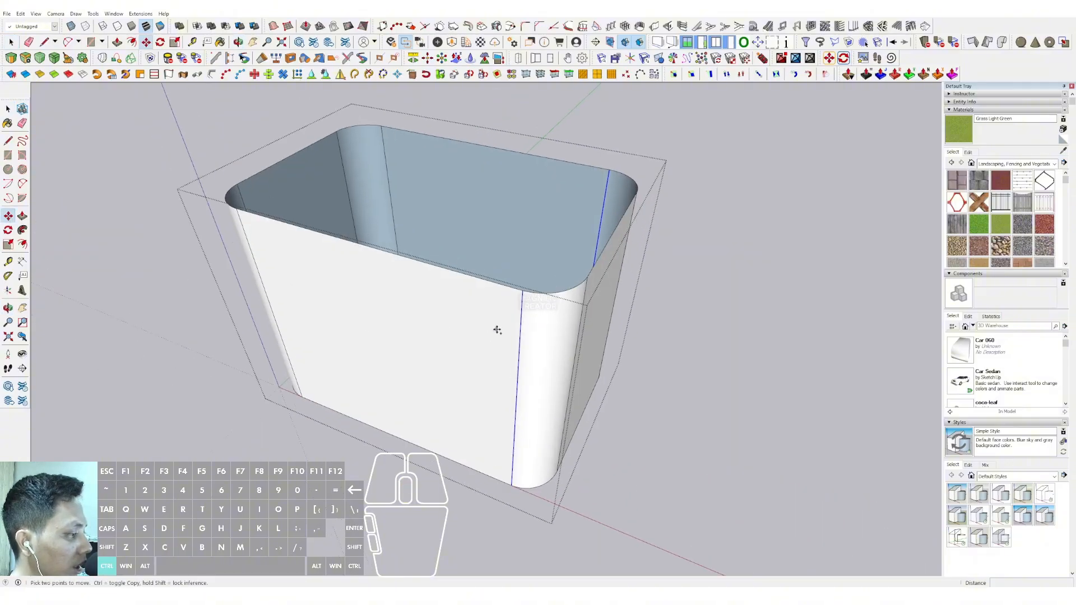
click(520, 312)
key(ctrl)
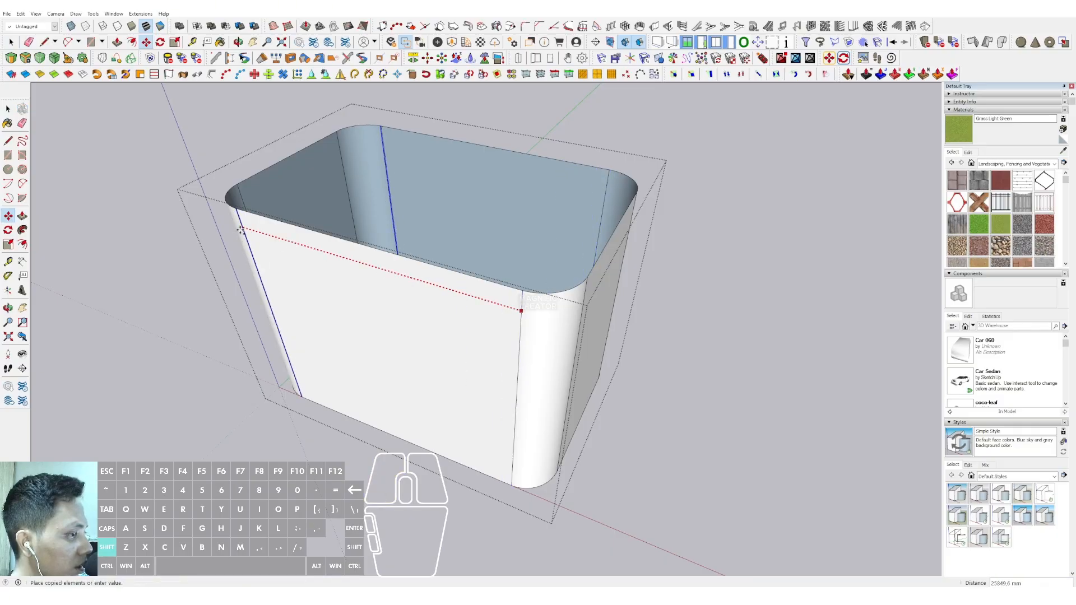
click(241, 229)
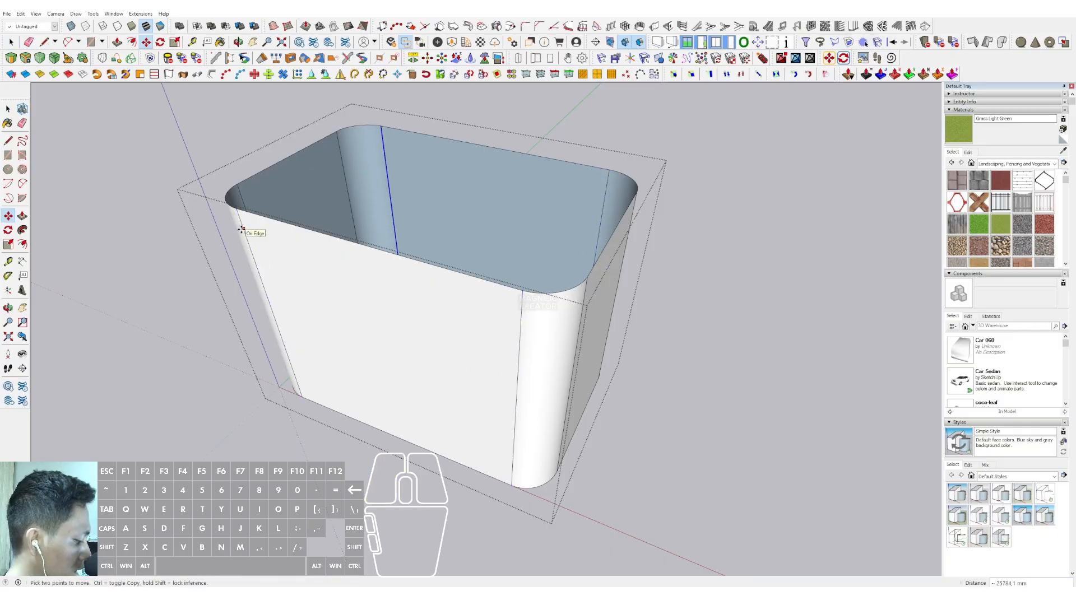
text(/6)
key(Return)
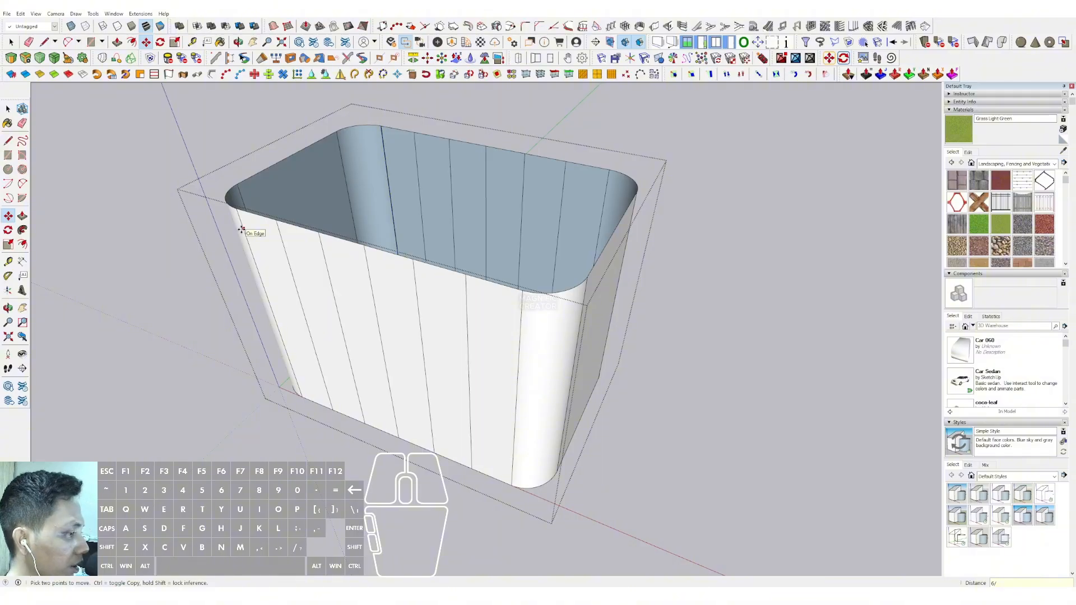
key(space)
- Copy the end vertical edges of both short walls about 14099 mm along the green axis, dividing the walls into three equal bays
middle_drag(482, 291, 403, 295)
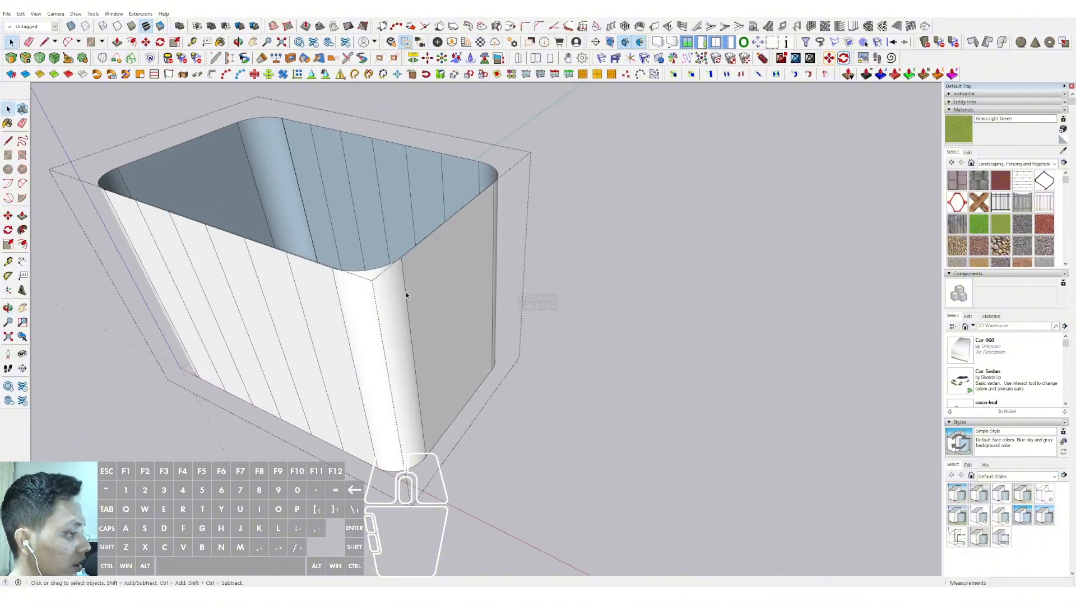
middle_drag(193, 258, 428, 381)
shift+click(423, 315)
scroll(423, 315, down, 2)
scroll(398, 381, up, 1)
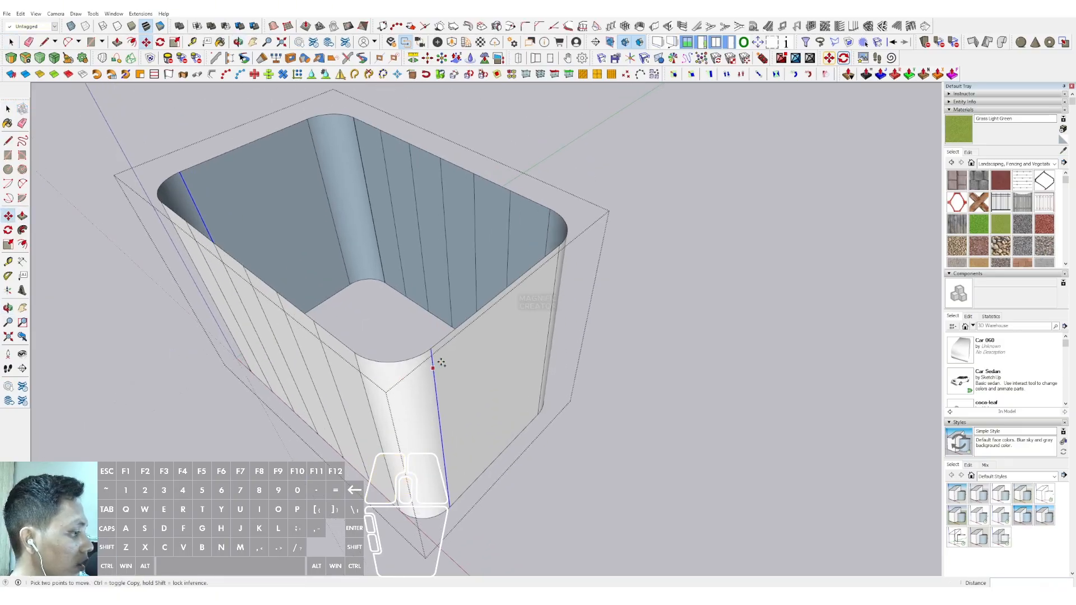
key(ctrl)
click(442, 363)
click(555, 273)
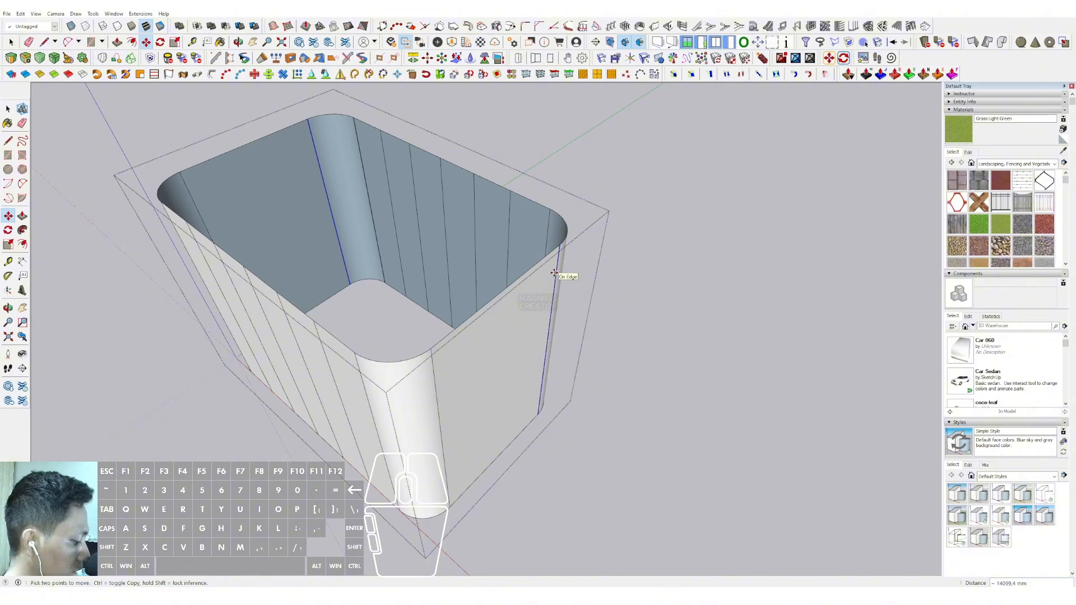
key(Return)
key(space)
- Examine the shell's vertical panel divisions and rounded corners from several sides and from above
scroll(527, 342, down, 3)
triple_click(524, 347)
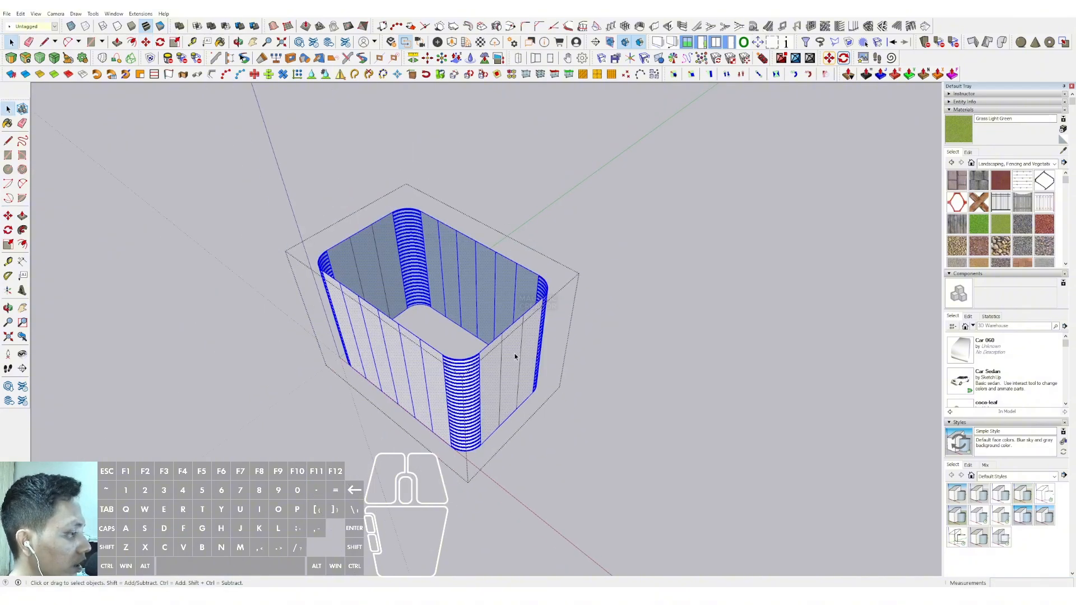
scroll(480, 304, up, 1)
middle_drag(514, 356, 475, 330)
click(494, 337)
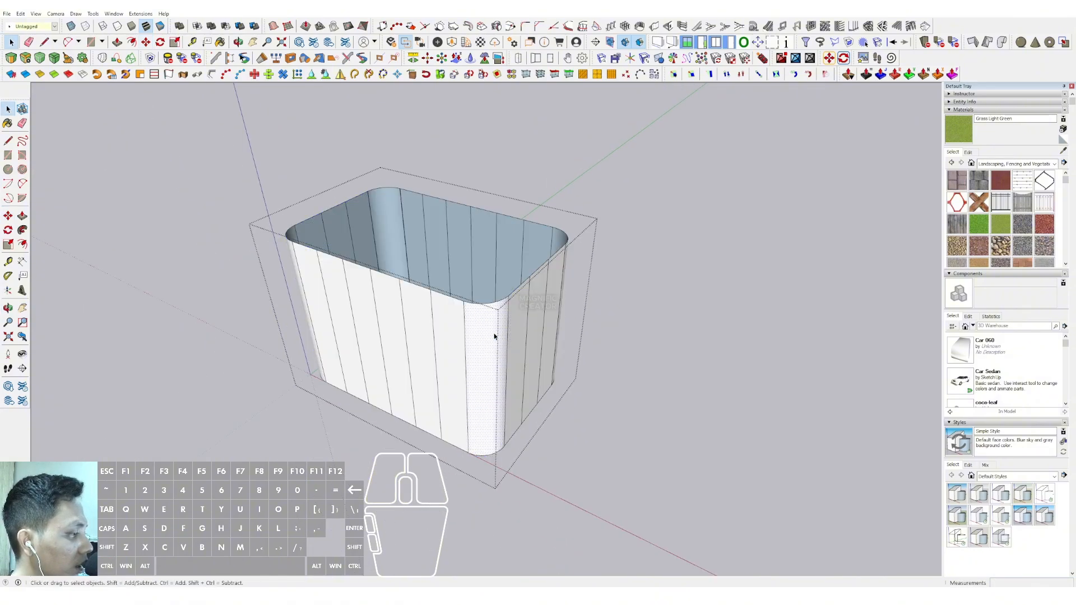
middle_drag(494, 336, 429, 417)
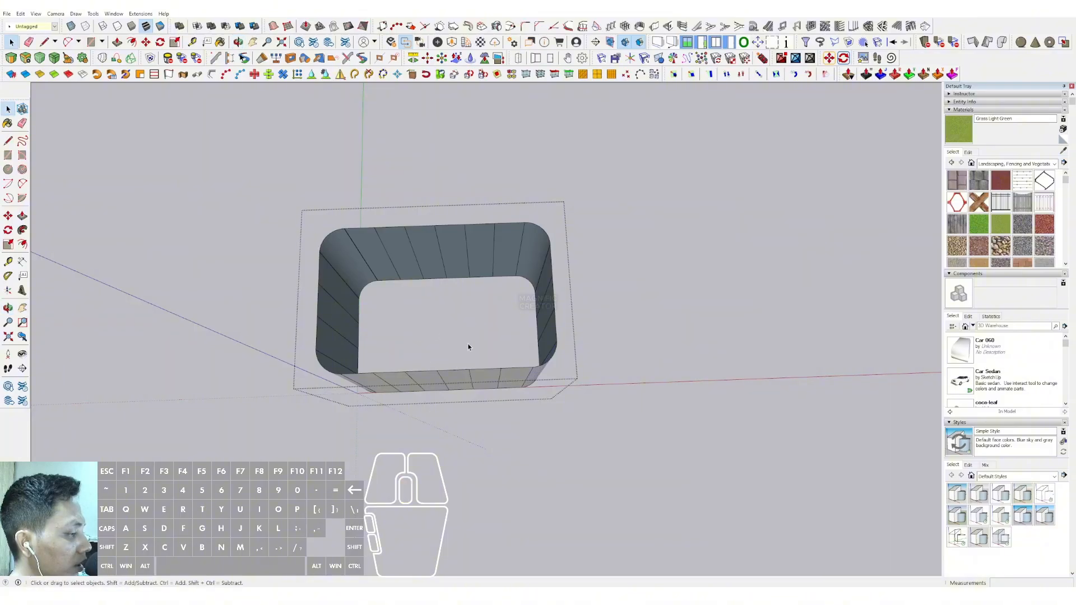
middle_drag(468, 347, 336, 371)
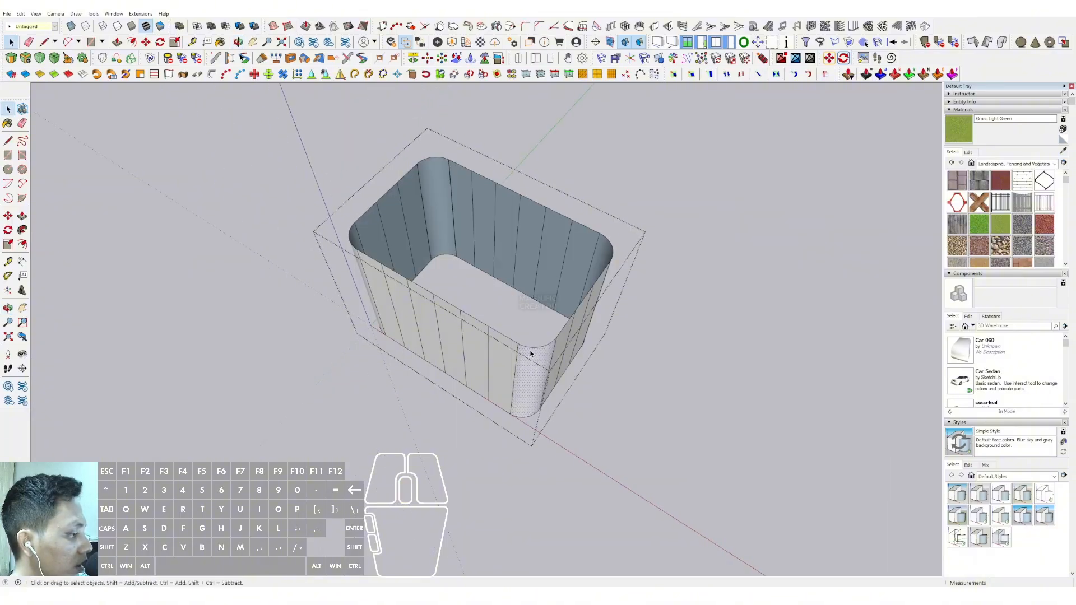
scroll(560, 348, up, 5)
middle_drag(505, 347, 557, 275)
key(i)
scroll(474, 289, down, 4)
scroll(473, 314, down, 2)
key(i)
middle_drag(449, 232, 522, 194)
shift+middle_drag(289, 242, 418, 246)
scroll(417, 246, down, 2)
drag(284, 158, 650, 422)
scroll(515, 285, up, 5)
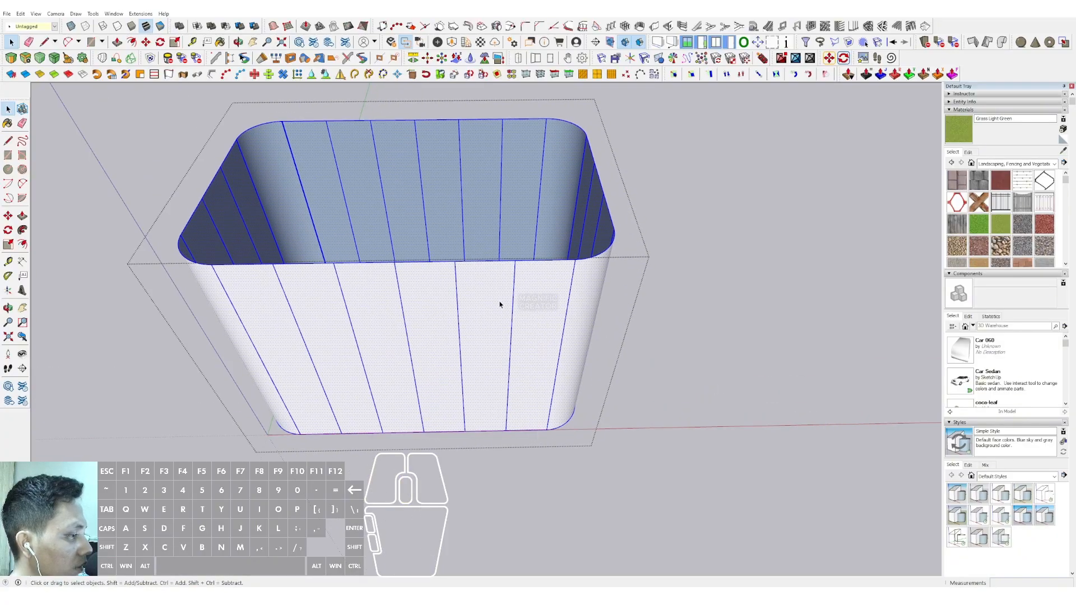
scroll(500, 305, down, 2)
shift+middle_drag(500, 305, 500, 334)
scroll(262, 340, up, 1)
shift+click(261, 340)
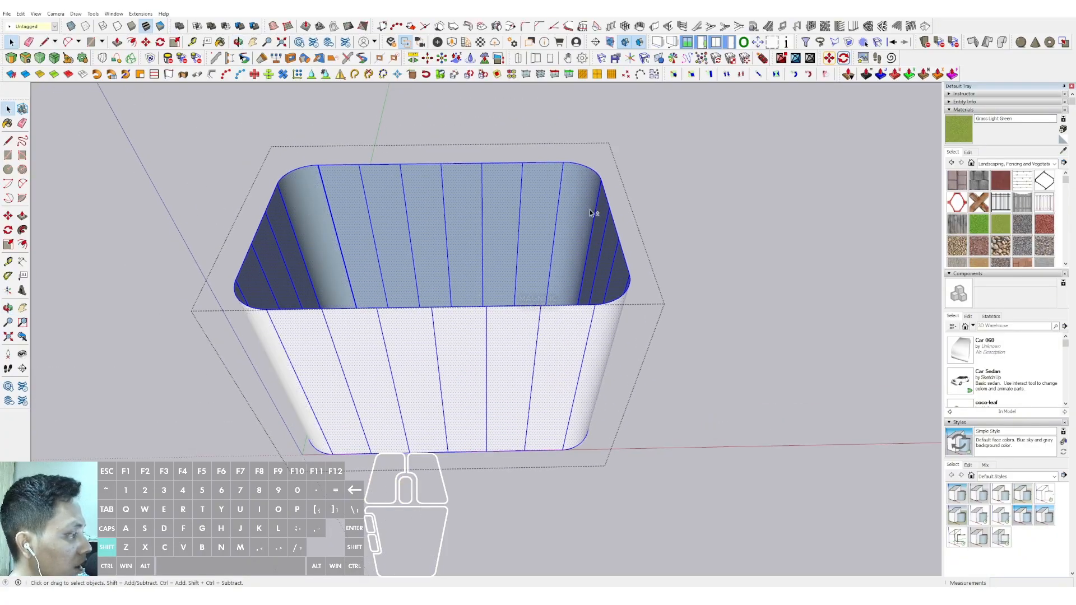
middle_drag(598, 344, 423, 303)
scroll(476, 274, up, 8)
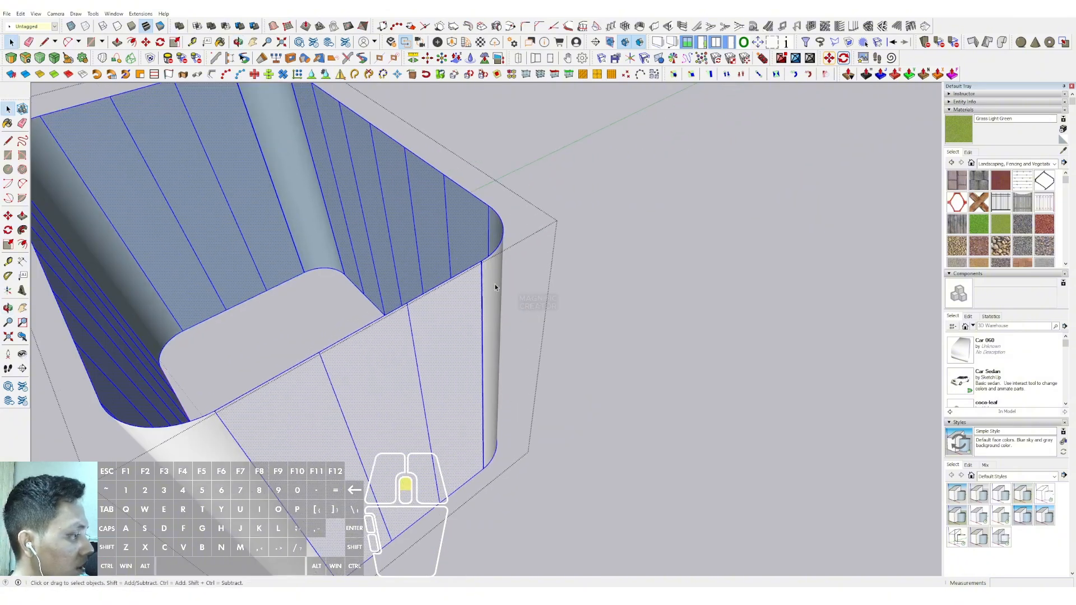
key(e)
scroll(477, 257, down, 4)
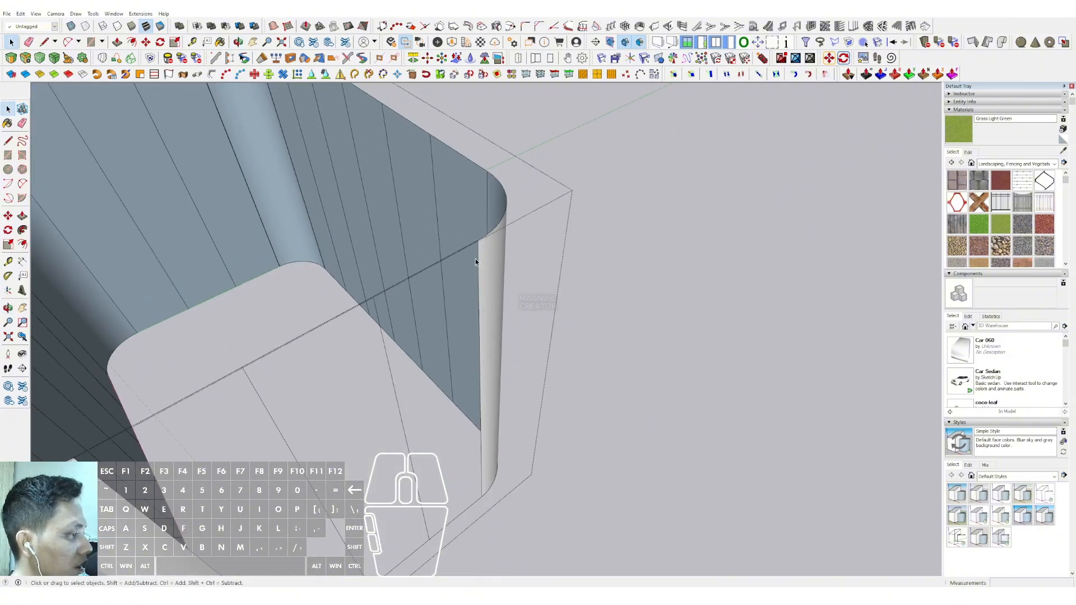
key(ctrl+z)
scroll(480, 256, up, 2)
scroll(476, 257, down, 4)
scroll(462, 263, down, 3)
middle_drag(463, 264, 632, 245)
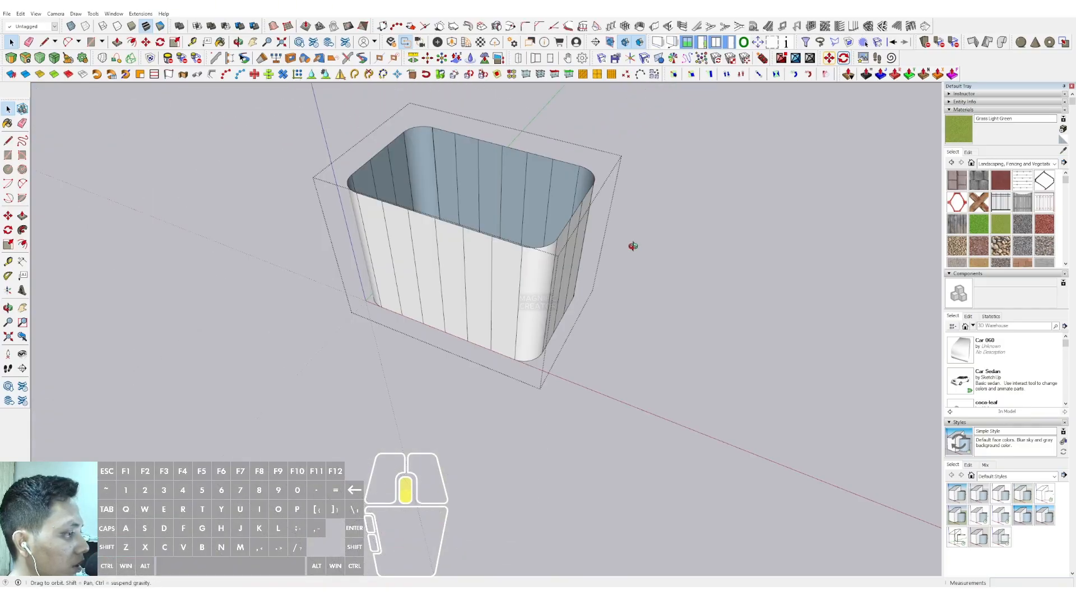
scroll(465, 230, down, 3)
- Select the shell's flat panels without the rounded corners and generate a Gray lattice, 50 mm wide and deep, with 25 mm inset, 5 mm thick glass panes
drag(358, 119, 633, 371)
scroll(506, 256, up, 3)
scroll(342, 236, up, 2)
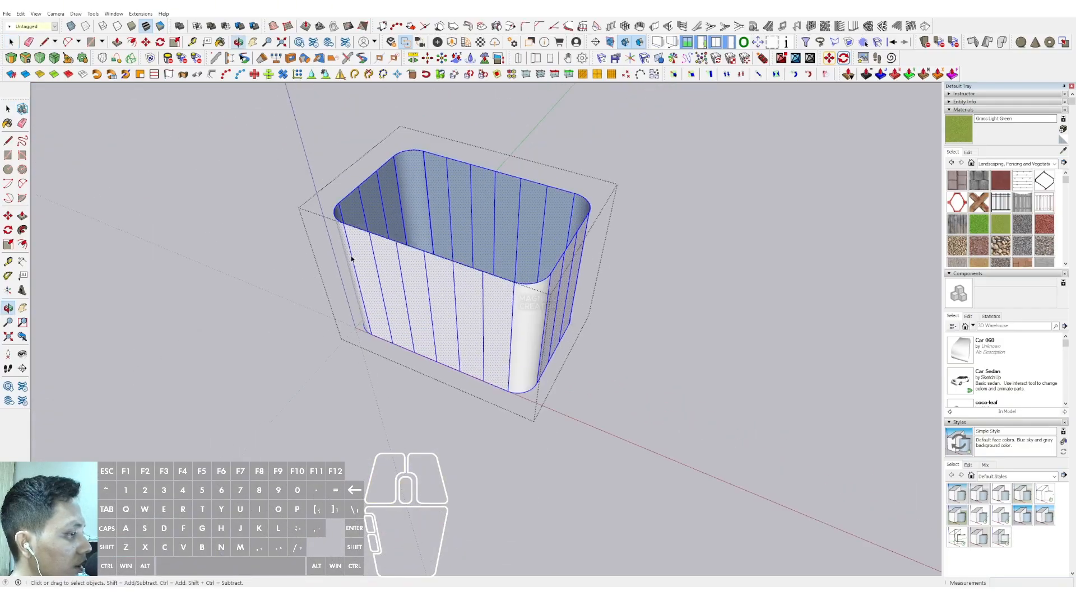
shift+click(416, 177)
scroll(588, 217, up, 2)
middle_drag(596, 217, 628, 210)
shift+click(634, 194)
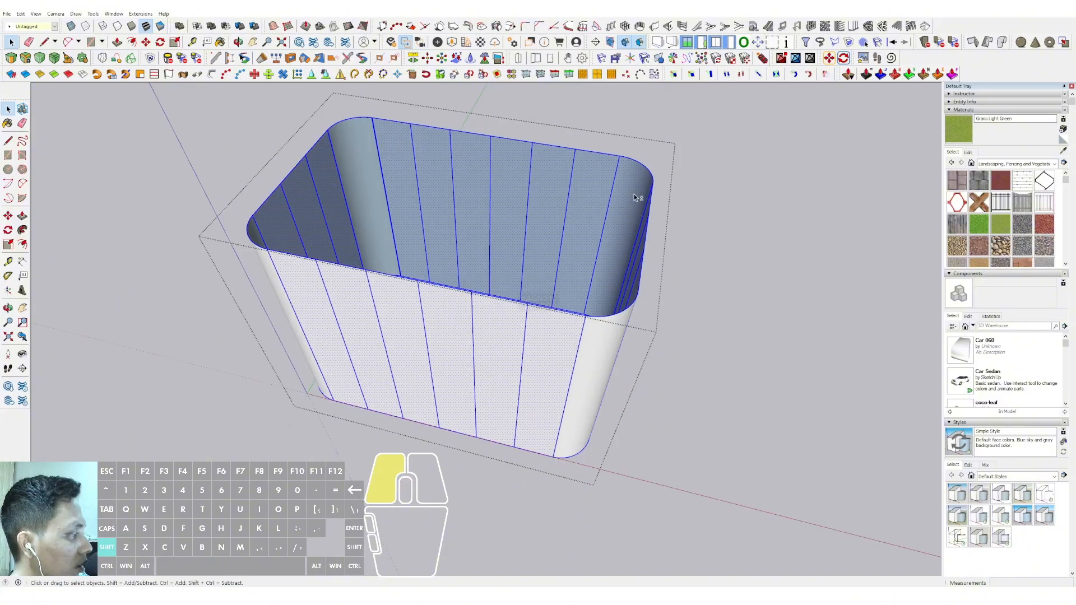
shift+middle_drag(536, 282, 488, 336)
click(139, 14)
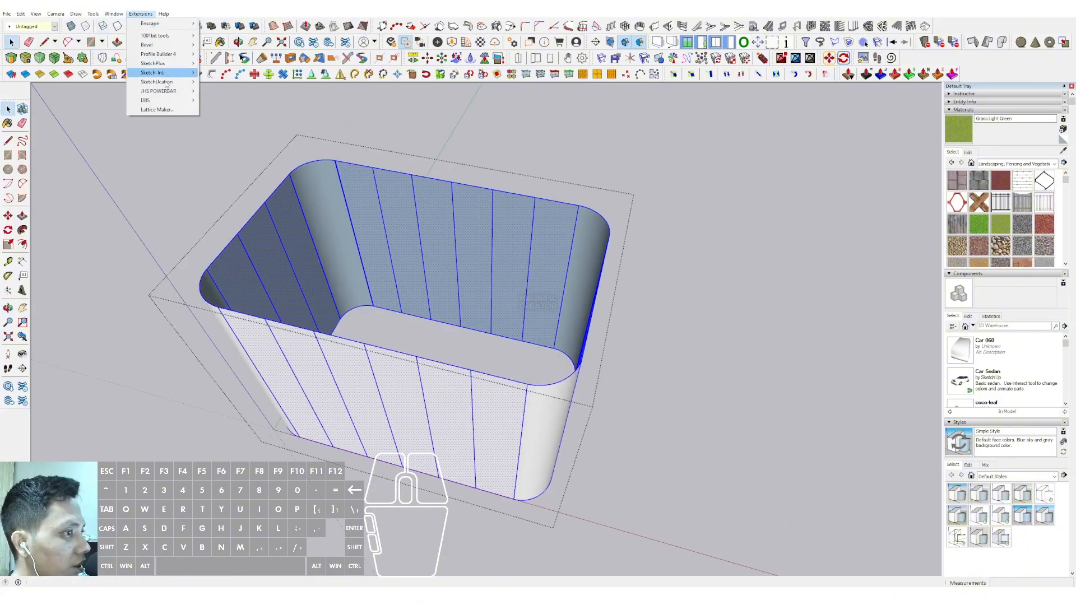
click(161, 110)
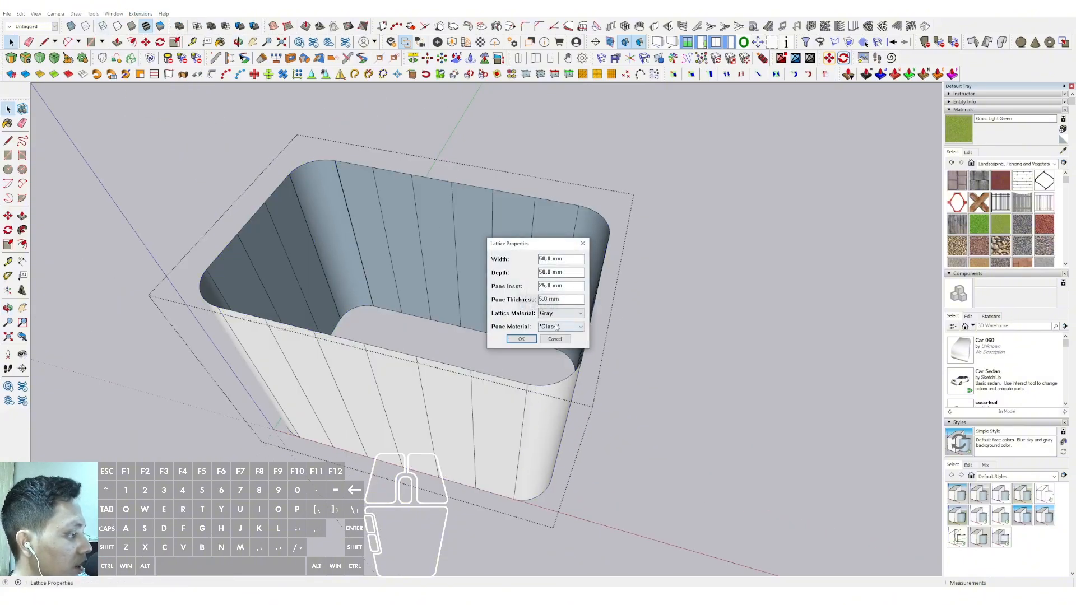
click(521, 339)
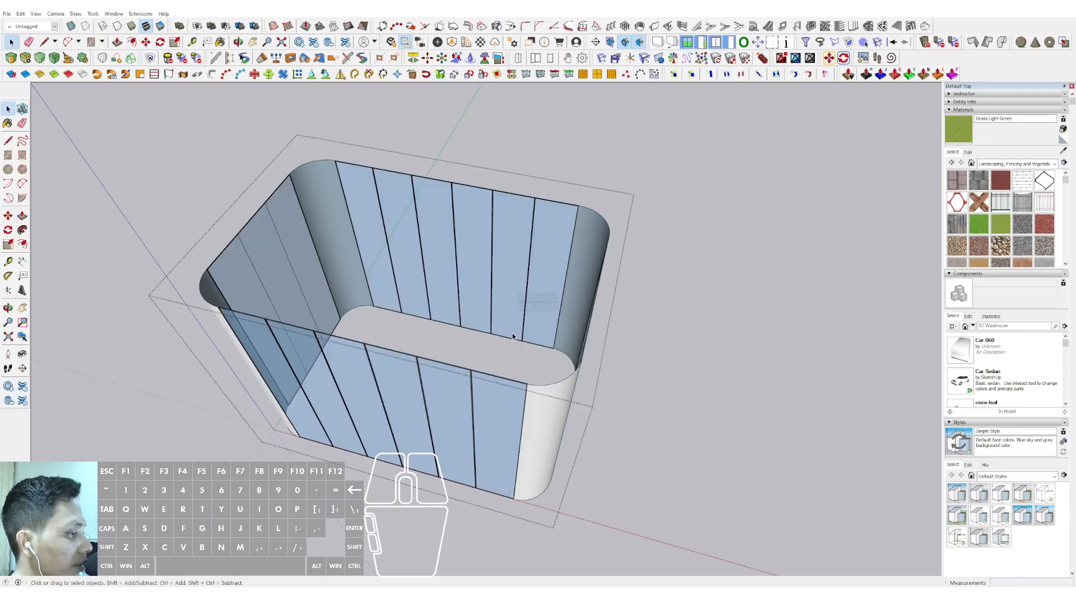
- Sample the glass material from a pane, paint the shell's rounded corners with it, and close the group
middle_drag(472, 357, 435, 314)
click(1064, 152)
scroll(416, 310, up, 2)
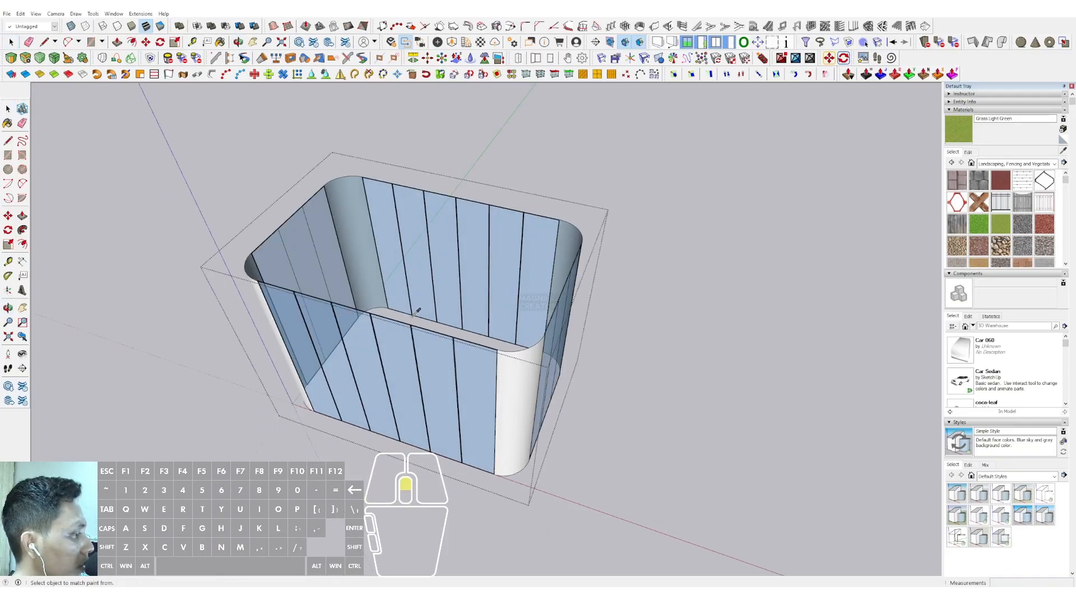
click(542, 286)
click(599, 273)
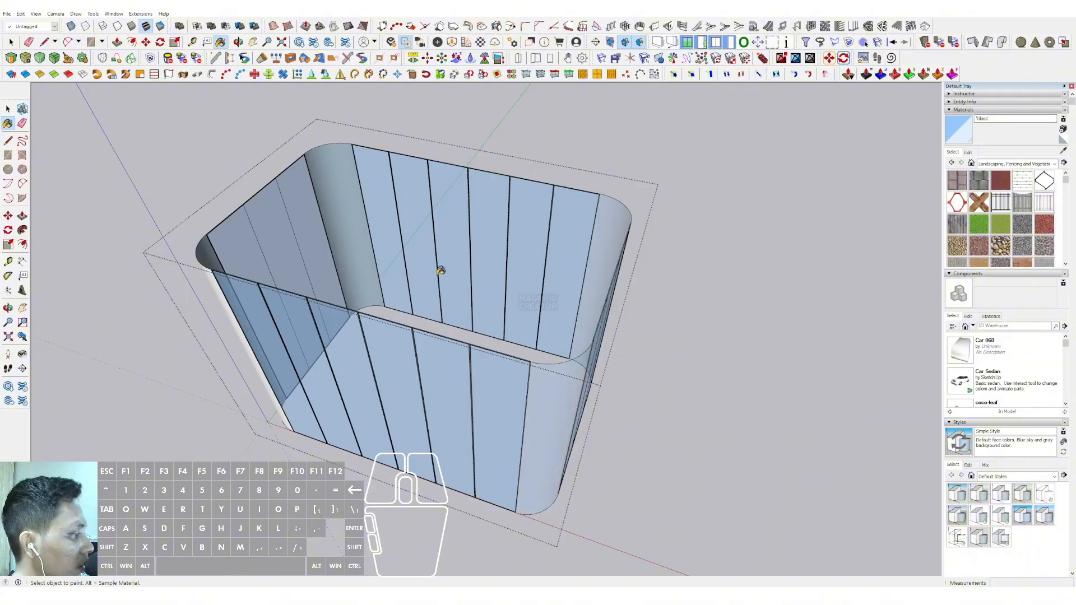
click(355, 226)
click(210, 253)
key(space)
mouse_move(359, 314)
middle_down()
mouse_move(403, 297)
mouse_move(426, 269)
middle_up()
click(618, 241)
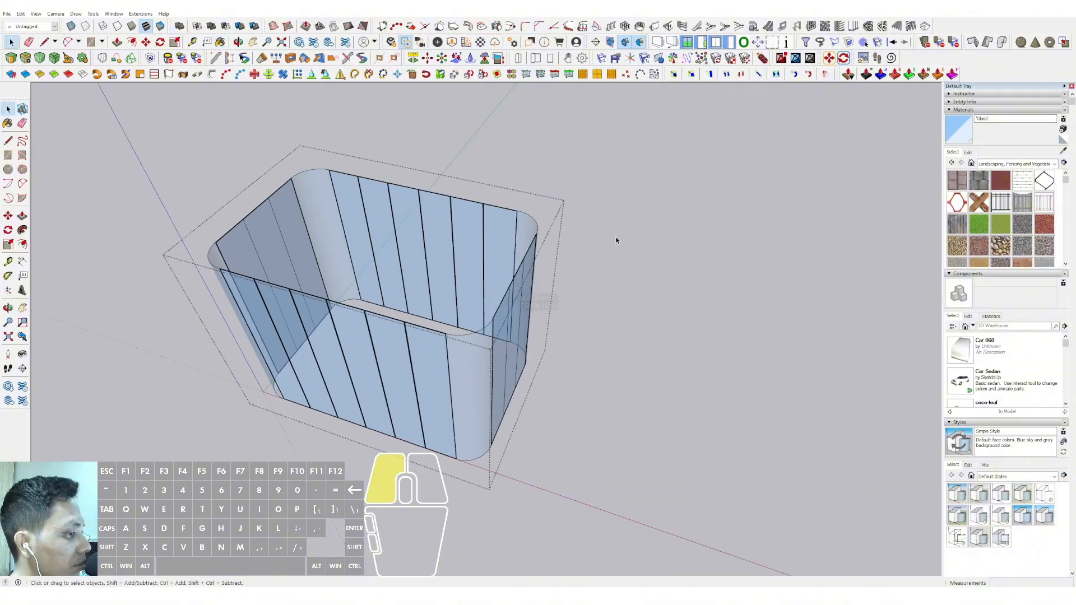
- Darken the glass material by setting saturation to 27 and lightness to 32, with opacity at about 38
scroll(410, 325, down, 3)
middle_drag(409, 325, 560, 288)
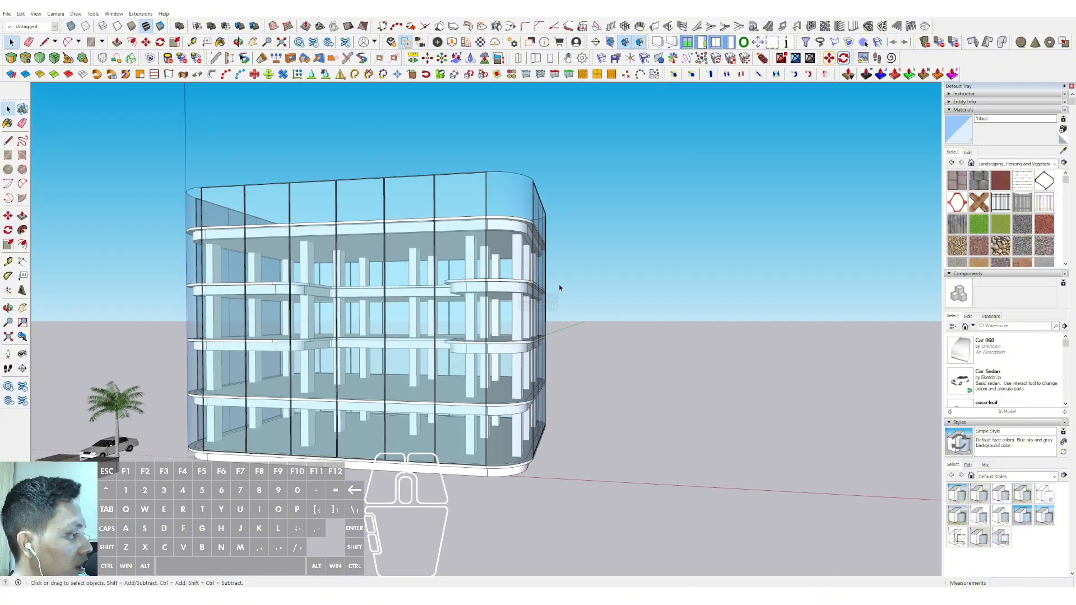
click(968, 153)
click(982, 208)
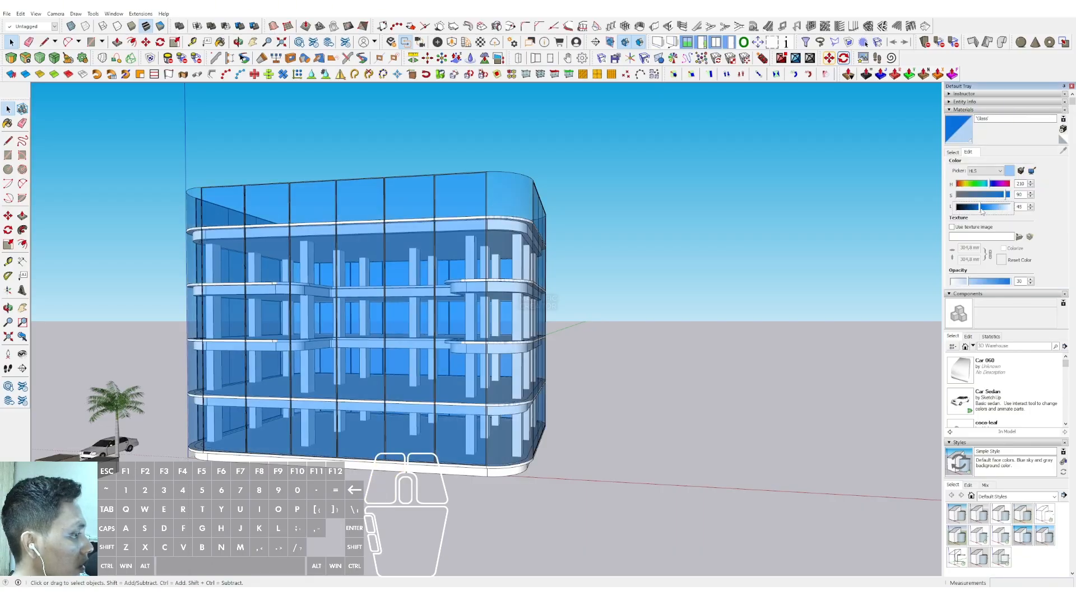
click(970, 195)
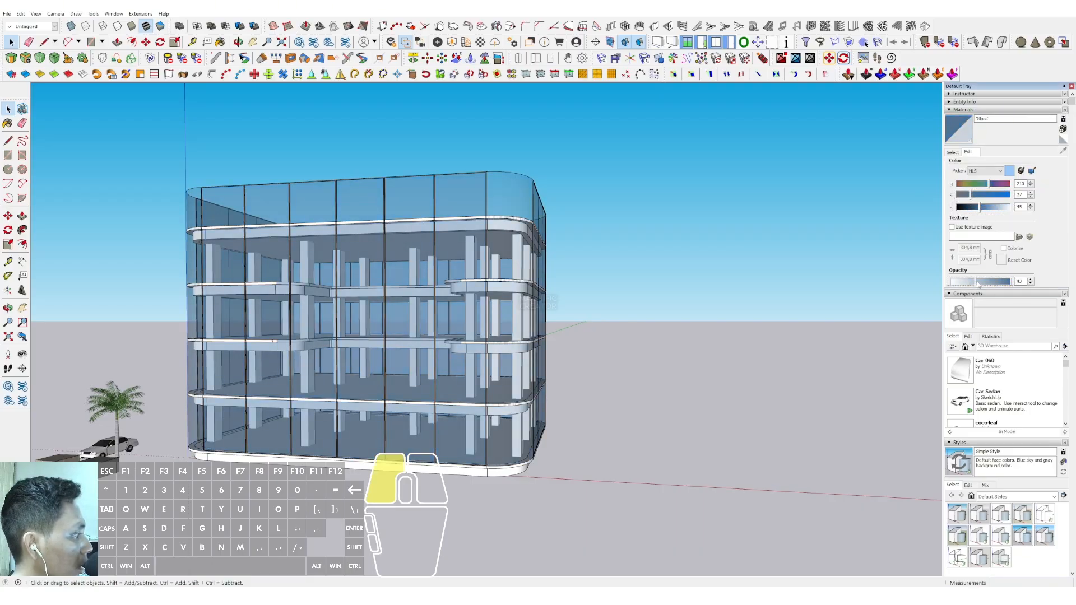
click(981, 281)
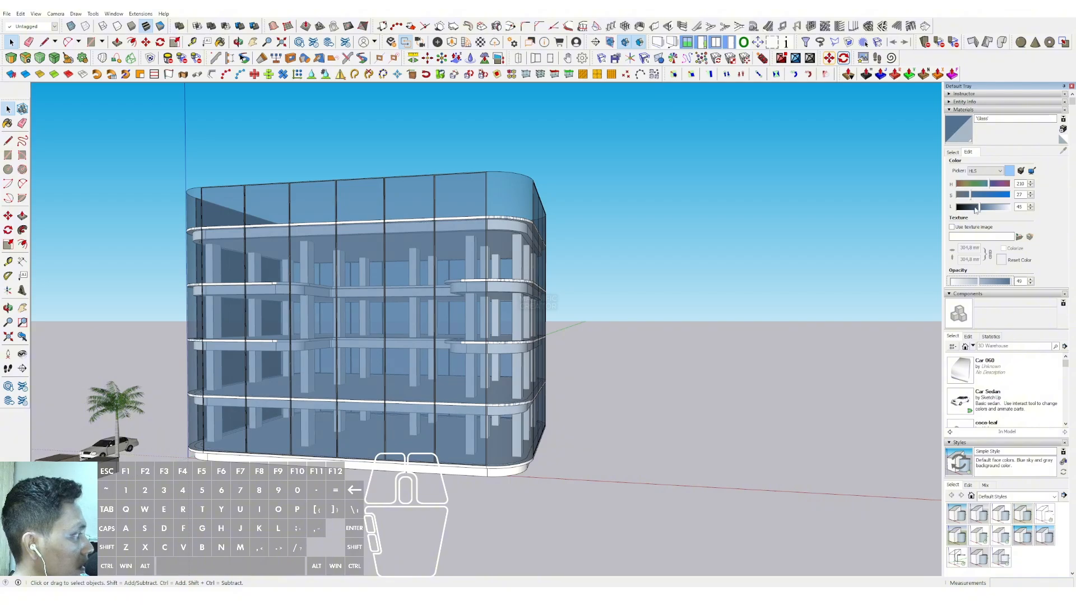
click(973, 208)
scroll(449, 267, down, 1)
middle_drag(446, 269, 493, 300)
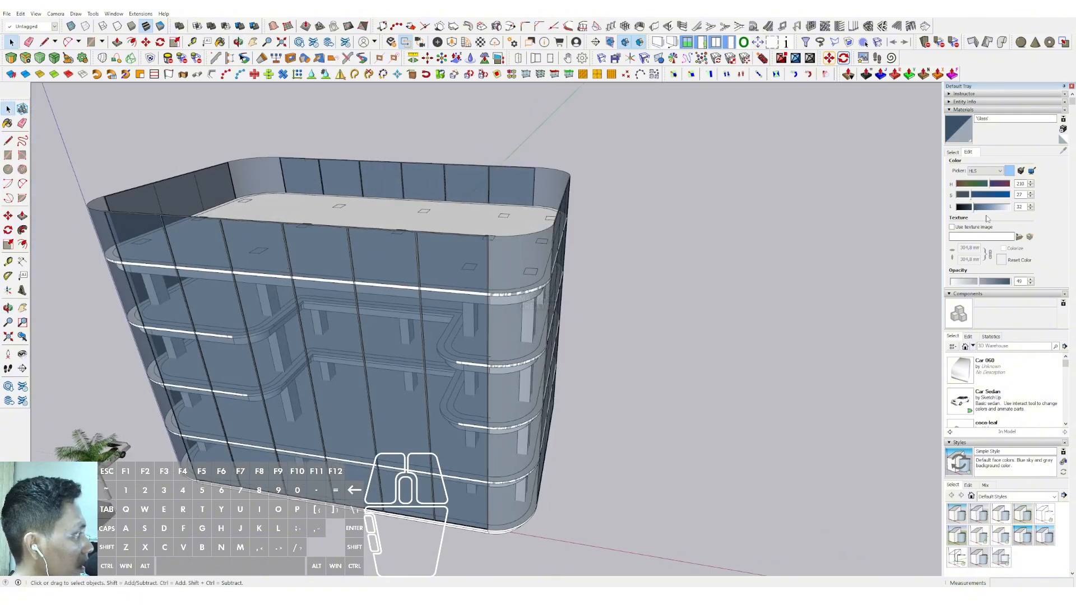
click(969, 282)
click(973, 282)
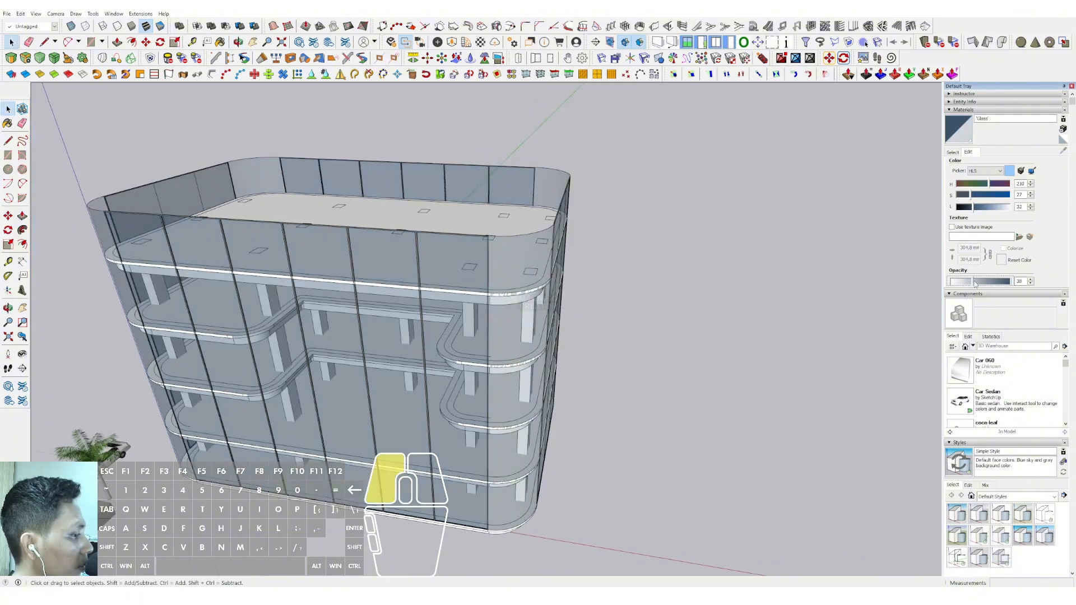
- Open the lattice group and inspect the front wall's lattice panels
middle_drag(381, 259, 499, 171)
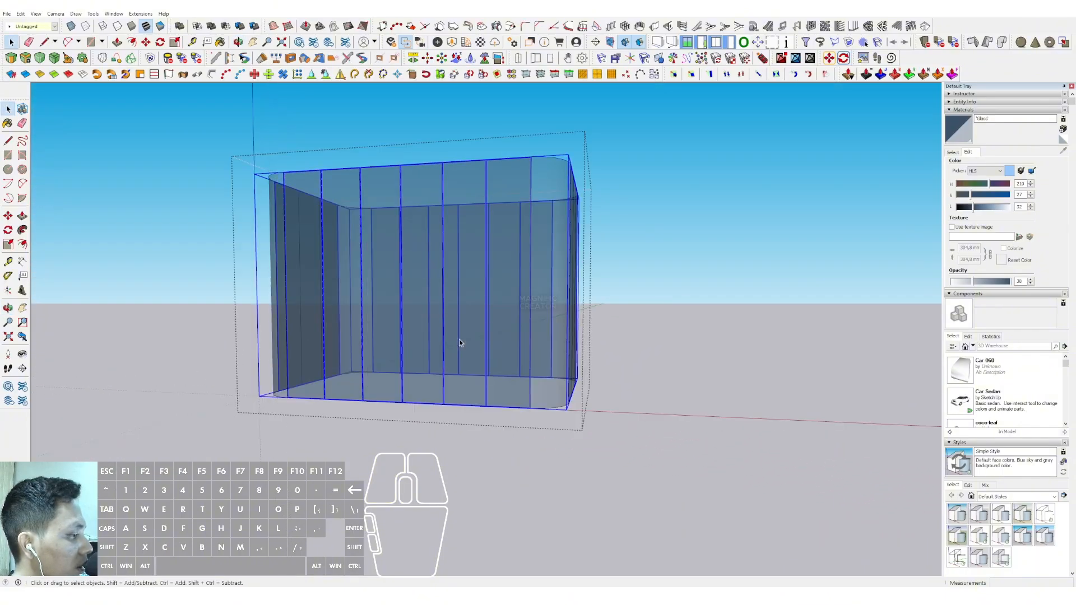
double_click(459, 340)
click(459, 339)
shift+middle_drag(444, 269, 452, 290)
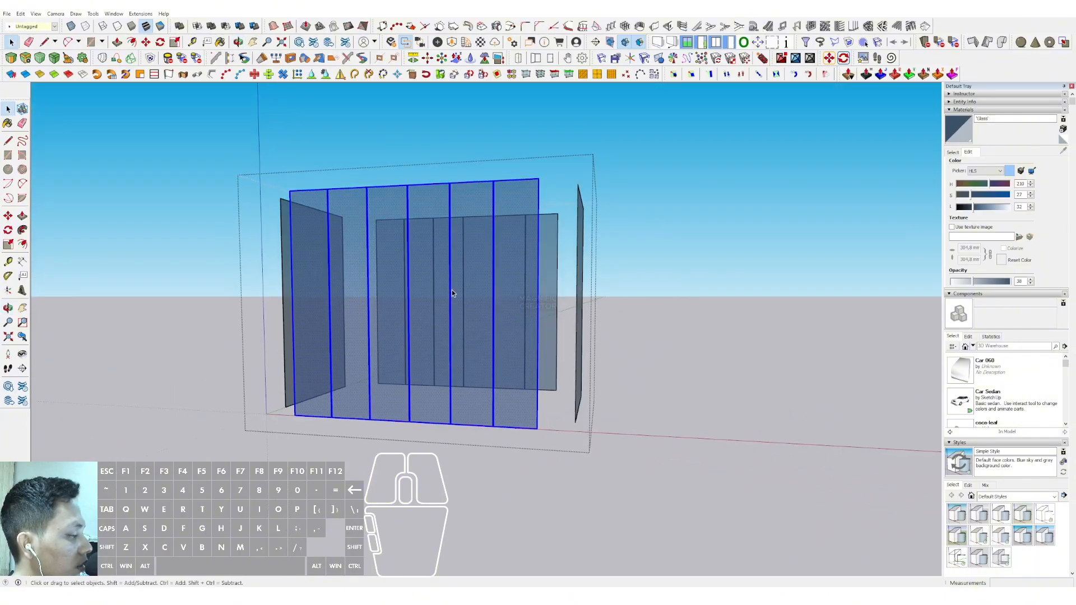
click(452, 290)
double_click(716, 264)
- Undo the glass material edits, the corner painting and the lattice generation
key(ctrl+z)
key(ctrl+z)
key(ctrl+z)
key(ctrl+z)
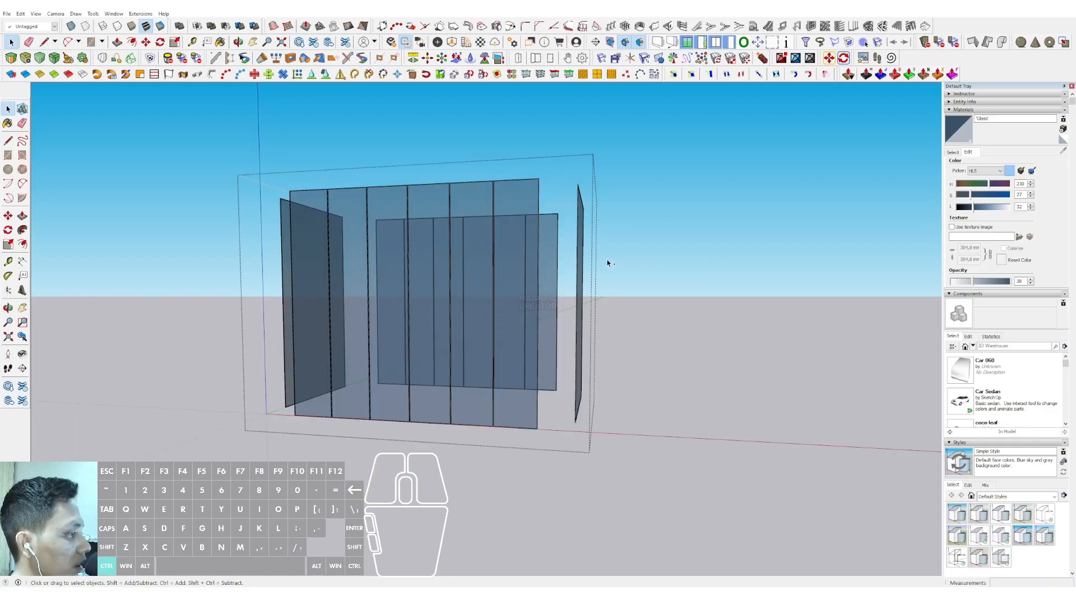
key(ctrl+z)
key(ctrl+z)
key(ctrl+z)
key(ctrl+z)
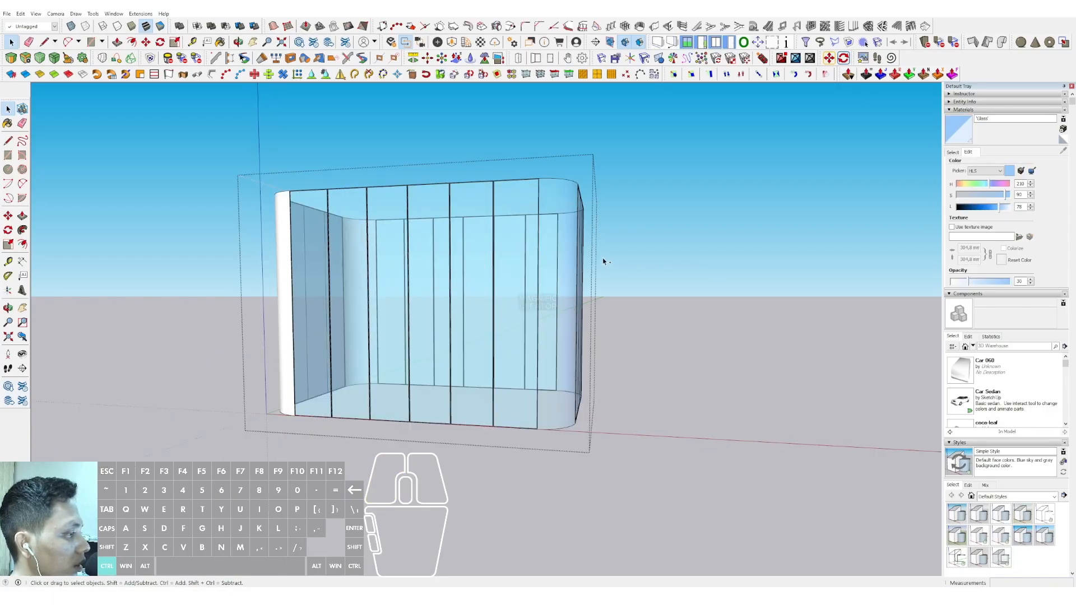
- Scale the facade shell's height from its bottom so the lower edge meets the slab one level below the roof slab
middle_drag(602, 261, 421, 408)
click(442, 298)
key(s)
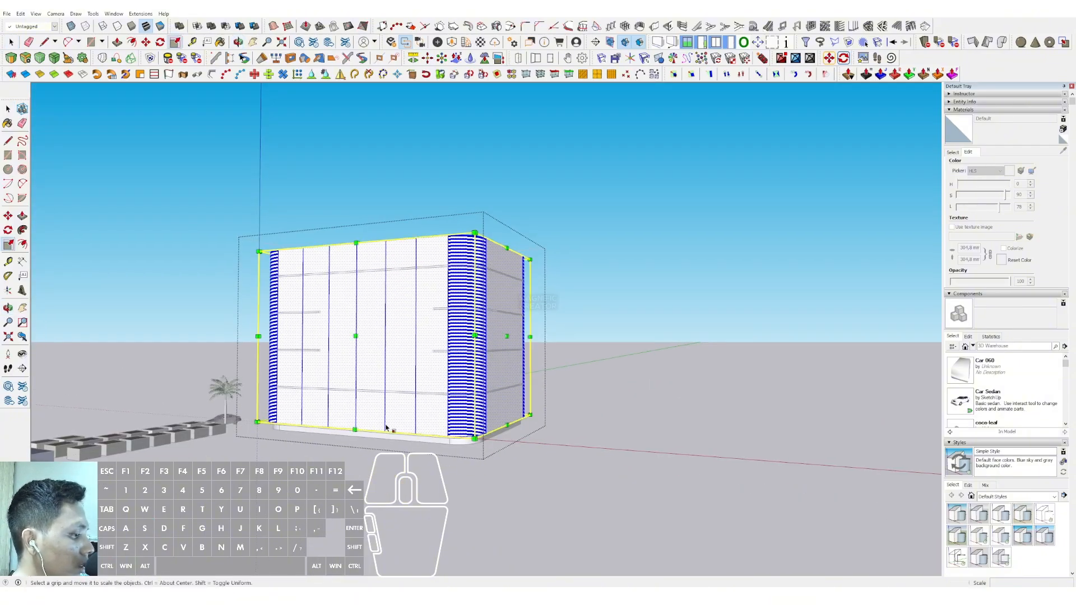
drag(435, 281, 444, 310)
key(space)
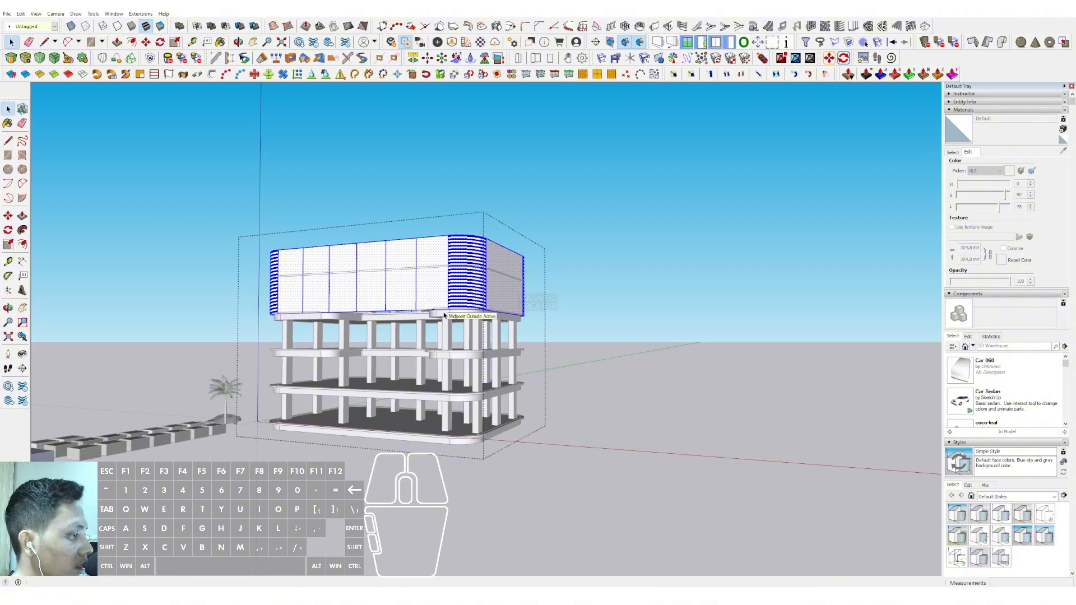
scroll(443, 310, up, 1)
shift+middle_drag(443, 310, 449, 277)
click(620, 257)
scroll(465, 256, up, 1)
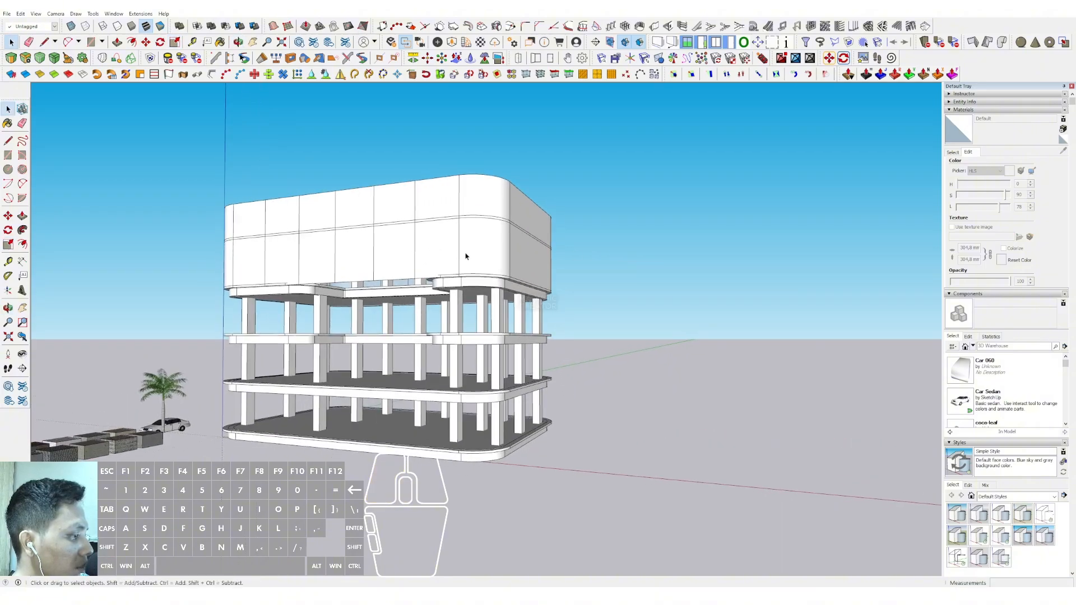
- Open the shortened shell's group for editing and hide the rest of the model
click(477, 257)
double_click(482, 251)
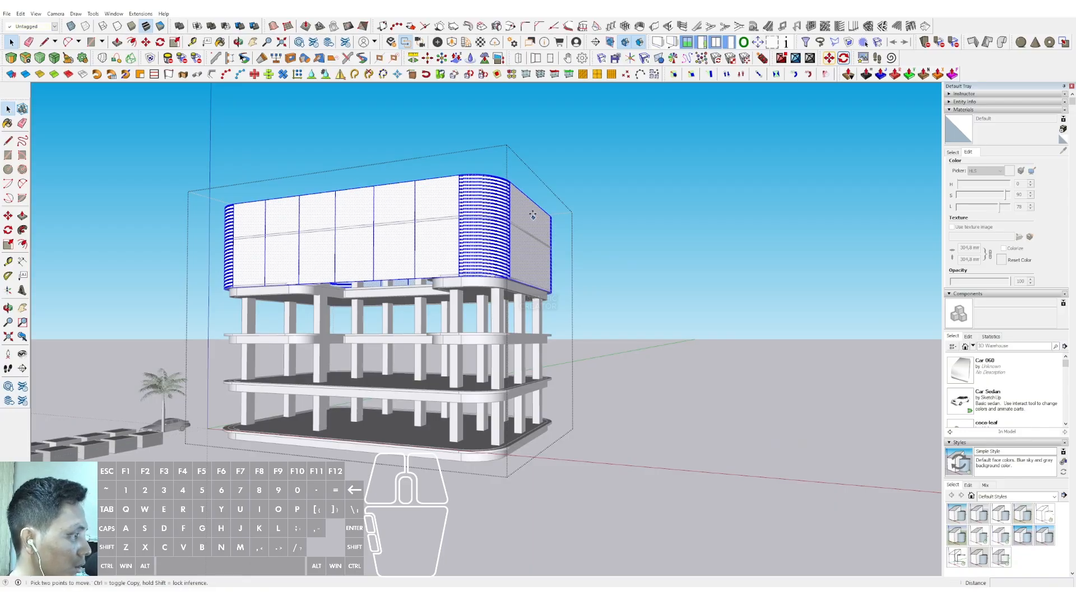
key(space)
scroll(468, 223, up, 1)
middle_drag(468, 223, 481, 259)
key(comma)
click(479, 238)
scroll(486, 240, up, 2)
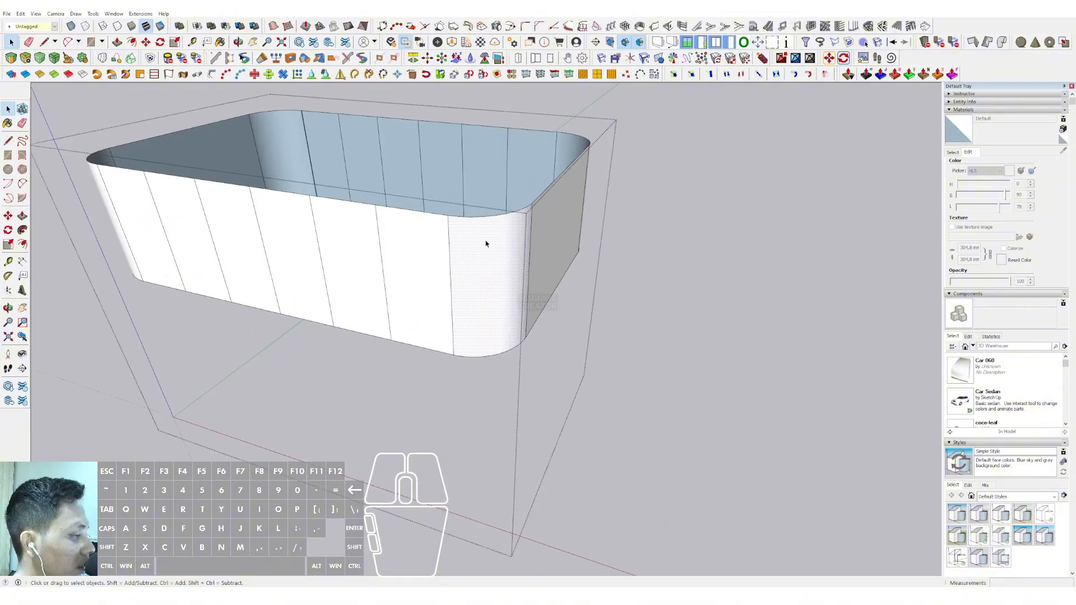
scroll(486, 240, down, 2)
click(533, 241)
triple_click(533, 243)
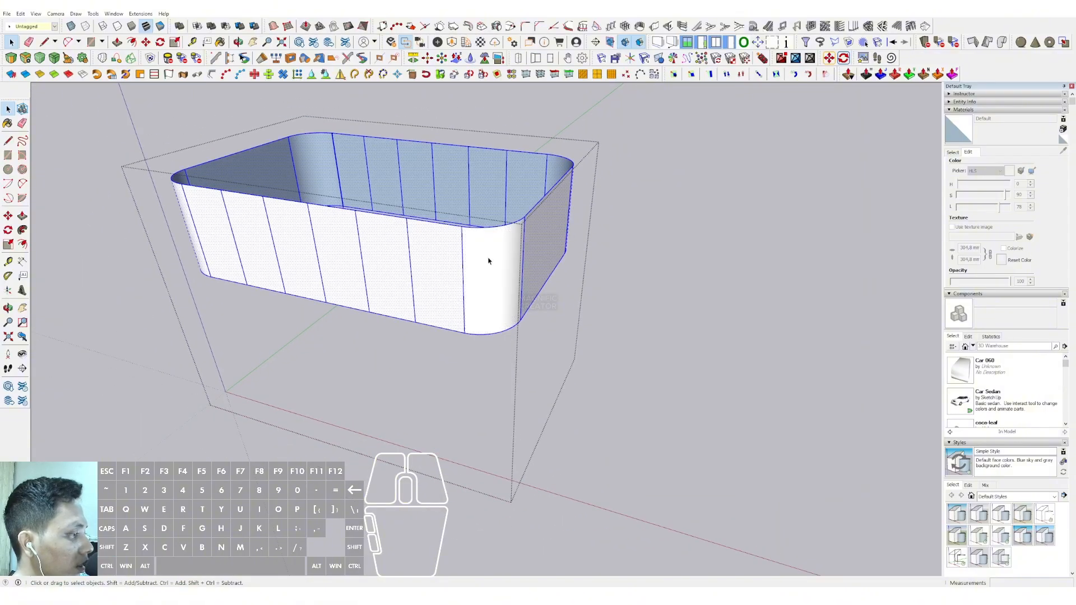
middle_drag(490, 259, 586, 248)
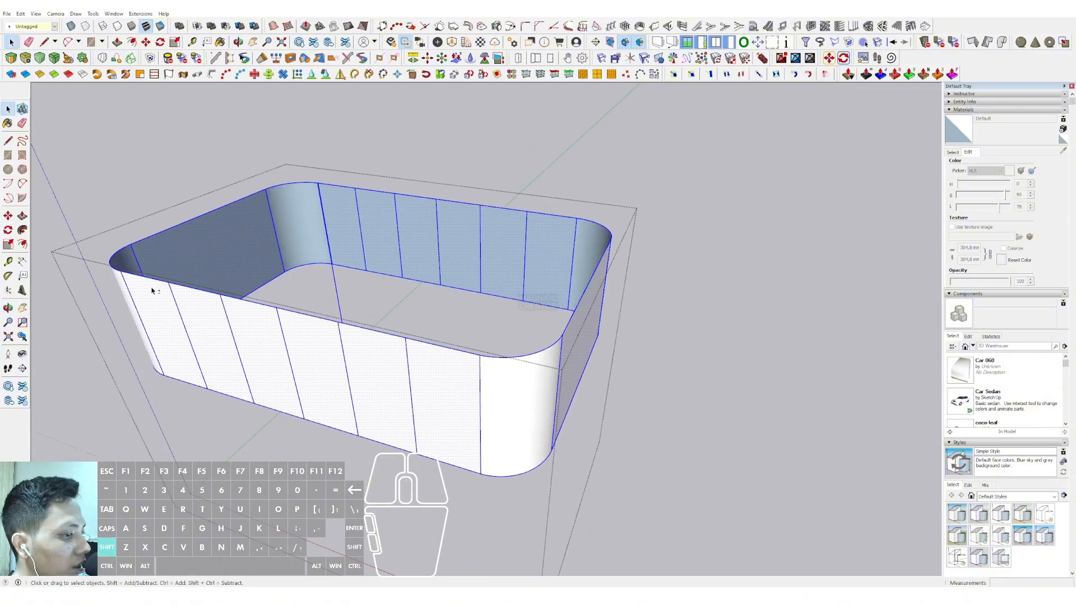
scroll(294, 273, down, 1)
scroll(335, 273, up, 1)
- Erase the stray edge hanging below the shell's rear wall near the rounded corner
middle_drag(335, 274, 343, 319)
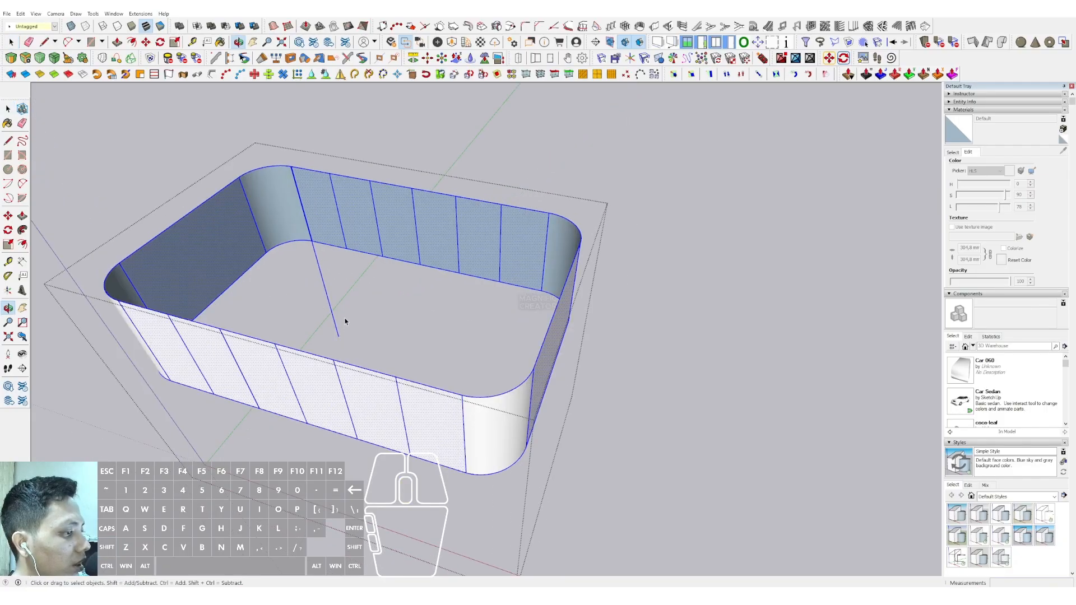
key(e)
click(321, 284)
key(space)
scroll(379, 234, down, 2)
triple_click(378, 235)
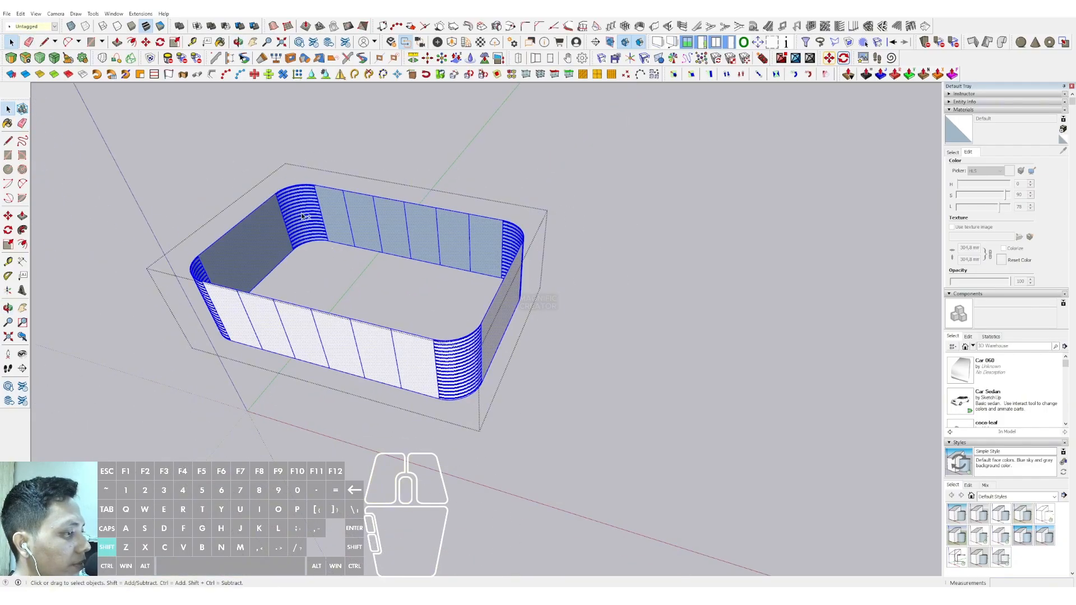
scroll(257, 257, up, 3)
click(193, 309)
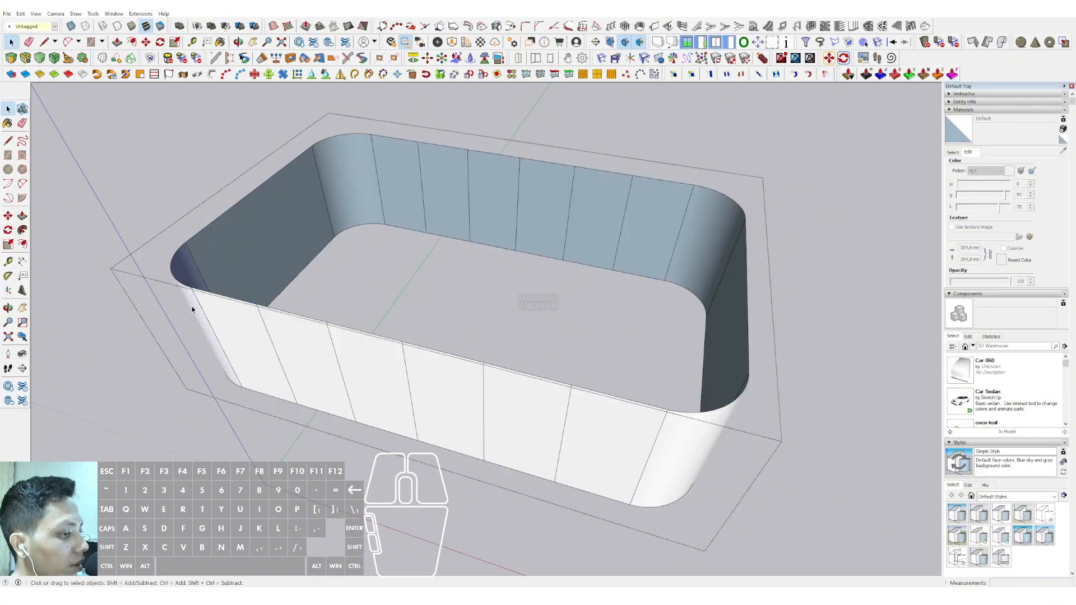
triple_click(222, 312)
scroll(200, 300, up, 2)
middle_drag(200, 300, 337, 252)
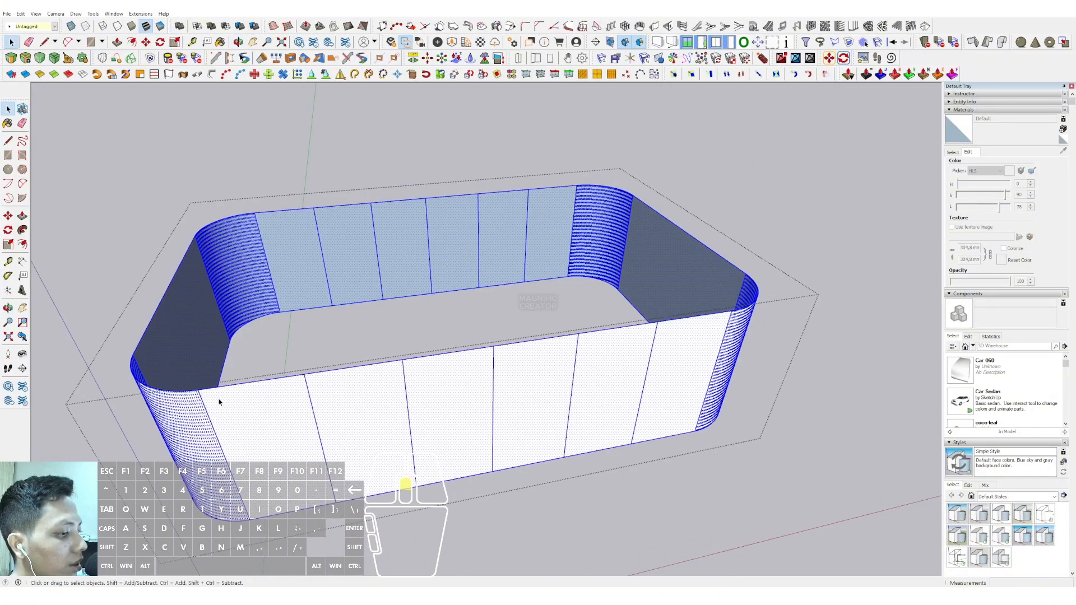
middle_drag(219, 401, 349, 297)
scroll(349, 298, up, 2)
scroll(349, 297, up, 1)
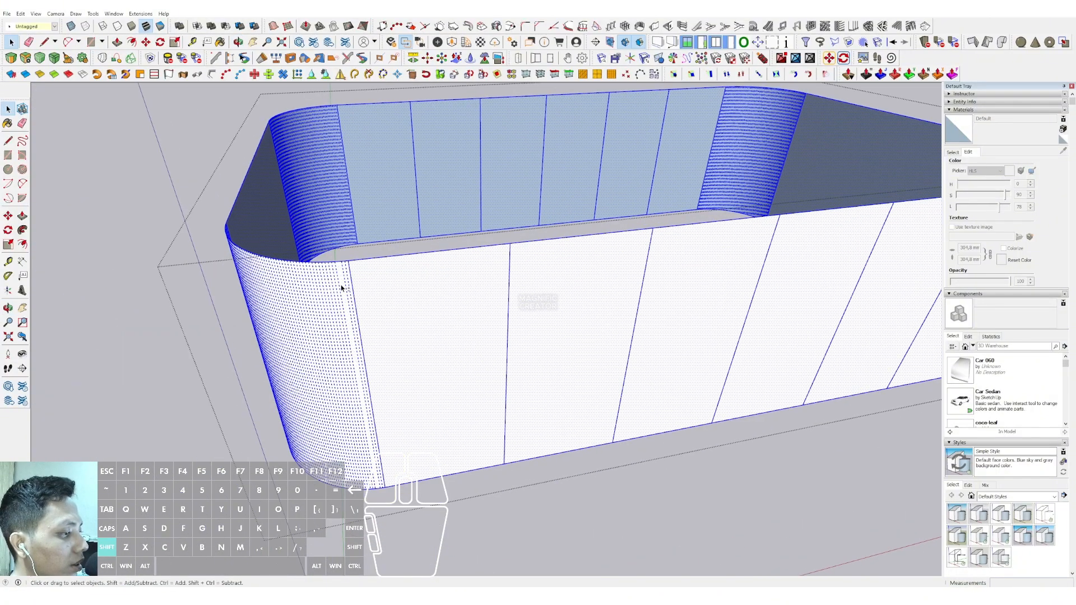
click(342, 298)
scroll(341, 300, down, 3)
middle_drag(343, 302, 391, 319)
scroll(398, 325, down, 1)
scroll(372, 355, down, 1)
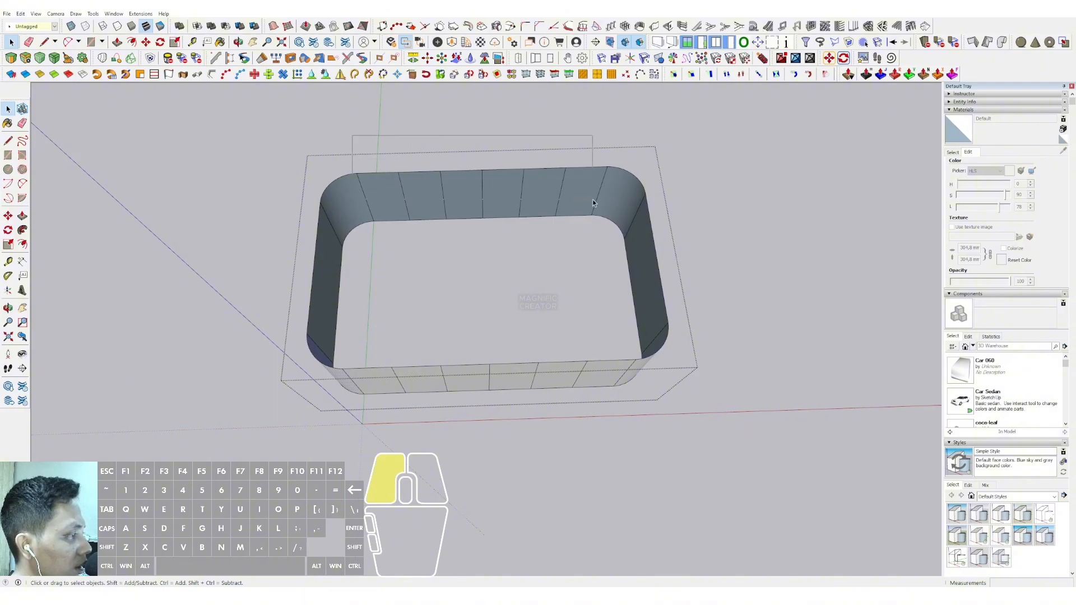
- Copy the vertical corner edge of each short wall to its opposite corner and divide the spacing by 3 for equal panels
drag(608, 234, 610, 231)
middle_drag(432, 221, 454, 357)
click(454, 357)
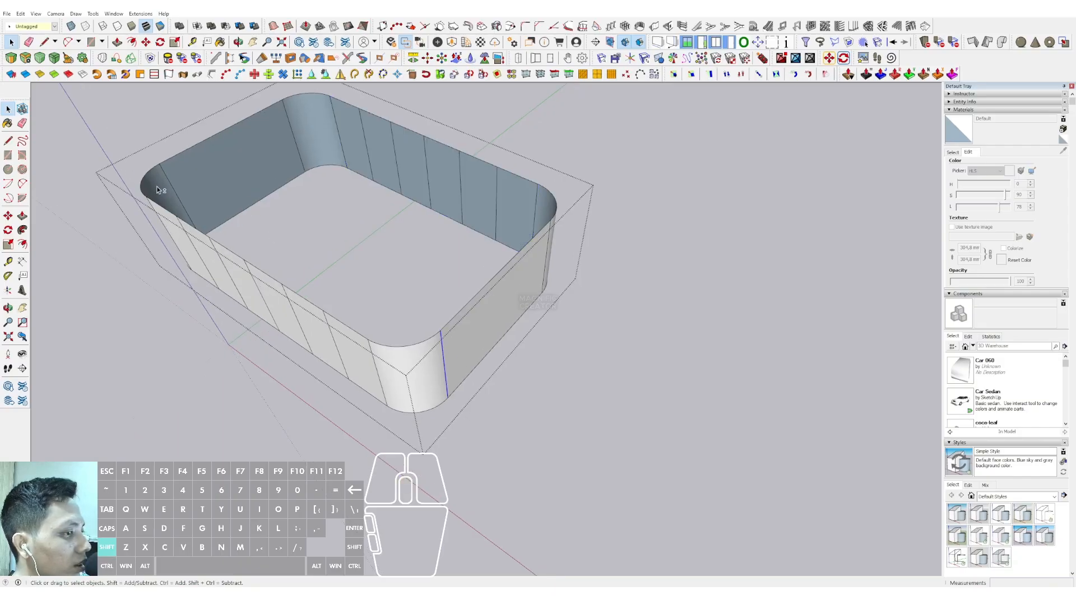
key(m)
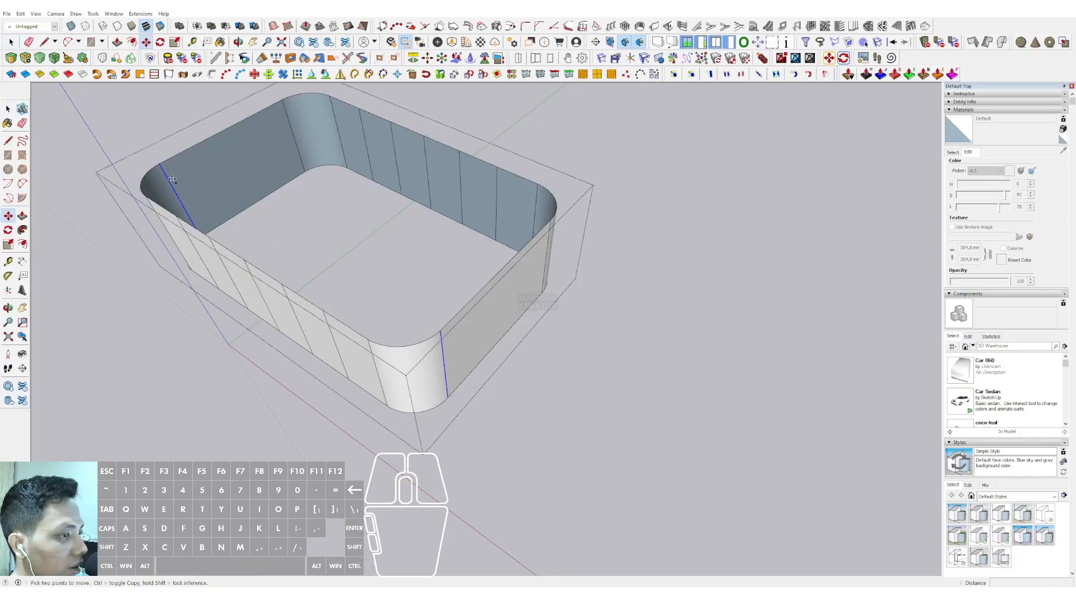
key(space)
key(space)
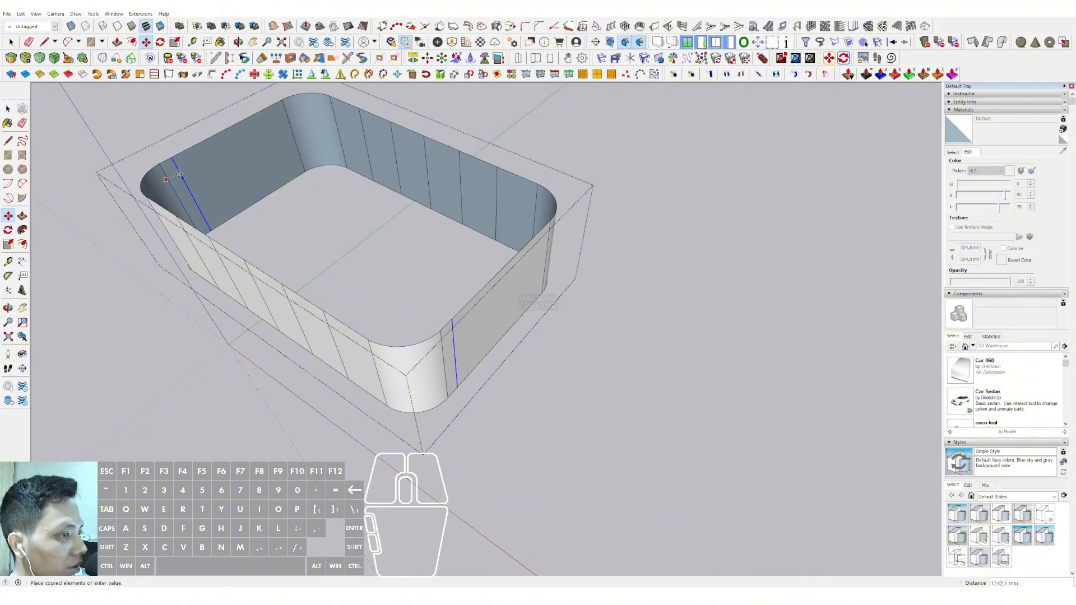
scroll(261, 225, up, 2)
shift+middle_drag(510, 396, 377, 304)
scroll(383, 305, up, 2)
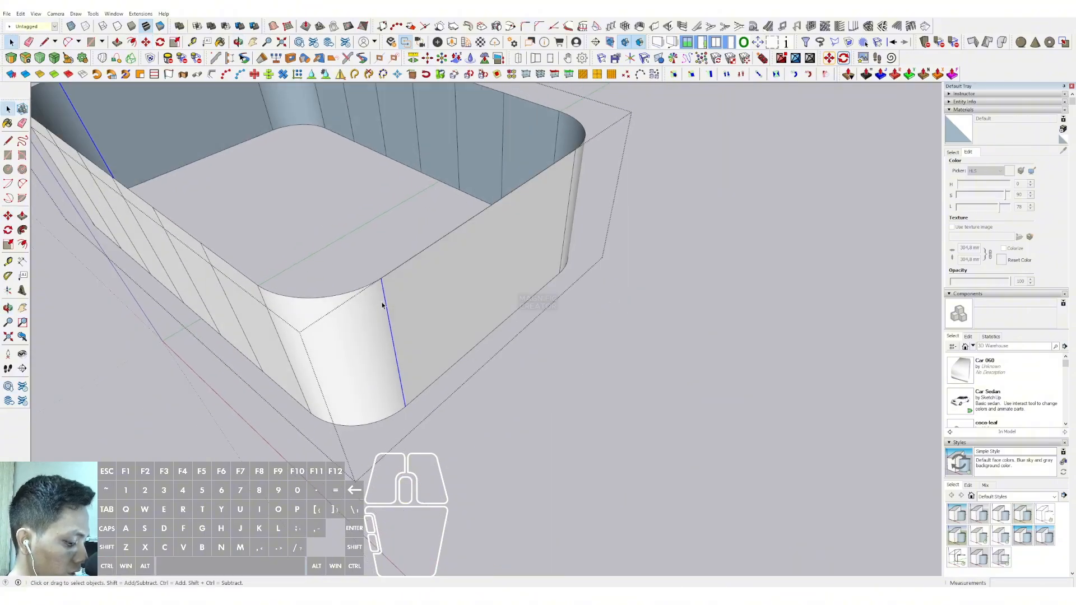
key(m)
scroll(387, 294, up, 2)
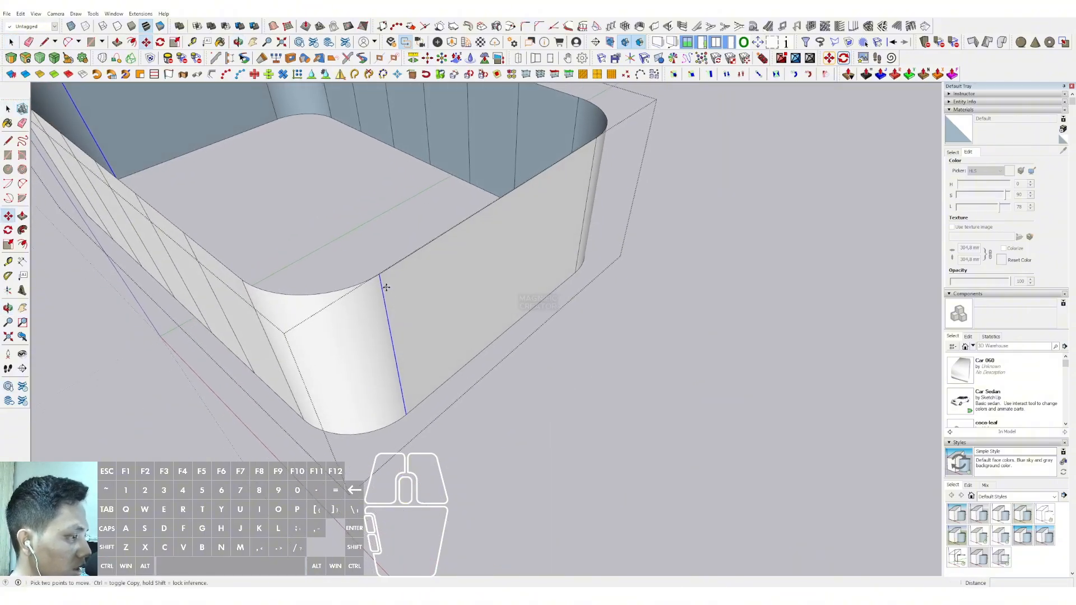
key(ctrl)
click(382, 286)
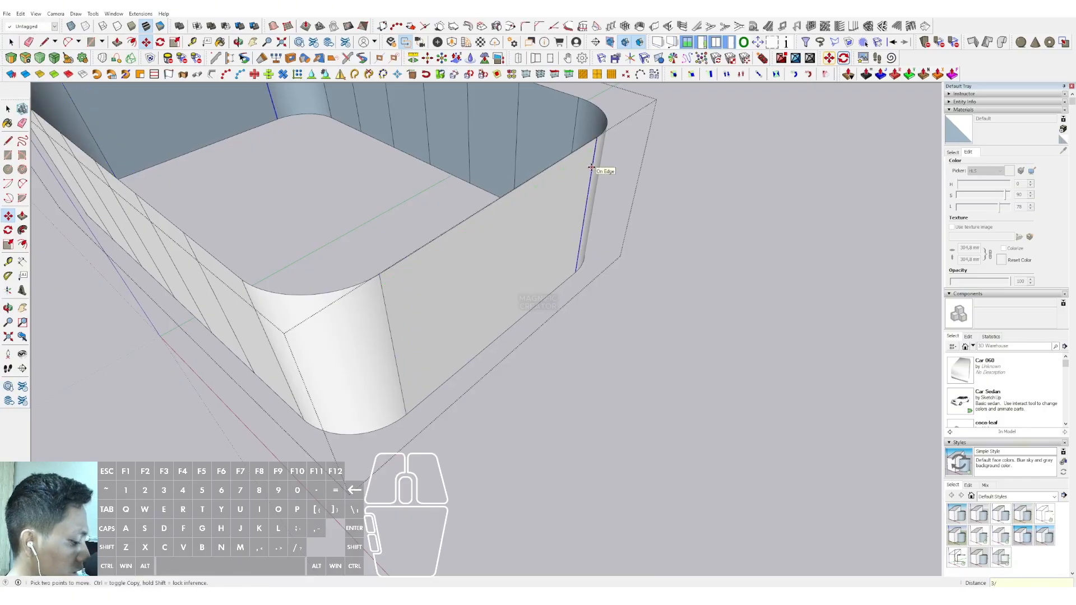
key(space)
scroll(455, 307, down, 6)
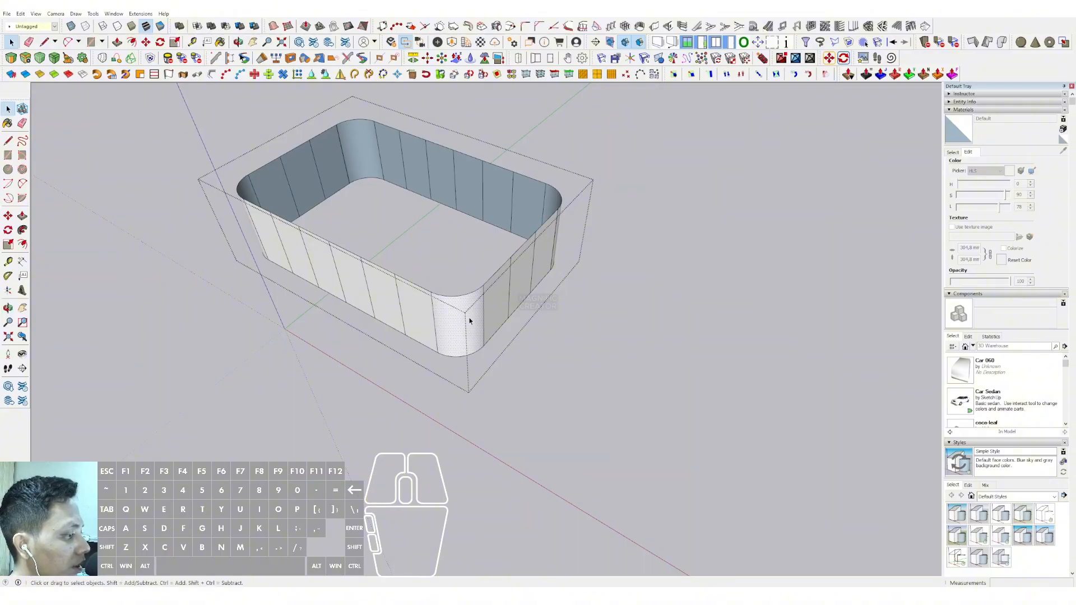
- Generate a glass lattice on the shell's flat wall panels, leaving out the four rounded corners and keeping the offered lattice properties
triple_click(464, 320)
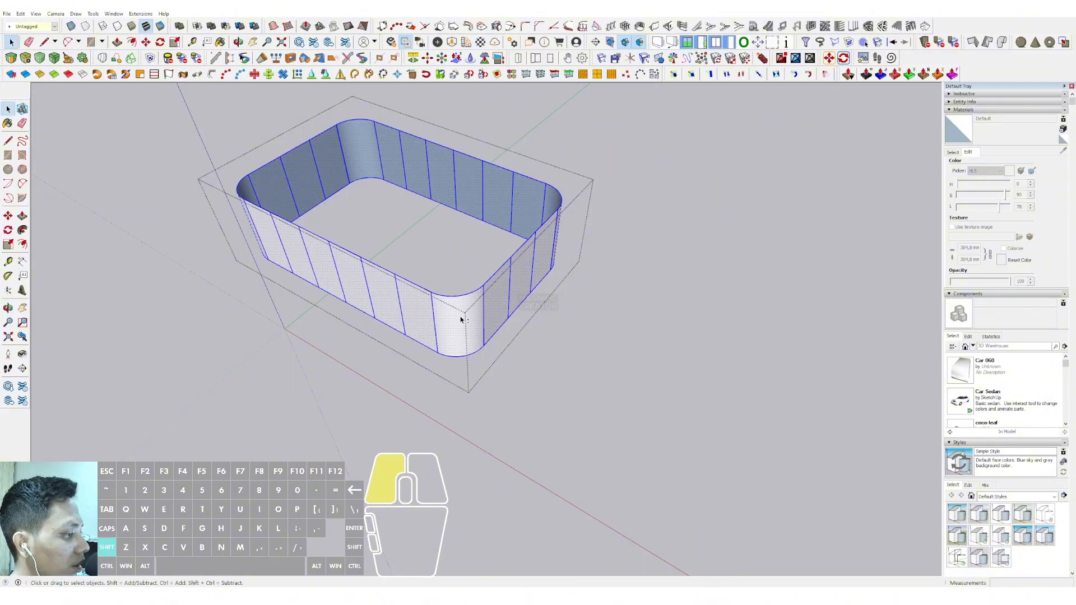
middle_drag(465, 319, 441, 287)
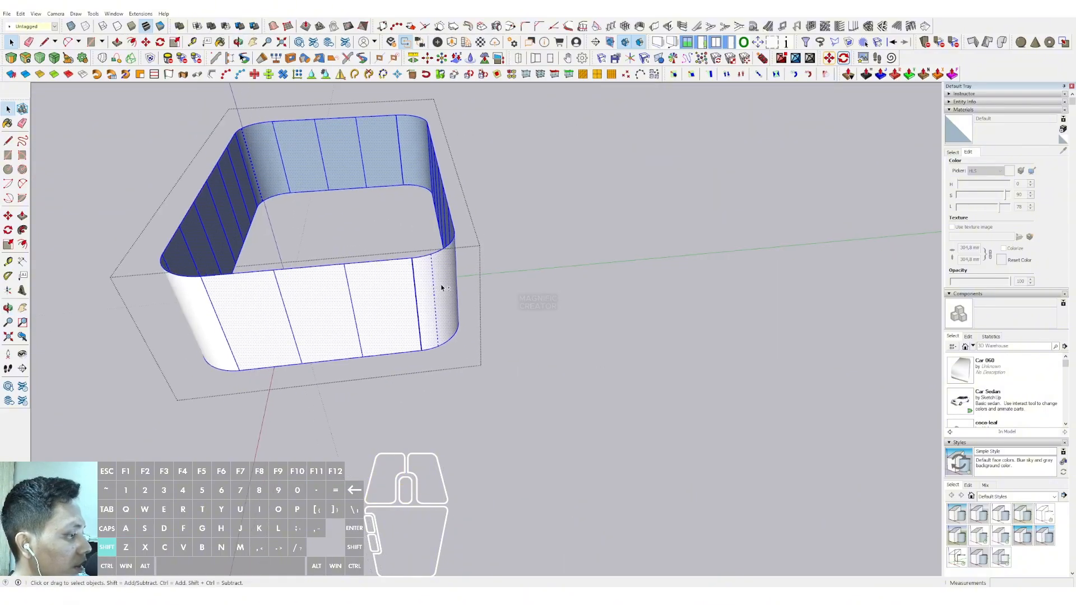
middle_drag(269, 298, 437, 303)
shift+middle_drag(117, 343, 441, 332)
scroll(442, 333, up, 2)
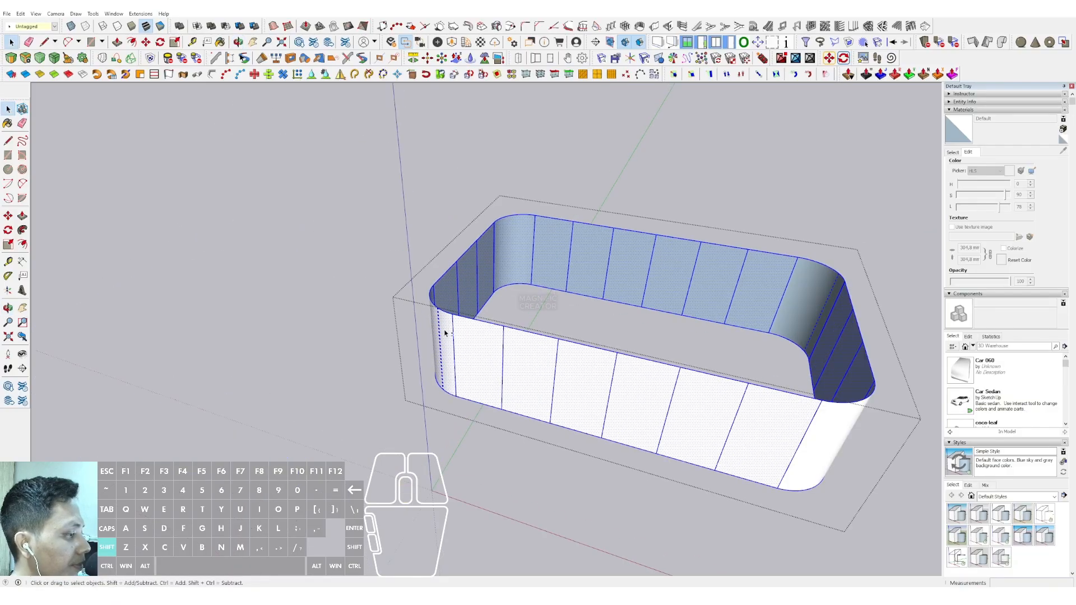
middle_drag(280, 297, 622, 255)
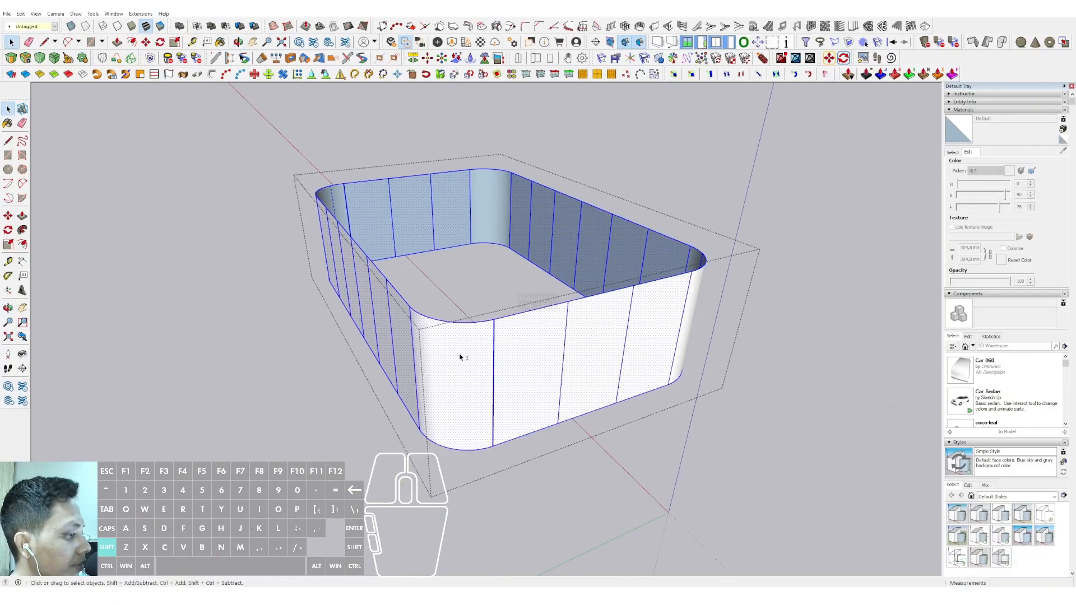
shift+click(456, 352)
middle_drag(456, 354, 337, 269)
scroll(336, 269, up, 3)
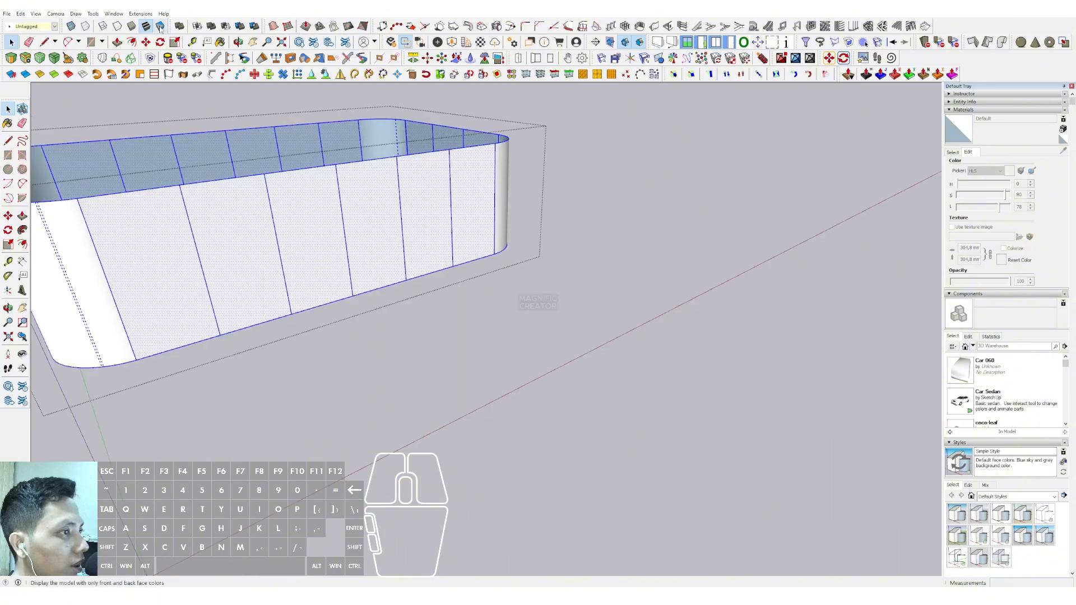
click(140, 13)
click(157, 109)
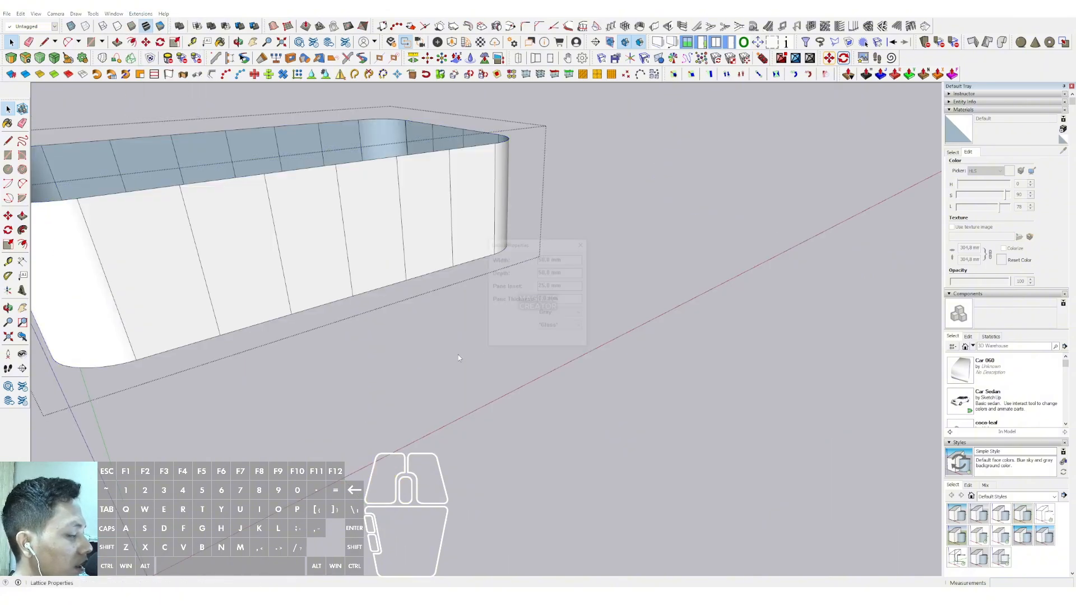
click(520, 339)
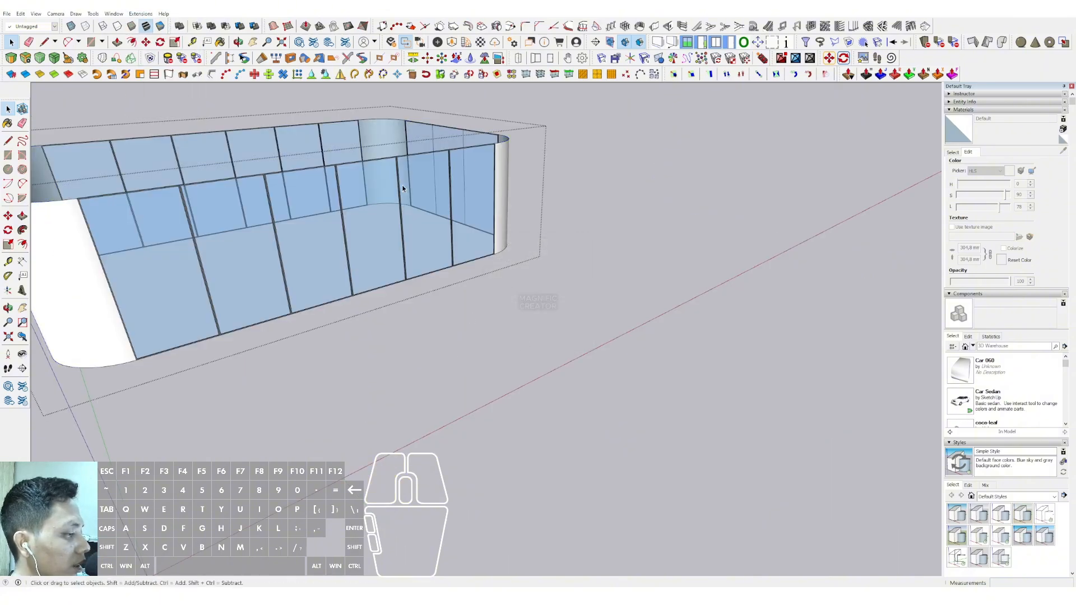
- Sample the lattice's glass material and paint the shell's four rounded corners with it
scroll(408, 195, down, 2)
shift+middle_drag(407, 195, 507, 241)
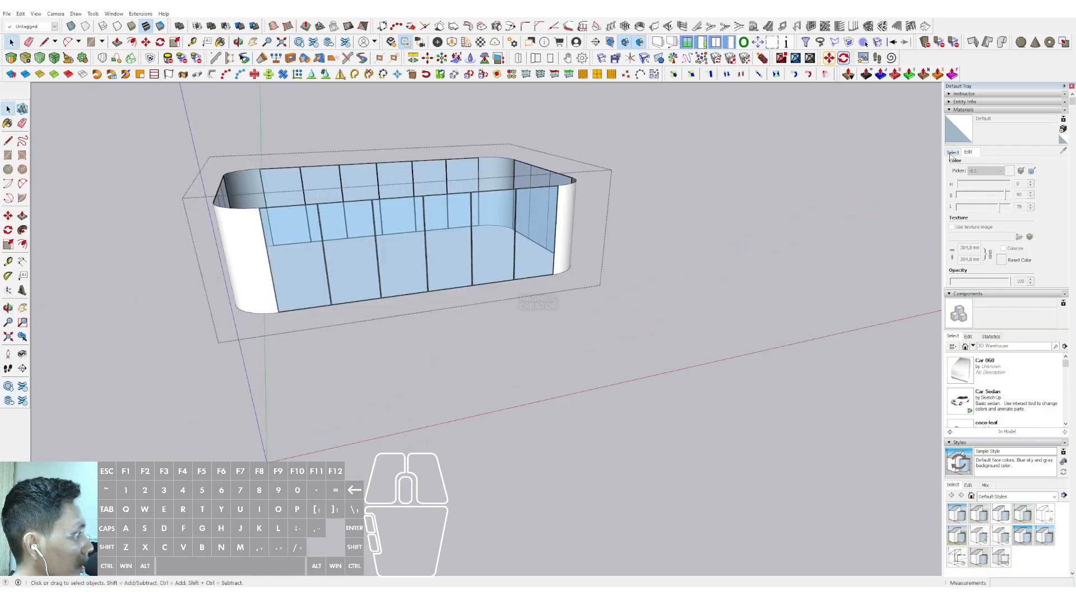
click(952, 154)
click(1064, 150)
scroll(541, 218, up, 2)
click(548, 209)
scroll(549, 213, down, 2)
mouse_move(701, 252)
middle_down()
mouse_move(605, 268)
mouse_move(457, 266)
middle_up()
click(605, 268)
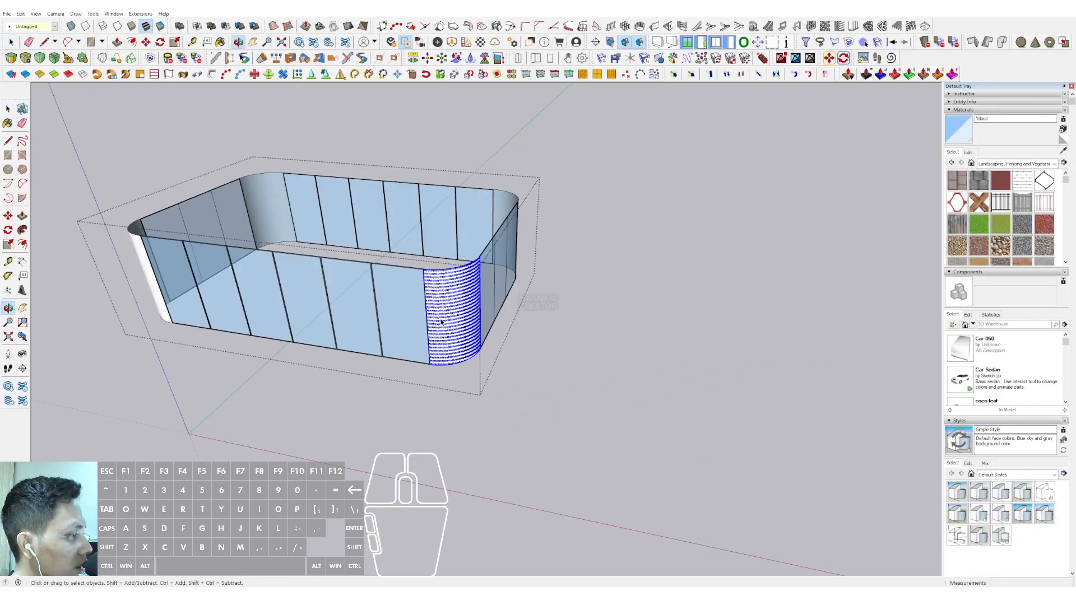
click(501, 212)
click(146, 260)
key(space)
scroll(315, 248, down, 2)
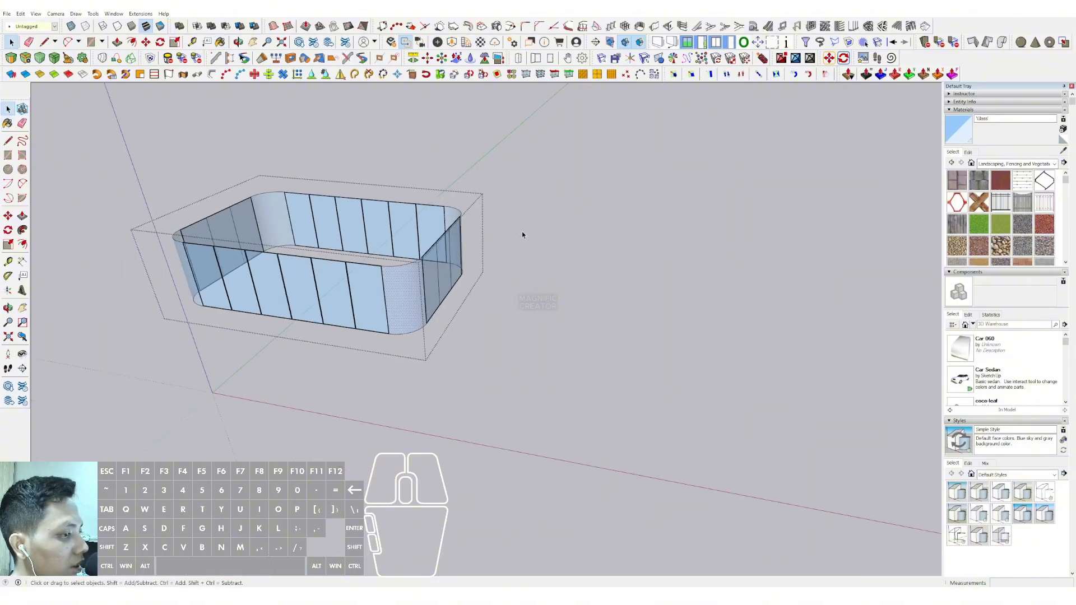
- Close the shell group and copy the glazed facade straight down so its top edge meets the second slab from the ground
click(564, 202)
middle_drag(564, 202, 409, 190)
scroll(412, 269, up, 1)
click(413, 293)
middle_drag(414, 293, 447, 165)
scroll(433, 213, up, 4)
scroll(459, 101, up, 1)
key(m)
key(ctrl)
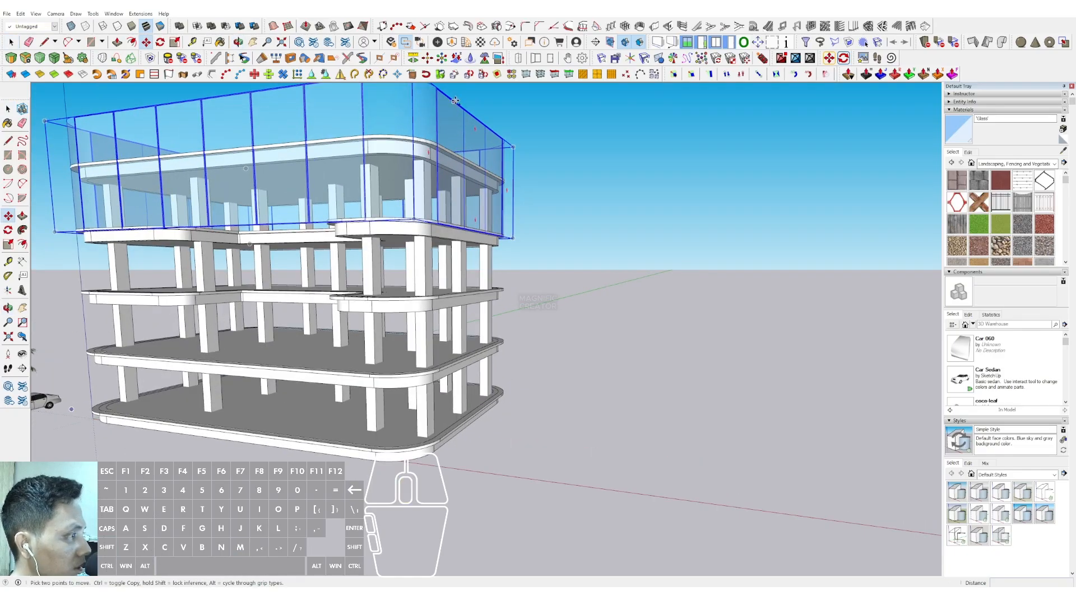
click(455, 101)
key(shift)
shift+scroll(456, 124, down, 1)
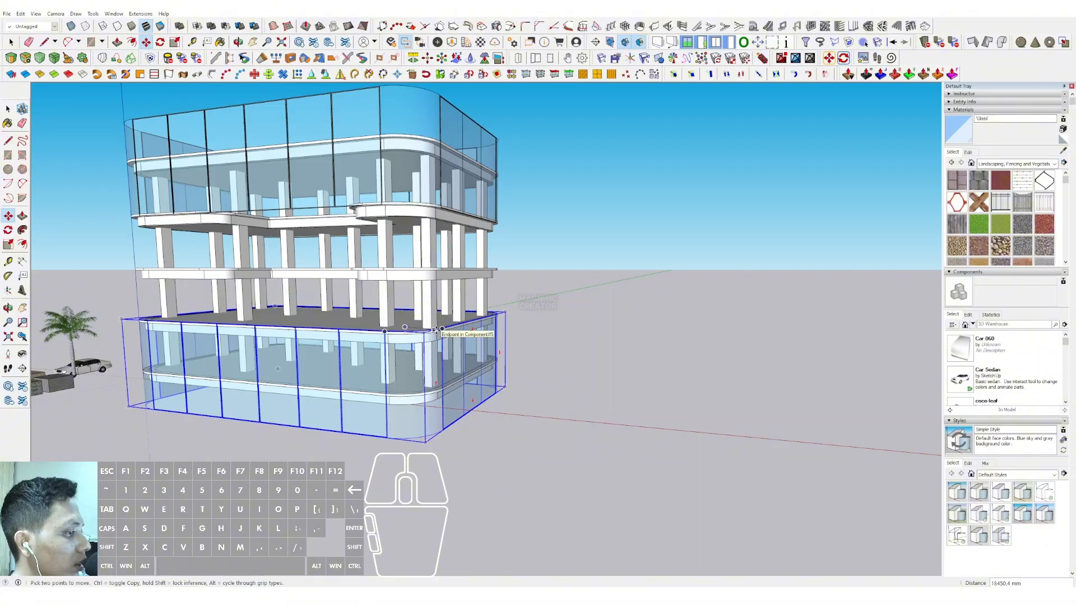
click(436, 331)
key(space)
- Scale the lower facade copy's height from its bottom to about 0.58 so the lower edge meets the ground slab
middle_drag(441, 337, 307, 376)
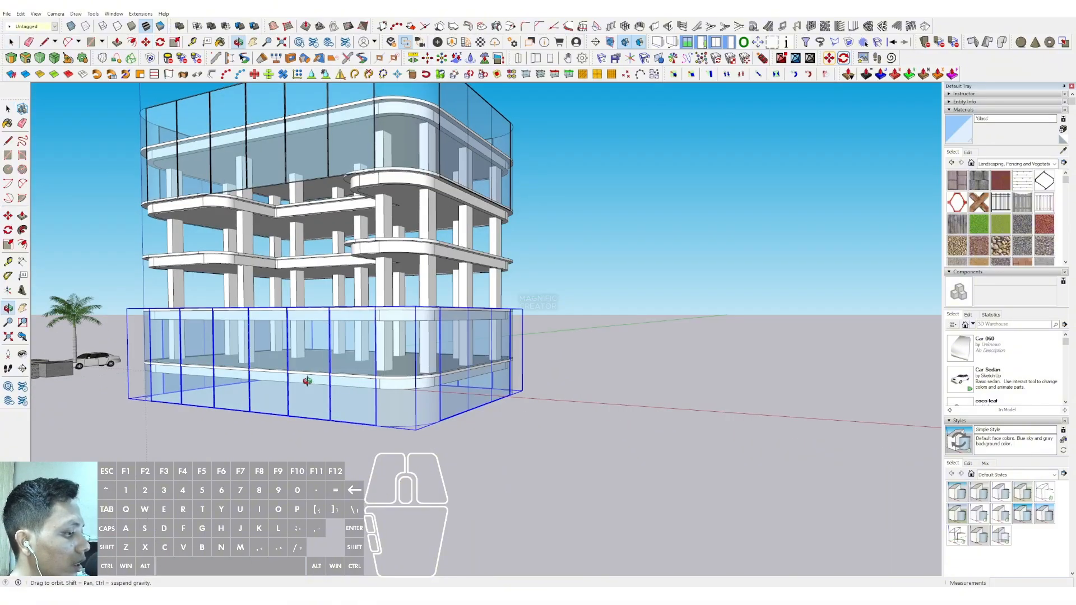
key(s)
drag(335, 395, 348, 373)
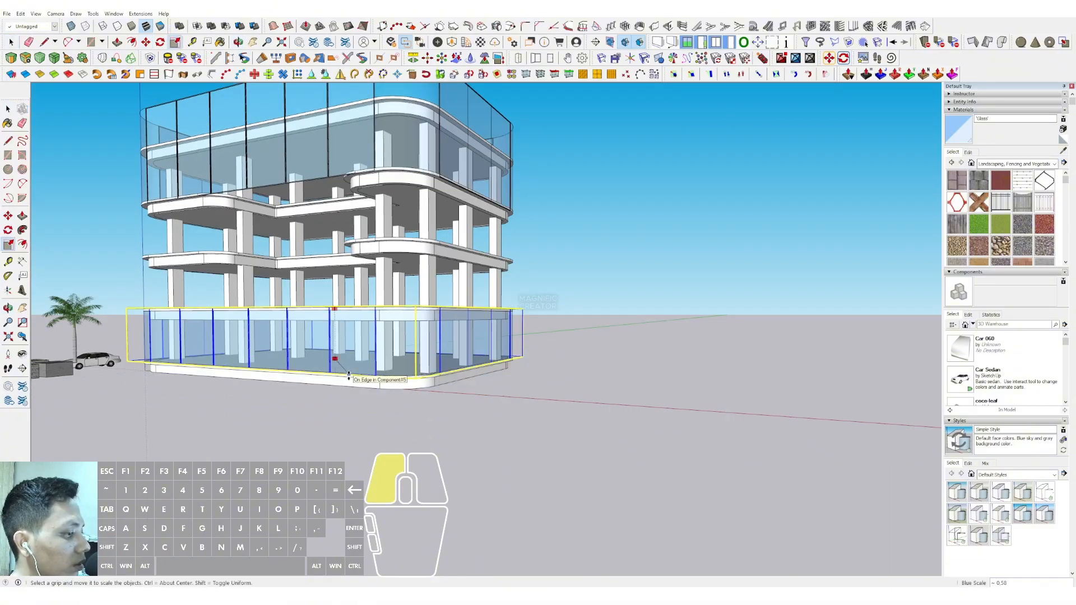
key(space)
- Open the notched slab one level above the lower glass facade for editing
scroll(393, 373, down, 2)
middle_drag(455, 363, 489, 397)
scroll(448, 365, up, 2)
middle_drag(483, 328, 526, 344)
scroll(442, 289, up, 2)
shift+middle_drag(442, 289, 450, 294)
middle_drag(450, 294, 560, 339)
scroll(585, 321, up, 2)
double_click(611, 320)
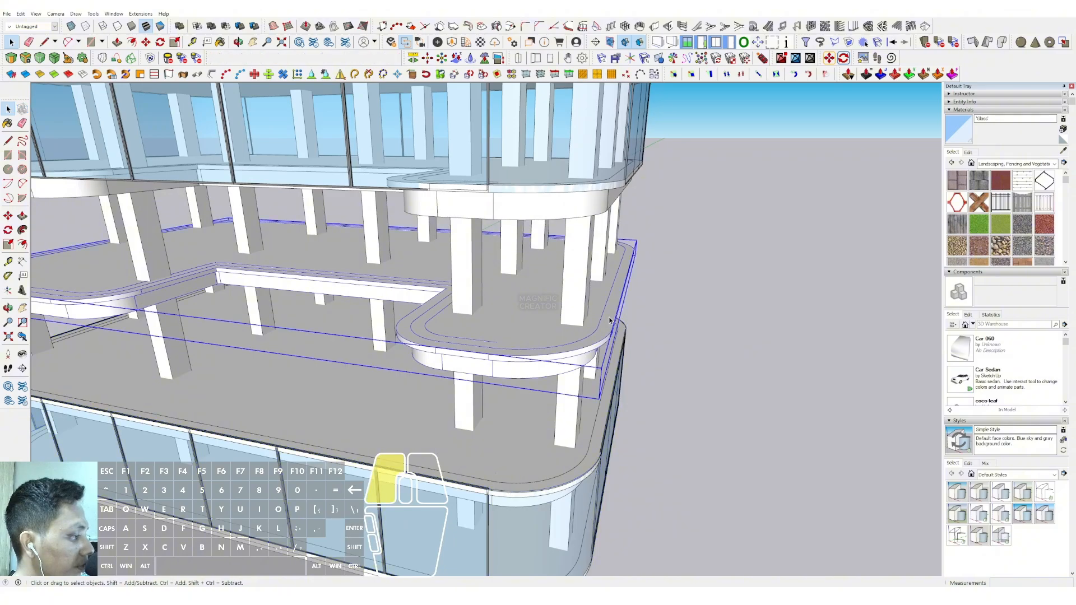
- Select the complete outer top edge loop of the notched slab, including its rounded corners and notch edges, and copy it
click(615, 321)
scroll(611, 328, up, 1)
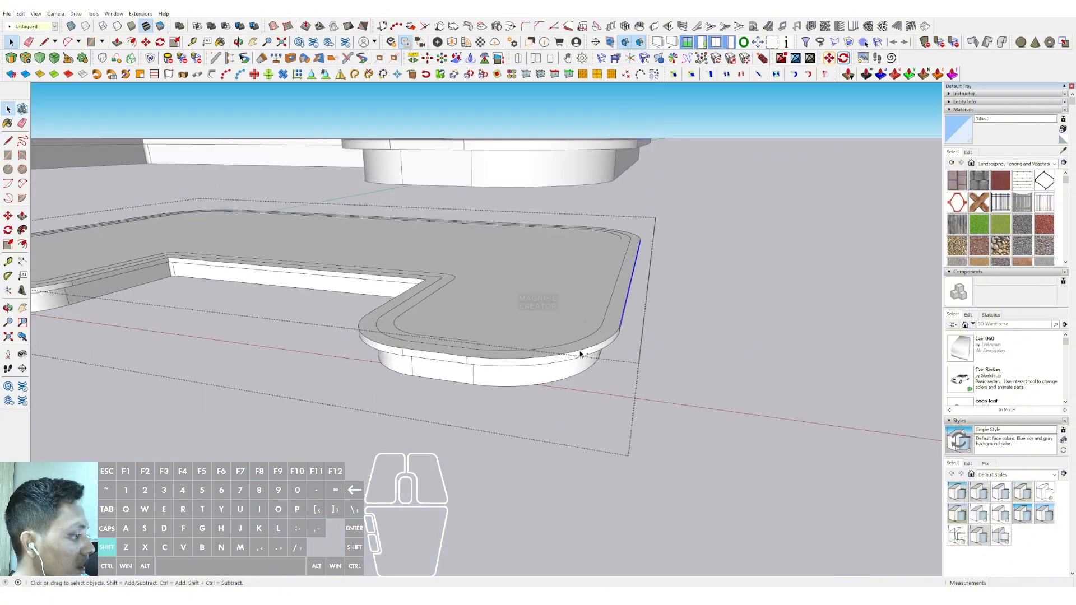
click(551, 356)
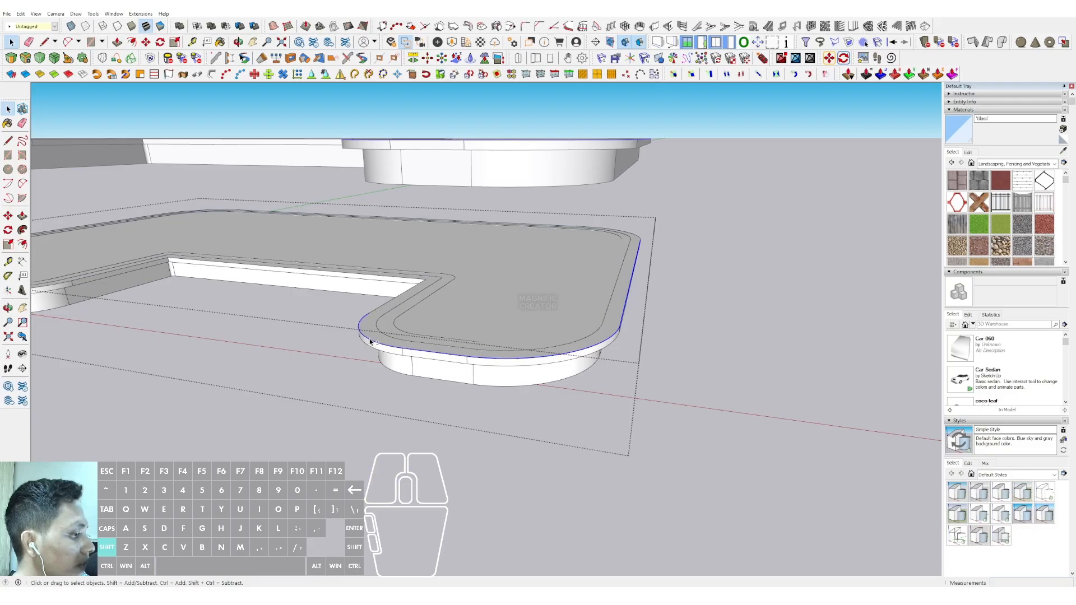
scroll(432, 305, up, 2)
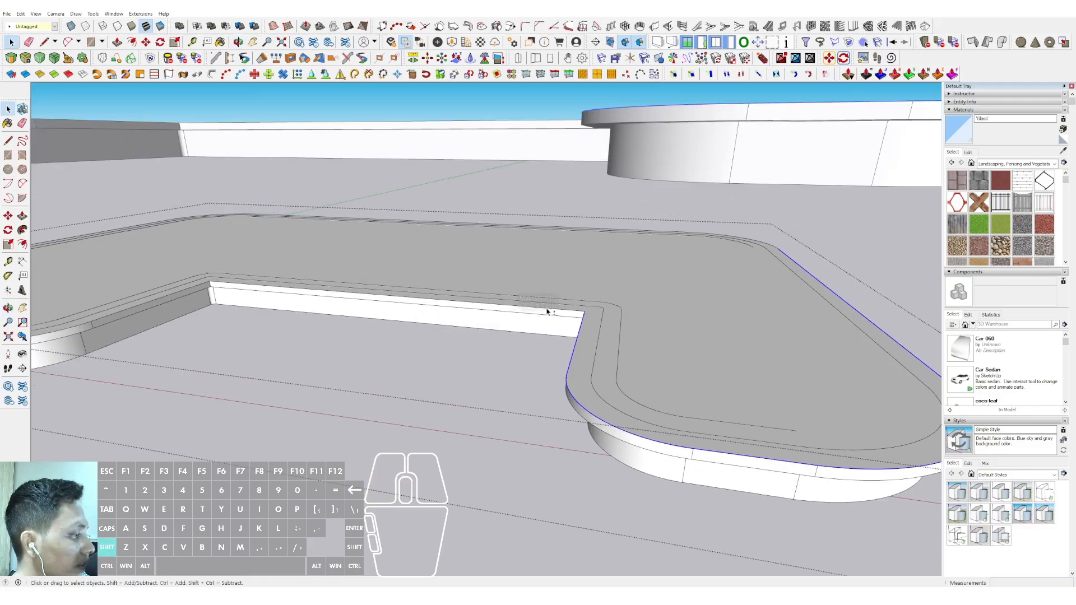
shift+click(547, 309)
scroll(550, 309, down, 3)
scroll(571, 292, up, 1)
shift+click(642, 303)
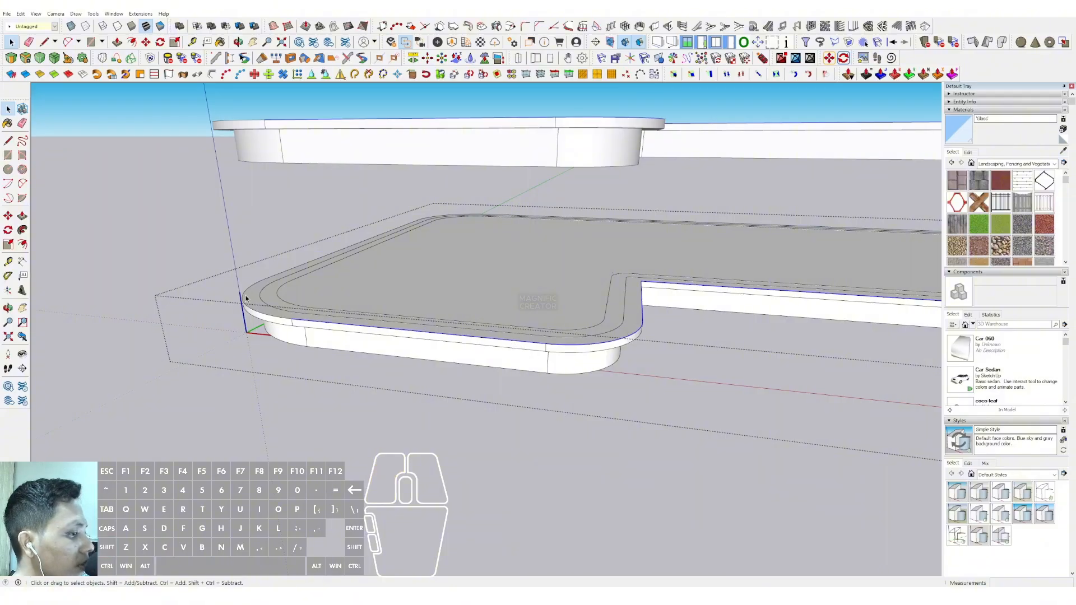
scroll(247, 303, up, 1)
scroll(381, 264, up, 5)
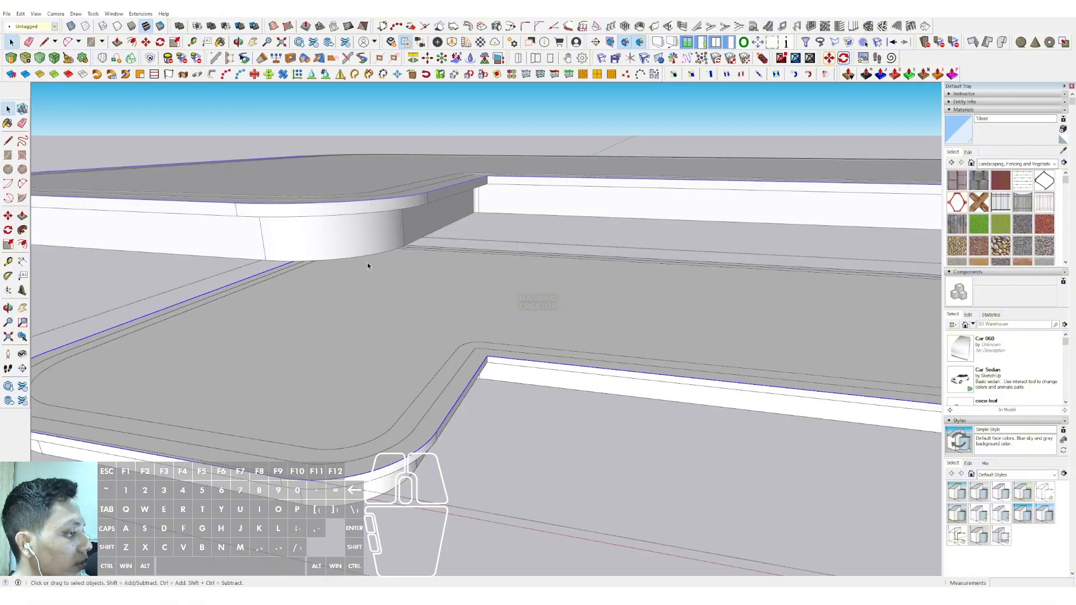
scroll(428, 288, up, 3)
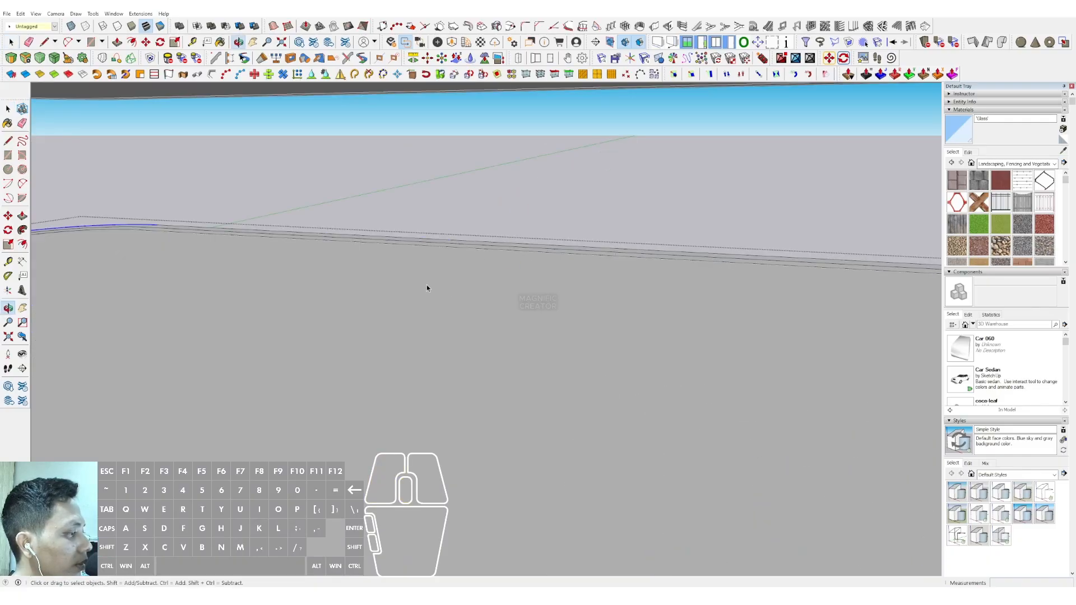
scroll(476, 280, down, 6)
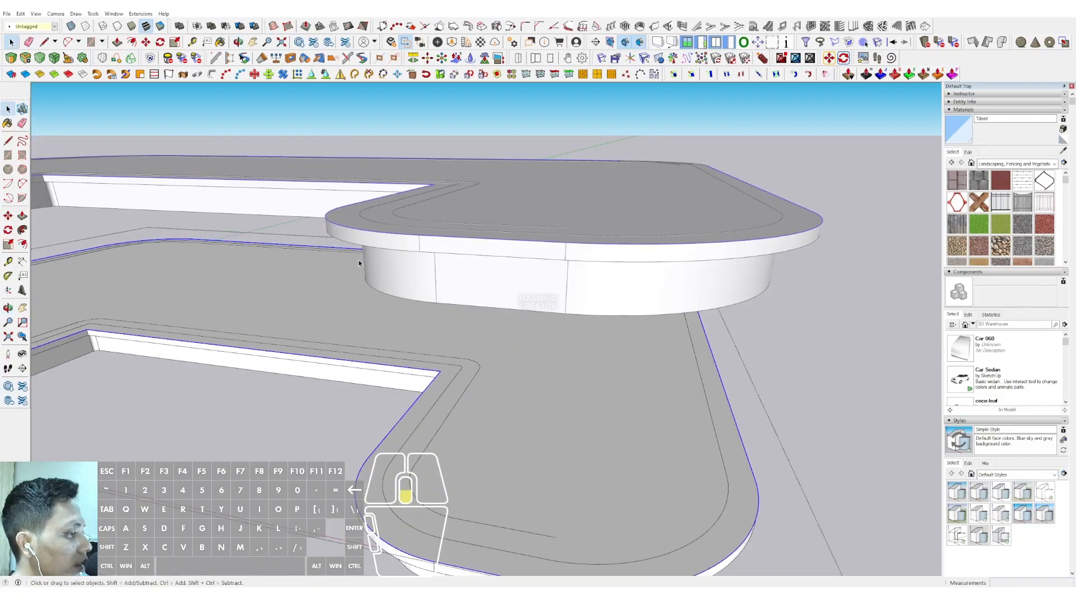
scroll(672, 271, up, 4)
scroll(667, 269, down, 1)
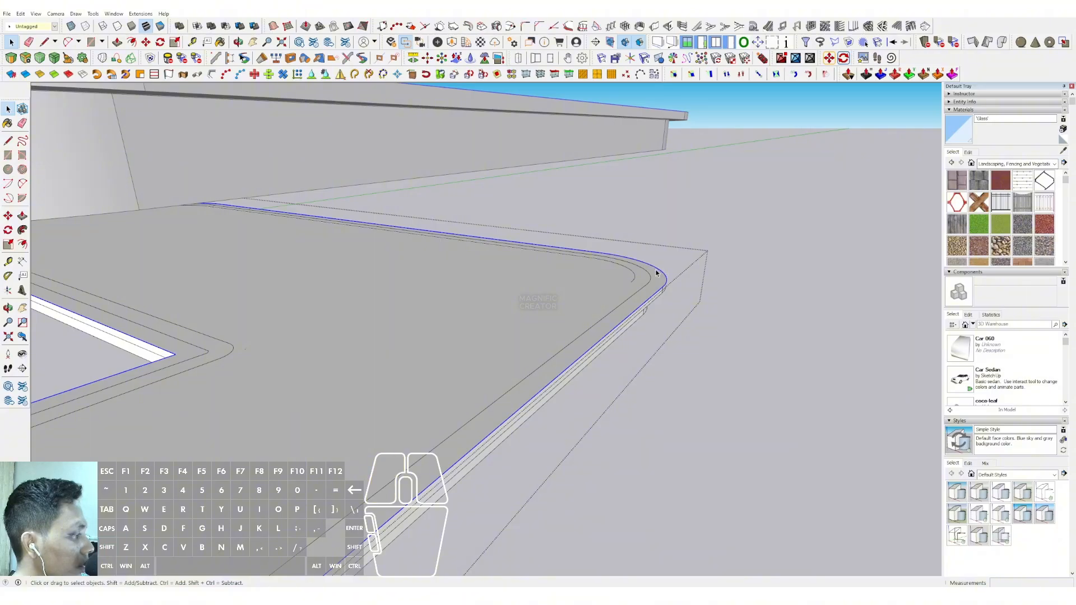
scroll(658, 268, down, 7)
scroll(582, 285, up, 1)
middle_drag(581, 292, 548, 292)
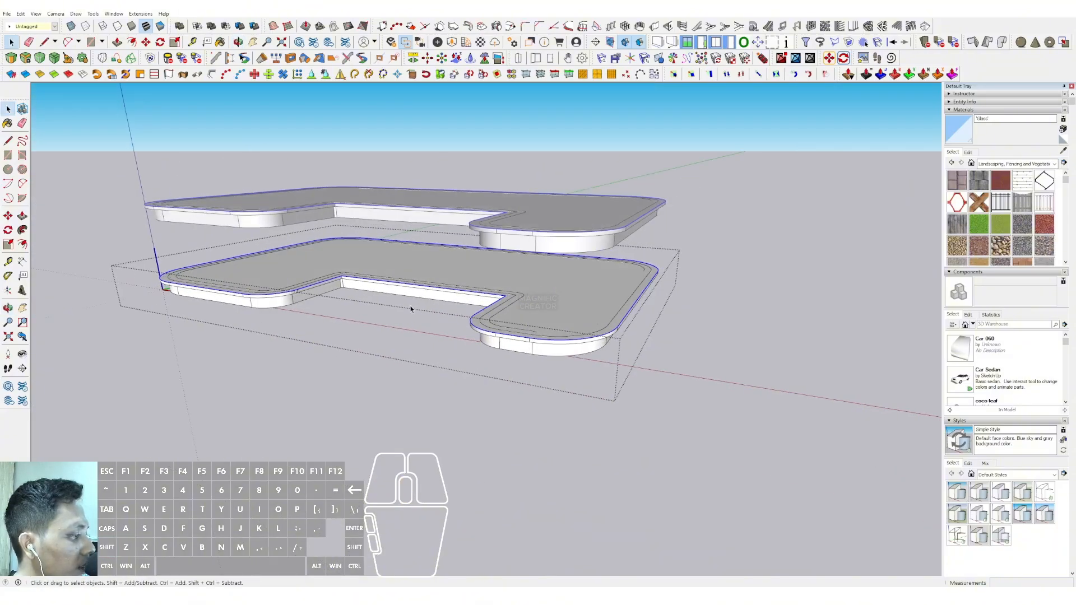
click(23, 16)
click(53, 55)
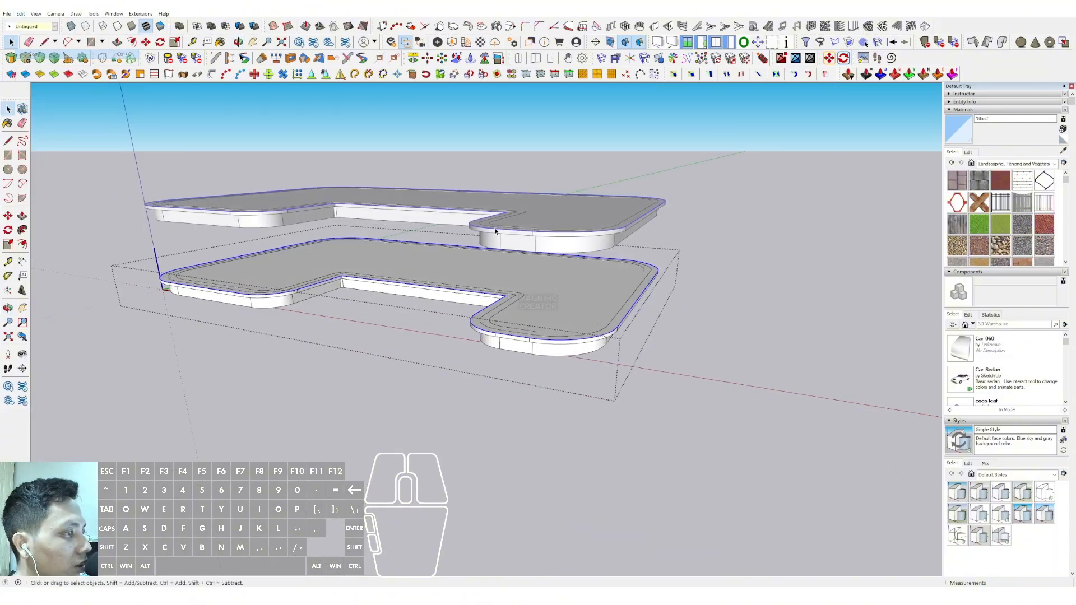
- Leave the slab's editing context, paste the copied outline in place, and move it straight down about 2858 mm
click(706, 232)
middle_drag(450, 269, 443, 278)
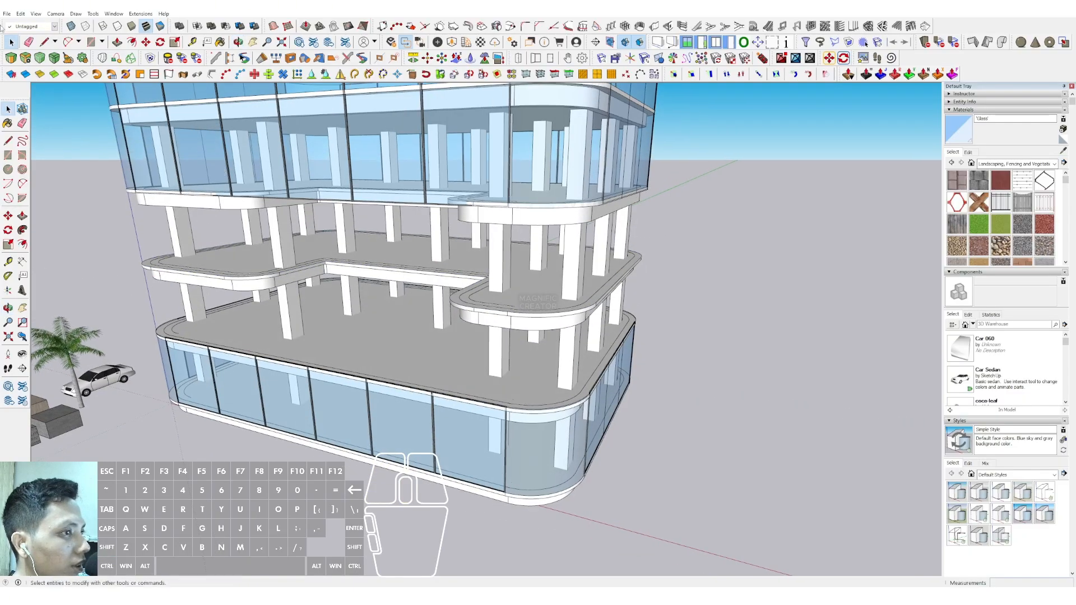
click(23, 14)
click(44, 73)
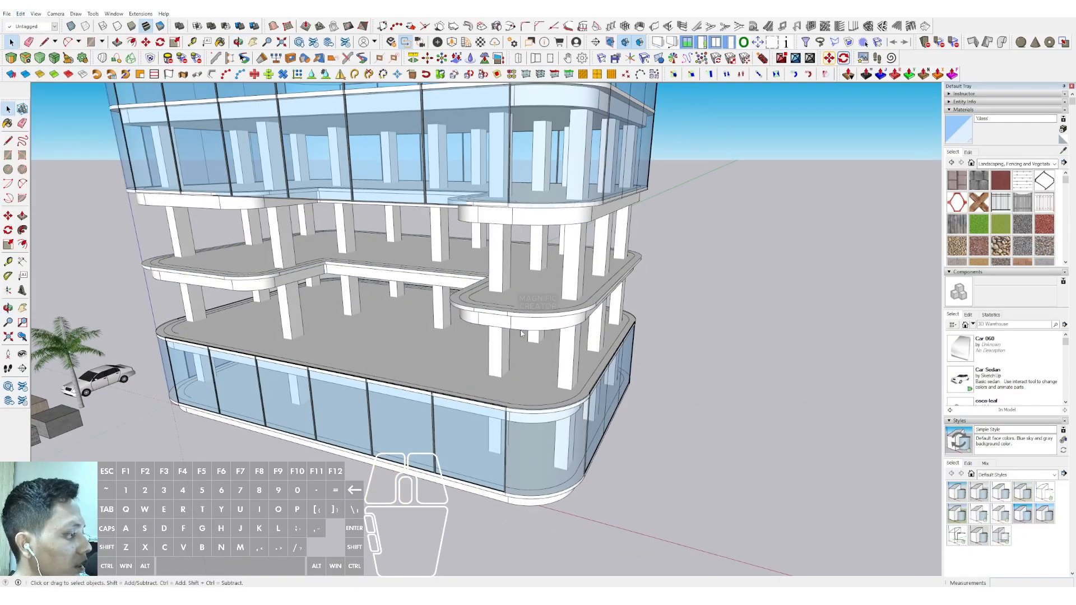
middle_drag(523, 331, 562, 262)
click(560, 253)
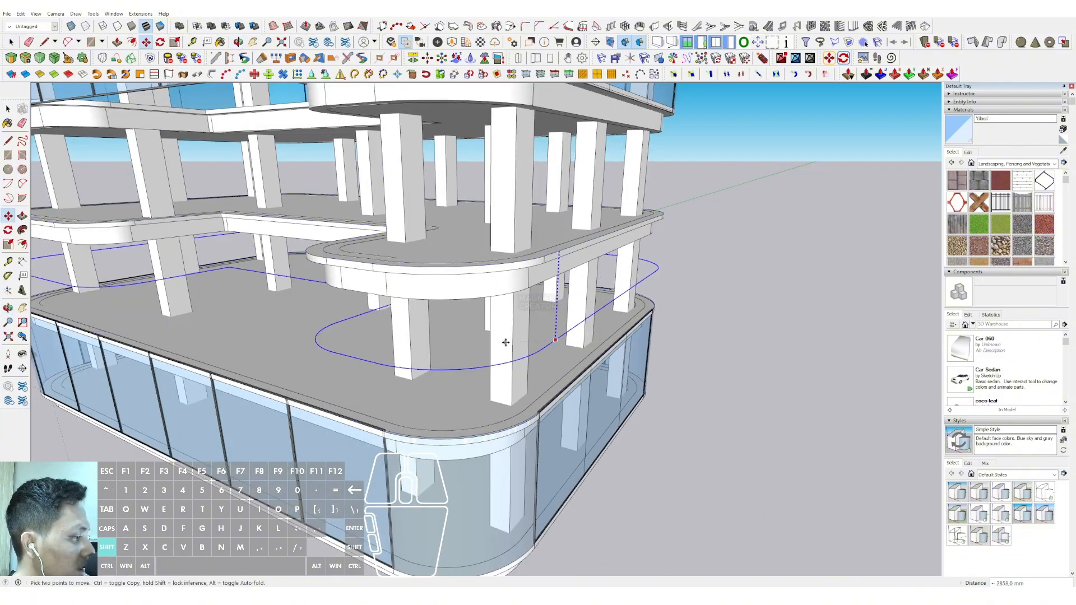
- Draw a line across the lowered outline to form its face, and erase the leftover line segments inside it
key(d)
scroll(561, 331, up, 3)
click(560, 331)
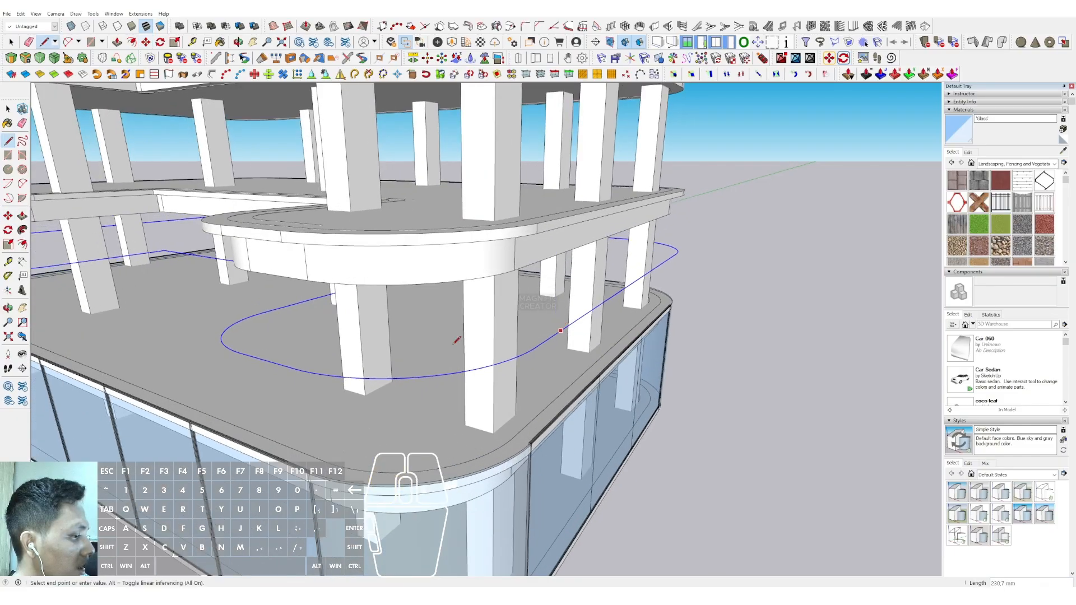
click(229, 349)
key(e)
click(279, 348)
key(space)
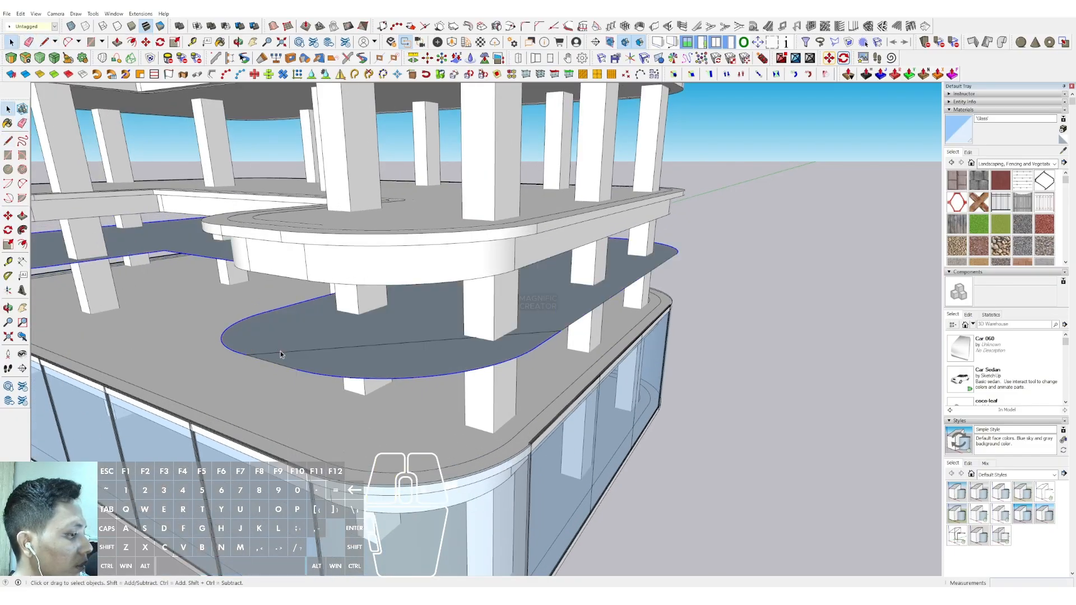
key(e)
click(367, 341)
key(space)
- Extrude the notched face down to the slab above the lower glass facade and up to the slab beneath the upper facade
scroll(558, 323, down, 2)
key(p)
click(555, 321)
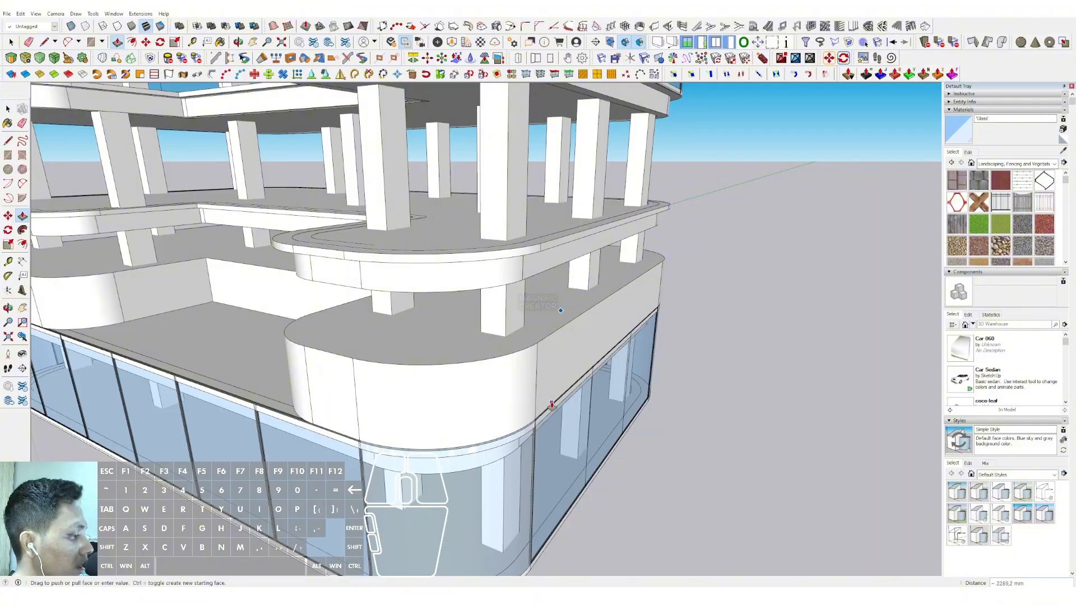
click(549, 337)
key(space)
key(p)
click(552, 312)
click(548, 244)
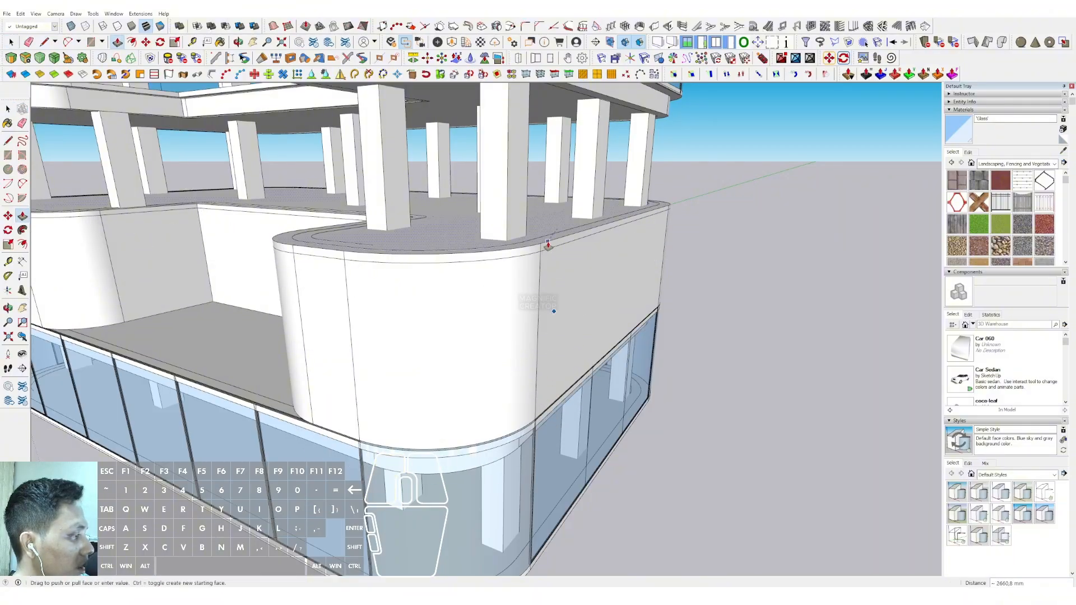
scroll(548, 245, down, 4)
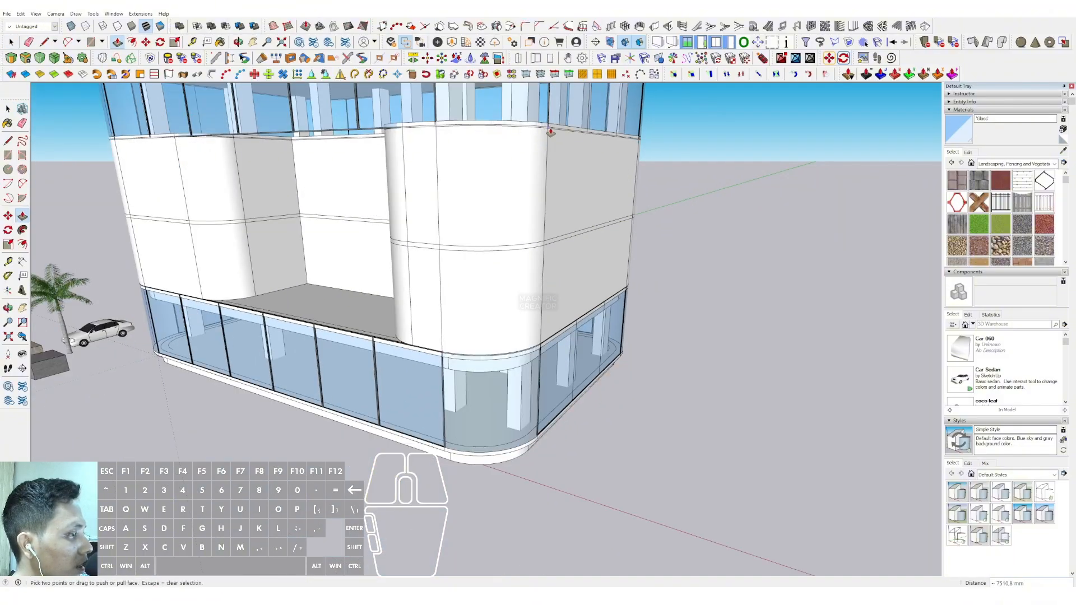
click(551, 133)
- Group the extruded notched volume, open the group, and delete its top and bottom faces to leave an open shell
scroll(551, 134, down, 2)
shift+middle_drag(545, 193, 555, 423)
key(space)
triple_click(544, 232)
right_click(543, 233)
click(569, 309)
triple_click(536, 221)
click(475, 243)
key(Delete)
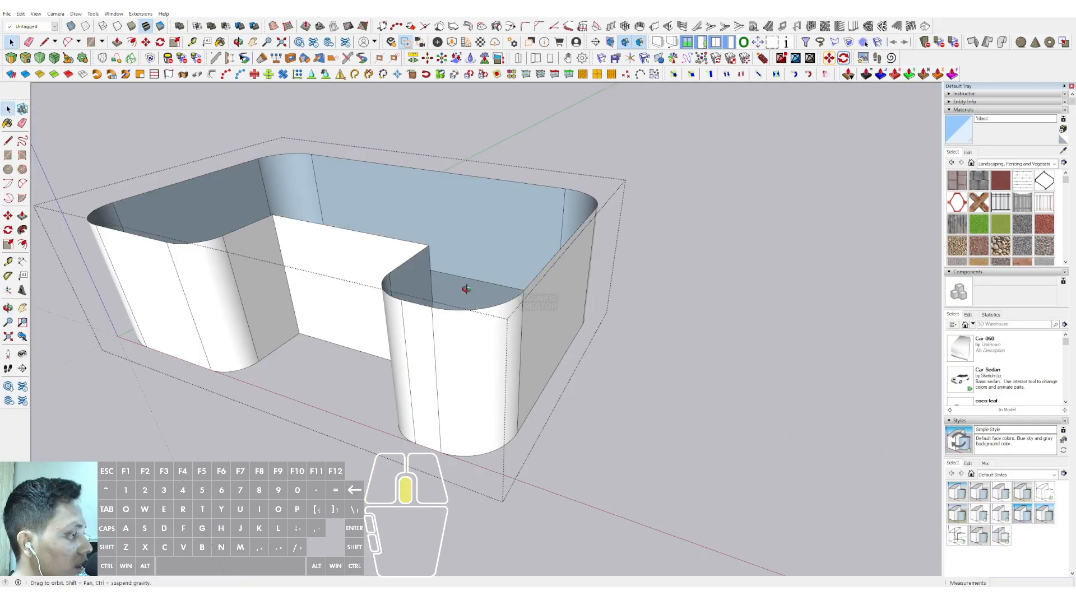
click(474, 297)
key(e)
- Divide the notch's back wall into four equal panels by copying its vertical corner edge across to the opposite corner
middle_drag(466, 289, 457, 258)
scroll(474, 298, down, 3)
middle_drag(437, 314, 540, 348)
scroll(476, 265, up, 2)
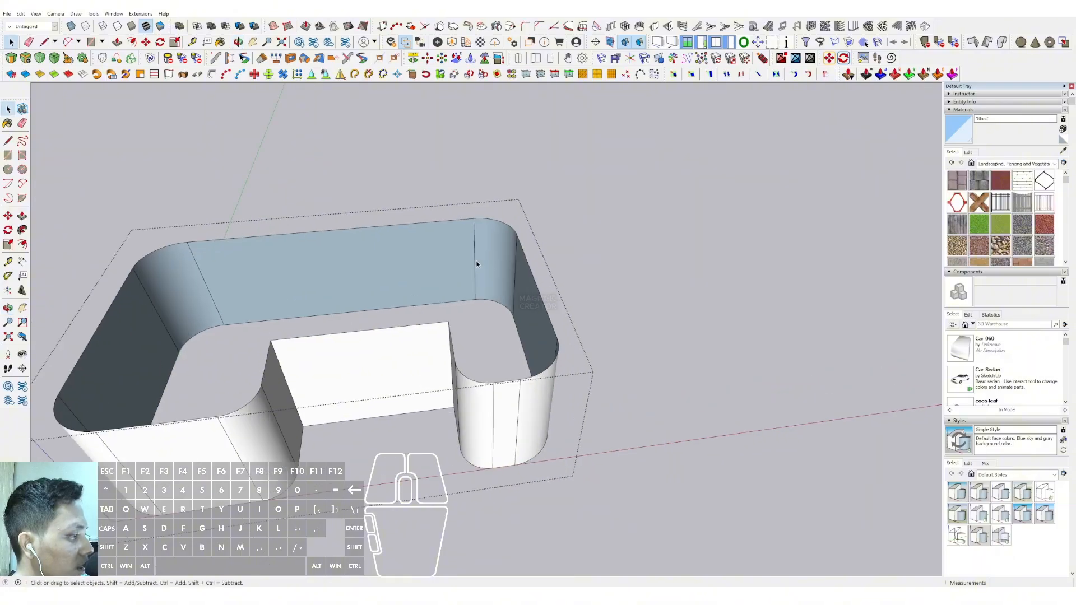
middle_drag(504, 245, 547, 333)
click(519, 361)
scroll(519, 361, up, 2)
scroll(547, 333, up, 2)
key(m)
key(ctrl)
click(541, 319)
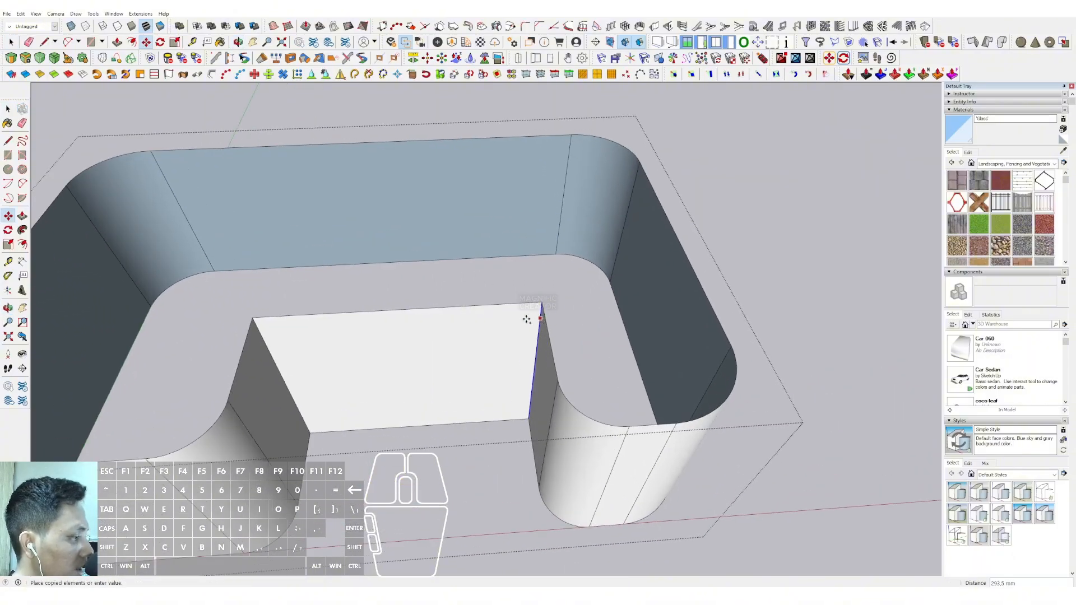
key(shift)
click(267, 366)
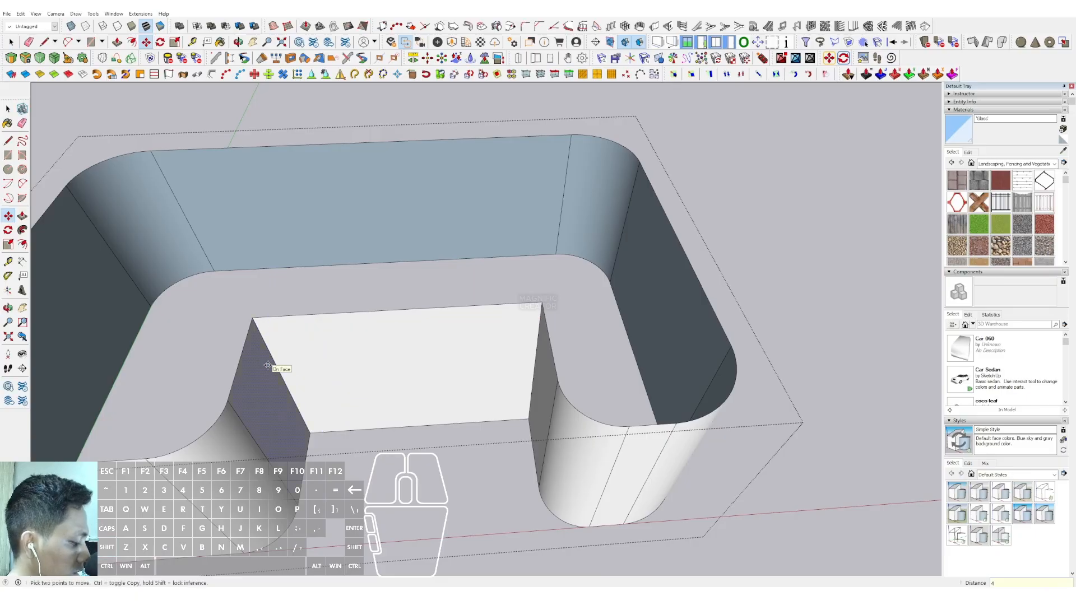
key(space)
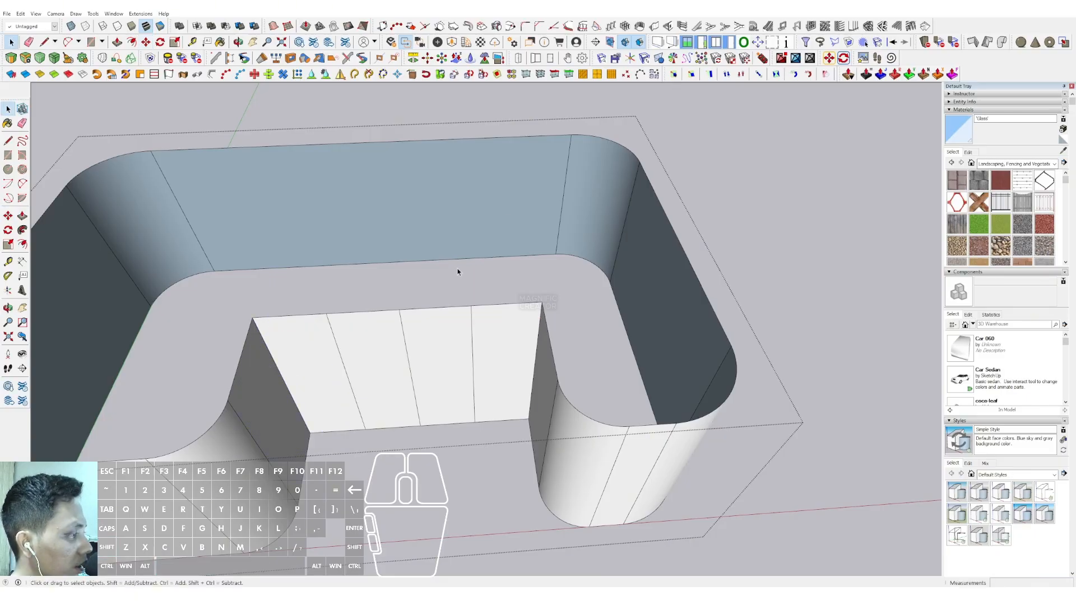
click(566, 186)
scroll(565, 186, up, 1)
key(m)
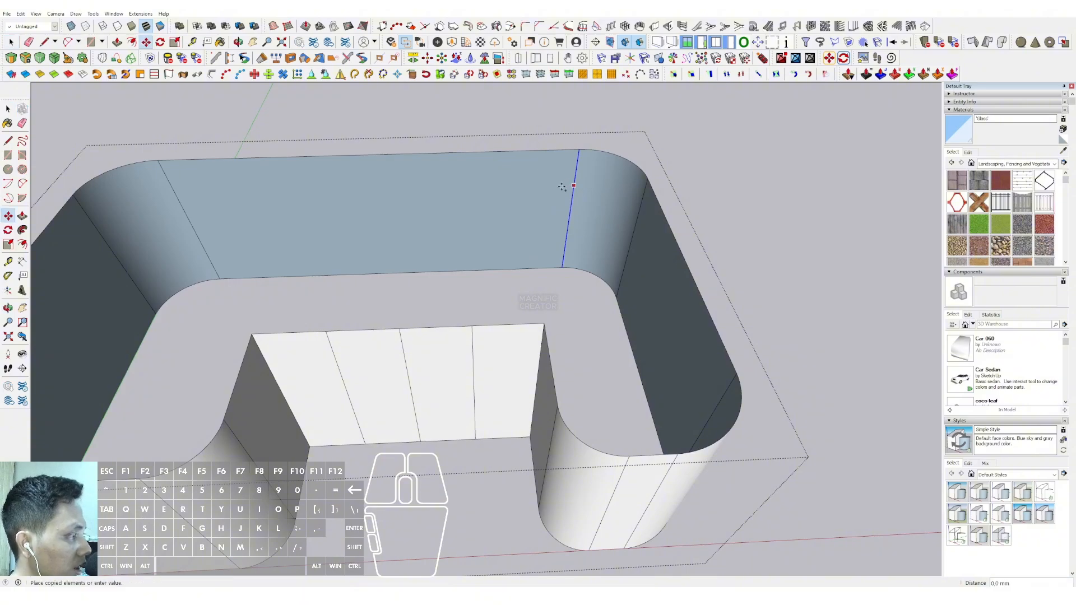
click(177, 195)
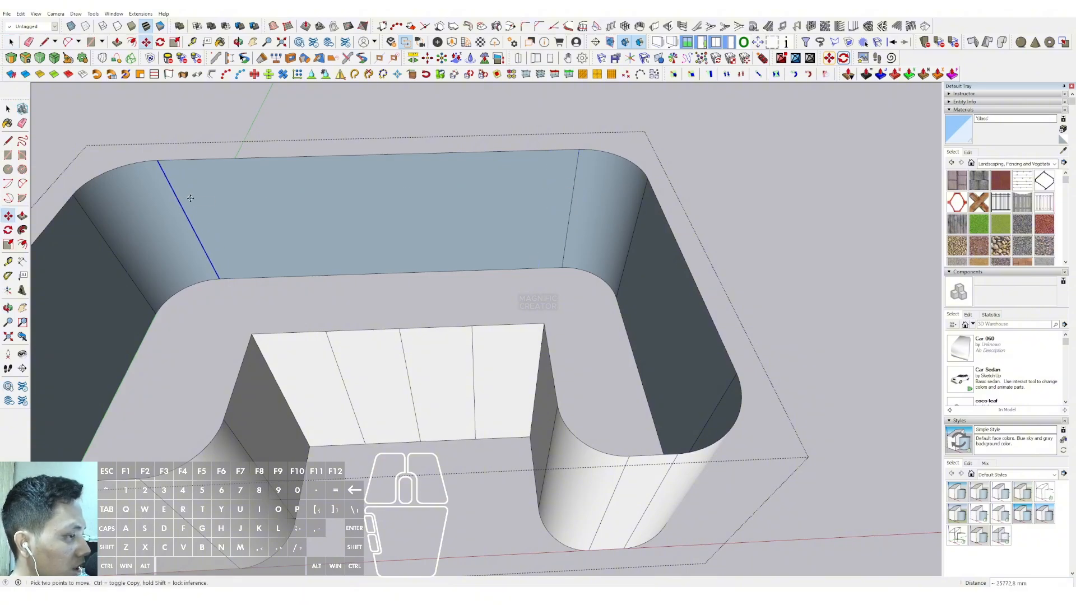
key(space)
- Divide the long wall opposite the notch into nine equal panels by copying its vertical end edge to the other end
click(573, 186)
shift+middle_drag(574, 186, 576, 192)
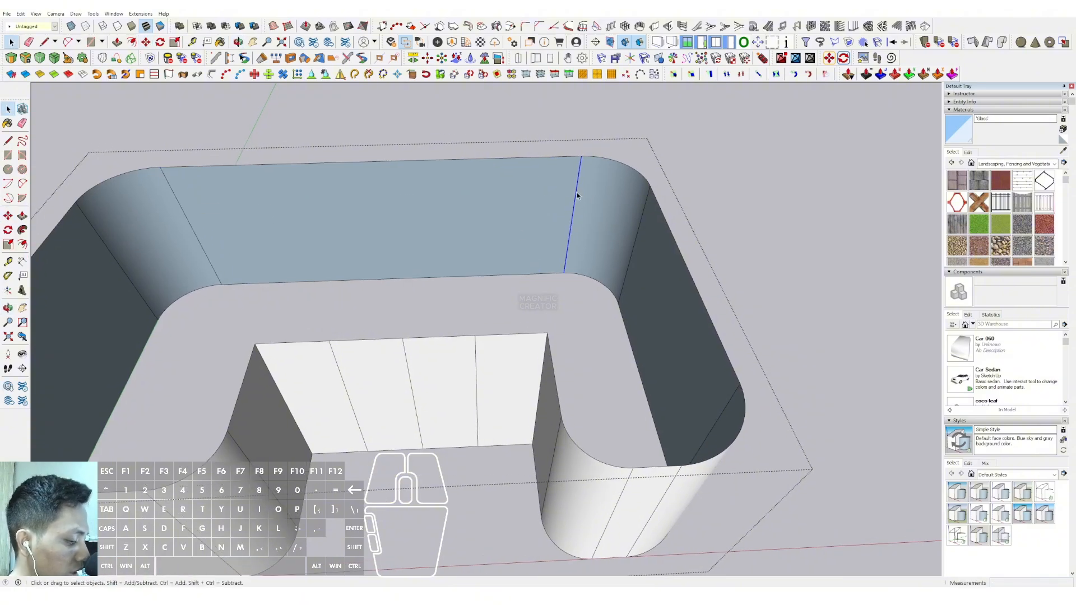
key(m)
key(ctrl)
click(578, 181)
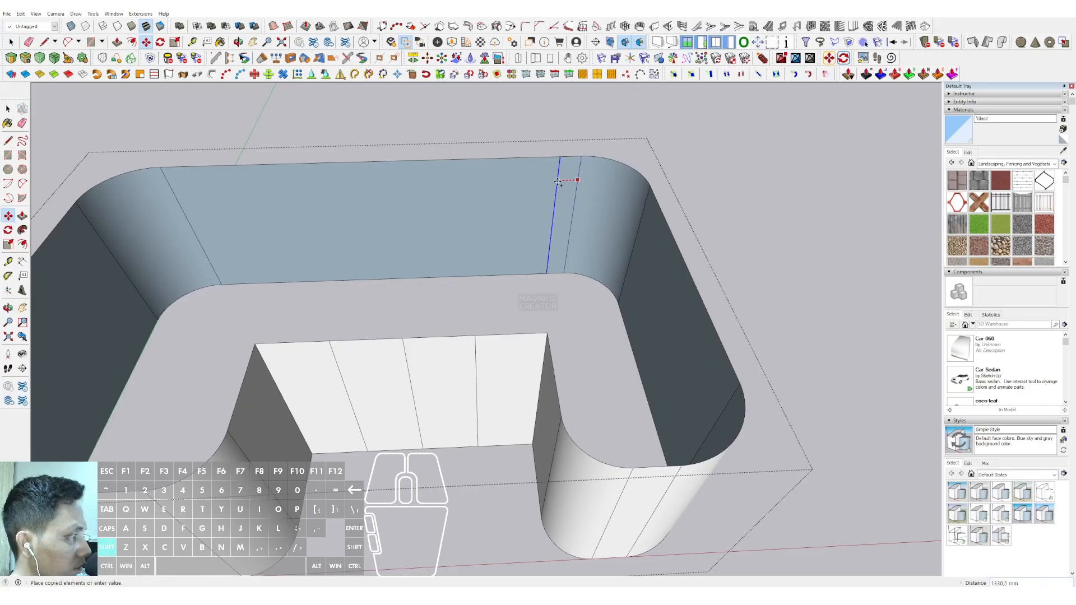
click(177, 195)
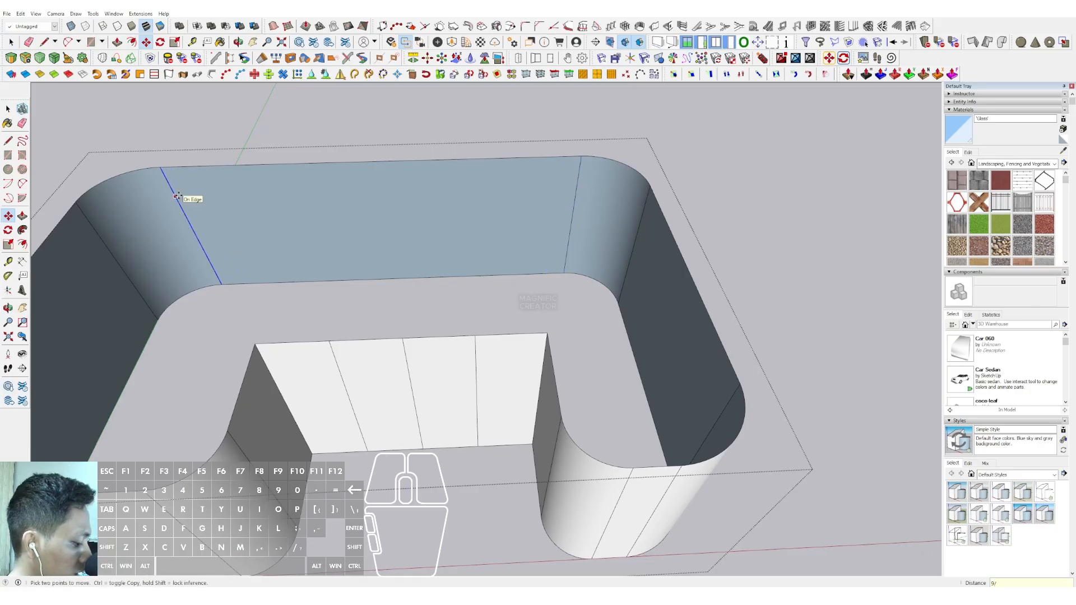
text(9/)
key(Return)
key(space)
- Divide the shell's two opposite outer side walls into four equal panels each with copies of their vertical end edges
middle_drag(187, 199, 366, 342)
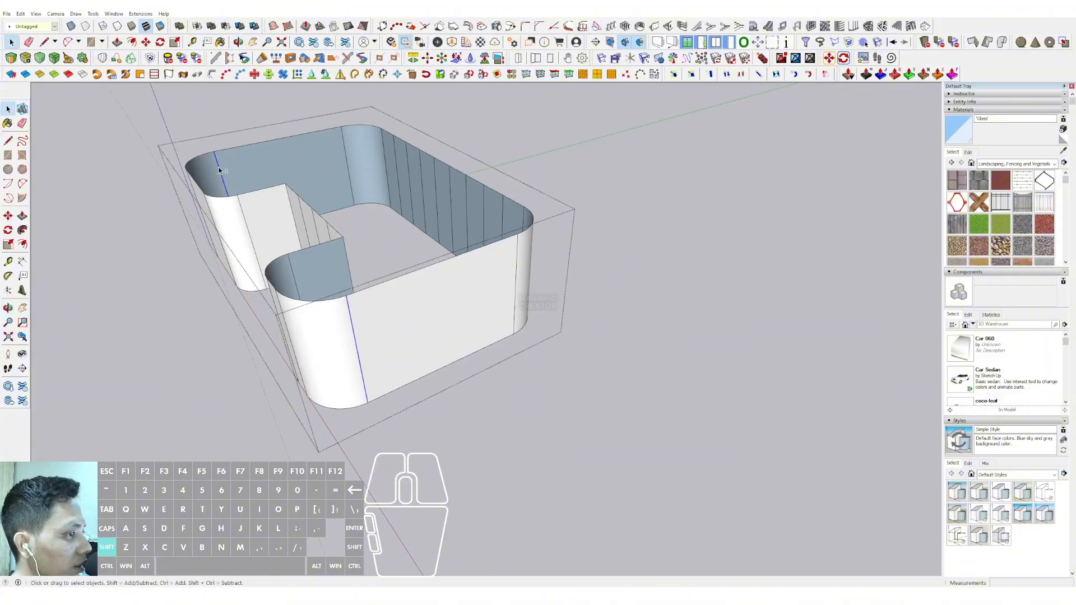
scroll(359, 314, up, 3)
key(m)
click(351, 306)
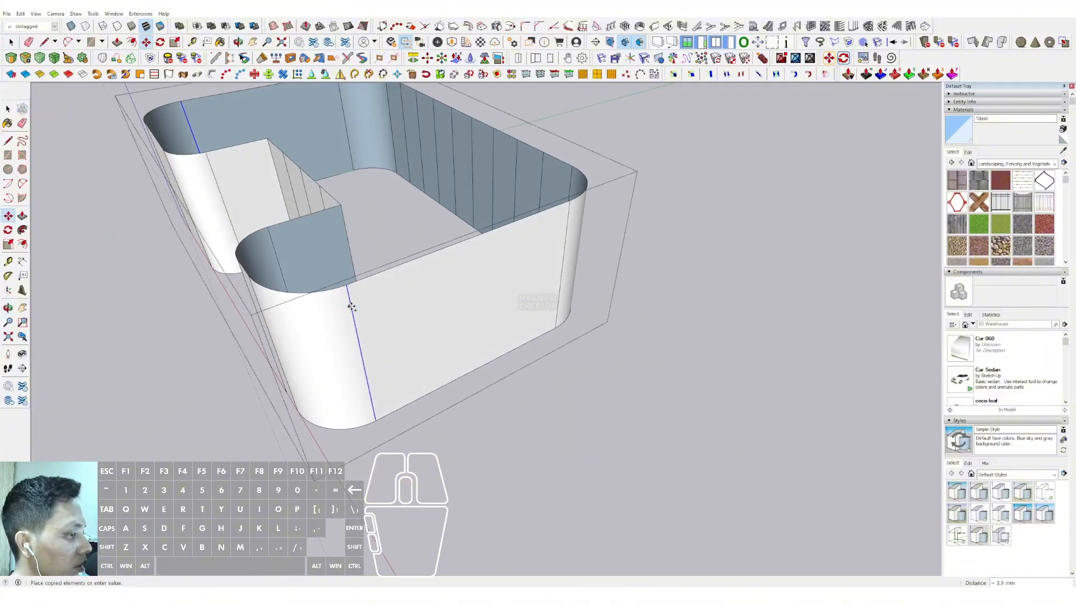
key(space)
scroll(359, 306, up, 4)
key(m)
key(ctrl)
click(340, 292)
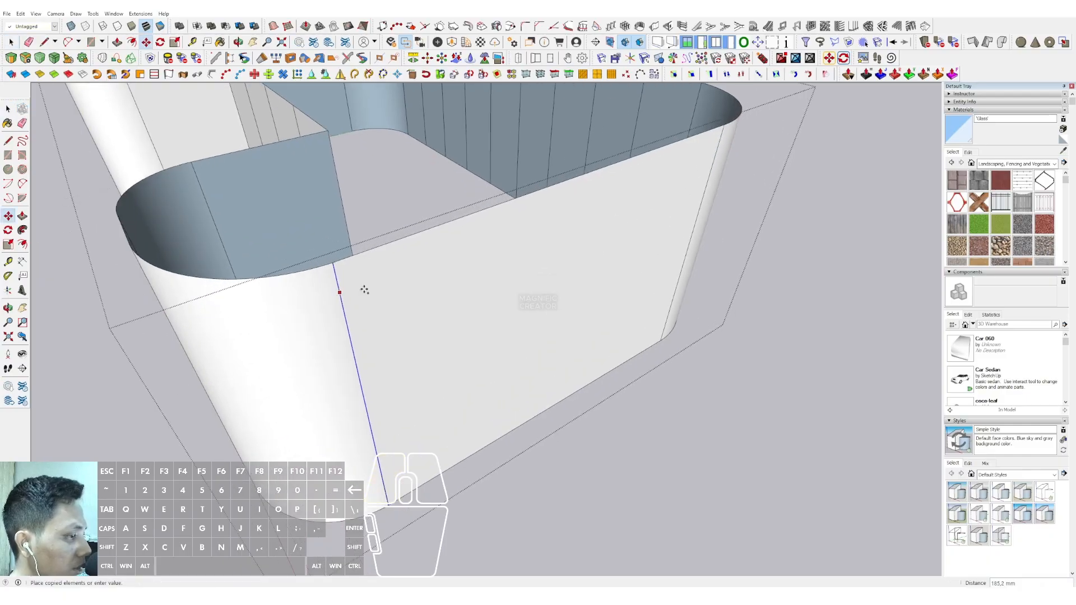
middle_drag(377, 281, 573, 207)
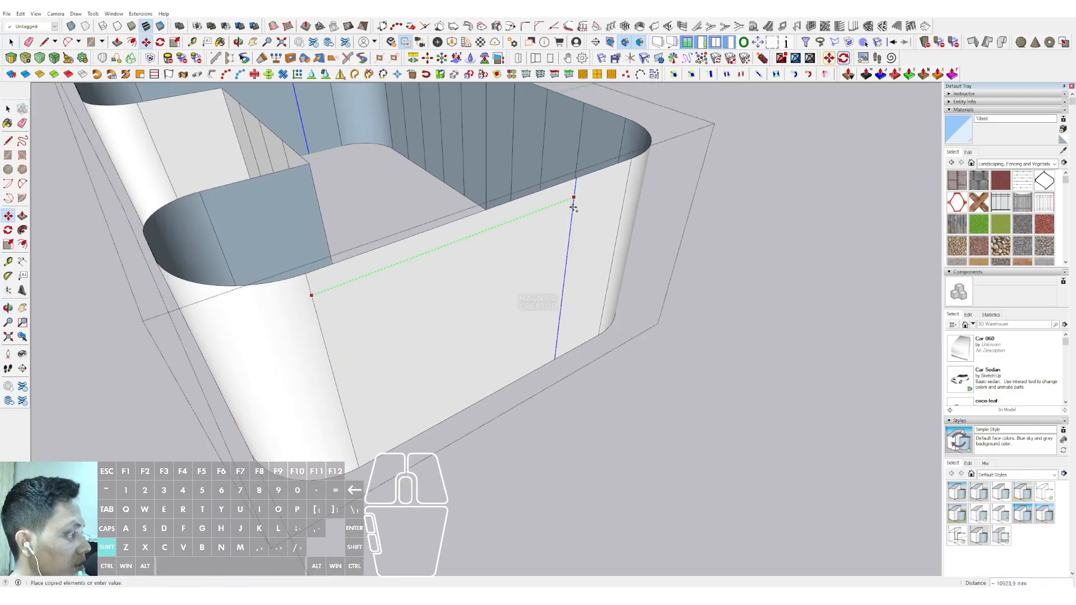
click(626, 184)
text(4)
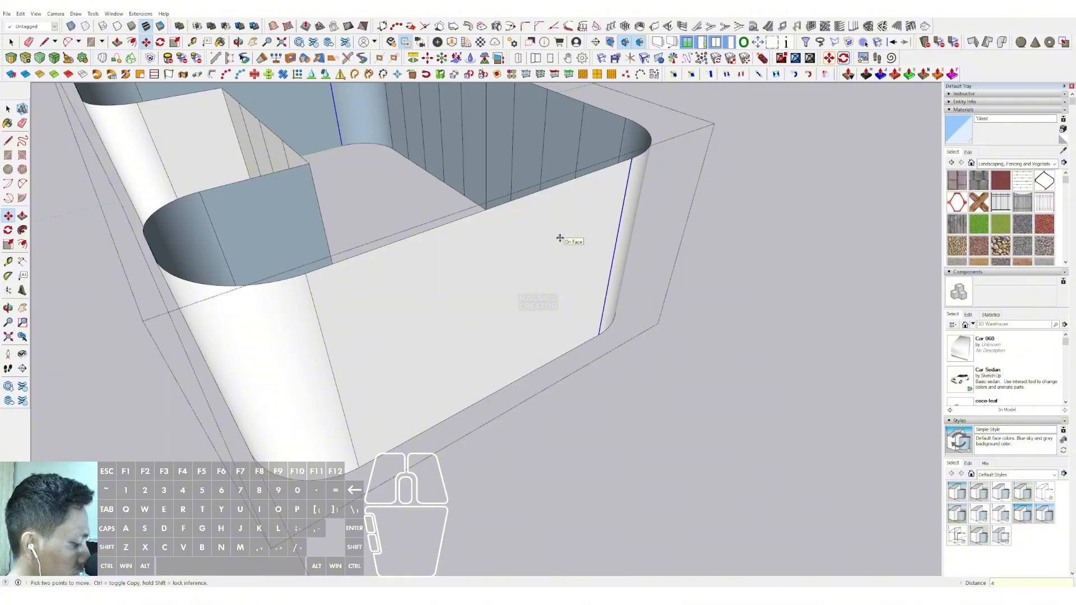
text(/)
key(Return)
key(space)
- Select all of the notched shell's flat wall panels, leaving its rounded corner faces out of the selection
scroll(547, 241, down, 5)
scroll(434, 287, down, 1)
middle_drag(519, 271, 478, 274)
triple_click(439, 308)
middle_drag(439, 308, 500, 333)
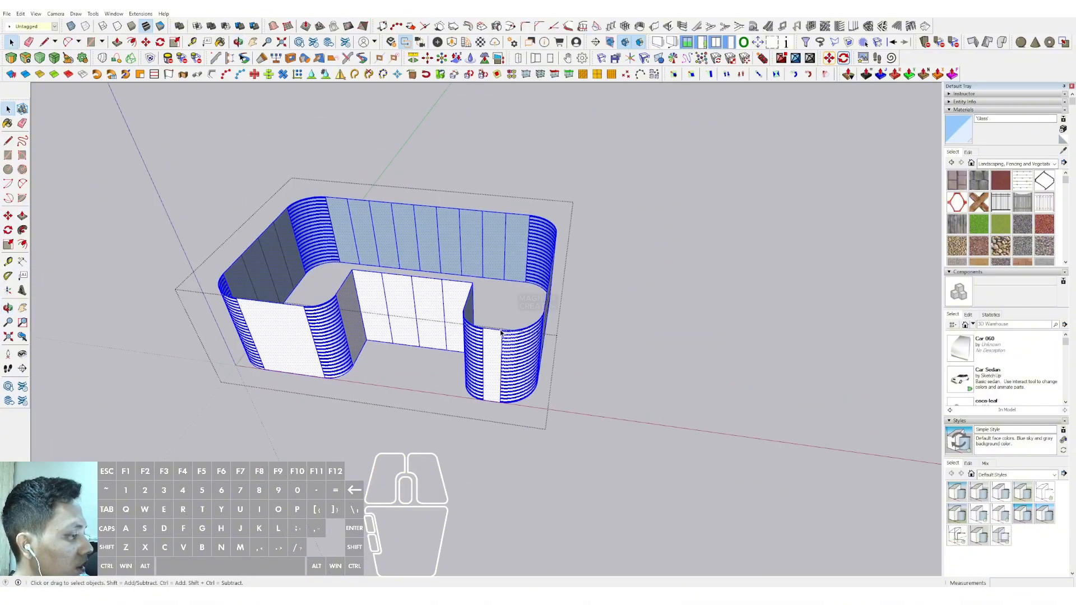
scroll(501, 333, up, 1)
middle_drag(527, 370, 491, 344)
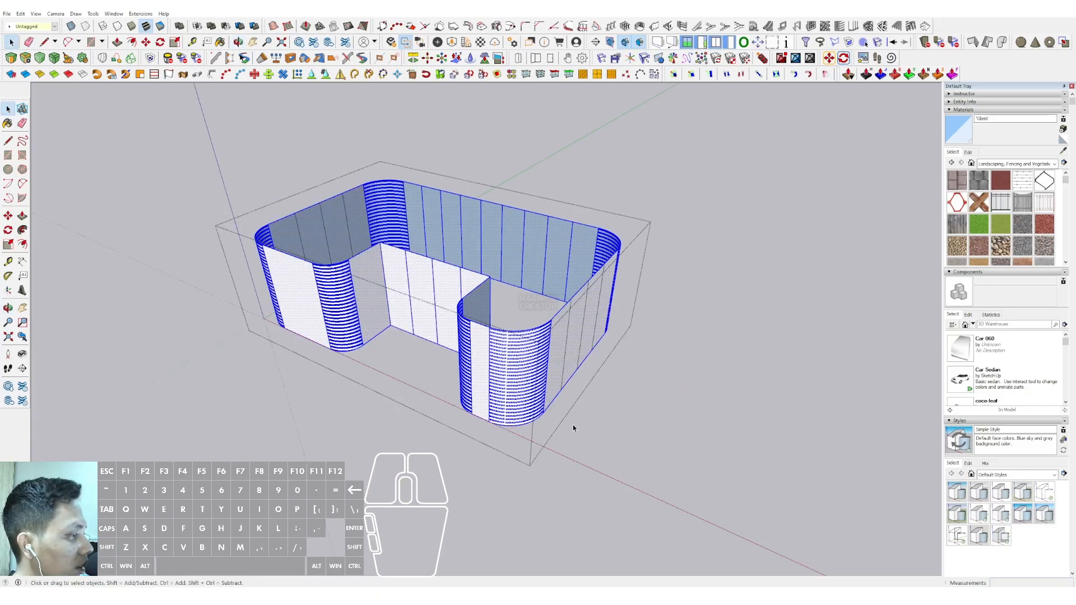
drag(630, 457, 181, 157)
scroll(533, 360, up, 2)
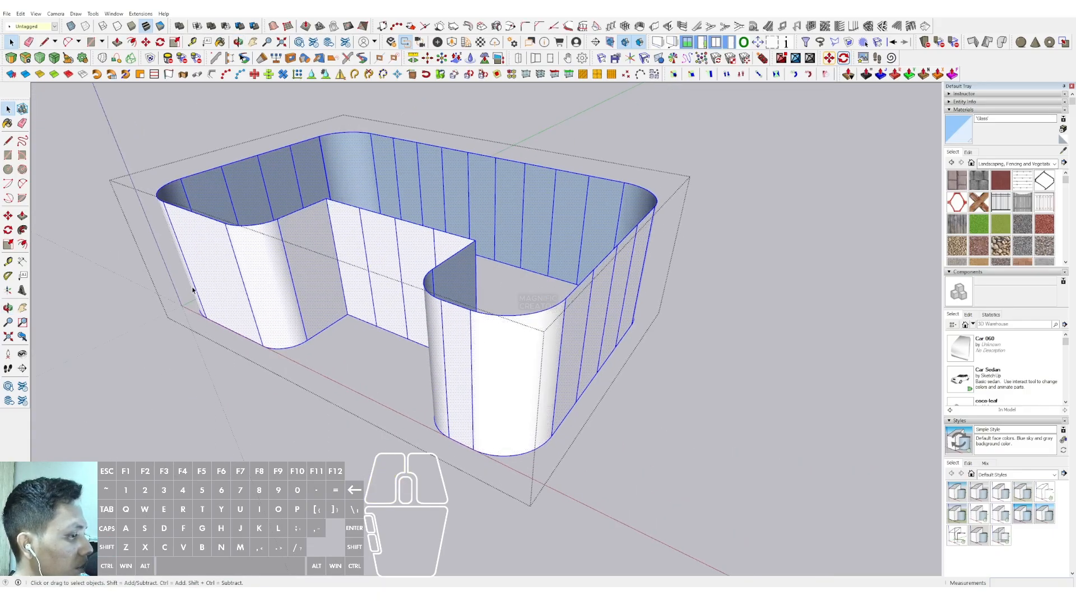
middle_drag(501, 285, 486, 264)
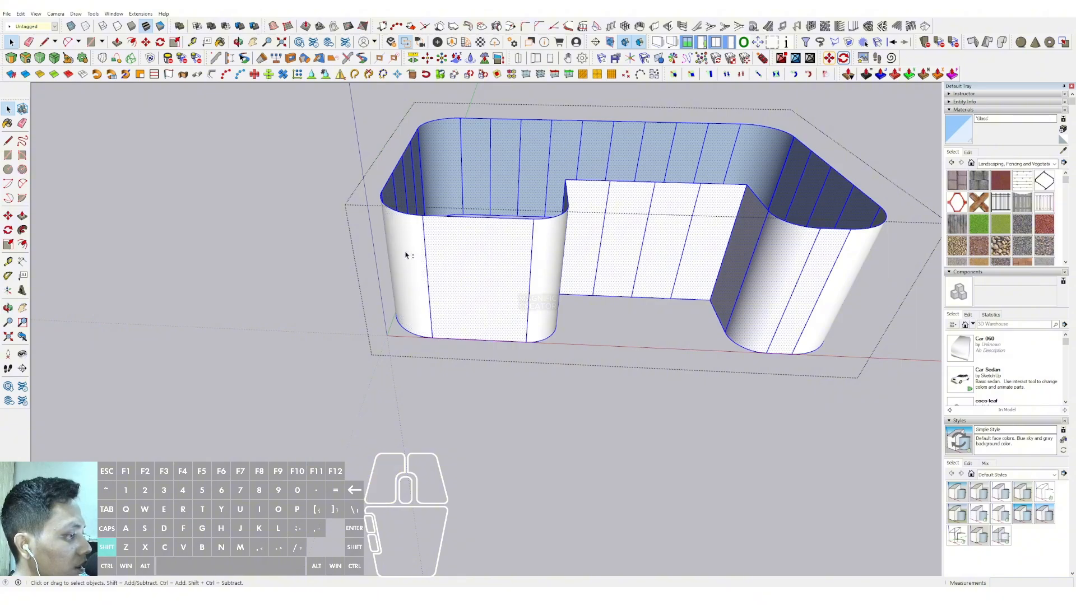
middle_drag(423, 202, 419, 229)
shift+click(418, 190)
middle_drag(625, 205, 617, 207)
shift+click(738, 188)
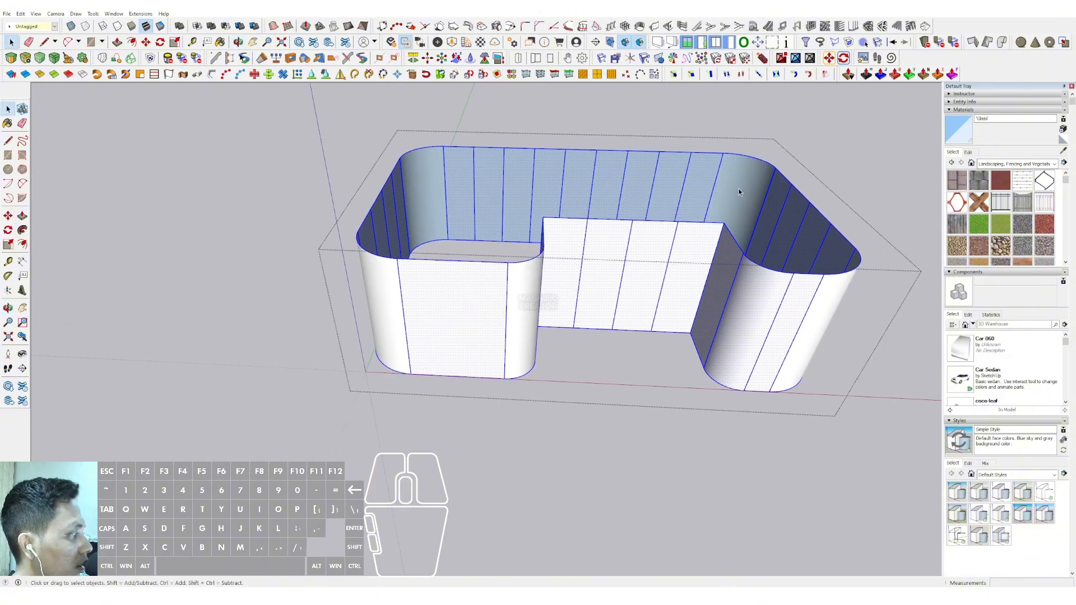
middle_drag(738, 188, 352, 292)
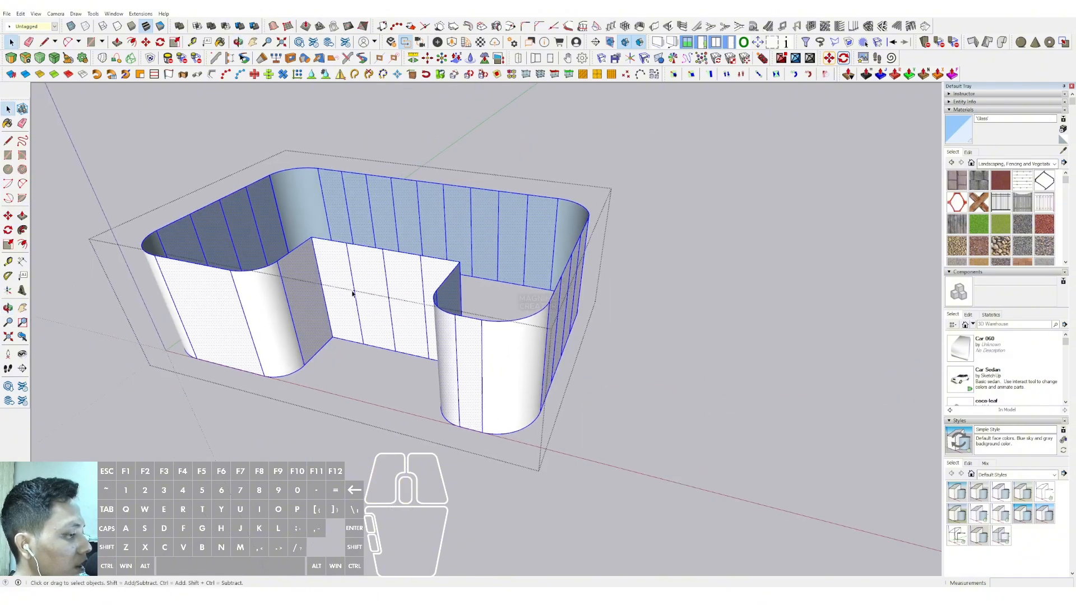
- Try to generate a lattice on the selected panels with 50 mm width and depth, Gray frames and Glass panes
click(141, 13)
click(163, 110)
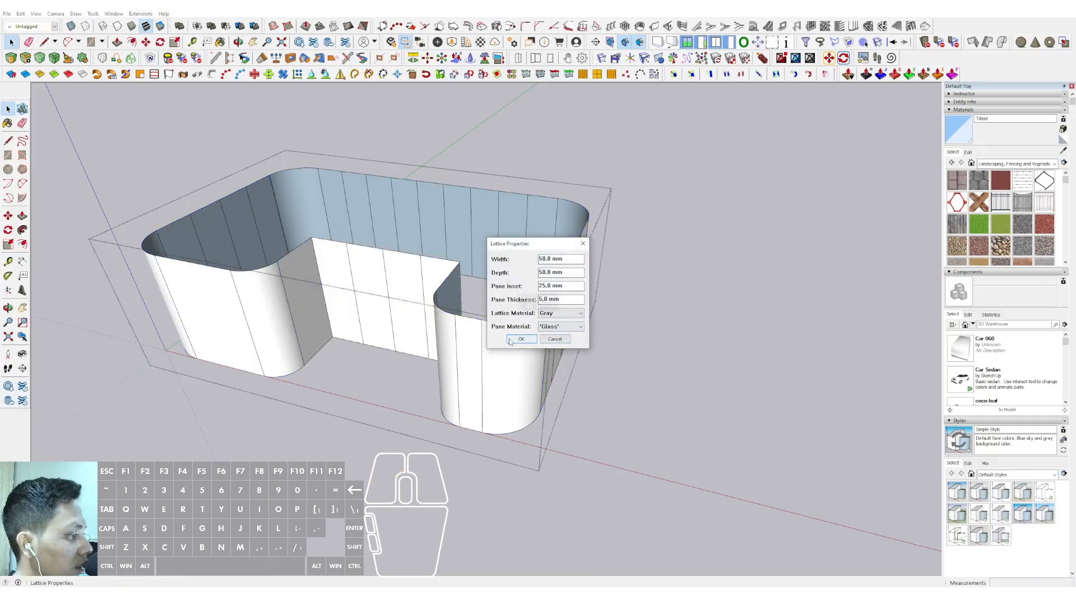
click(520, 340)
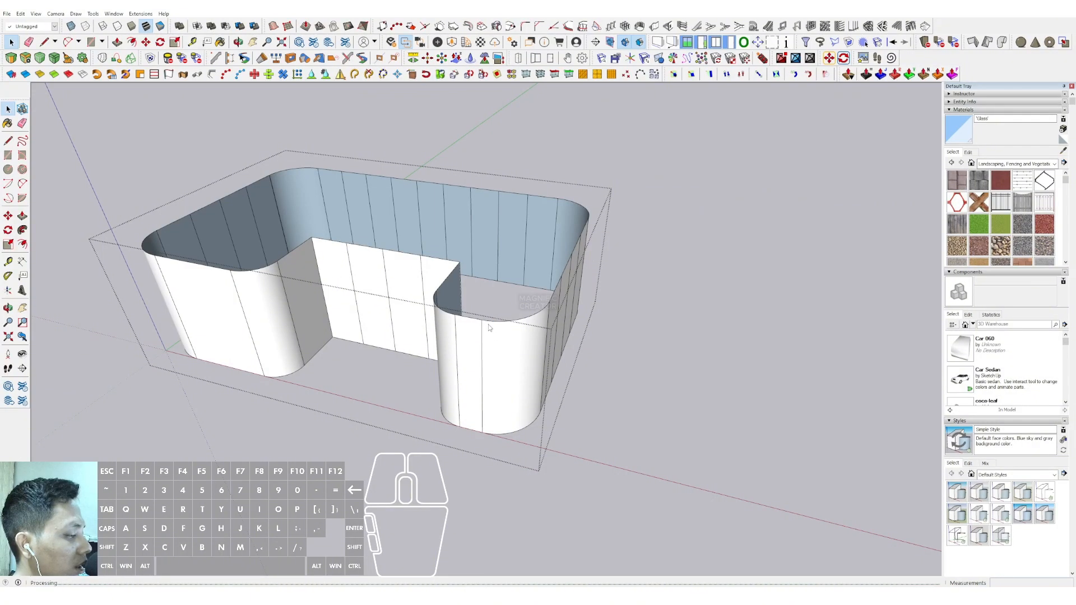
middle_drag(489, 328, 469, 341)
key(ctrl+z)
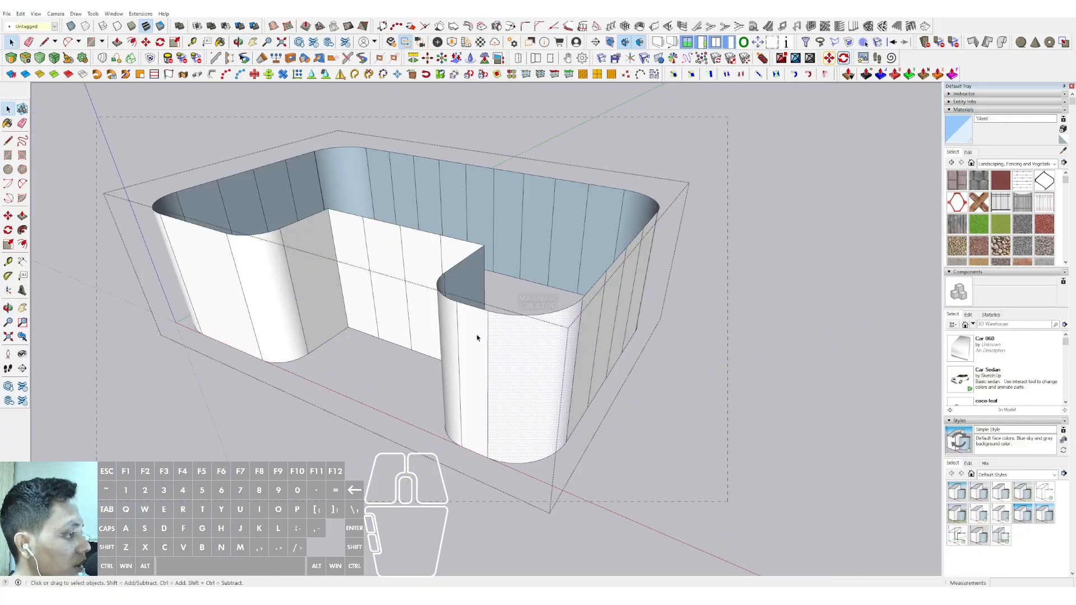
- Convert the shell's panels except the rounded corners into a lattice: 50 mm width and depth, 25 mm inset, 5 mm panes, Gray frames, Glass panes
triple_click(478, 339)
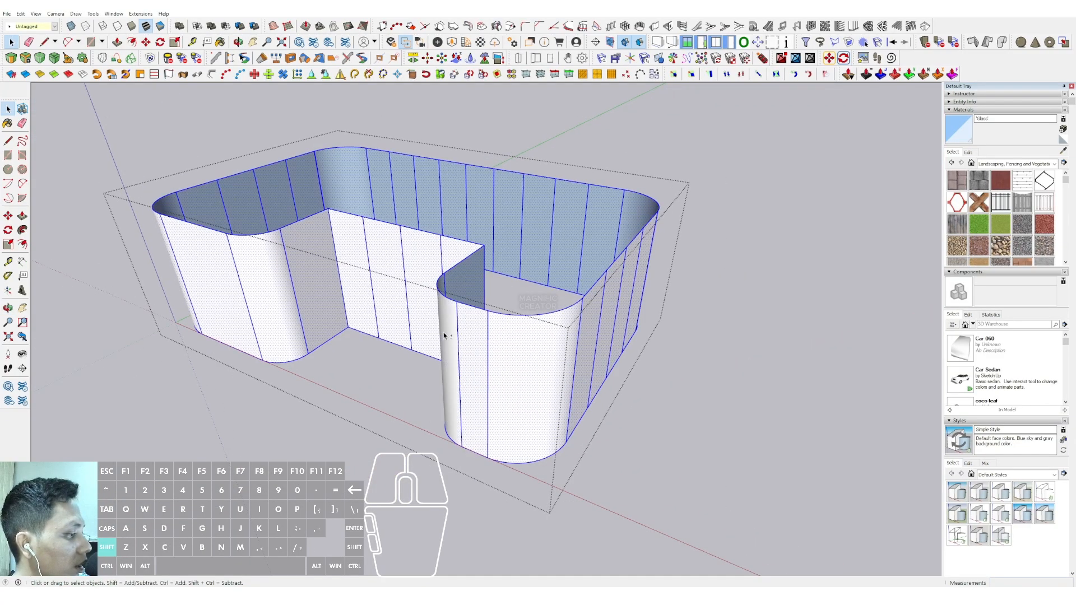
shift+click(171, 256)
middle_drag(504, 228, 632, 228)
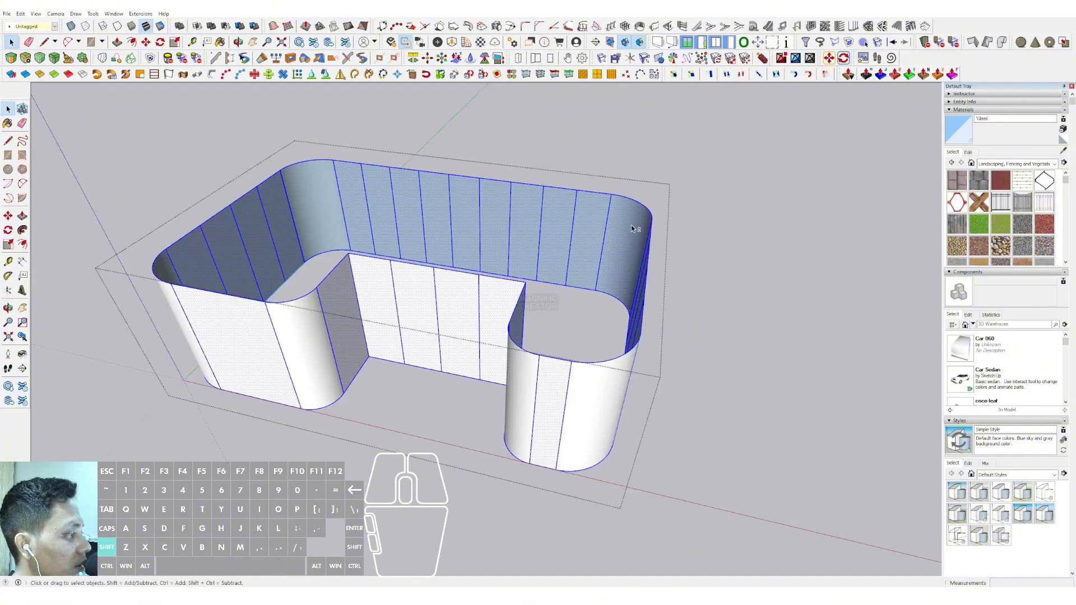
scroll(501, 330, down, 1)
middle_drag(501, 331, 449, 321)
shift+middle_drag(407, 280, 289, 247)
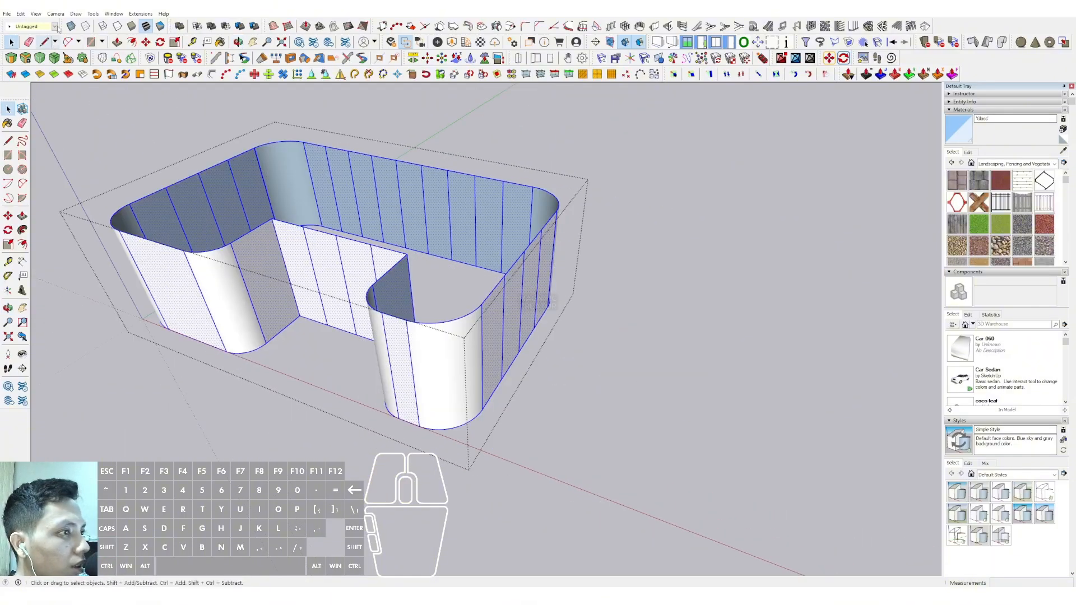
click(133, 15)
click(153, 109)
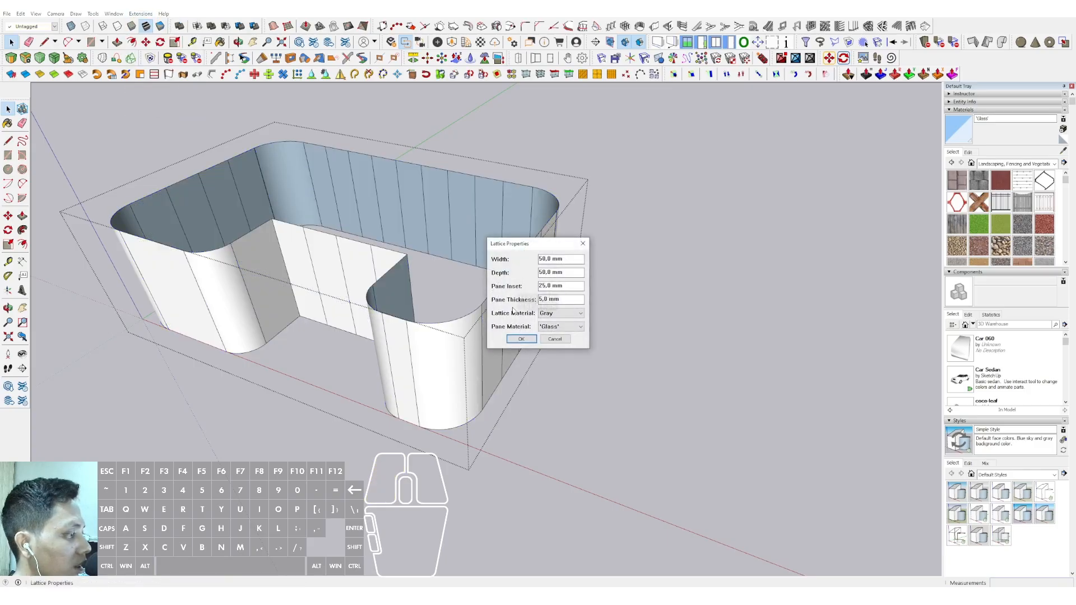
click(521, 339)
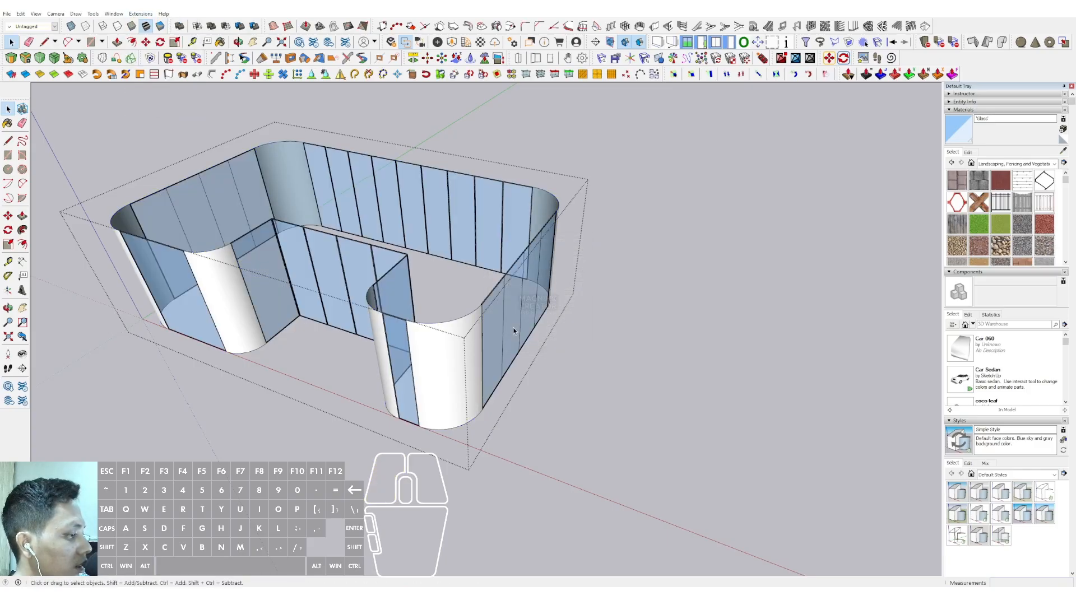
- Paint the notched shell's rounded corner faces with the Glass material and close the group
click(956, 126)
scroll(450, 352, up, 1)
click(450, 345)
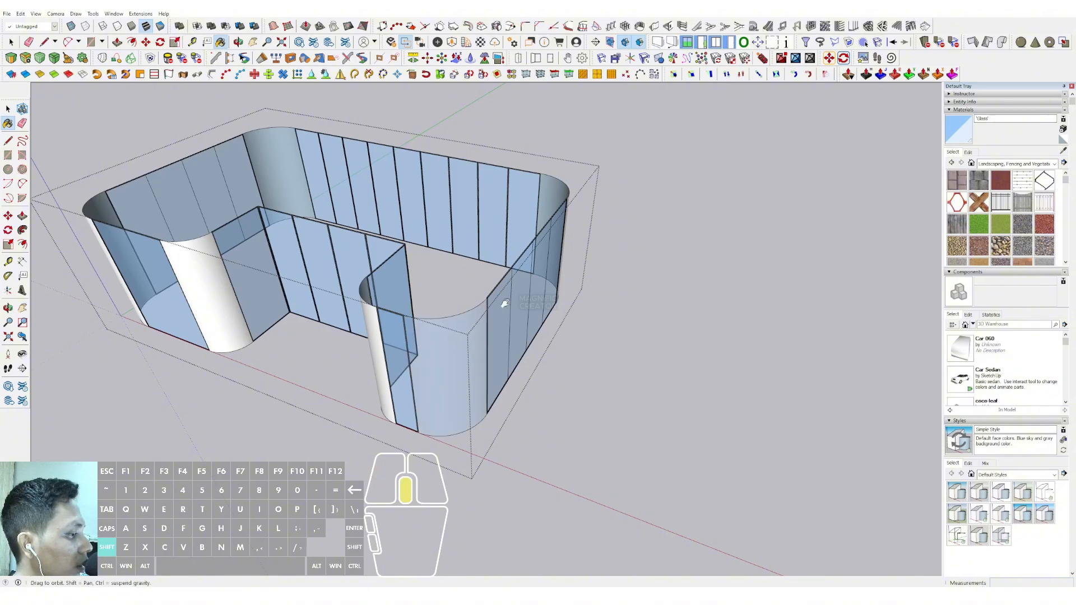
shift+middle_drag(505, 304, 620, 261)
click(527, 293)
click(335, 260)
click(231, 229)
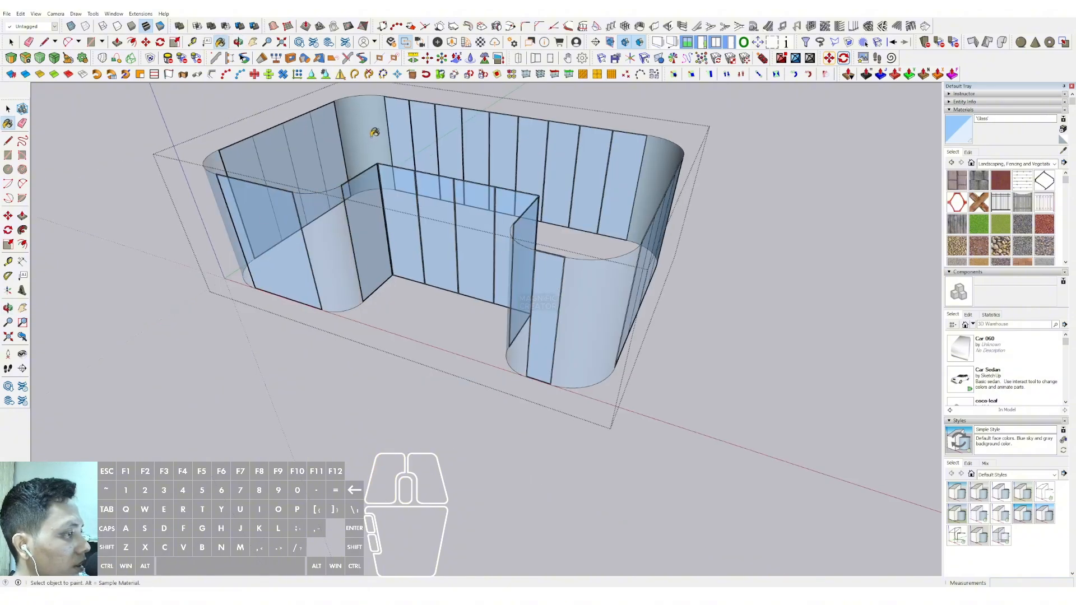
click(374, 134)
click(657, 171)
key(space)
scroll(567, 254, down, 1)
scroll(567, 254, down, 2)
click(789, 202)
- Darken the Glass material to a grey-blue with saturation 25 and lightness 28, and raise its opacity
middle_drag(541, 236, 526, 147)
click(969, 152)
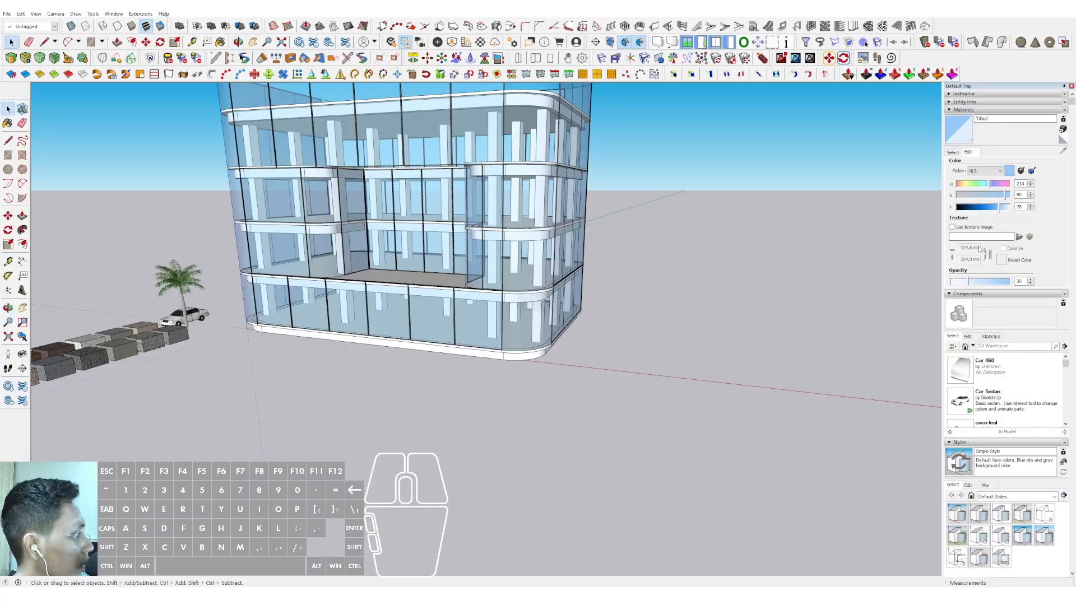
click(982, 208)
drag(974, 283, 984, 282)
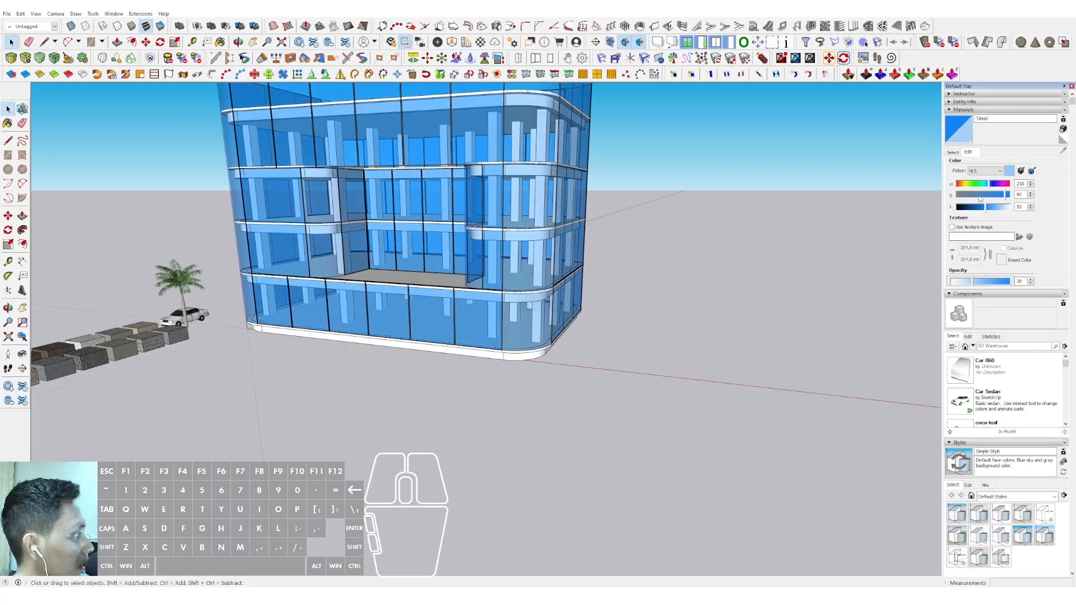
drag(980, 198, 973, 197)
click(979, 209)
scroll(577, 247, down, 2)
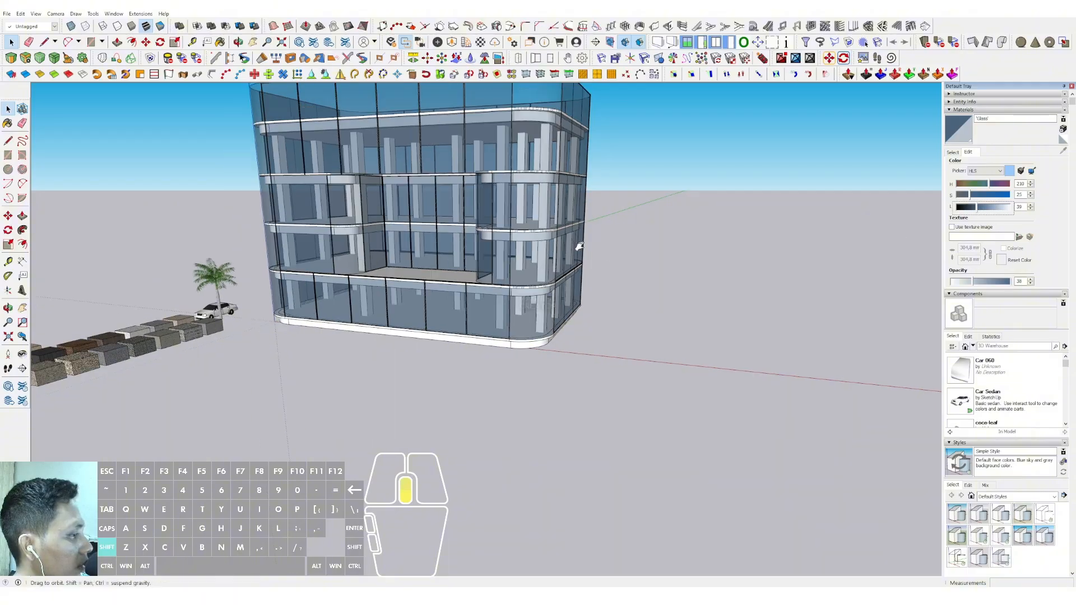
shift+middle_drag(577, 247, 549, 330)
middle_drag(549, 331, 487, 301)
scroll(492, 308, up, 3)
scroll(441, 278, up, 2)
middle_drag(412, 254, 427, 278)
click(971, 208)
scroll(437, 259, down, 2)
- Make the slab component directly above the notched storeys unique and open it for editing
scroll(428, 275, up, 4)
middle_drag(488, 226, 549, 242)
scroll(559, 209, up, 3)
scroll(550, 242, up, 2)
right_click(550, 216)
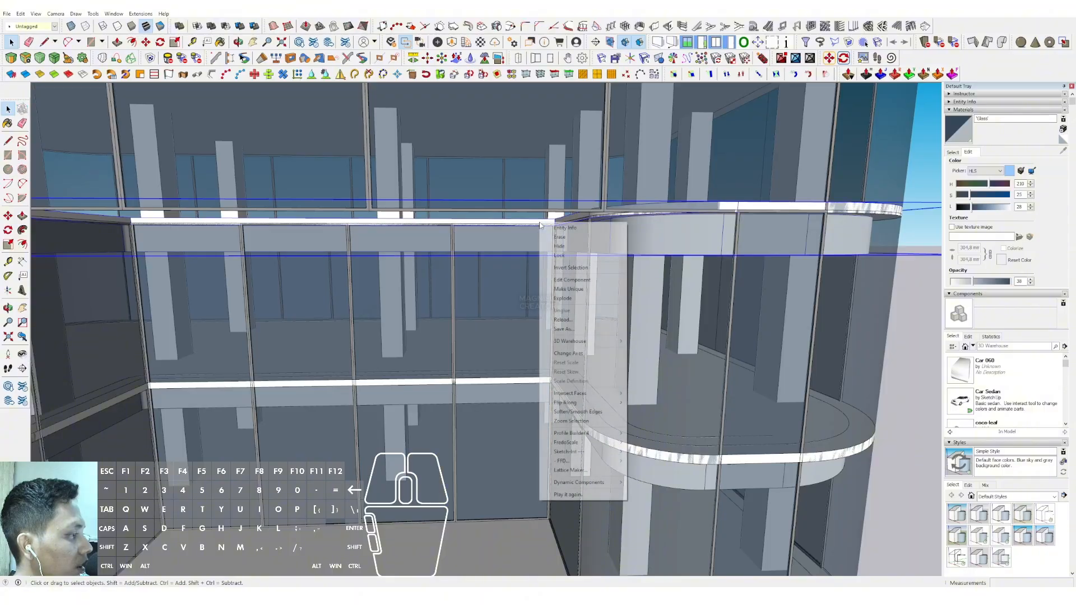
click(562, 289)
triple_click(506, 224)
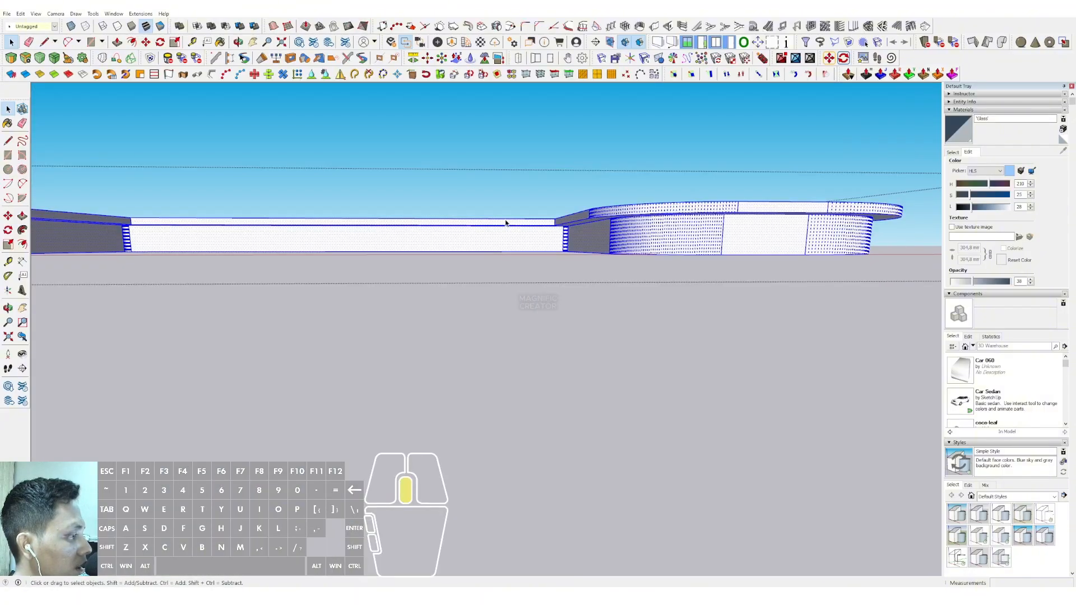
middle_drag(507, 224, 565, 306)
scroll(564, 306, down, 2)
scroll(641, 371, up, 1)
key(l)
click(657, 378)
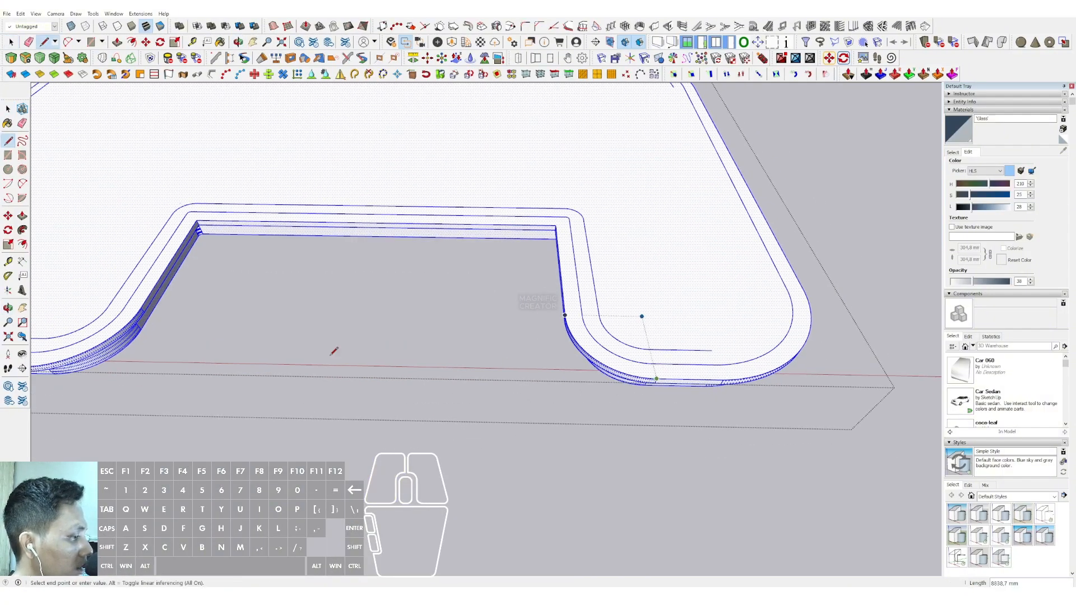
scroll(365, 370, down, 2)
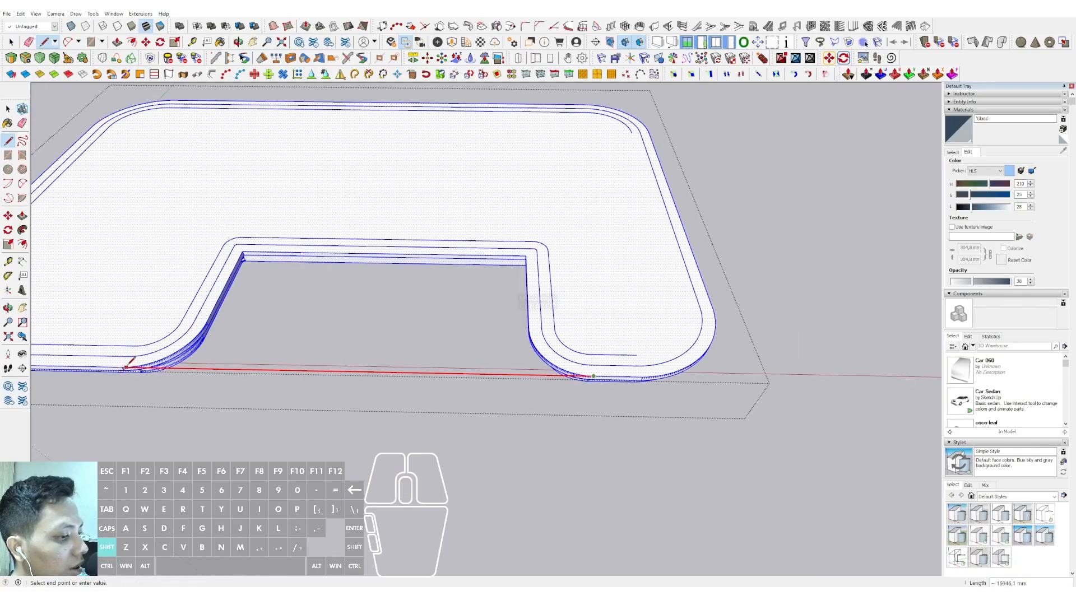
- Erase the leftover inset outlines around the notch on the slab's top face
key(e)
mouse_move(124, 366)
middle_down()
mouse_move(418, 313)
mouse_move(517, 373)
mouse_move(567, 357)
middle_up()
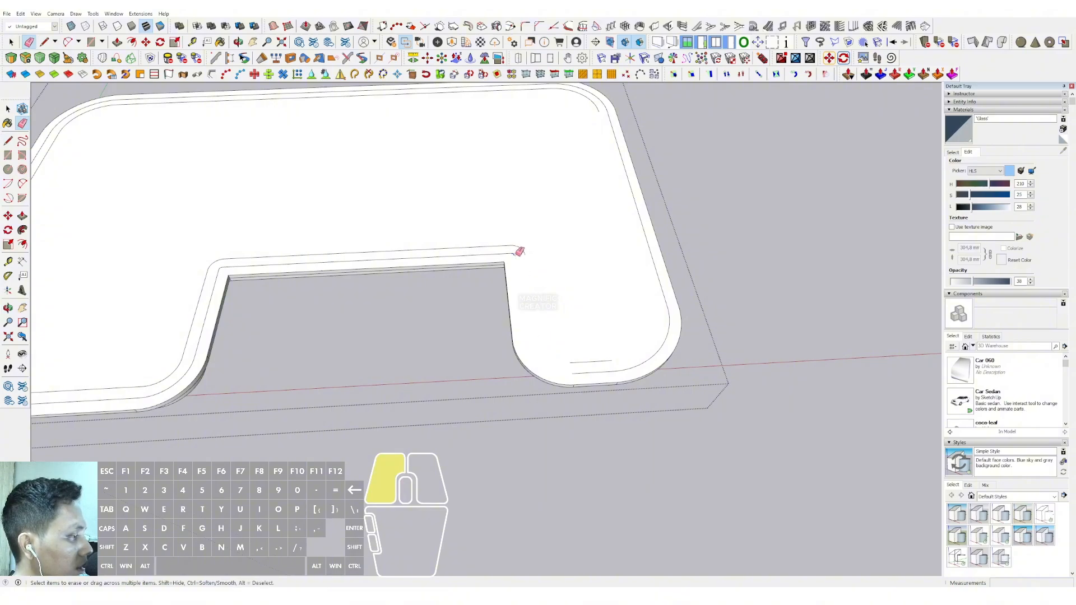
click(510, 251)
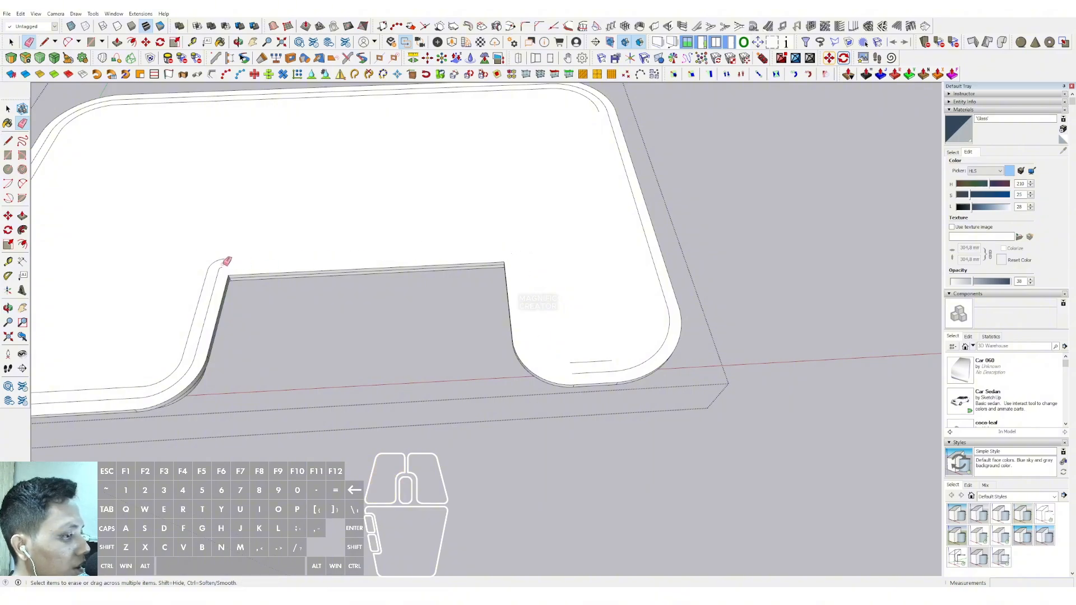
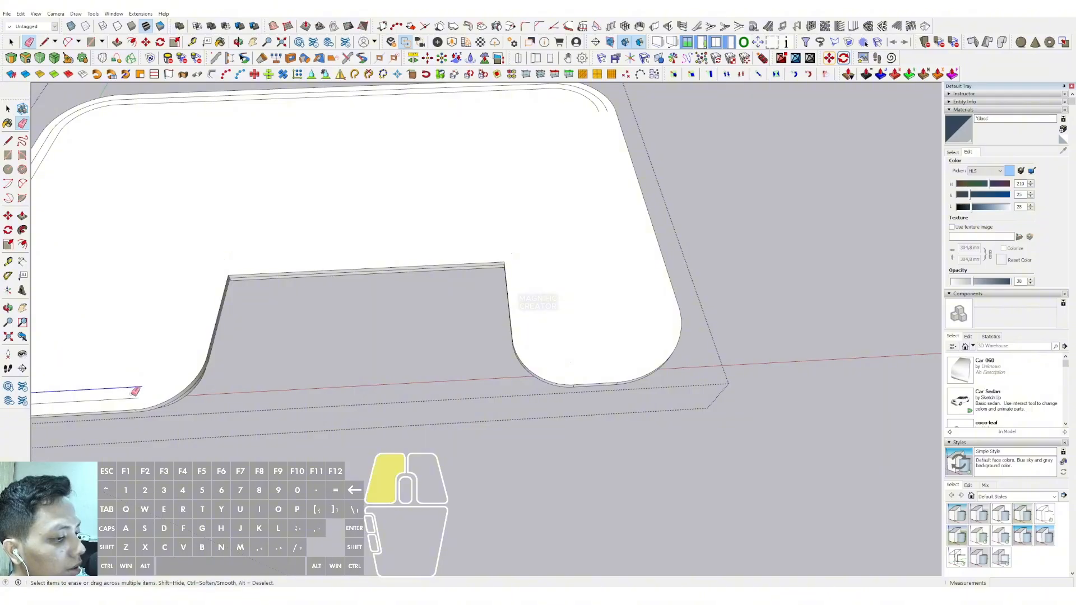
middle_drag(159, 379, 168, 342)
shift+middle_drag(169, 342, 413, 294)
shift+middle_drag(776, 264, 576, 228)
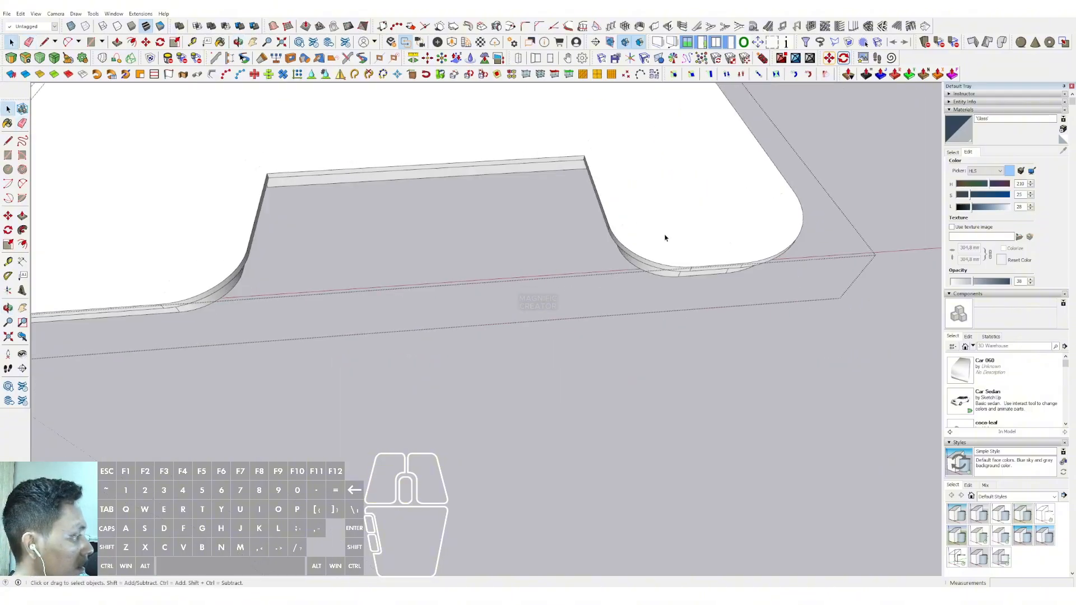
- Draw a straight line across the front opening of the slab's notch to close it with a face
scroll(666, 238, up, 1)
key(d)
scroll(510, 281, down, 2)
key(shift)
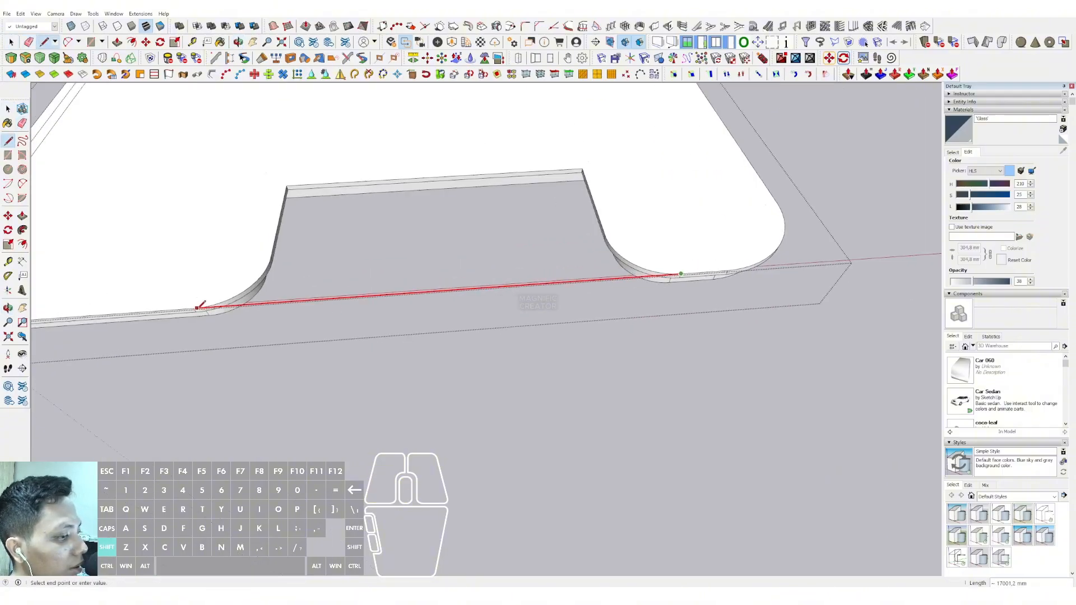
click(195, 308)
- Push/pull the face filling the notch to match the thickness of the slab's upper rim
middle_drag(472, 230, 557, 216)
key(p)
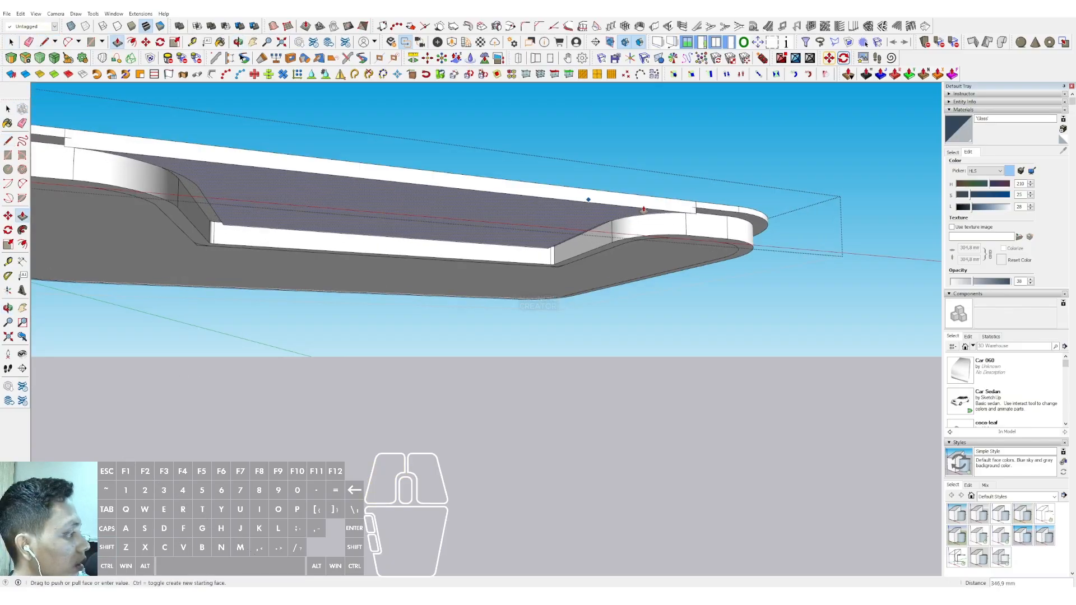
click(719, 217)
key(space)
- Erase the stray curves on the slab's top face near the filled notch and at the rear corner on that side
middle_drag(628, 220, 589, 358)
key(e)
click(602, 202)
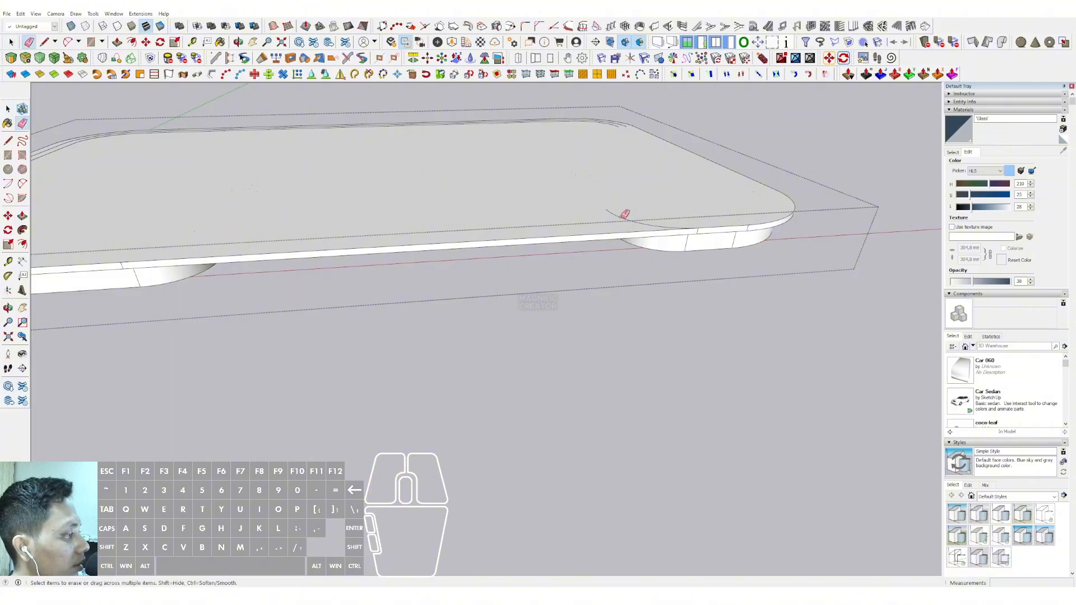
scroll(596, 235, up, 5)
click(578, 244)
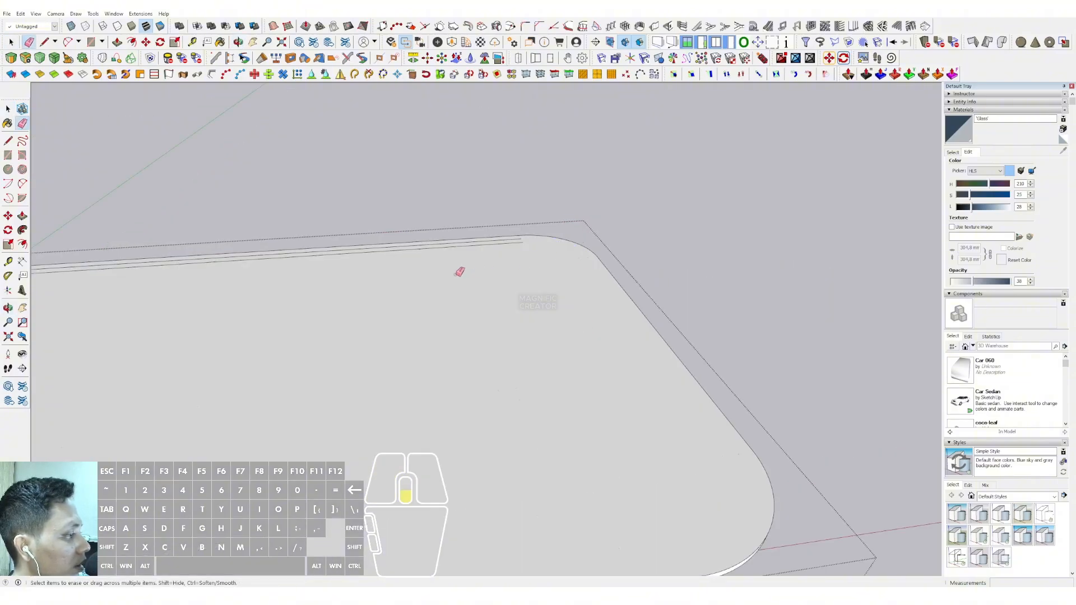
scroll(448, 269, down, 5)
scroll(308, 281, up, 5)
drag(290, 289, 290, 289)
- Erase the remaining inset lines at the slab's opposite corners and along its rear edge, and close the component
scroll(330, 383, down, 3)
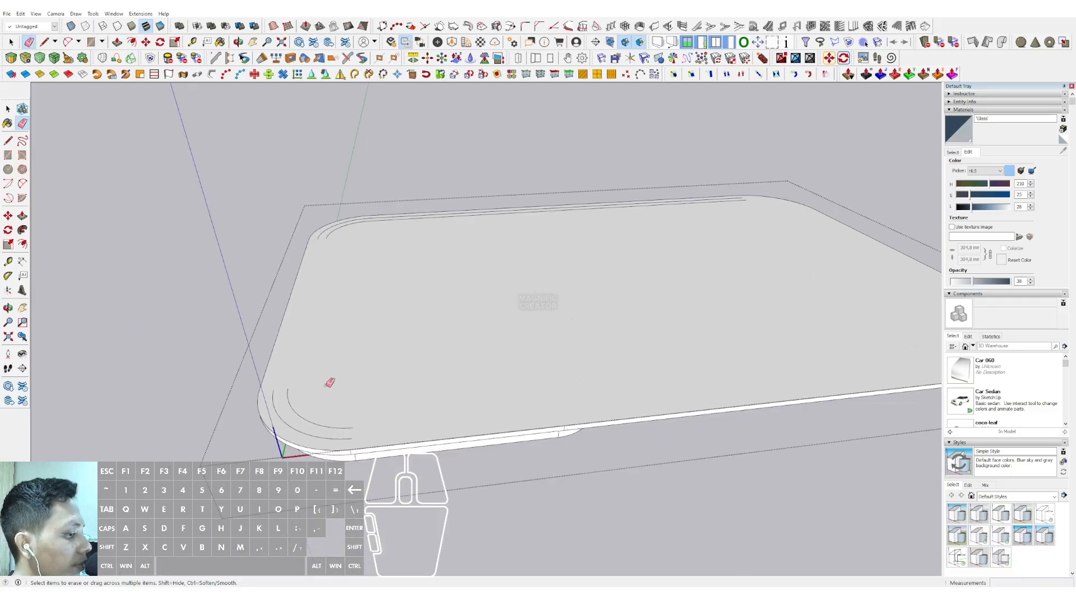
drag(307, 432, 306, 432)
scroll(337, 227, up, 2)
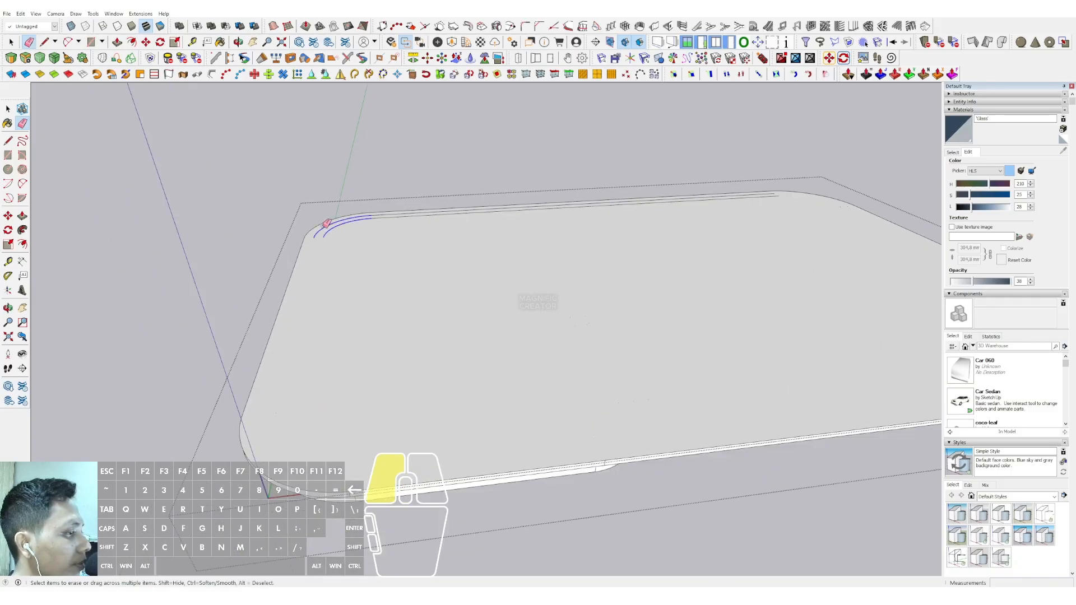
drag(327, 223, 327, 224)
drag(372, 217, 395, 214)
drag(627, 222, 626, 223)
scroll(555, 301, down, 3)
middle_drag(555, 301, 768, 200)
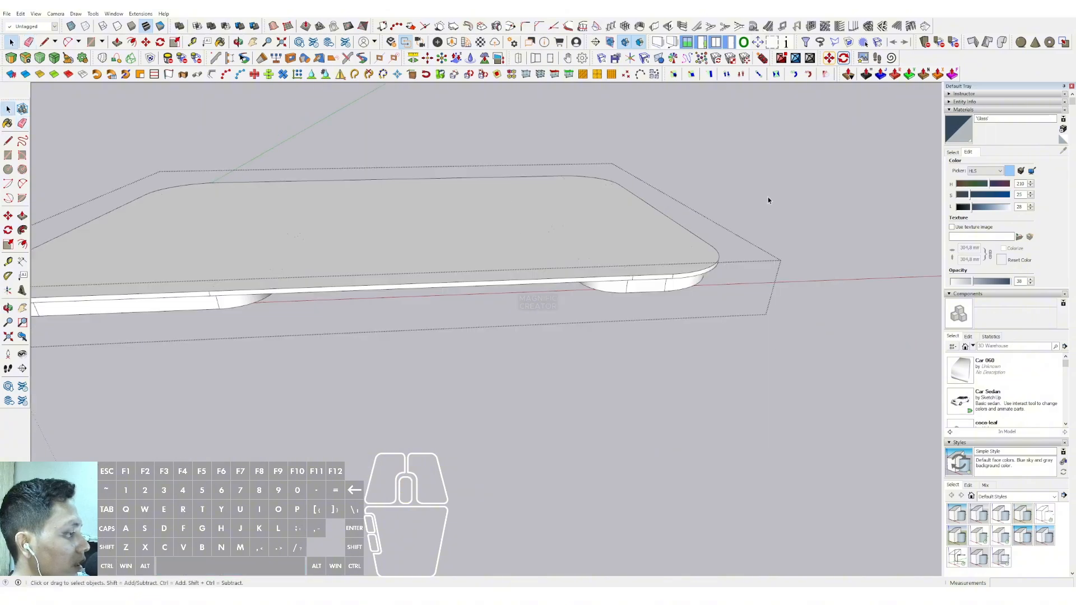
scroll(769, 200, down, 2)
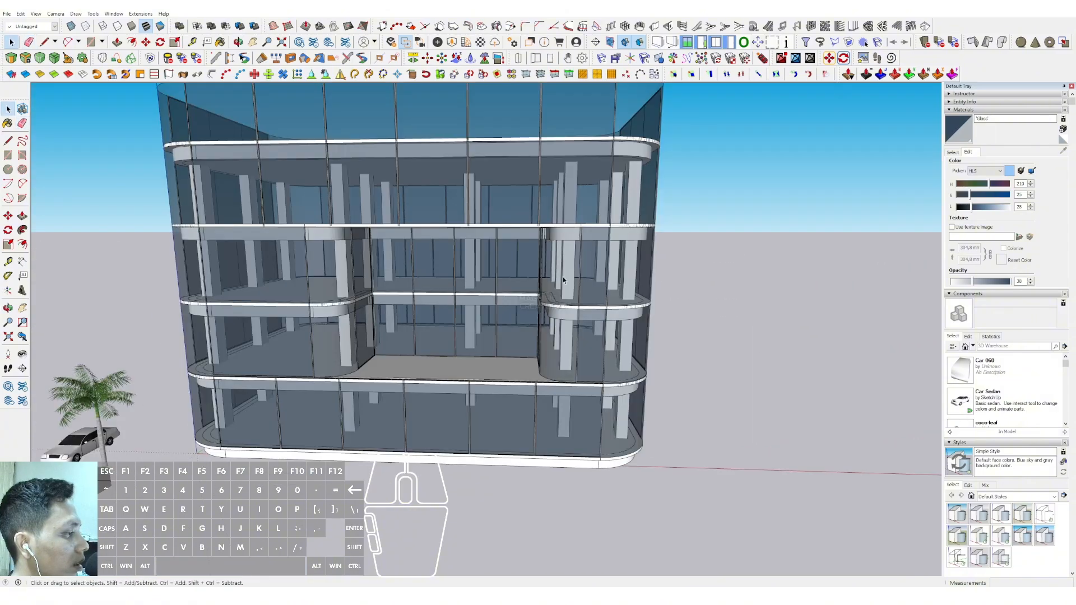
- Open the full slab above the notch and extend the filled section's front down to the slab's lower edge
scroll(564, 280, down, 3)
mouse_move(564, 280)
middle_down()
mouse_move(442, 197)
mouse_move(500, 129)
middle_up()
scroll(345, 175, up, 3)
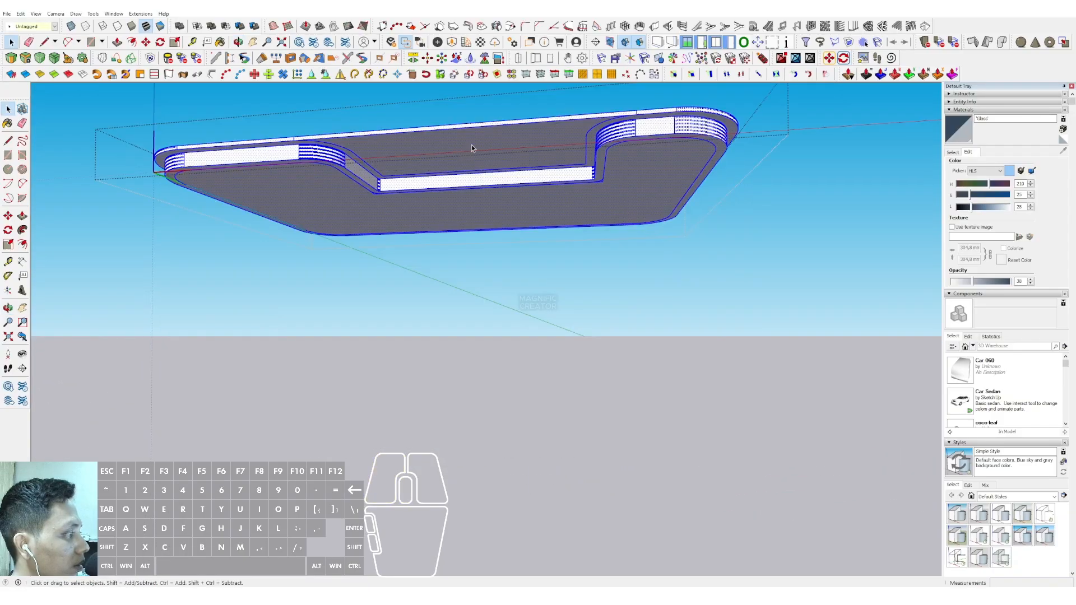
click(472, 145)
key(space)
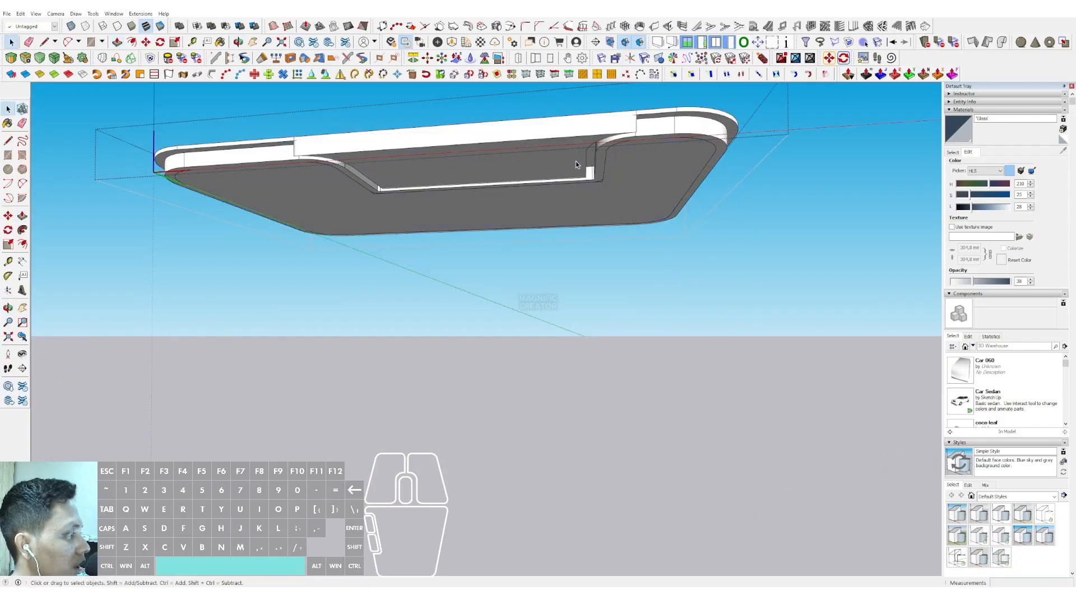
- Bring the slab's remaining recessed underside lip level with its bottom face, and close the component
scroll(597, 150, up, 3)
click(597, 150)
key(v)
click(595, 149)
click(685, 154)
key(space)
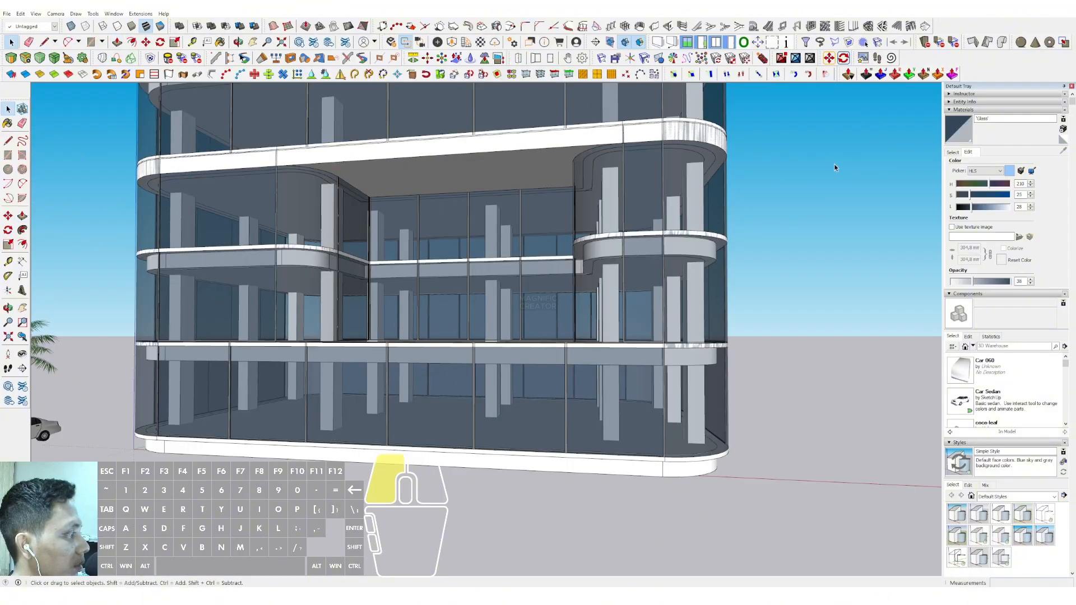
- Draw a thin strip about 13.7 m by 0.1 m along the notch terrace's front edge and extrude it up about 1446 mm
middle_drag(835, 165, 575, 203)
scroll(418, 370, up, 3)
scroll(461, 237, down, 2)
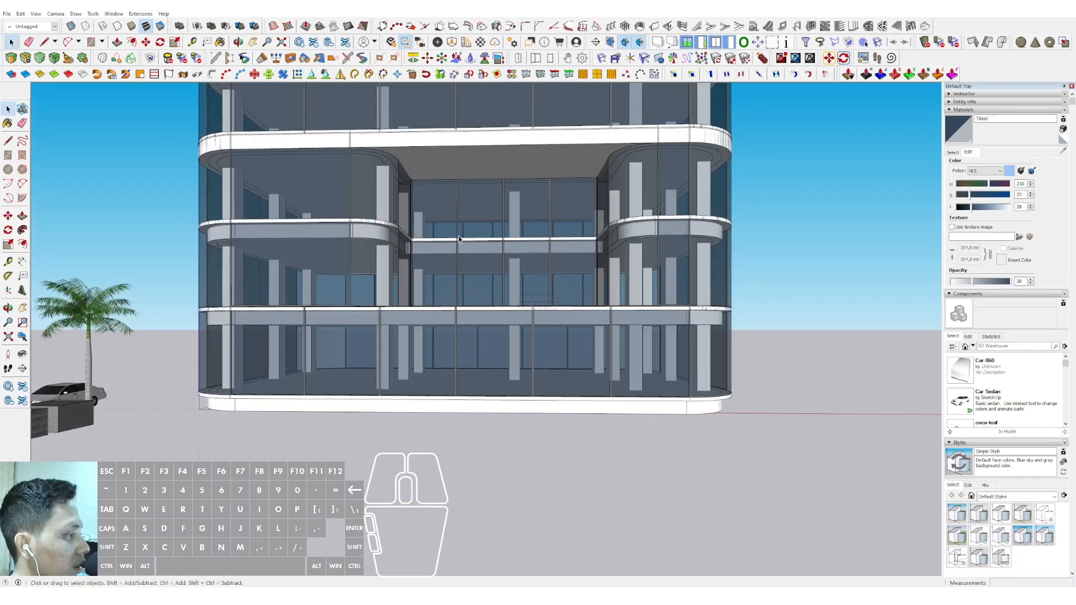
scroll(532, 243, down, 2)
middle_drag(533, 245, 368, 346)
scroll(505, 263, up, 2)
middle_drag(504, 263, 607, 356)
scroll(607, 355, up, 3)
key(r)
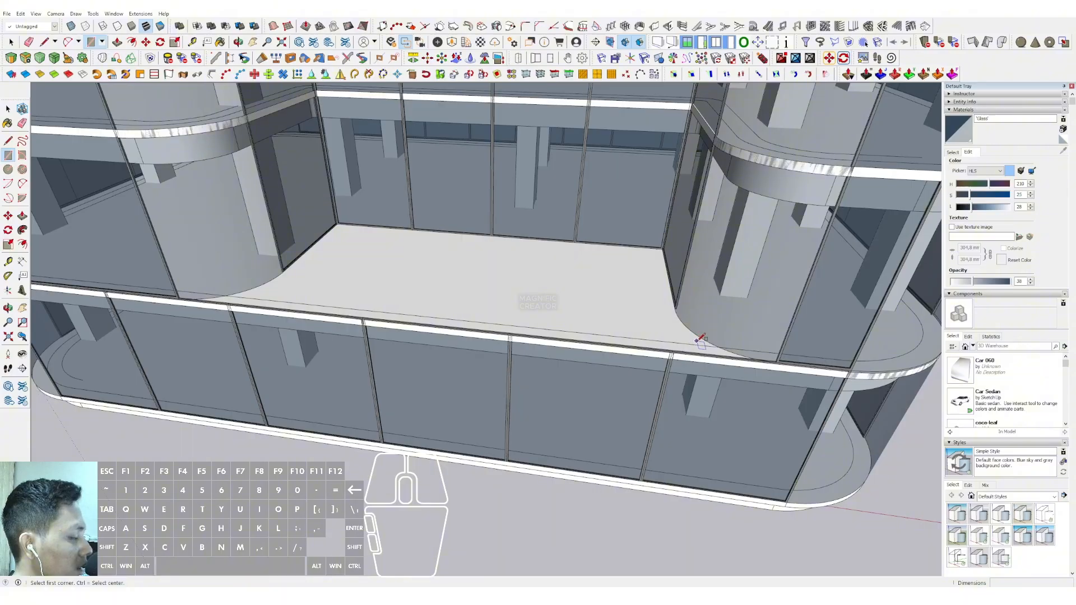
click(701, 339)
scroll(235, 314, up, 5)
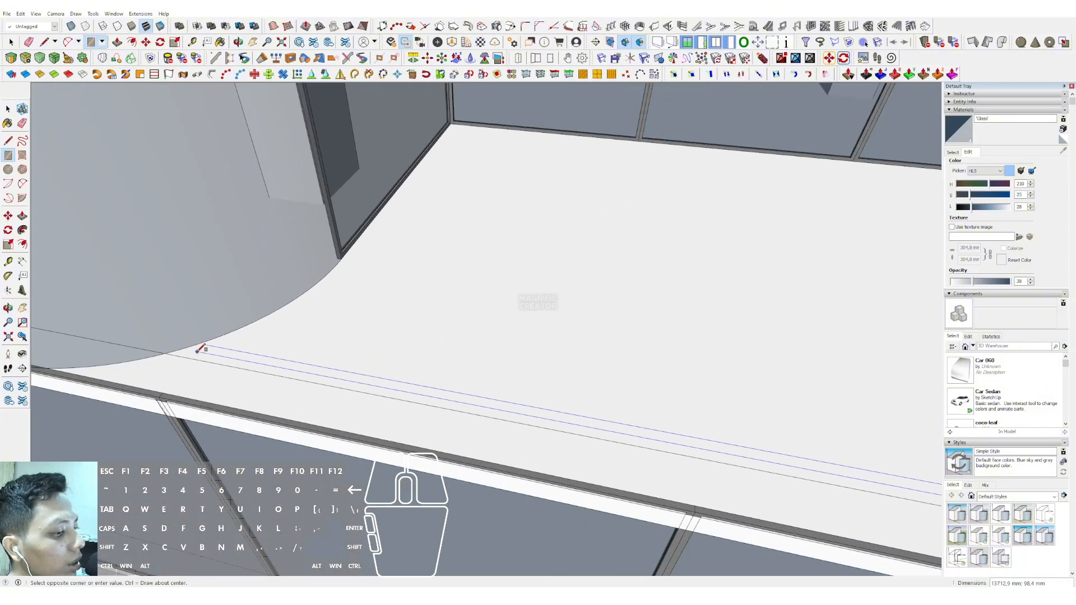
click(214, 352)
click(153, 211)
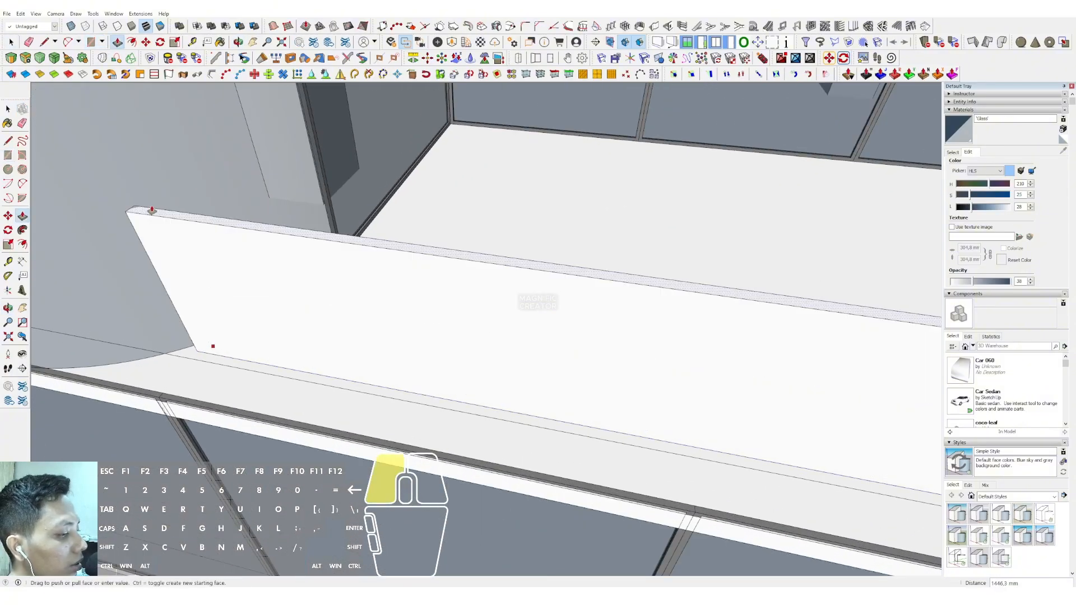
- Group the terrace parapet and apply the dark glass material to it
key(space)
triple_click(217, 246)
right_click(216, 246)
click(244, 318)
scroll(308, 288, down, 6)
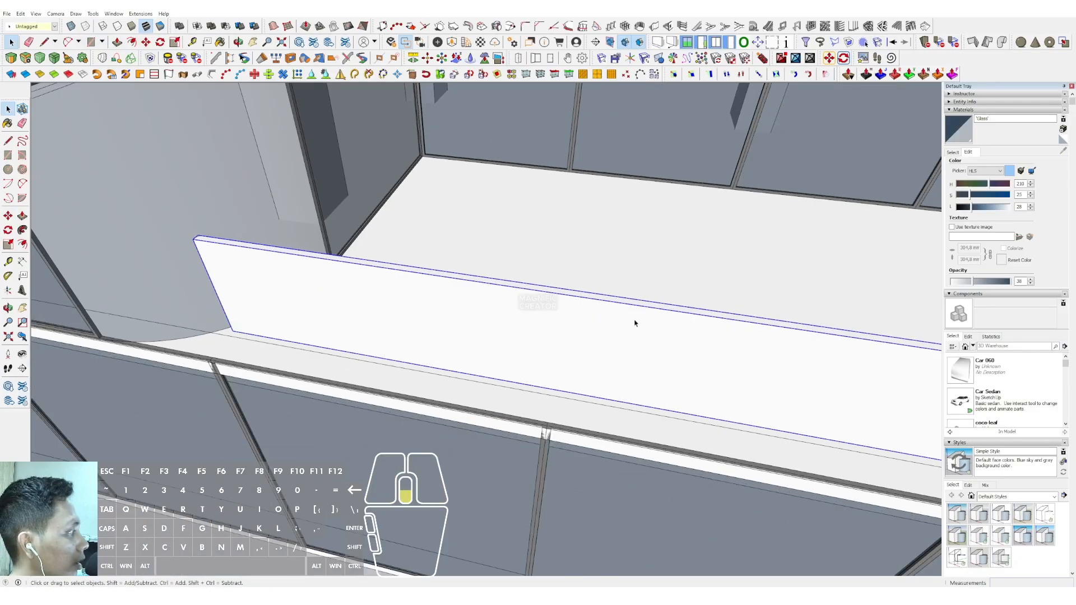
key(space)
scroll(448, 299, down, 10)
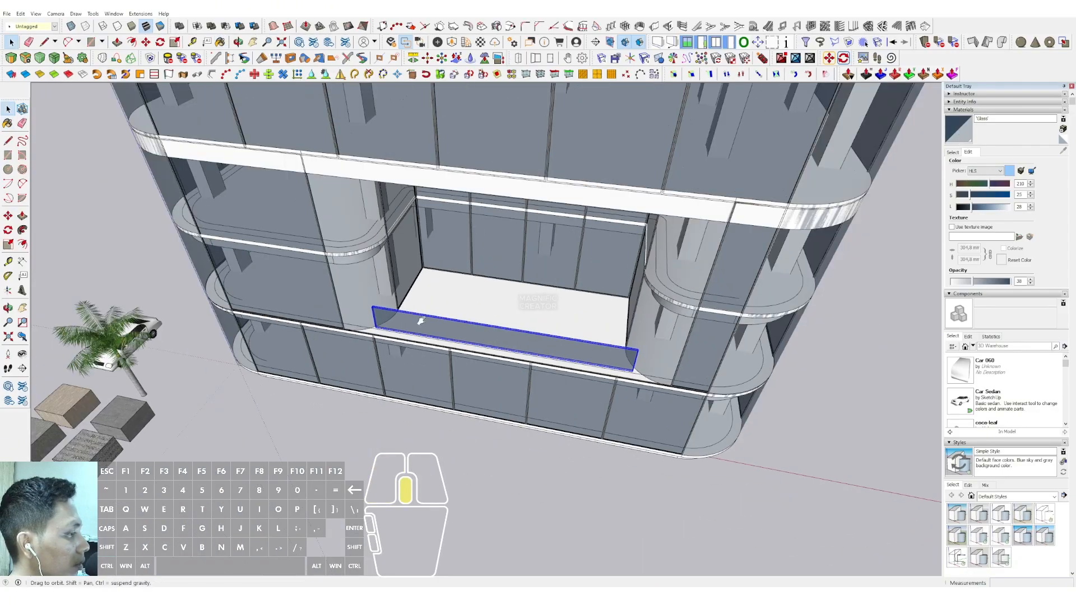
- Draw a ground rectangle about 47.7 m by 72.1 m around the building, group it and open the group
scroll(448, 299, down, 4)
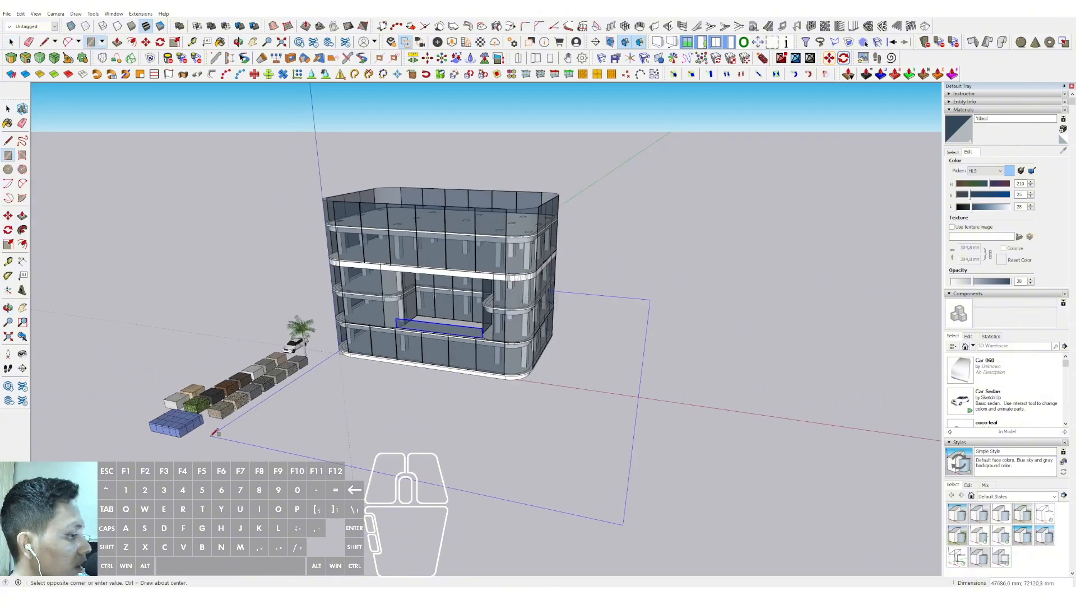
click(213, 434)
key(space)
click(569, 405)
scroll(392, 386, up, 3)
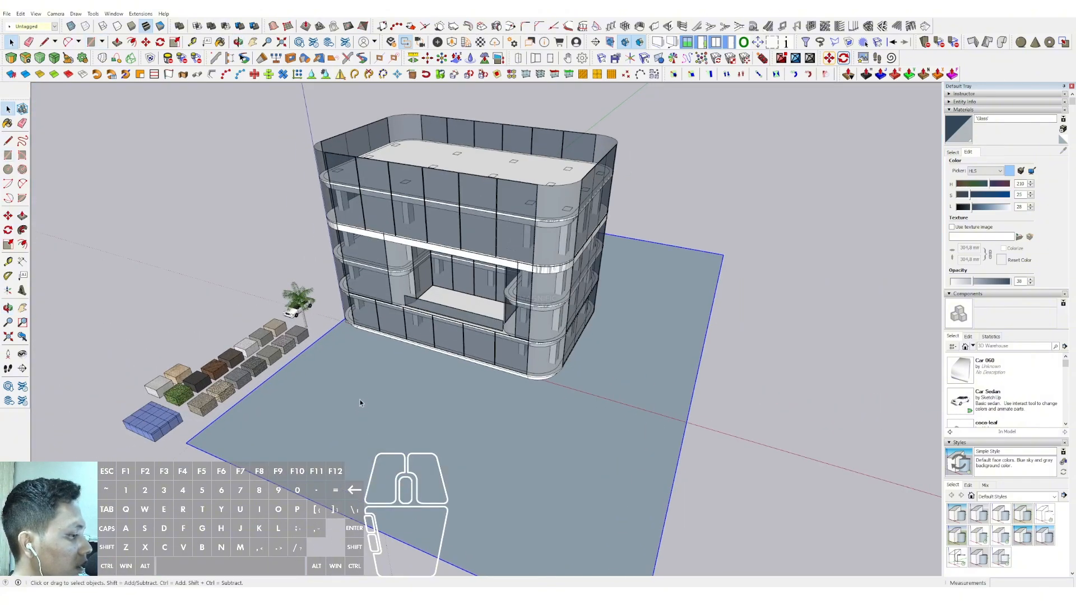
triple_click(361, 385)
key(r)
key(space)
key(comma)
- Draw two narrow planting strips on the ground, one in front of the building and one along its far side
key(r)
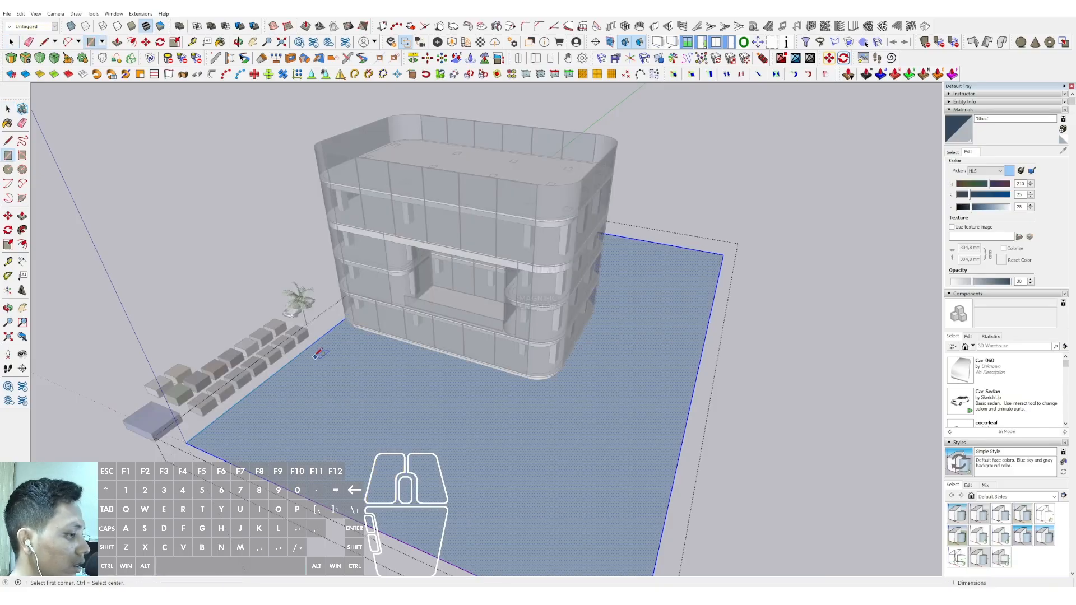
click(312, 353)
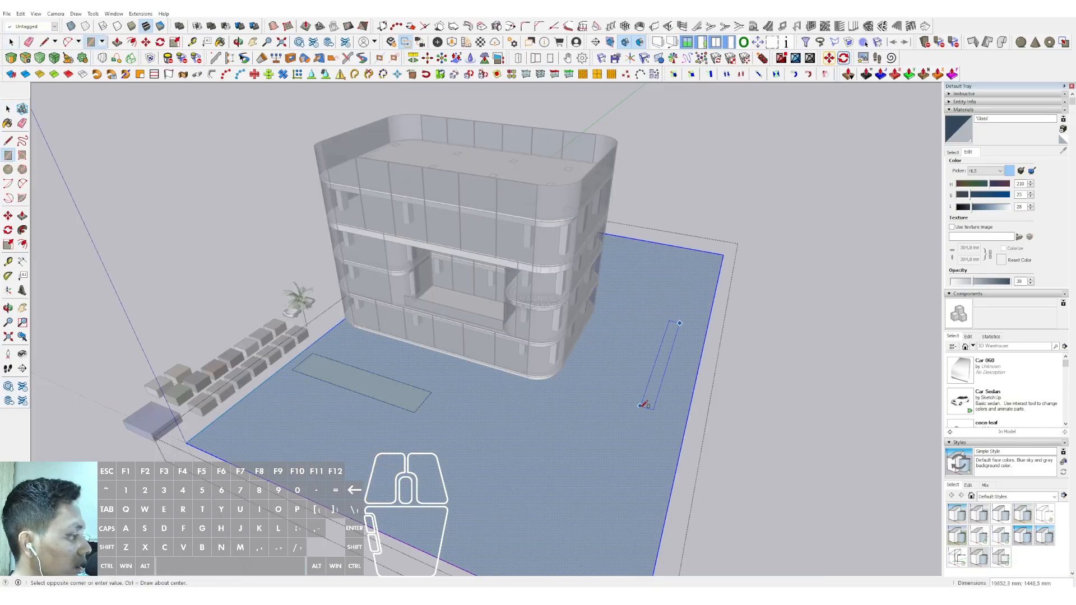
key(space)
scroll(338, 344, up, 2)
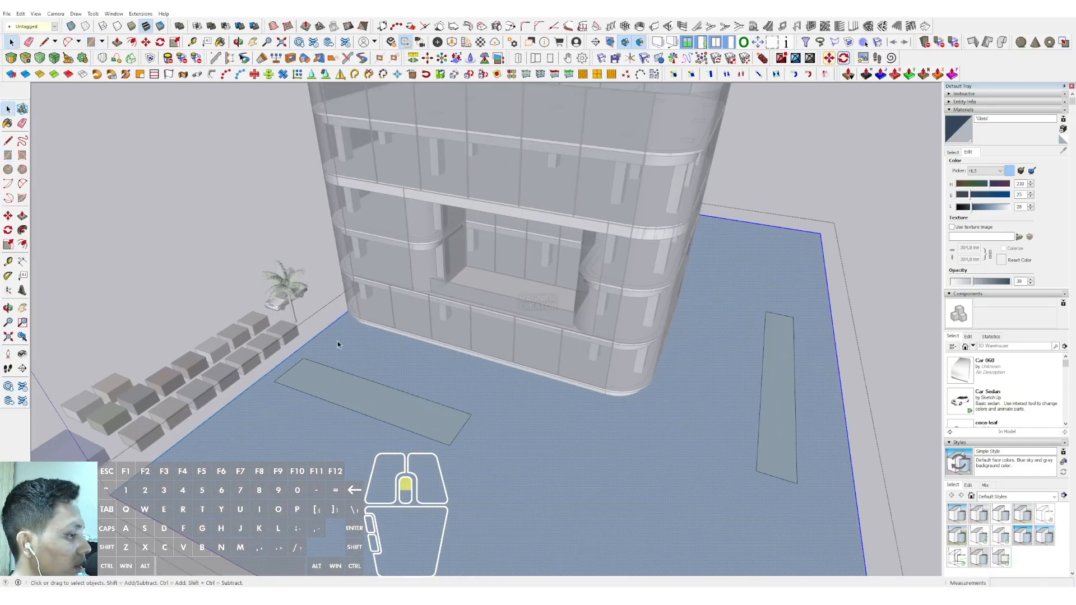
- Paint both planting strips with Grass Light Green from the Landscaping, Fencing and Vegetation materials
click(952, 152)
click(998, 227)
click(791, 379)
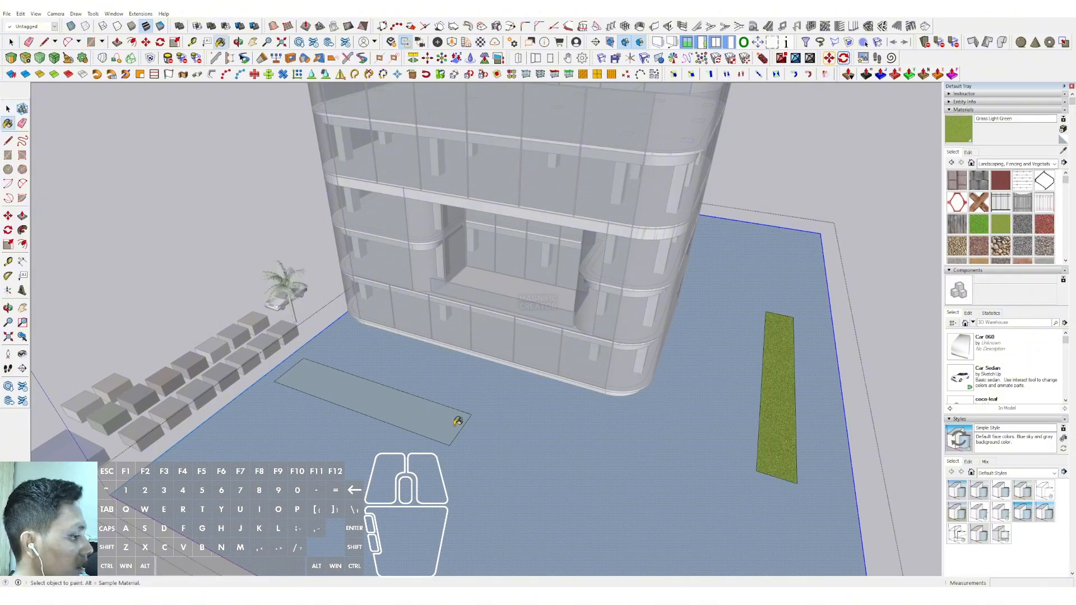
click(456, 422)
key(space)
- Copy the palm tree to three spots spaced along the grass strip in front of the building
scroll(327, 235, up, 2)
scroll(327, 236, up, 4)
click(275, 252)
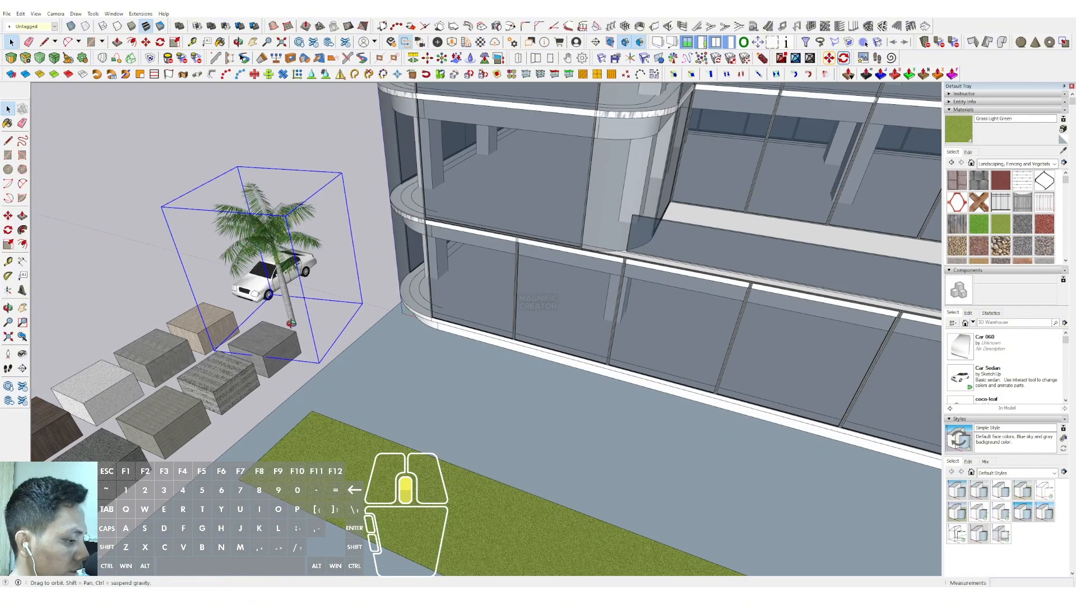
key(m)
key(ctrl)
click(297, 322)
scroll(310, 322, down, 4)
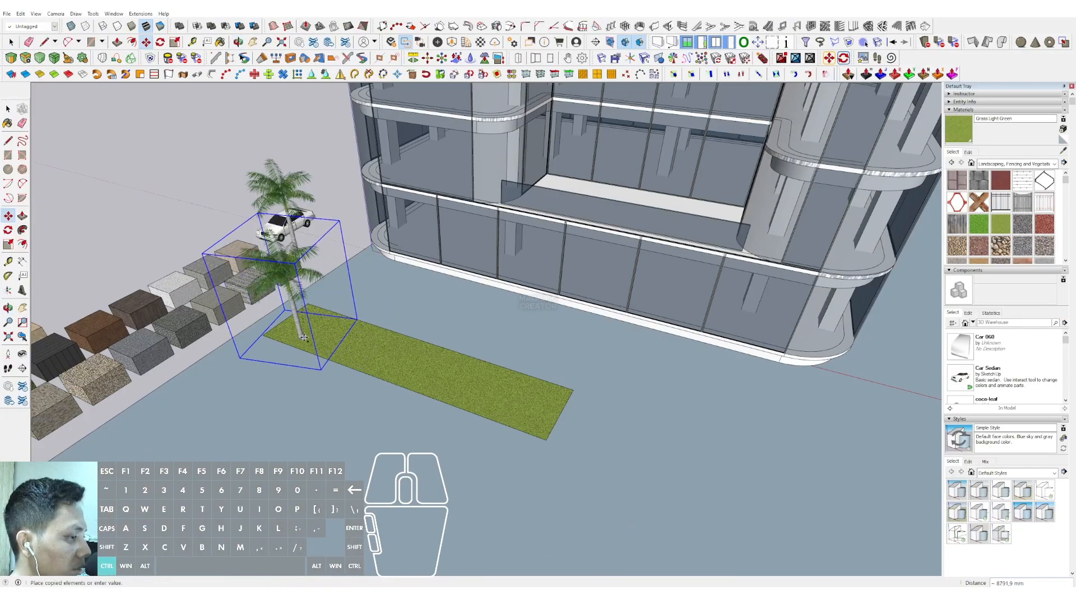
click(413, 363)
click(541, 422)
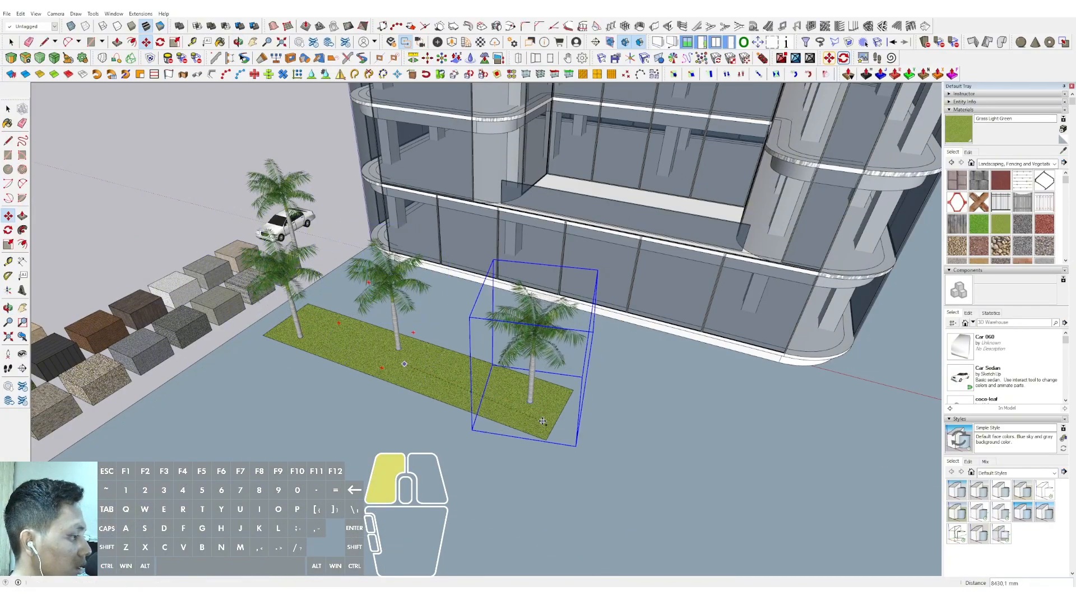
- Place three more palm copies along the grass strip beside the building
middle_drag(684, 443, 473, 272)
click(527, 330)
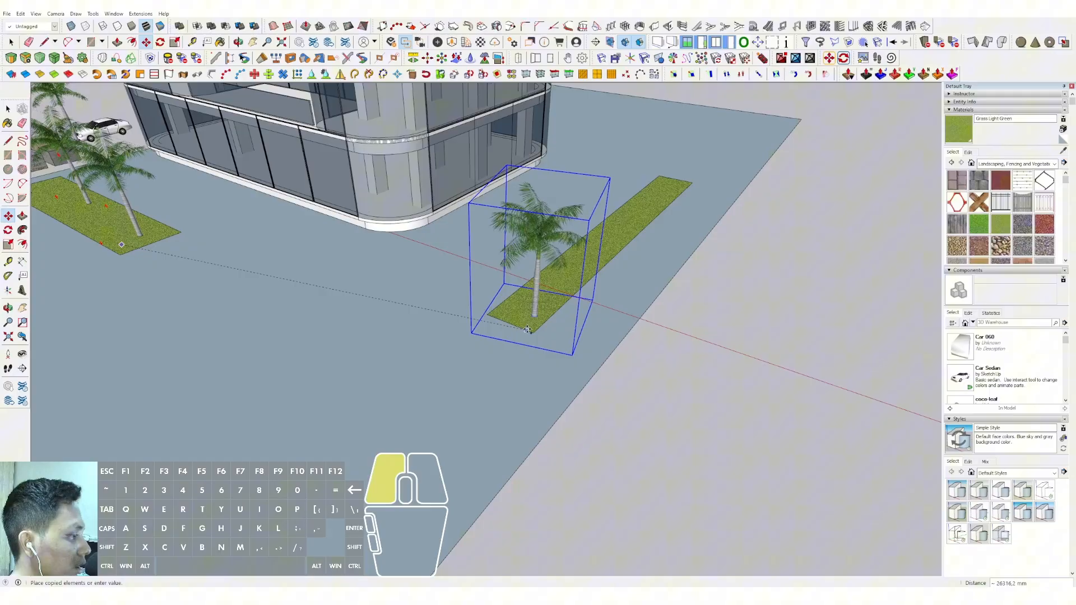
click(640, 264)
click(639, 263)
click(702, 208)
key(space)
scroll(445, 234, down, 2)
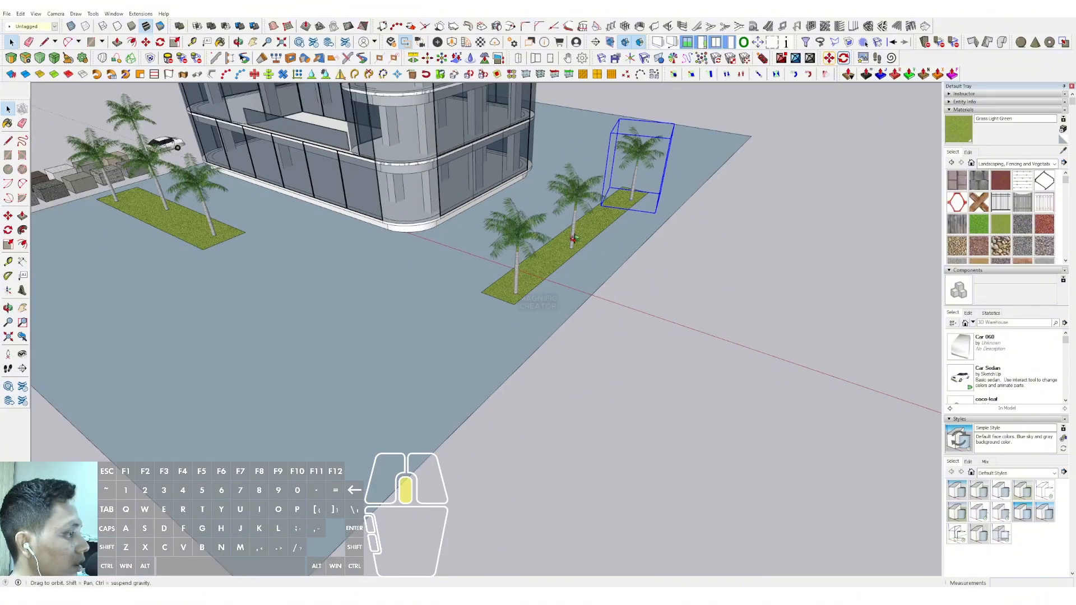
- Draw a rectangle about 16.4 m by 0.45 m on the slab edge below the terrace and extrude it outward as a canopy
middle_drag(573, 239, 595, 183)
shift+middle_drag(594, 182, 499, 269)
scroll(519, 305, up, 5)
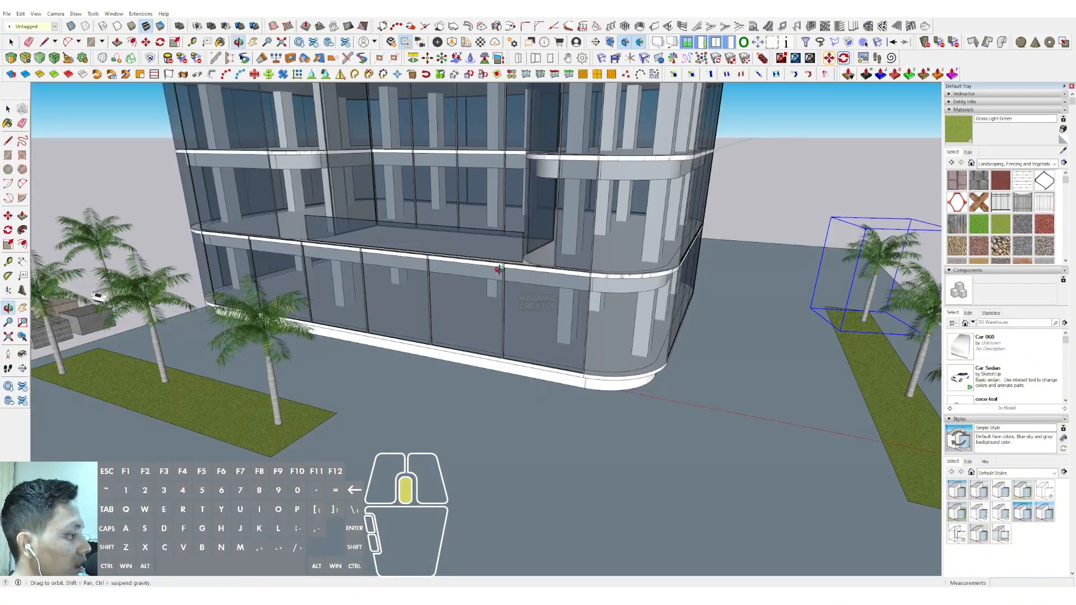
scroll(499, 269, up, 3)
key(r)
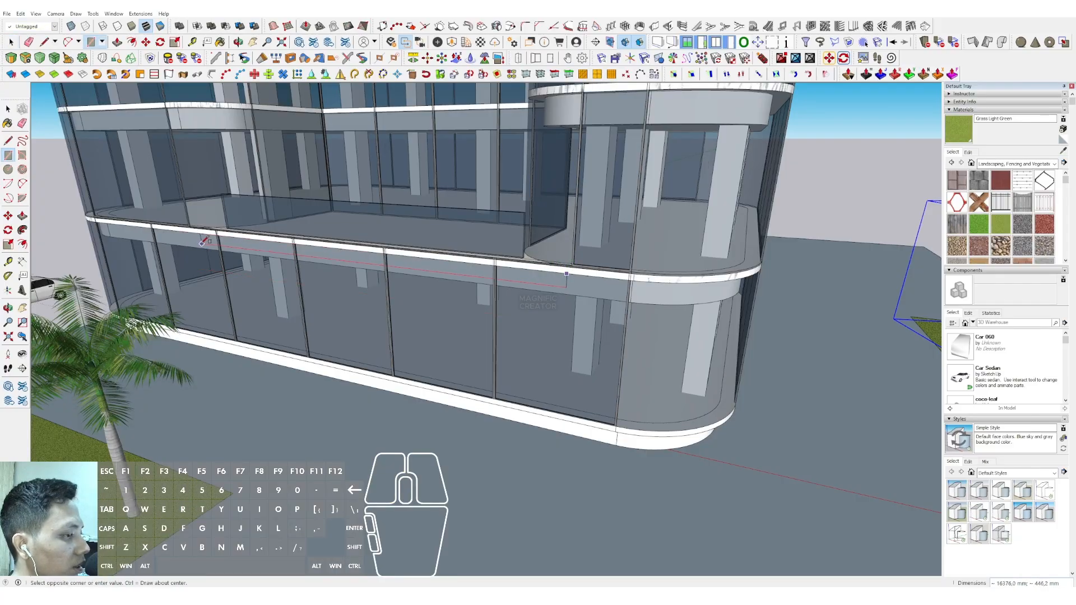
click(202, 243)
key(p)
click(286, 249)
click(224, 288)
key(space)
triple_click(500, 284)
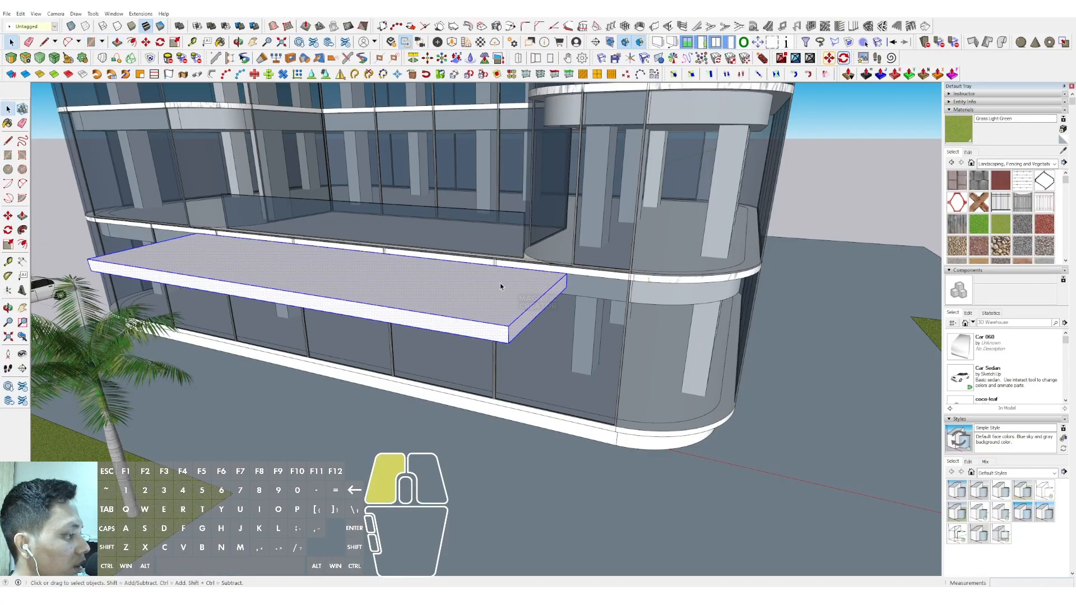
- Draw a rectangle on the ground under the canopy against the front plinth and extrude it up as an entrance platform
scroll(500, 284, down, 3)
middle_drag(500, 284, 436, 234)
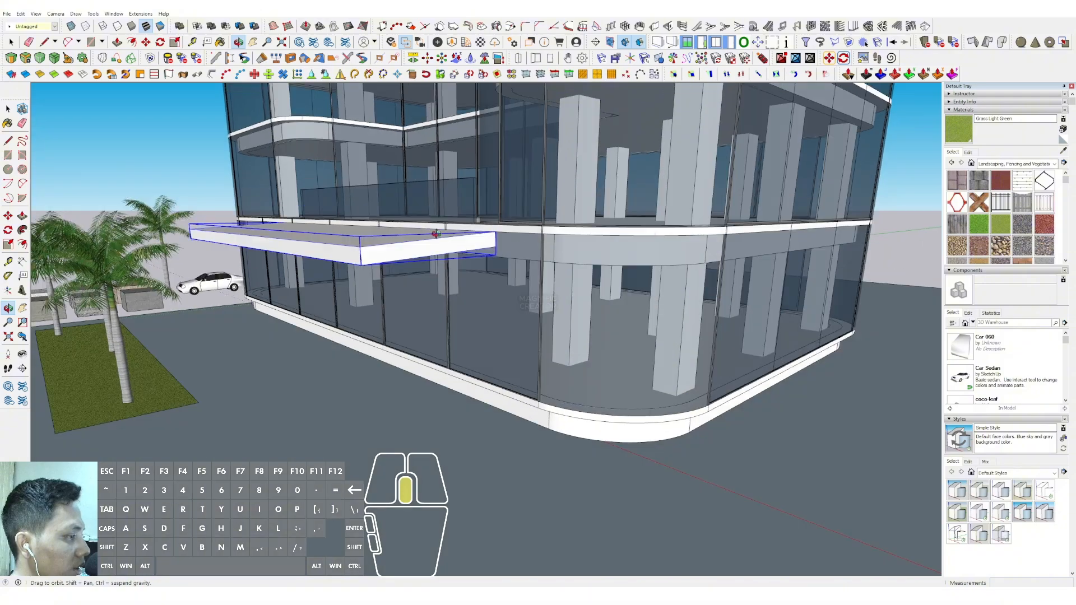
click(477, 401)
scroll(310, 344, up, 1)
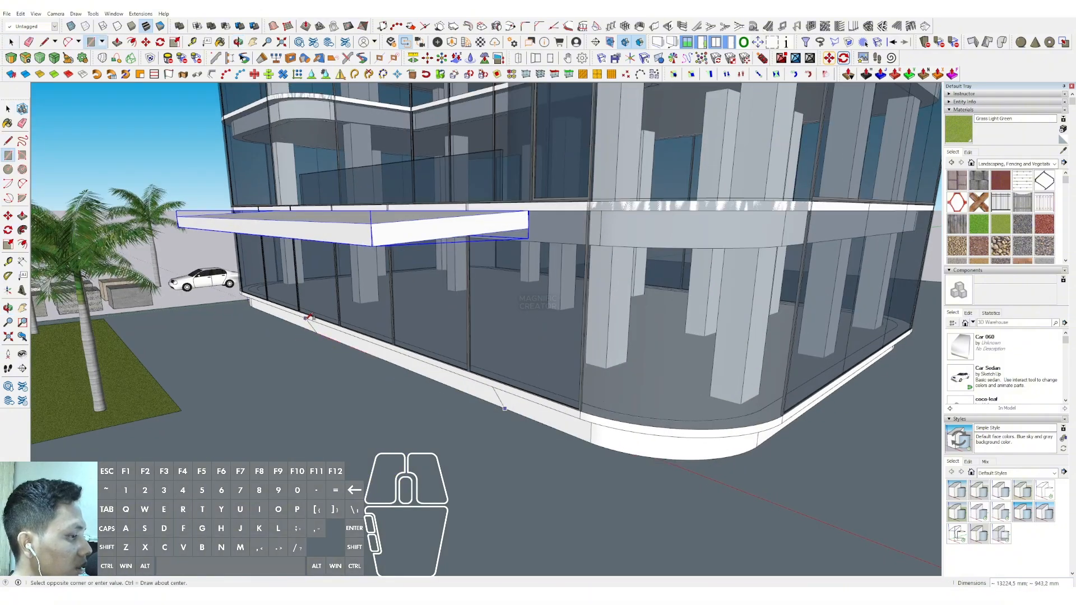
middle_drag(308, 318, 388, 364)
scroll(235, 357, down, 3)
click(191, 352)
key(p)
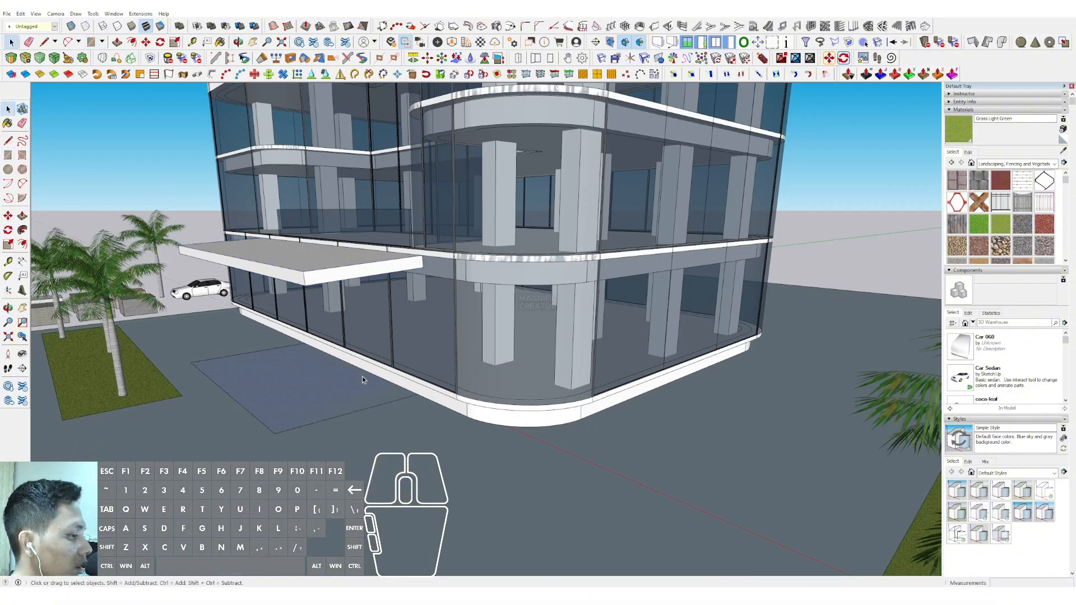
click(383, 392)
click(385, 370)
key(space)
middle_drag(386, 370, 472, 297)
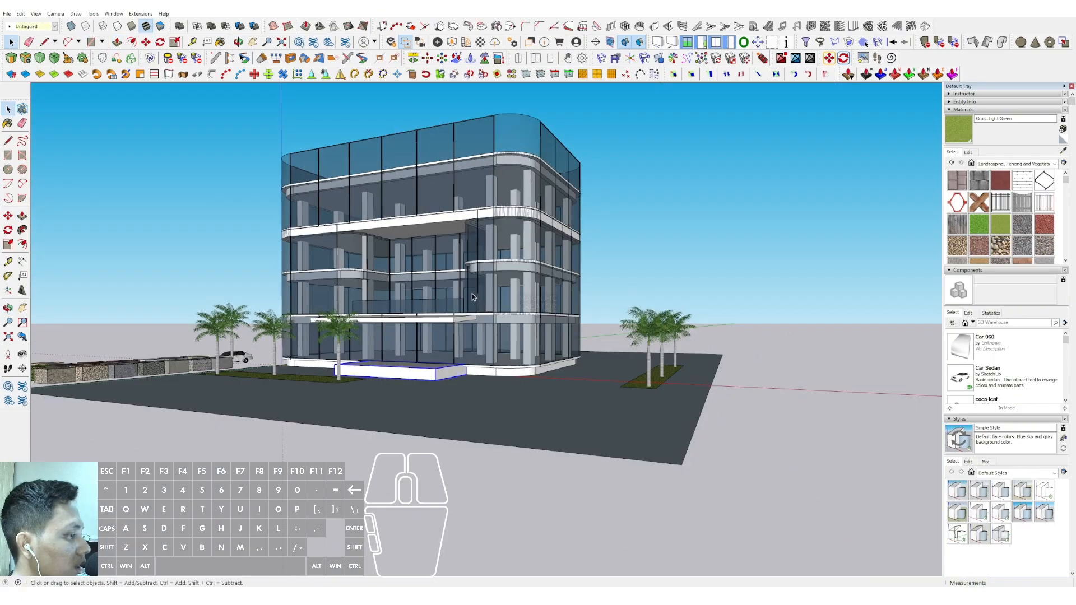
- Pick Translucent Glass Gray from the Glass and Mirrors materials and open the middle storeys' facade group
scroll(460, 300, up, 5)
middle_drag(399, 275, 579, 233)
middle_drag(392, 235, 505, 235)
click(1055, 164)
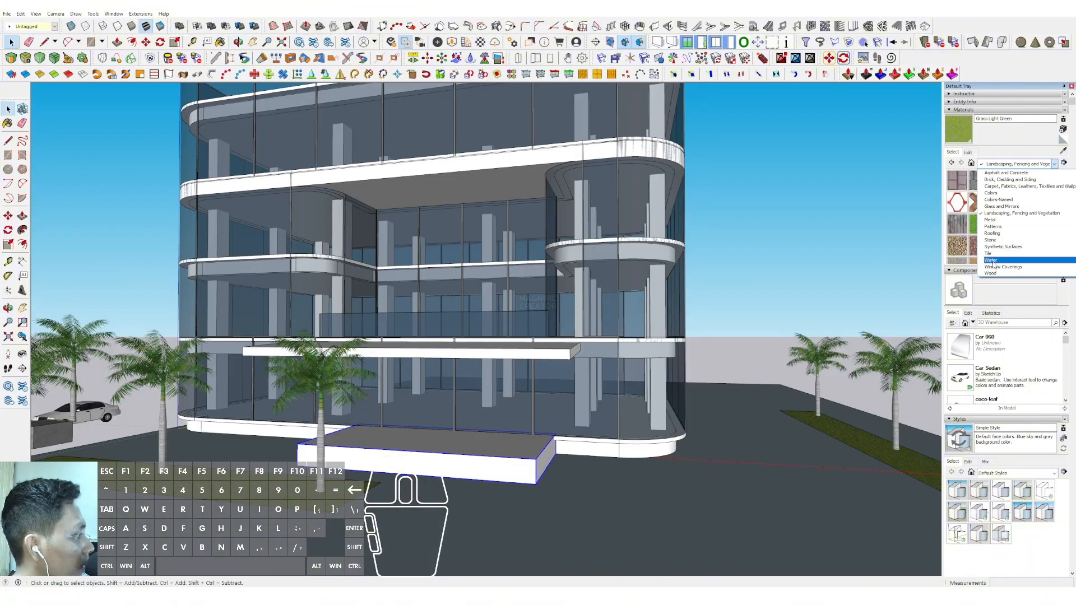
click(993, 207)
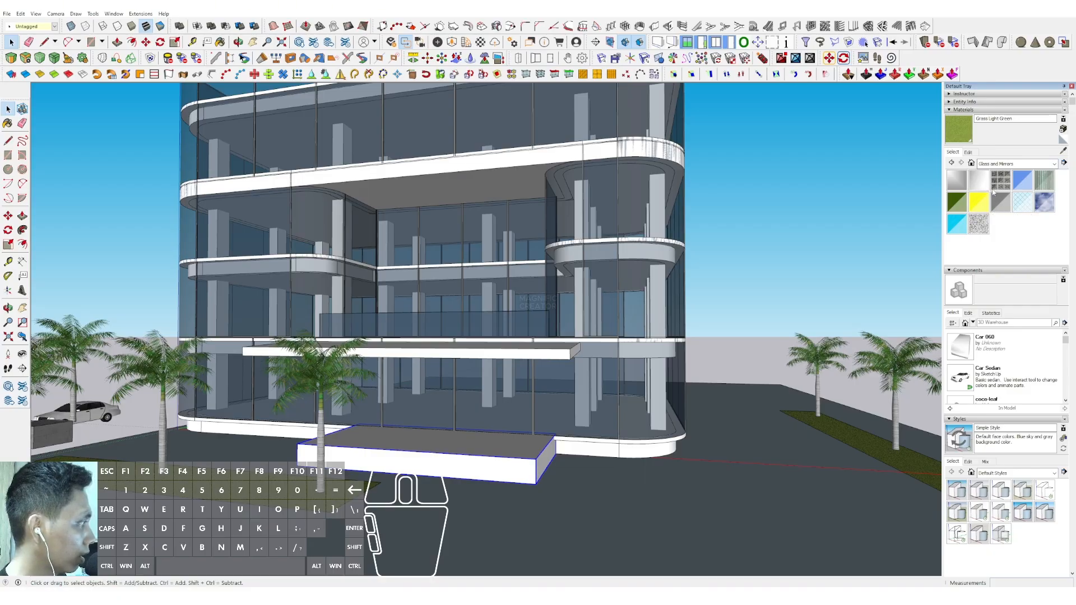
middle_drag(461, 240, 468, 247)
key(space)
double_click(397, 242)
double_click(398, 243)
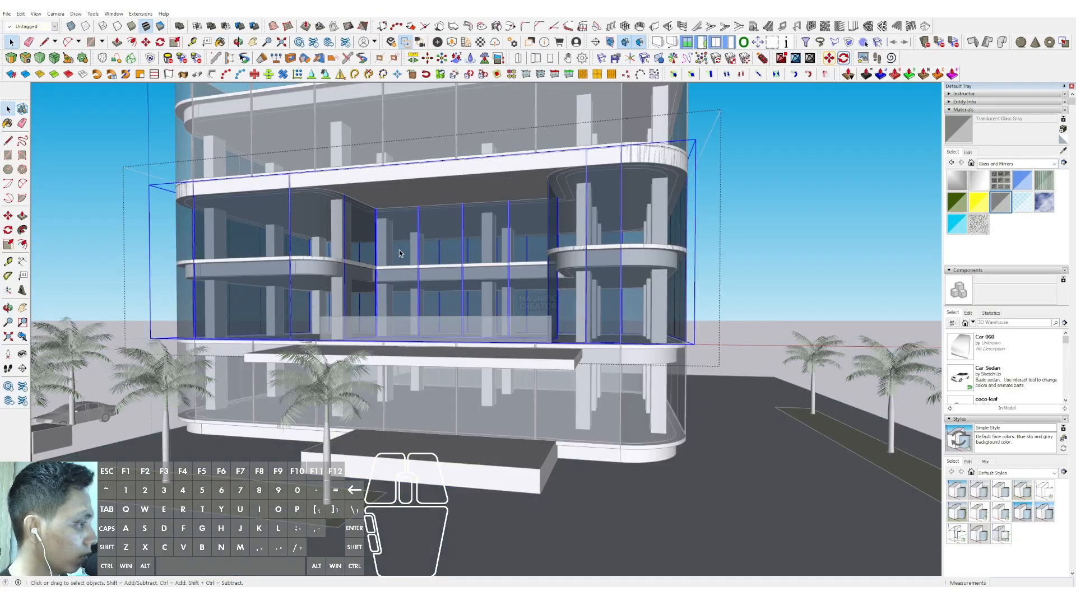
- Paint the rear and side glass panels of the notch with Translucent Glass Gray and close the facade group
click(399, 241)
key(b)
click(400, 236)
click(443, 228)
click(489, 223)
click(523, 228)
scroll(373, 242, up, 1)
click(364, 236)
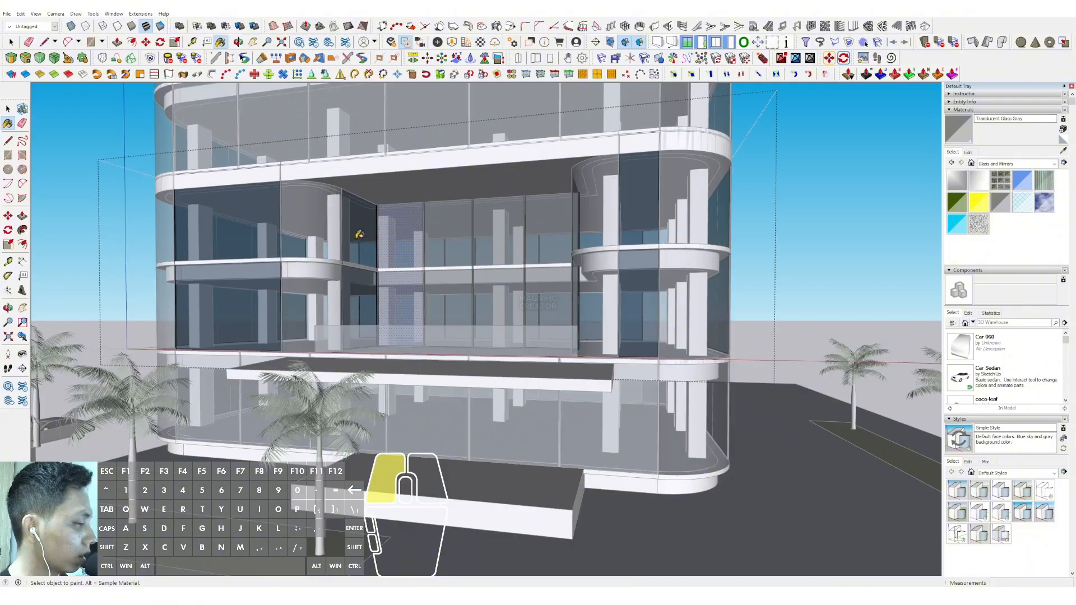
mouse_move(475, 244)
middle_down()
mouse_move(600, 250)
mouse_move(458, 240)
middle_up()
click(610, 240)
key(space)
scroll(471, 238, down, 1)
click(827, 216)
click(827, 215)
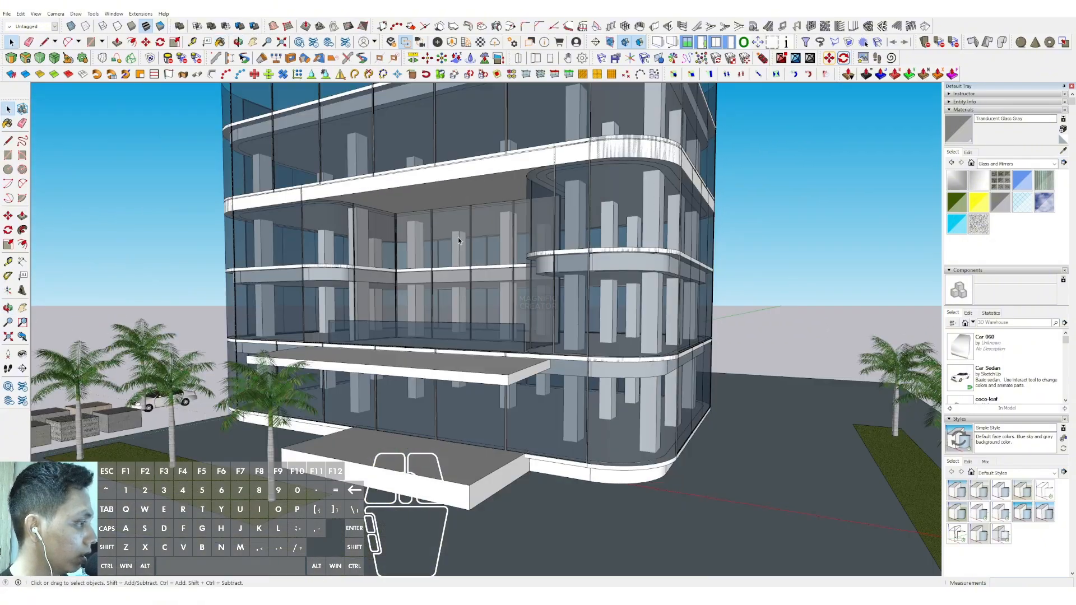
- Recolour Translucent Glass Gray to a muted red with the Color Wheel picker and set its opacity to 72
click(968, 152)
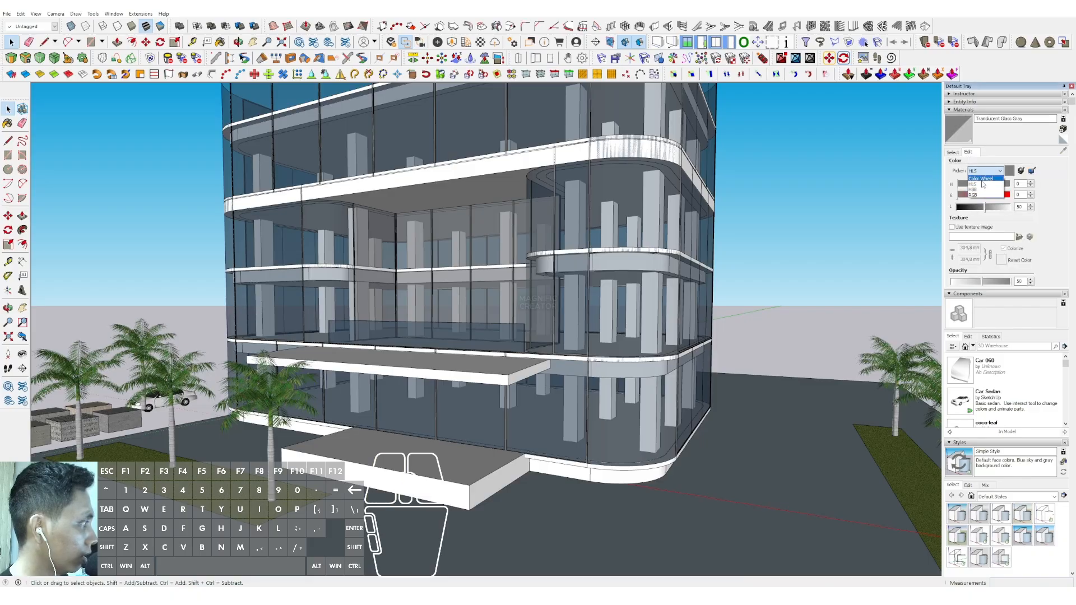
click(981, 179)
click(973, 197)
scroll(508, 310, down, 5)
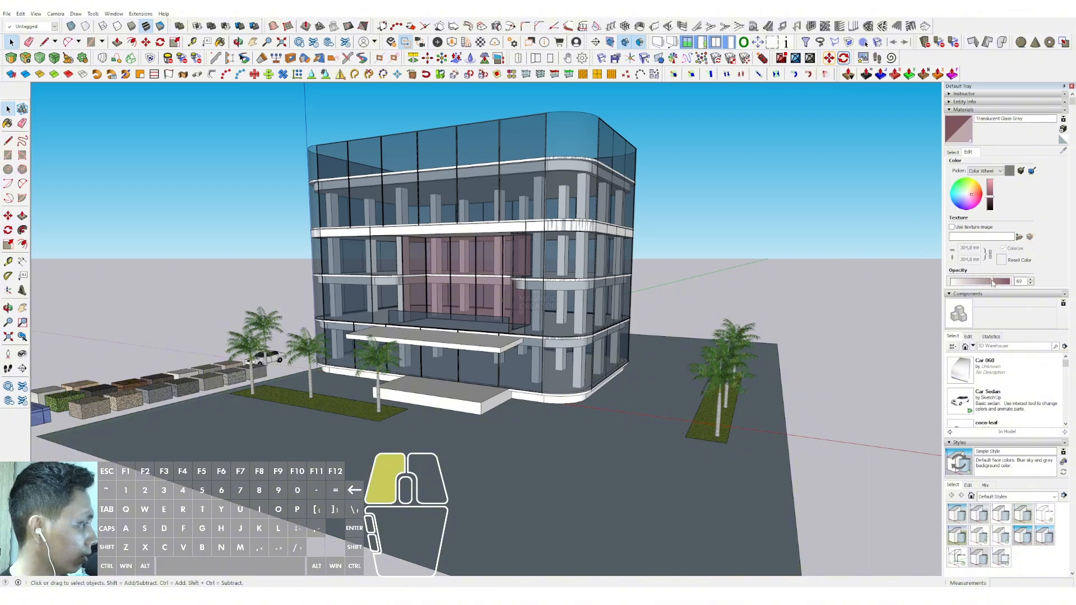
drag(993, 283, 995, 283)
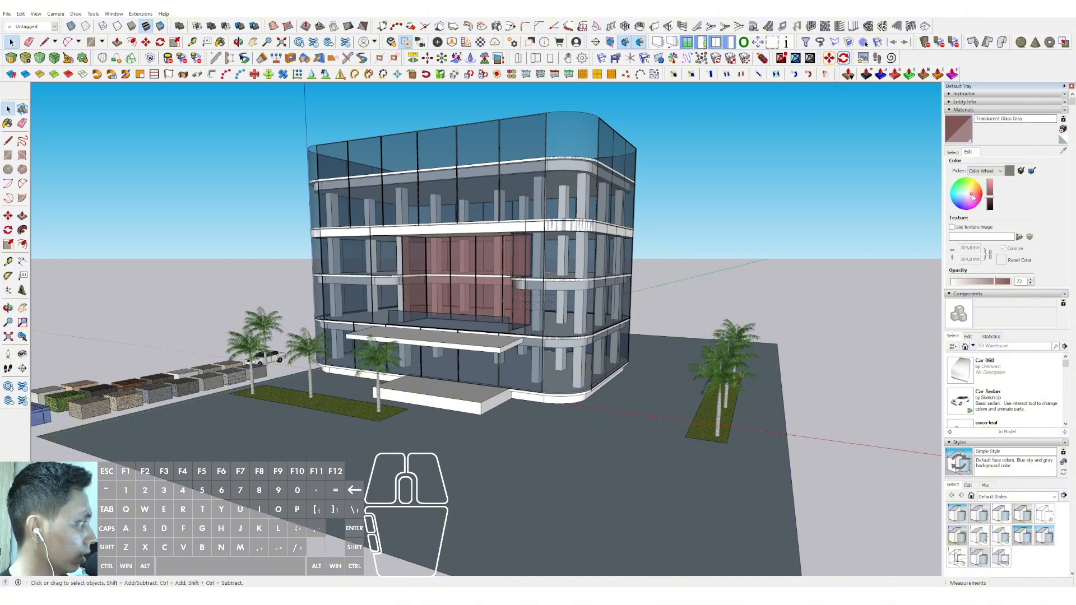
- Fine-tune the red hue and brightness of the Translucent Glass Gray material on the notch's glass panels
drag(971, 201, 991, 202)
scroll(538, 259, up, 3)
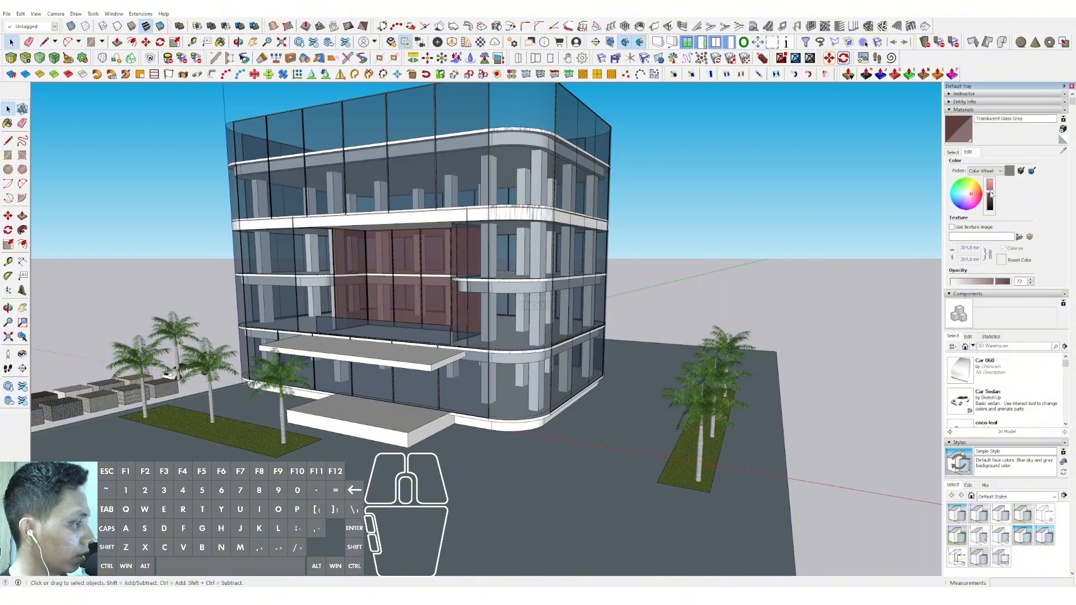
click(990, 192)
scroll(727, 212, down, 3)
click(727, 212)
- Draw a narrow planter rectangle about 9550 by 1030 mm on the terrace floor along the front railing
middle_drag(462, 303, 524, 451)
scroll(417, 318, up, 3)
scroll(429, 317, down, 3)
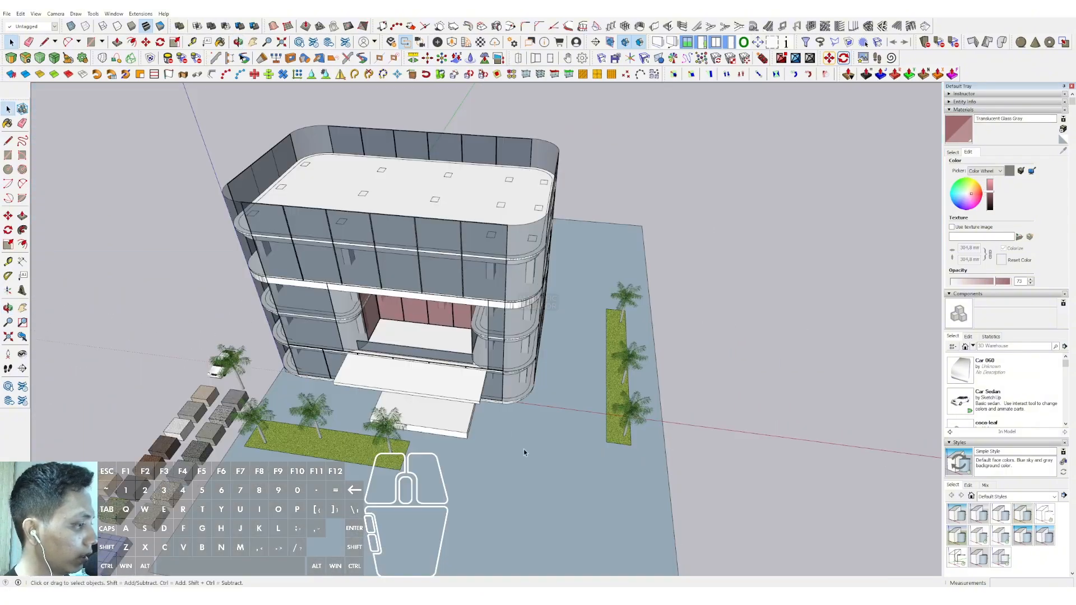
scroll(385, 336, up, 5)
middle_drag(385, 337, 350, 418)
key(i)
click(586, 453)
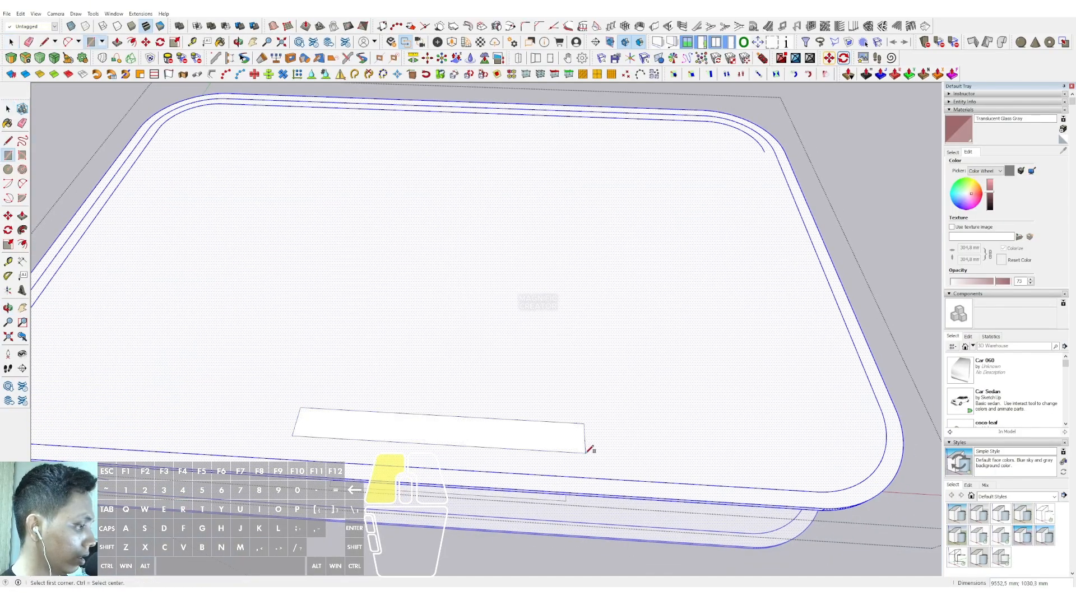
key(space)
- Sample Grass Light Green from the lawn strip beside the building and paint the terrace planter rectangle with it
click(953, 151)
key(i)
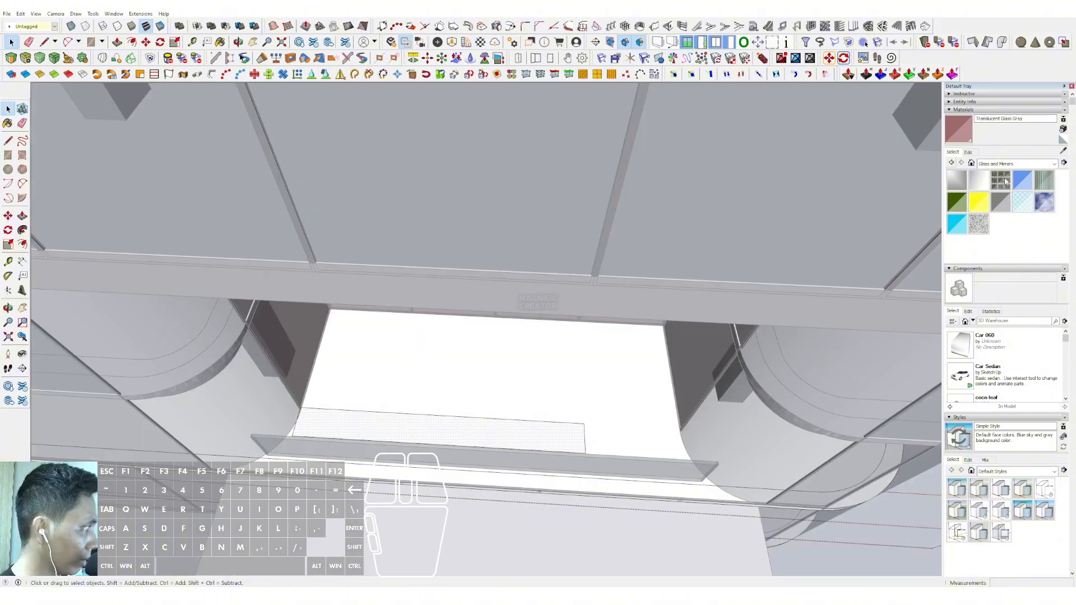
middle_drag(404, 361, 774, 346)
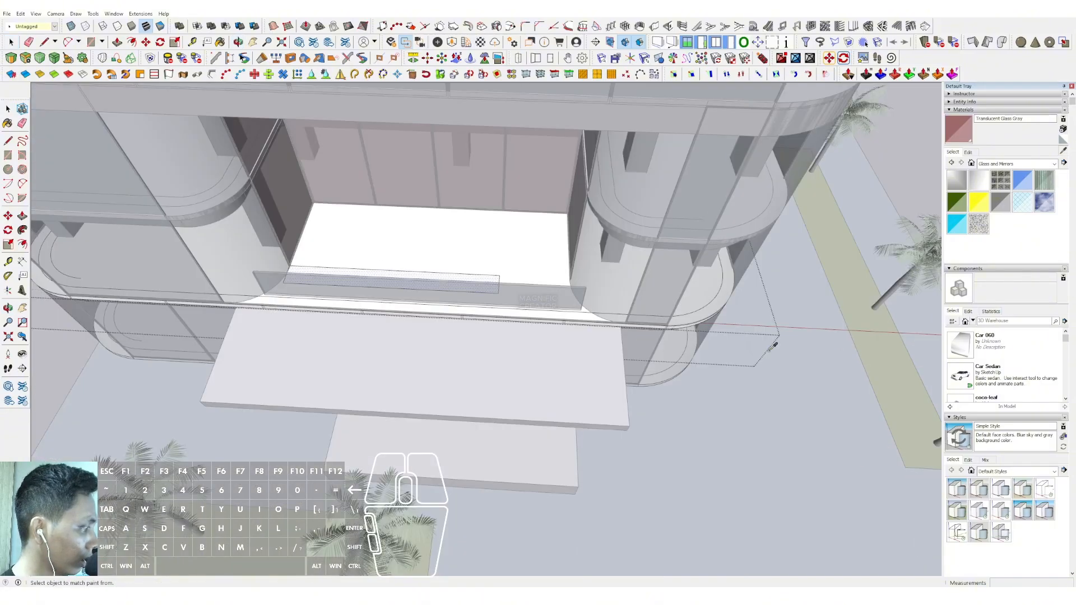
click(880, 360)
scroll(473, 272, up, 5)
click(491, 287)
key(space)
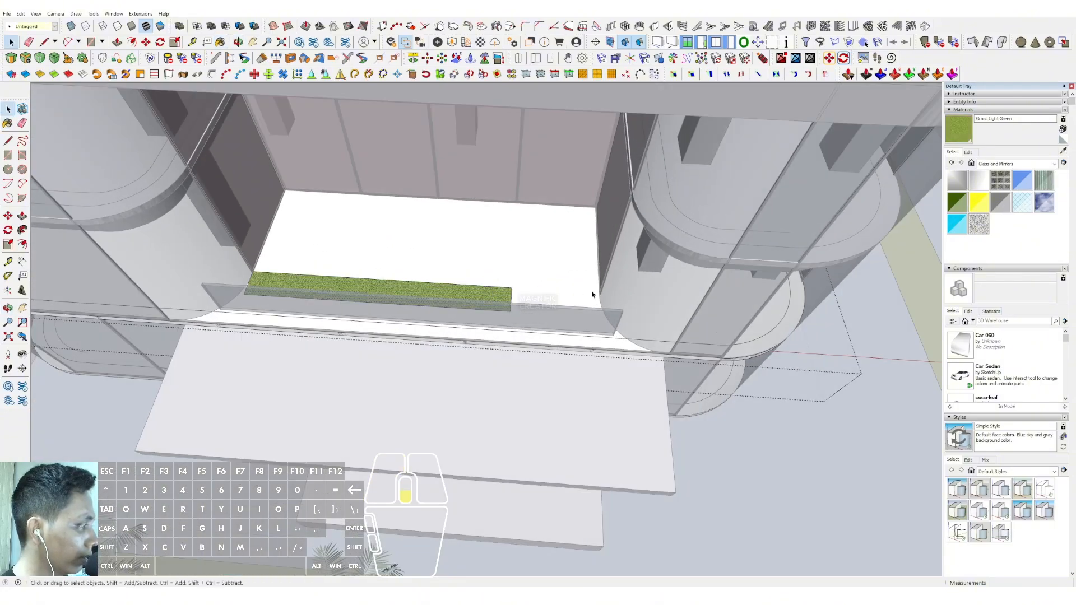
- Copy the front palm from the side lawn strip onto one end of the terrace planter
scroll(592, 294, down, 4)
shift+middle_drag(548, 330, 411, 291)
click(862, 221)
scroll(768, 389, up, 2)
click(774, 363)
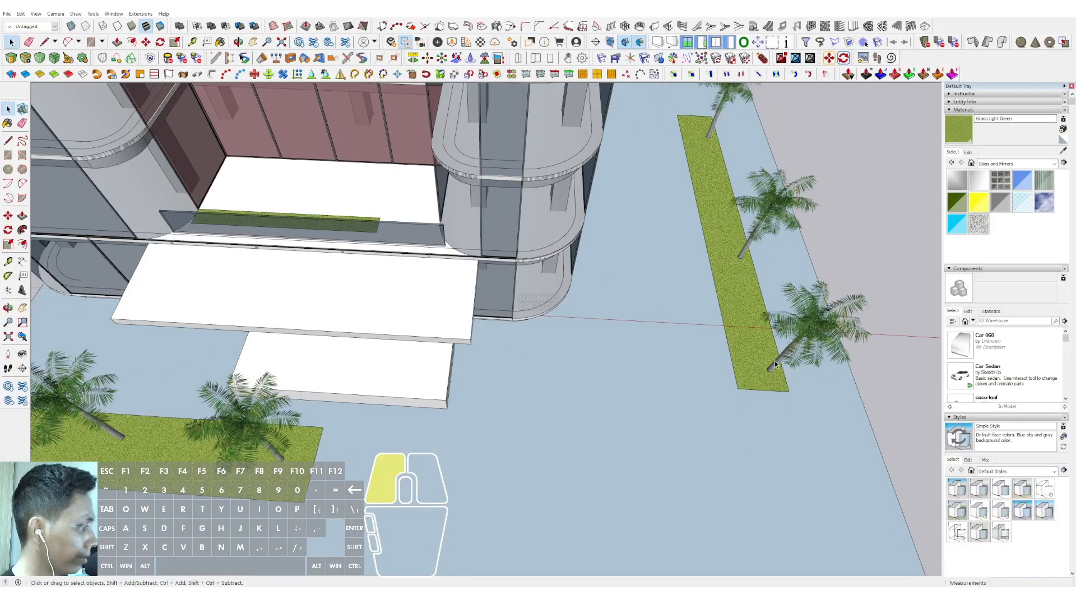
scroll(759, 377, up, 2)
key(m)
click(778, 366)
key(ctrl)
scroll(485, 305, down, 1)
shift+middle_drag(476, 299, 426, 314)
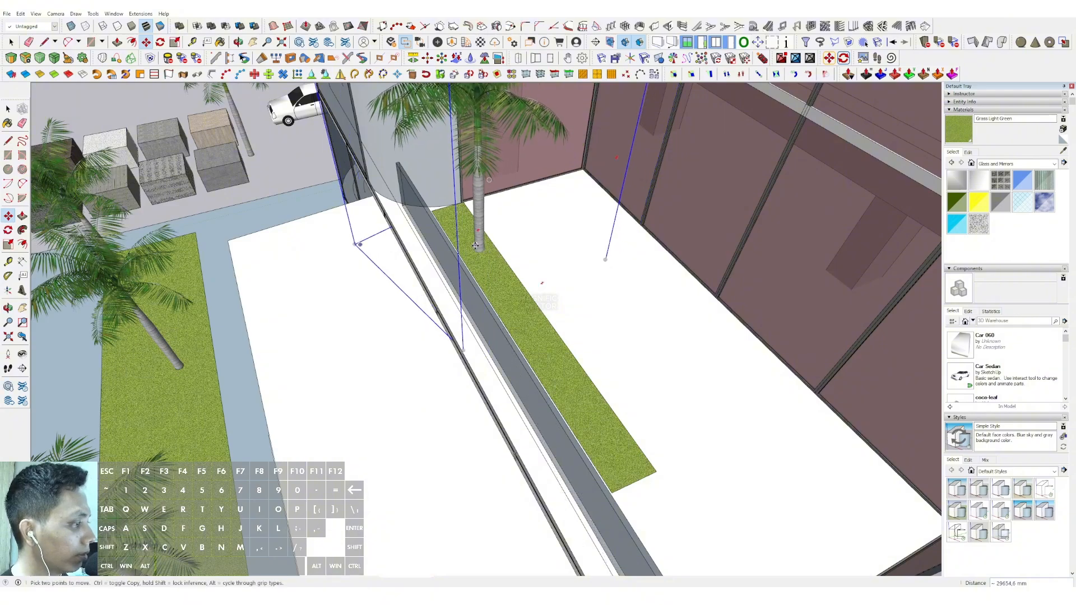
click(477, 249)
- Copy the terrace palm once more along the planter strip
key(ctrl)
click(566, 370)
key(space)
scroll(527, 275, down, 6)
middle_drag(566, 367, 596, 237)
scroll(683, 244, up, 2)
middle_drag(527, 248, 548, 326)
scroll(461, 367, up, 5)
scroll(461, 398, down, 5)
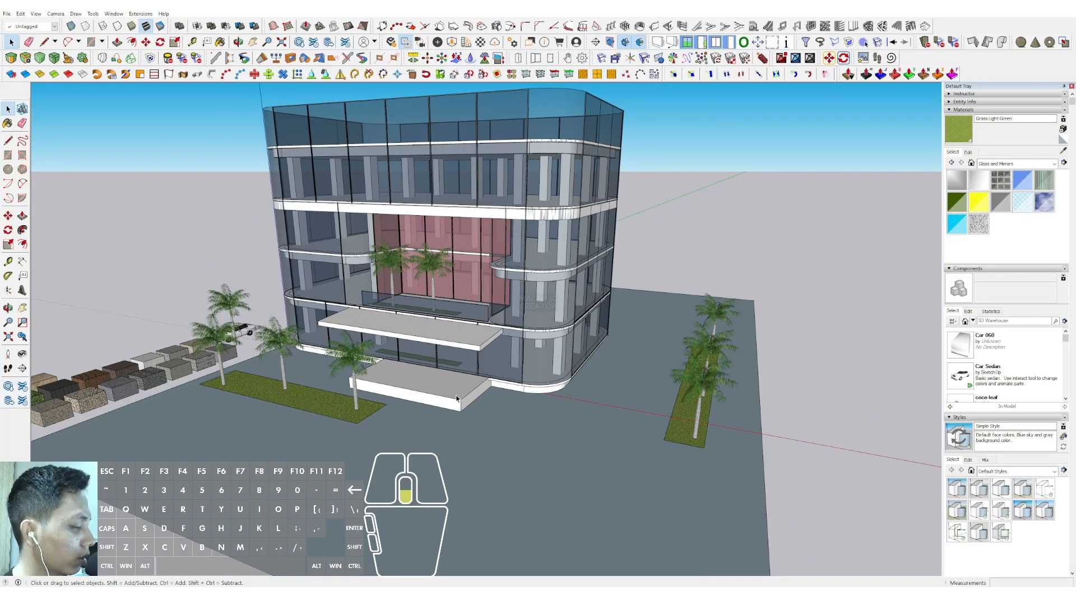
- Open the roof slab, offset its outline inward and push the outer strip down to trim the slab edge
middle_drag(447, 411, 477, 538)
scroll(550, 187, up, 5)
triple_click(570, 189)
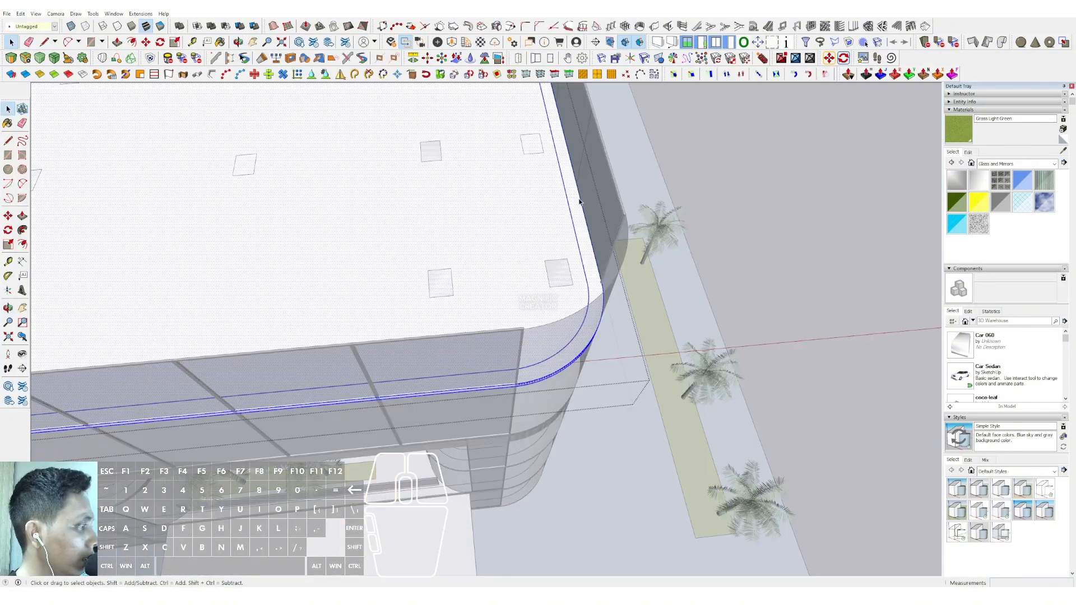
scroll(579, 202, up, 8)
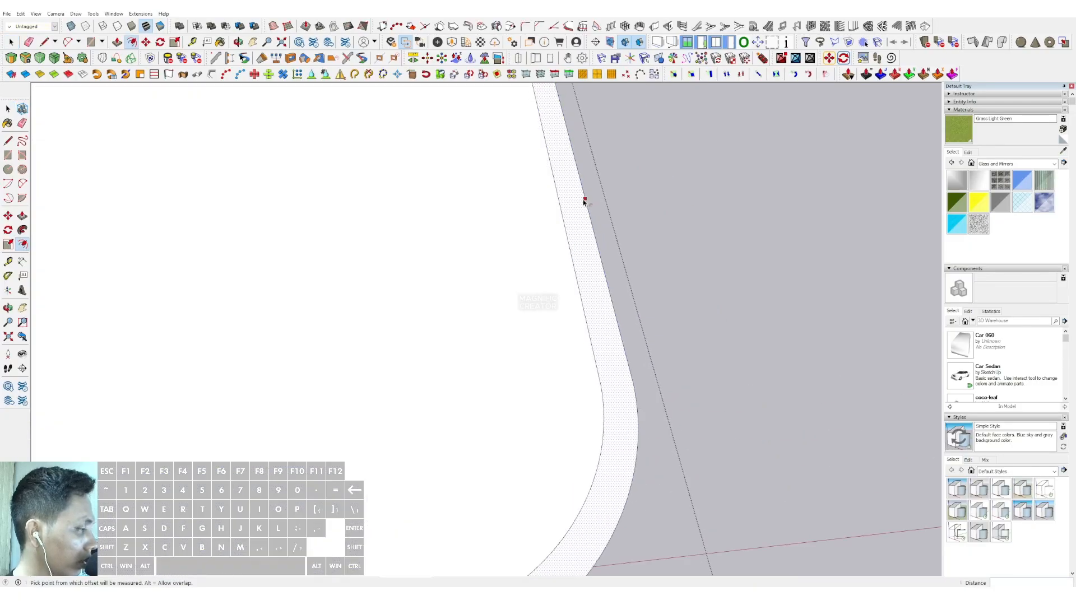
middle_drag(580, 202, 457, 209)
key(p)
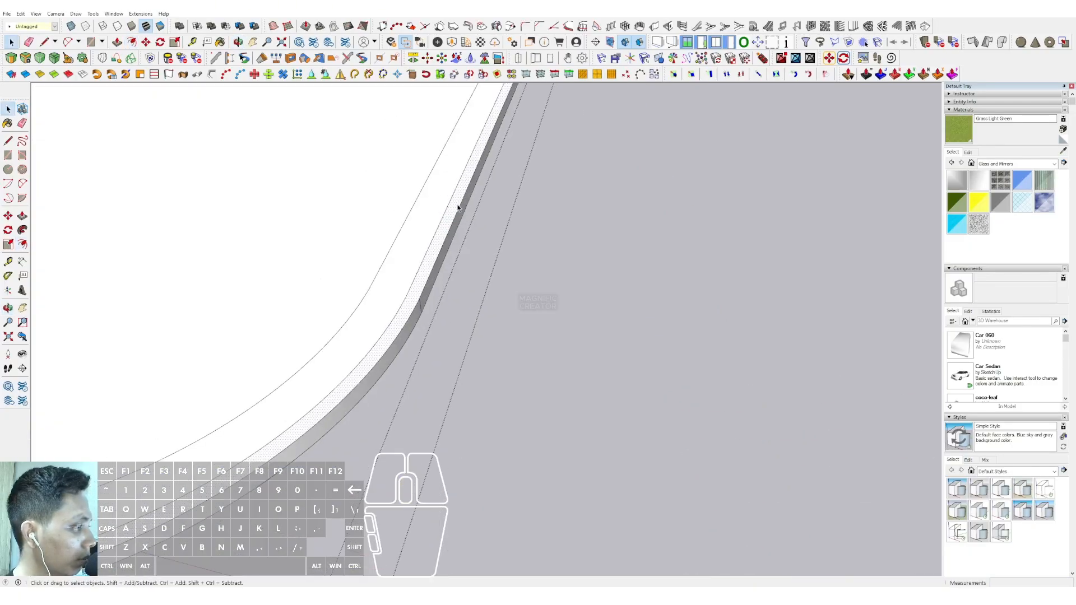
click(450, 241)
key(space)
scroll(452, 240, down, 5)
click(695, 255)
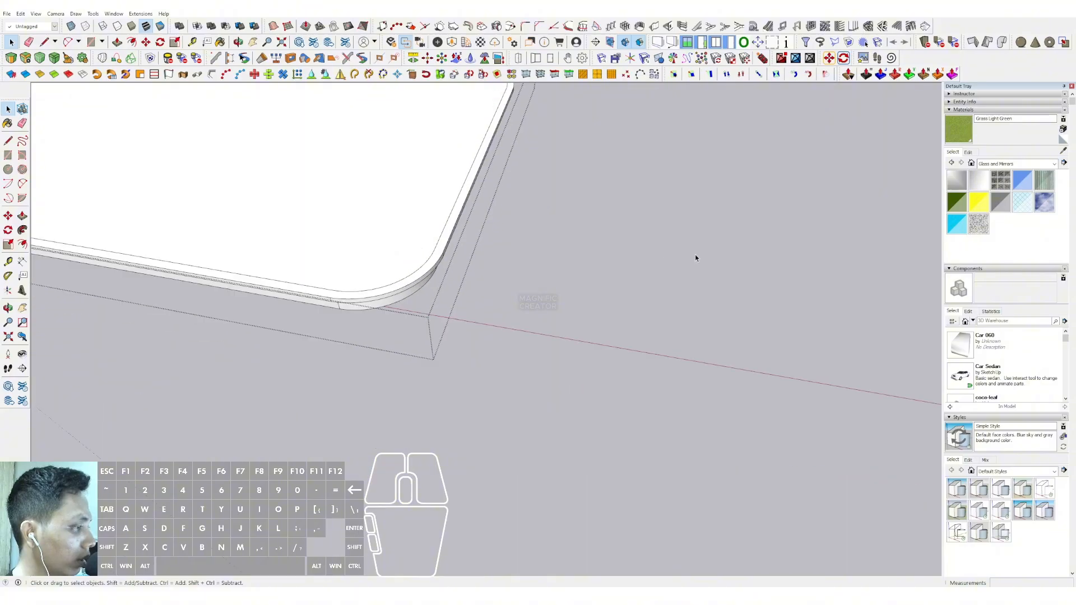
- Offset the ground plinth's outline inward and push the outer strip down 1000 mm through its full height
scroll(695, 254, down, 4)
middle_drag(572, 246, 540, 243)
scroll(540, 243, up, 5)
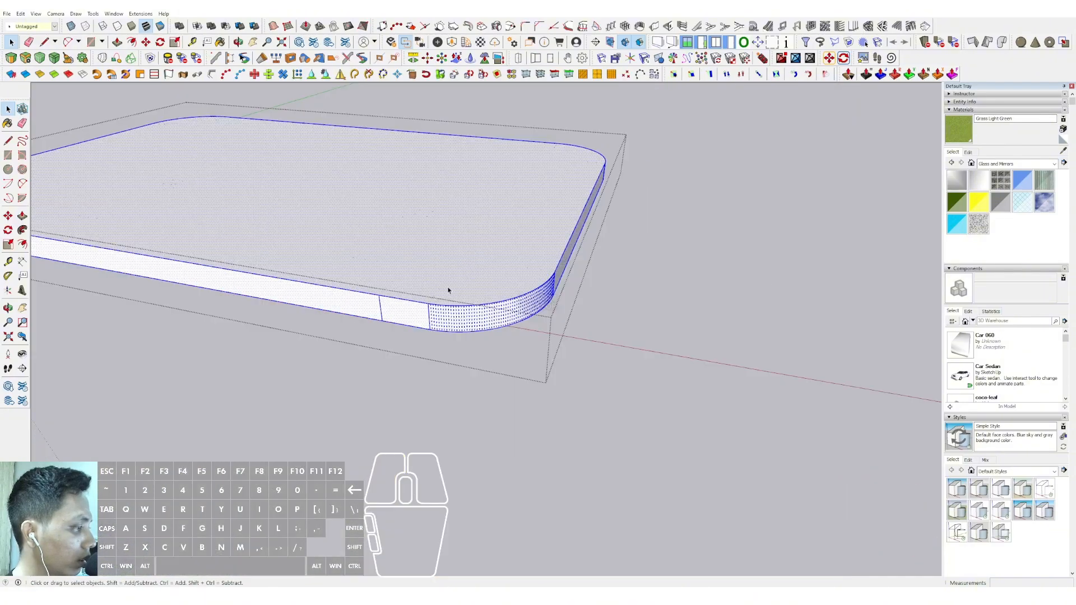
scroll(546, 268, up, 3)
scroll(547, 267, up, 1)
key(f)
click(552, 240)
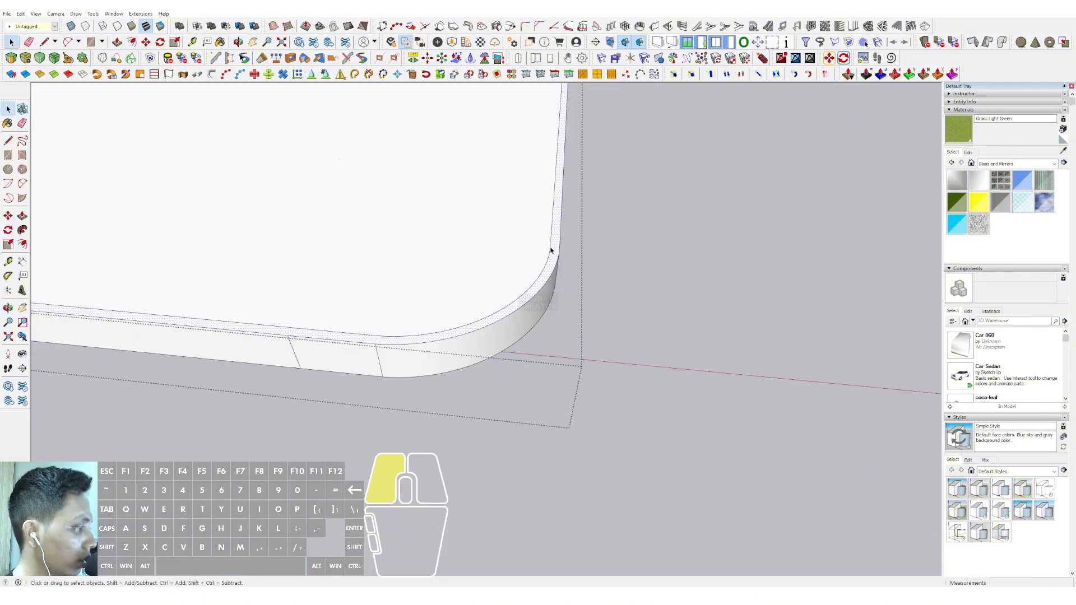
key(p)
click(557, 224)
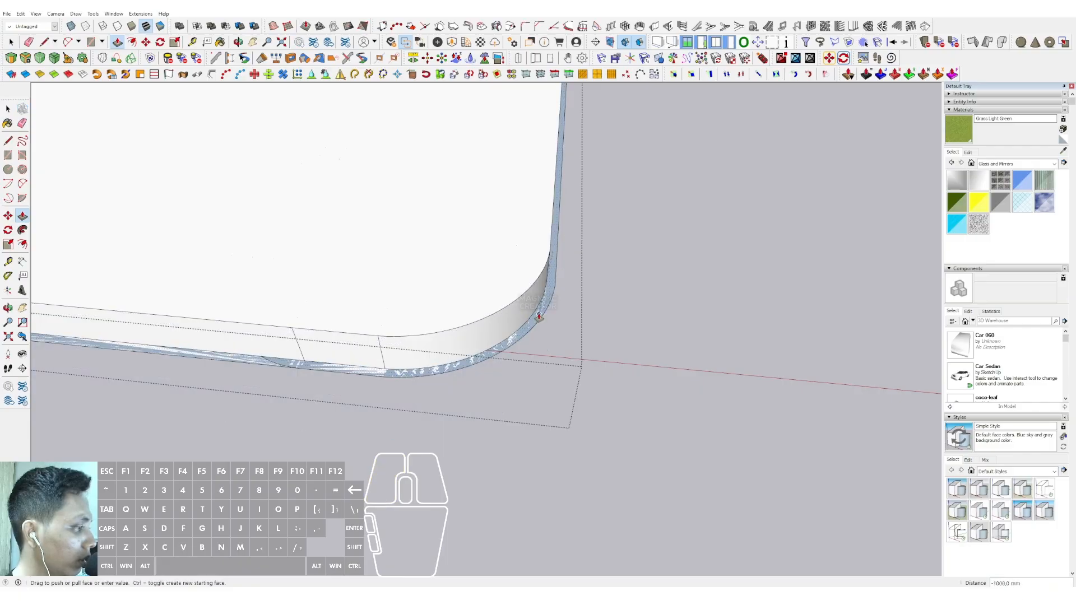
click(535, 306)
key(space)
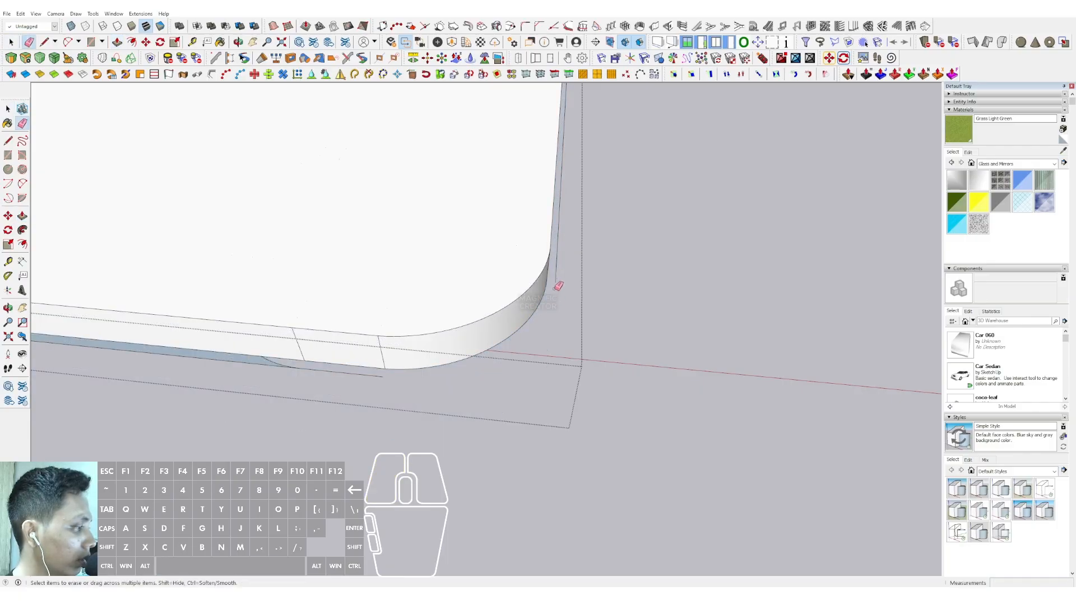
- Erase the leftover edges around the trimmed plinth and leave group editing
mouse_move(480, 272)
middle_down()
mouse_move(353, 332)
mouse_move(370, 332)
middle_up()
drag(370, 332, 385, 341)
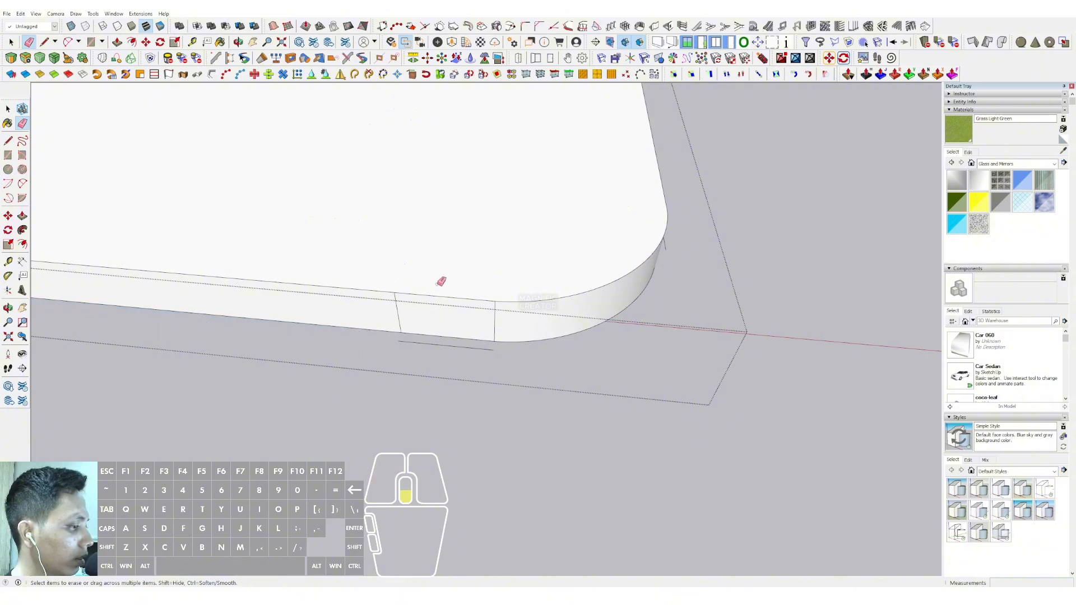
scroll(442, 282, down, 8)
key(space)
double_click(539, 286)
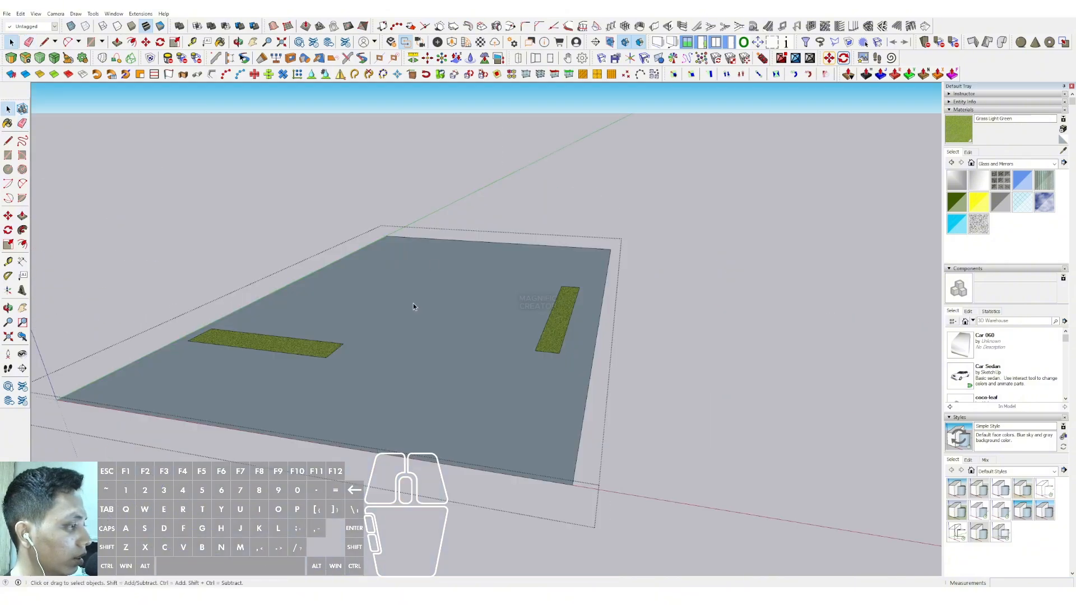
click(711, 183)
- Open the terrace-level slab, offset its outline inward and push the outer strip down to trim its edge
middle_drag(480, 275, 420, 331)
scroll(485, 320, up, 5)
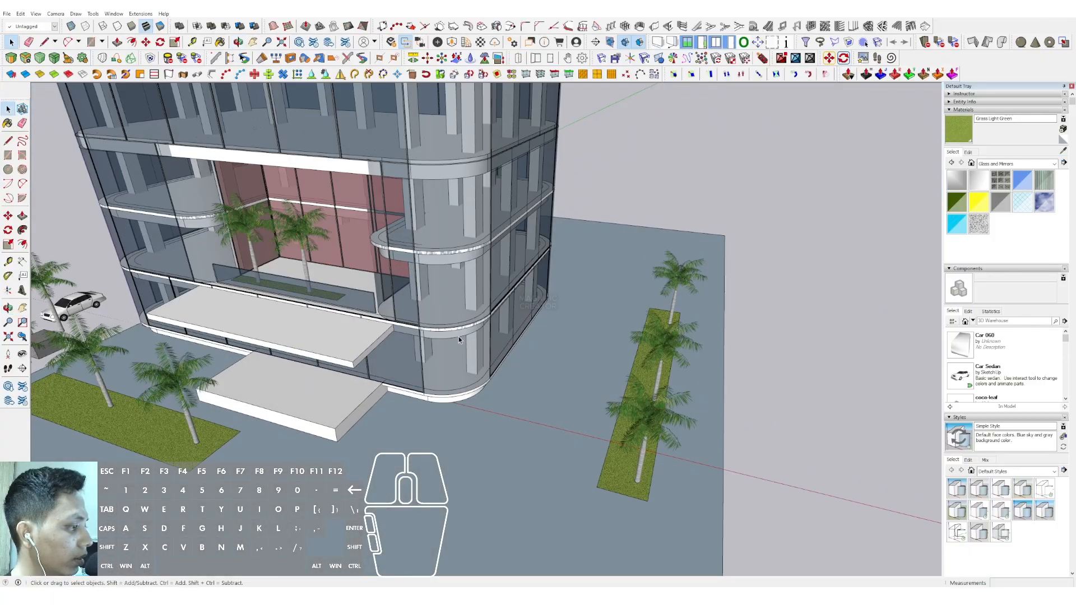
double_click(488, 318)
scroll(614, 363, up, 6)
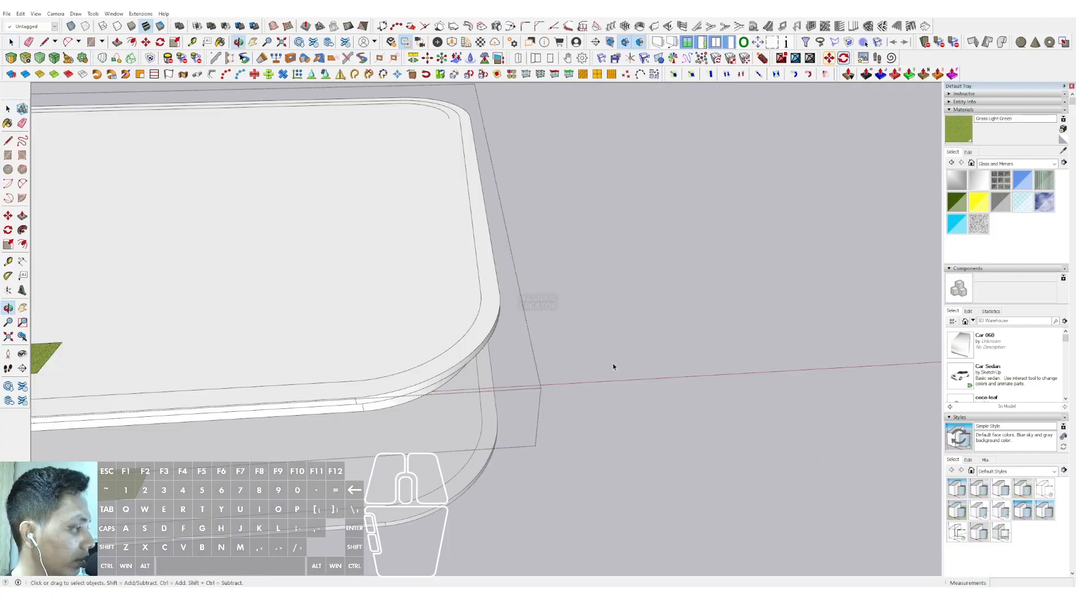
key(f)
click(494, 280)
key(space)
click(496, 281)
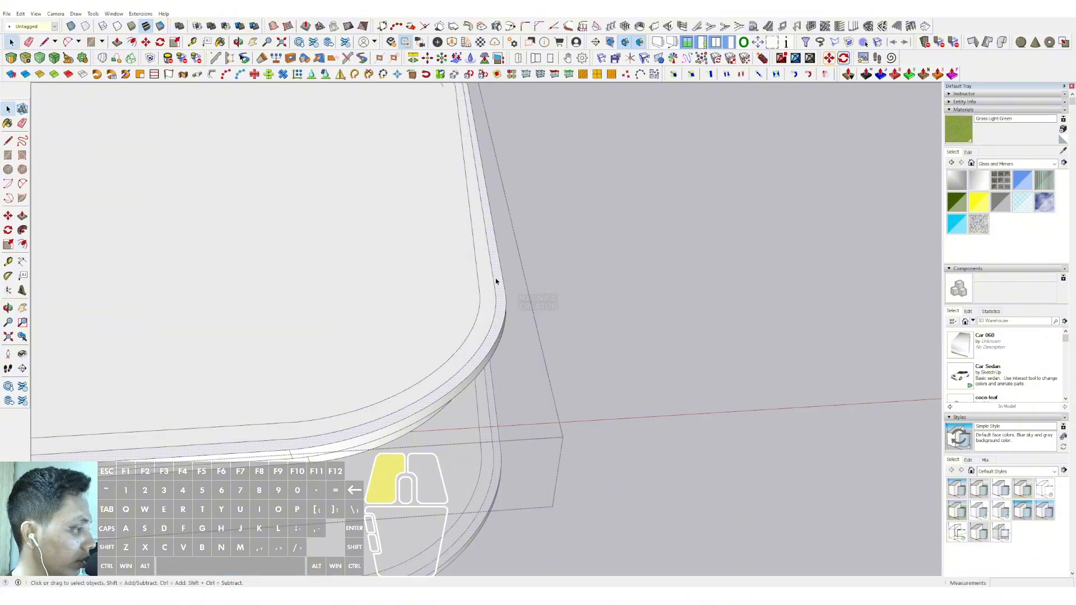
click(499, 296)
click(500, 331)
key(space)
scroll(500, 331, down, 4)
click(670, 240)
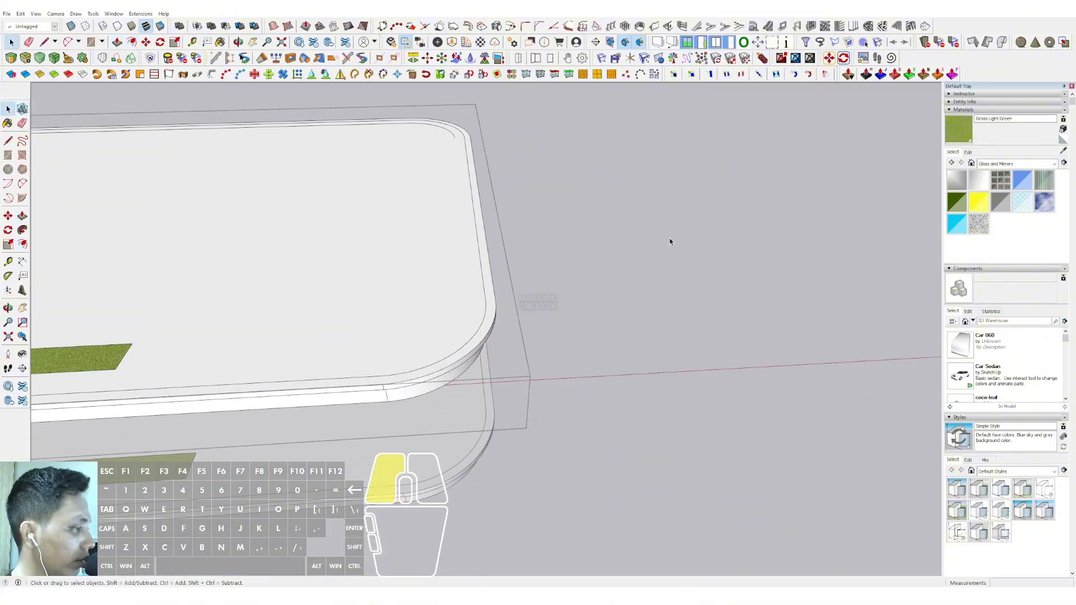
- Open the notched slab between the middle storeys and offset its outer outline inward
scroll(510, 303, down, 5)
middle_drag(510, 303, 448, 272)
scroll(379, 230, up, 5)
click(386, 240)
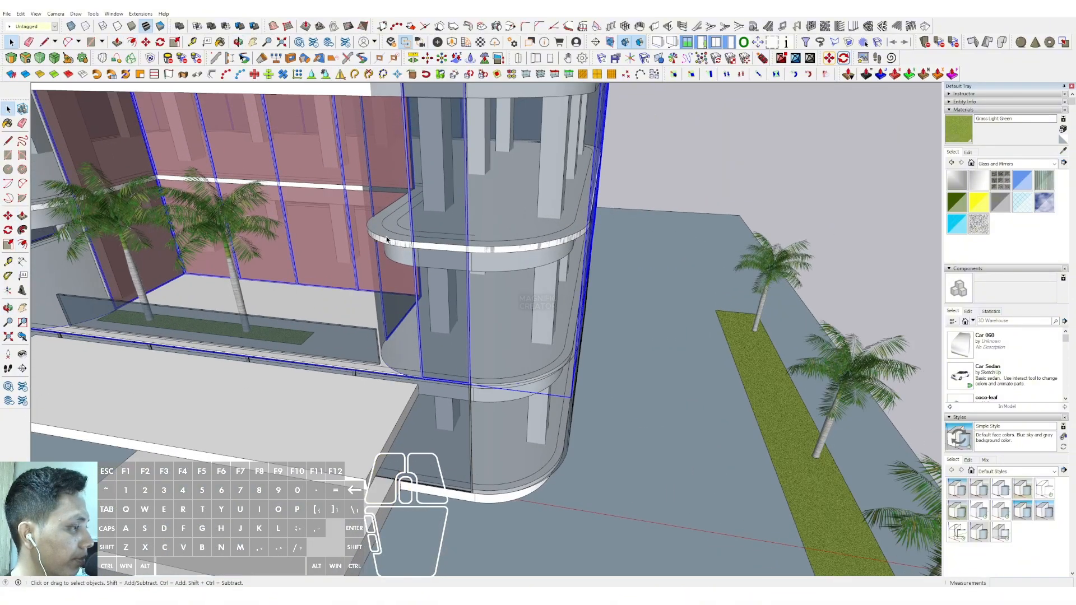
click(383, 241)
triple_click(383, 241)
middle_drag(541, 207, 557, 258)
scroll(566, 241, up, 3)
click(581, 209)
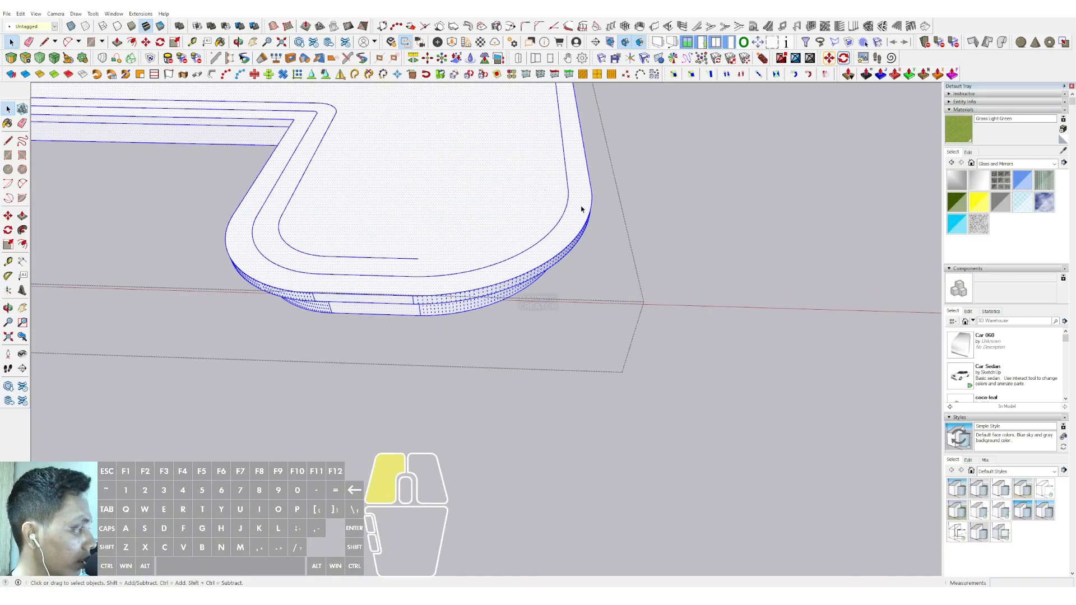
key(f)
click(591, 189)
key(space)
- Push the notched slab's outer strip down 200 mm to trim its edge, and close the group
key(p)
click(584, 190)
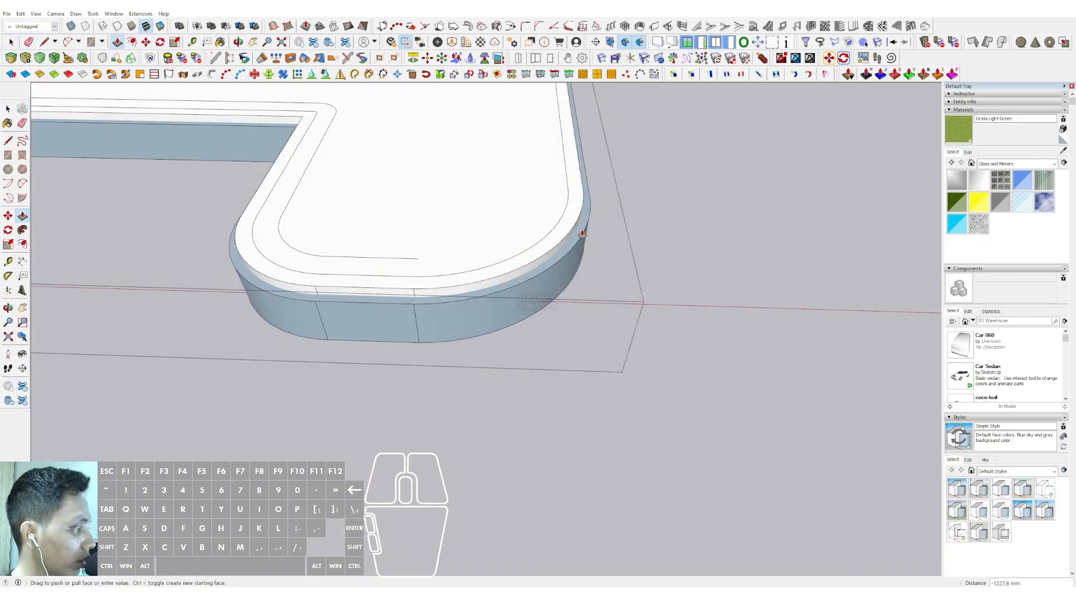
text(200)
key(Return)
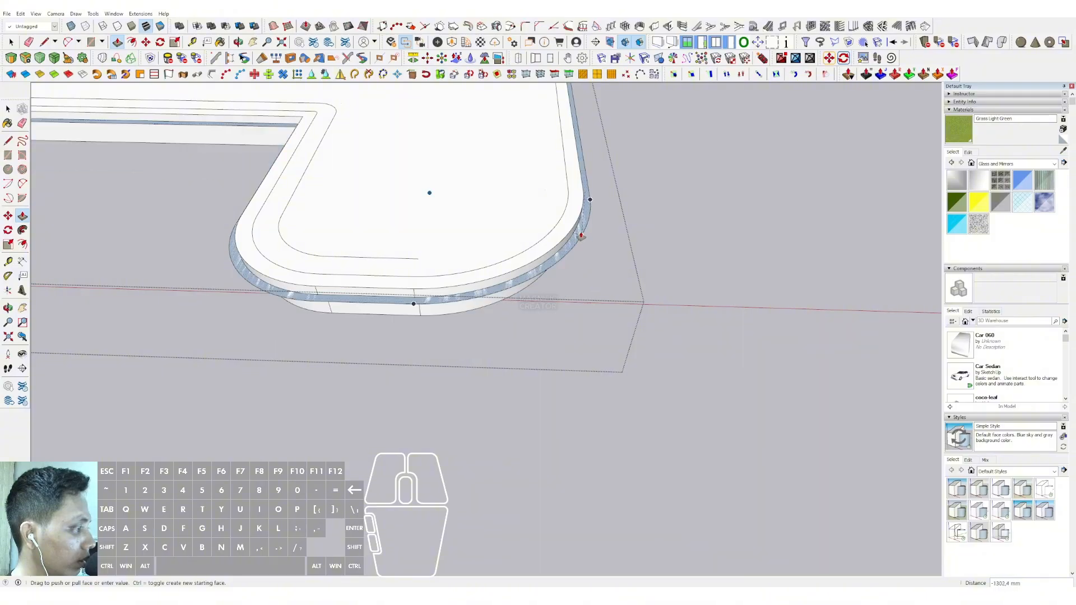
click(583, 234)
key(space)
scroll(588, 226, down, 10)
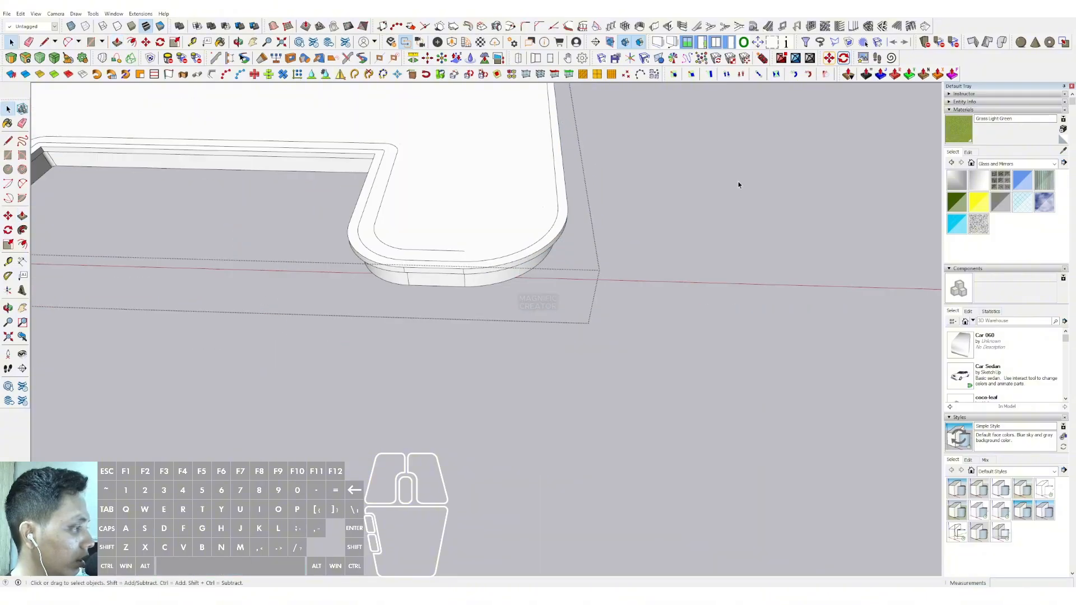
middle_drag(497, 277, 479, 227)
scroll(474, 232, down, 3)
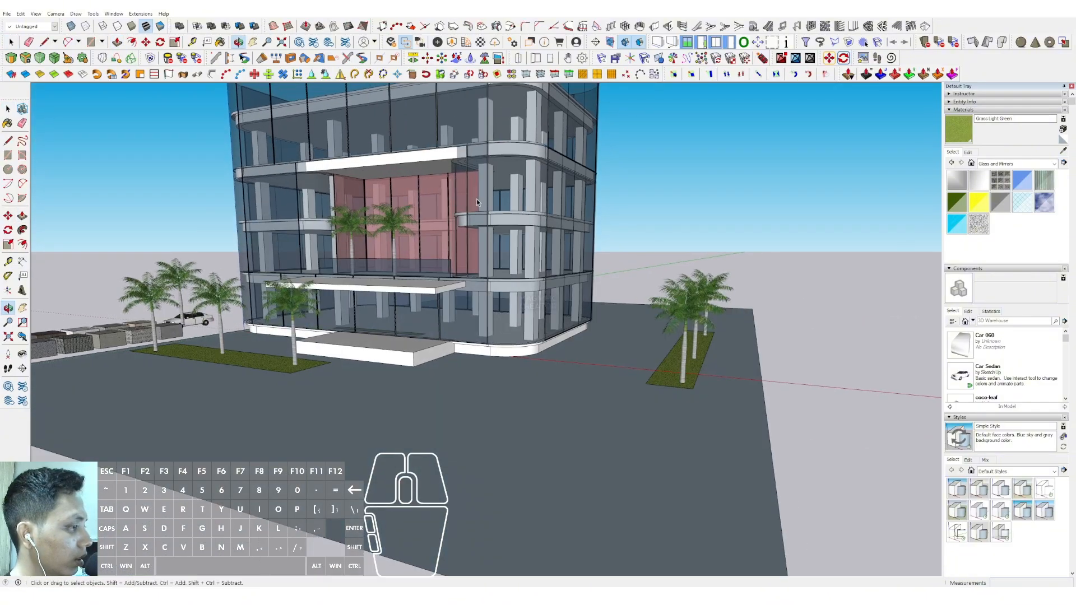
- Open the entrance platform and draw a stair profile on its side face, with treads about 617 mm and risers about 126 mm
mouse_move(465, 263)
middle_down()
mouse_move(460, 244)
mouse_move(453, 278)
middle_up()
scroll(453, 279, up, 2)
scroll(334, 412, up, 6)
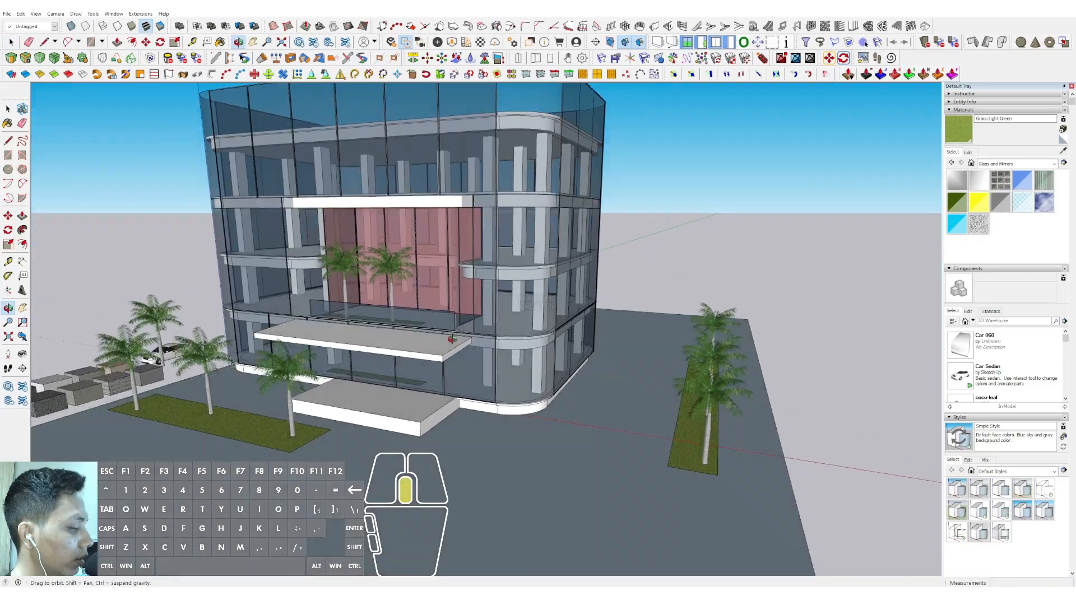
scroll(333, 412, up, 2)
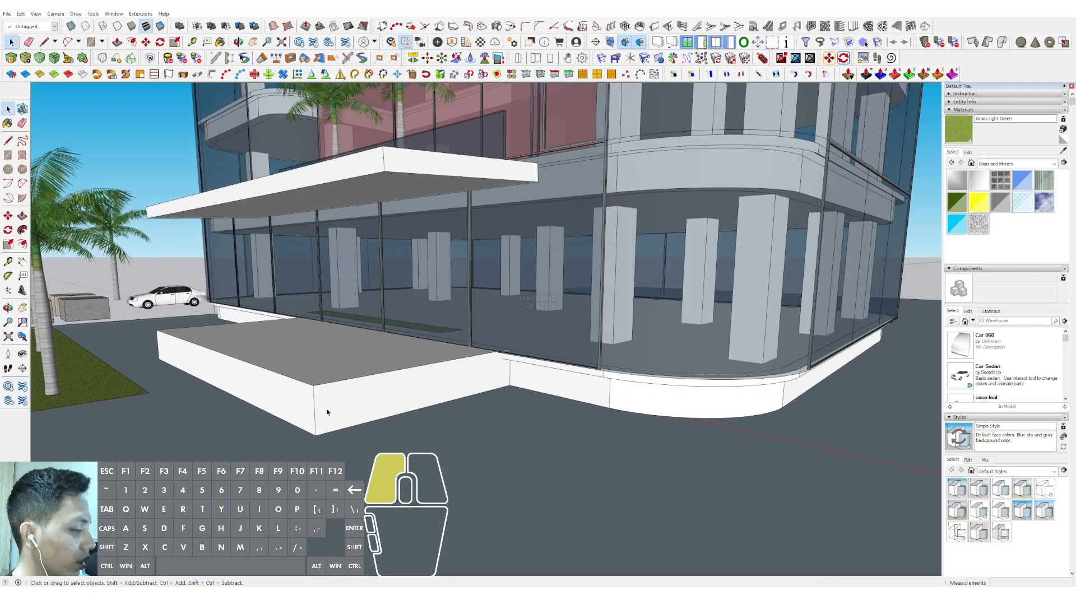
scroll(327, 416, up, 2)
triple_click(329, 416)
key(l)
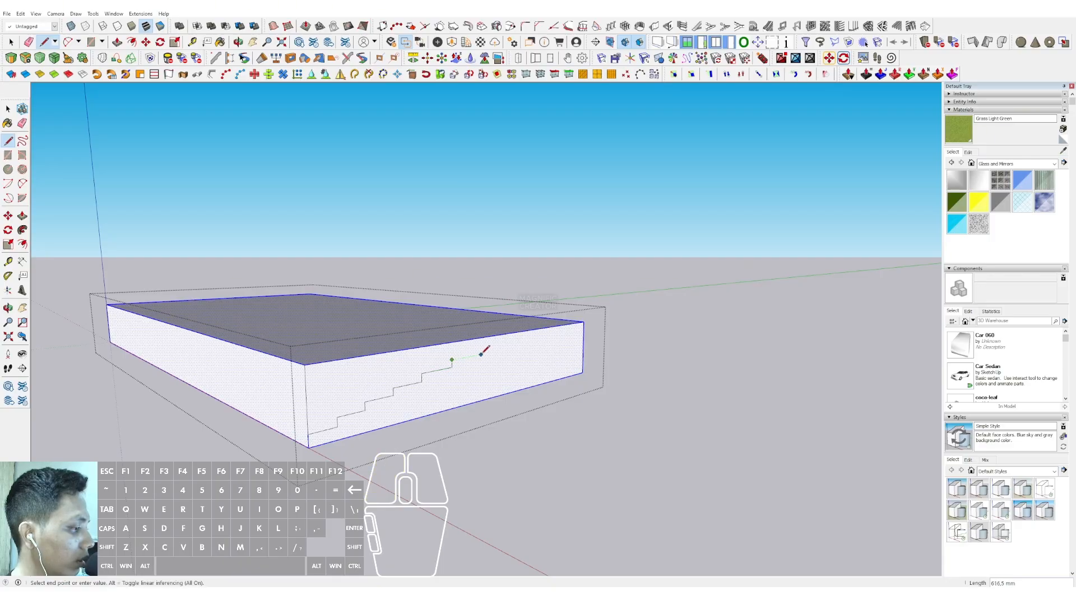
scroll(503, 350, up, 1)
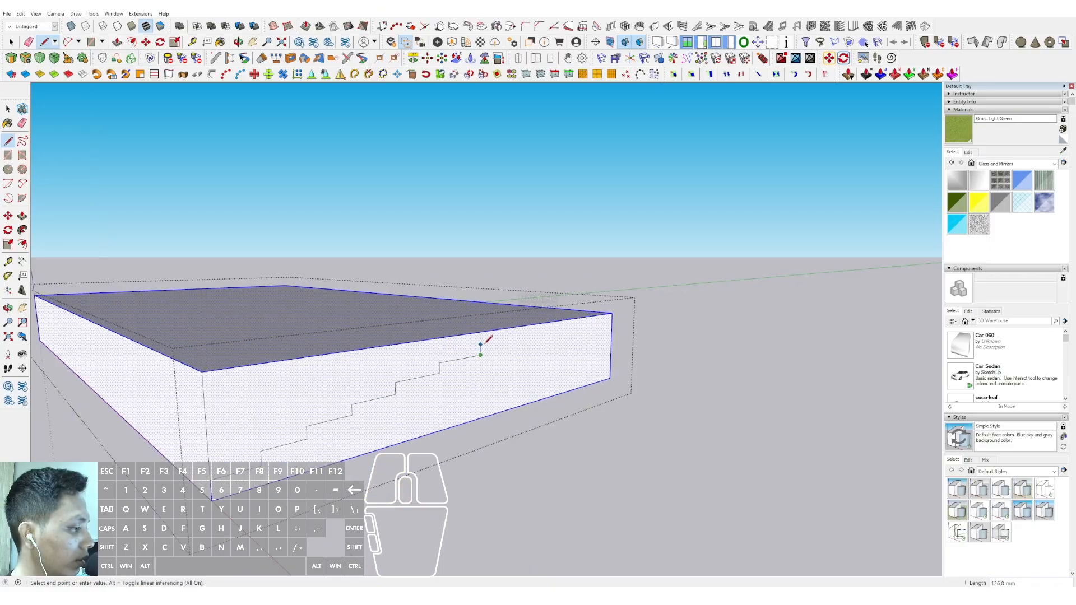
click(517, 327)
- Push the face above the stair profile about 11350 mm across the platform's full width to carve the entrance steps
key(space)
click(449, 358)
key(v)
click(448, 357)
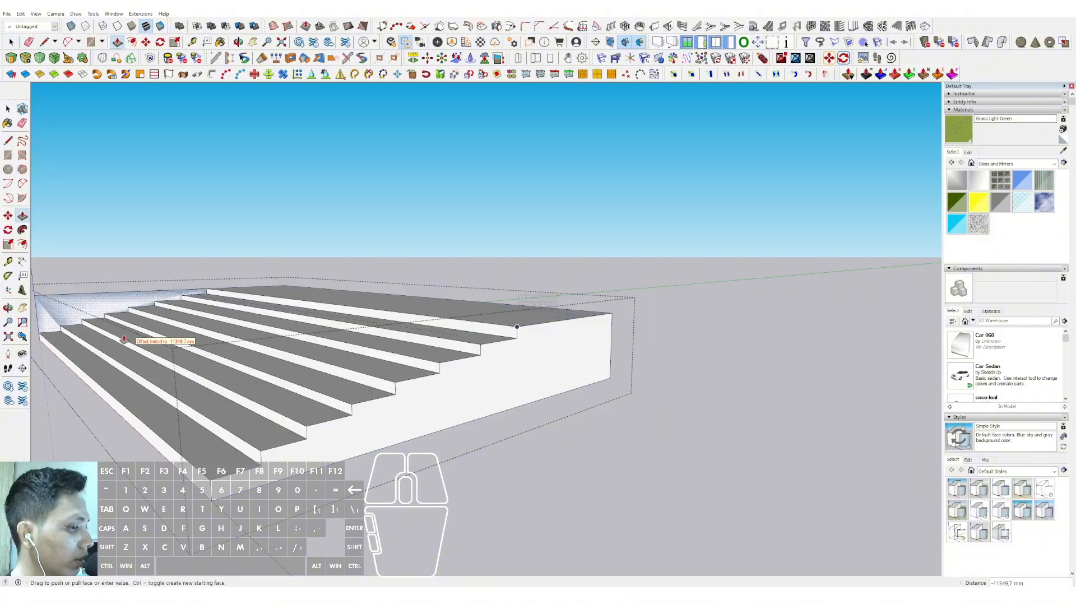
scroll(360, 323, down, 3)
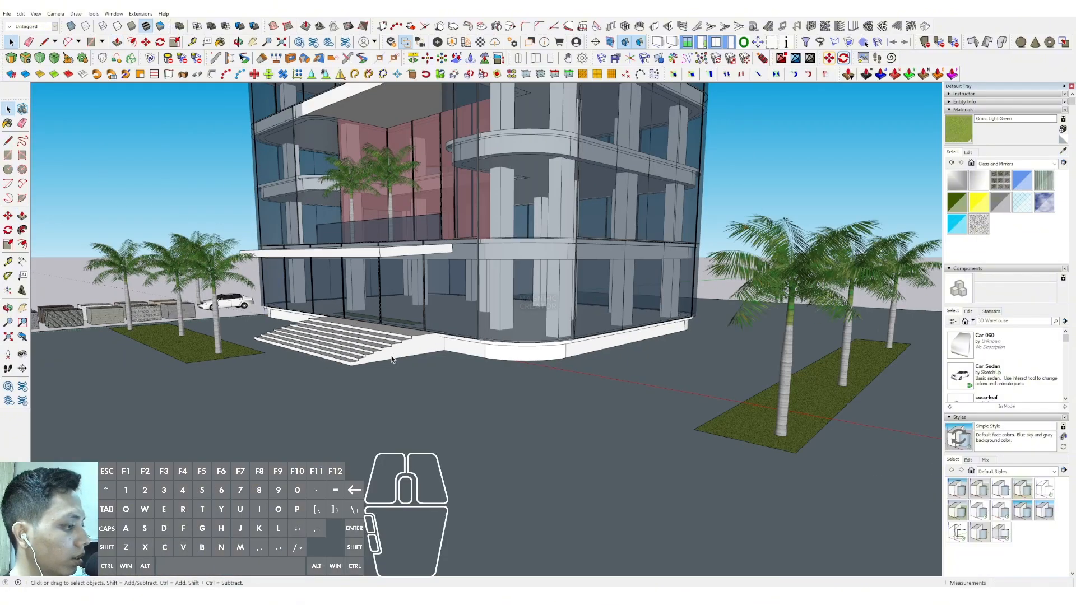
- Place a Silhouette Man Walking Bag and a Silhouette Woman Walking Sideways from the Components Sampler on the paving beside the entrance steps
middle_drag(477, 365, 457, 375)
scroll(482, 356, down, 3)
middle_drag(457, 376, 457, 407)
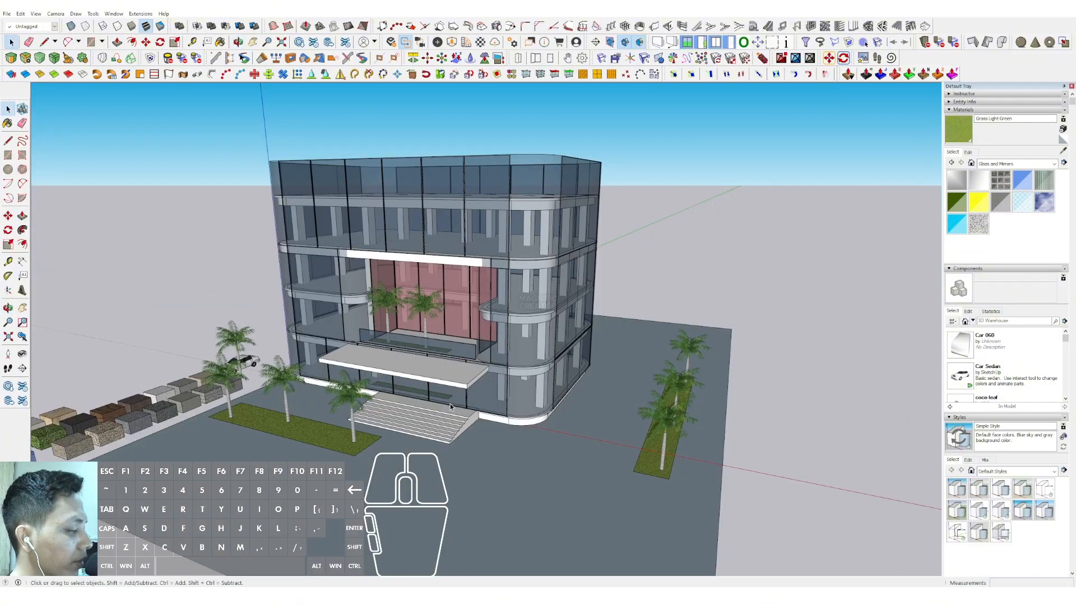
scroll(457, 386, down, 1)
click(973, 321)
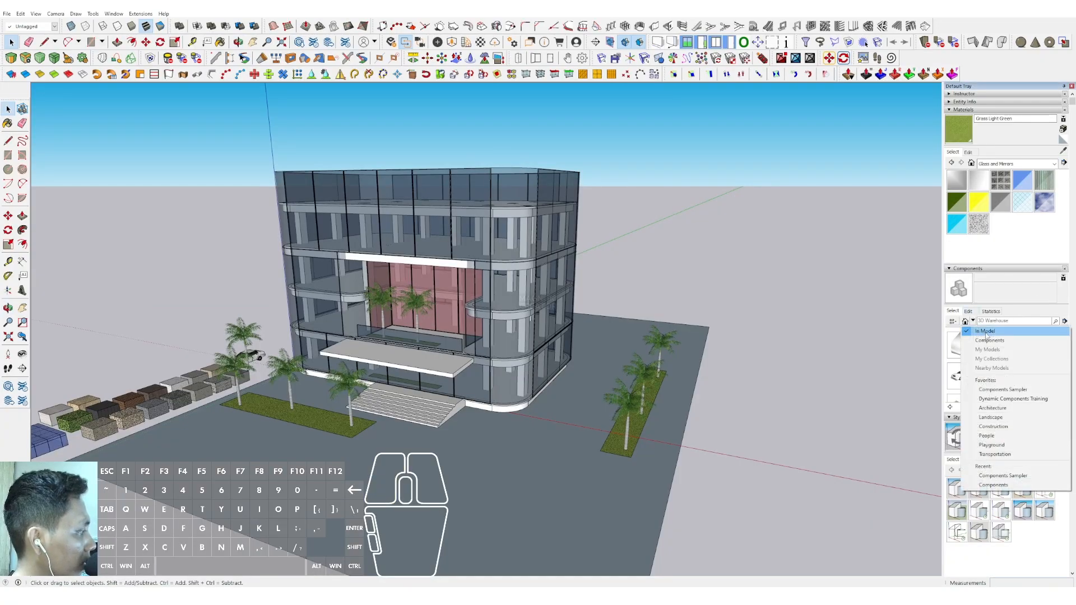
click(989, 342)
click(958, 337)
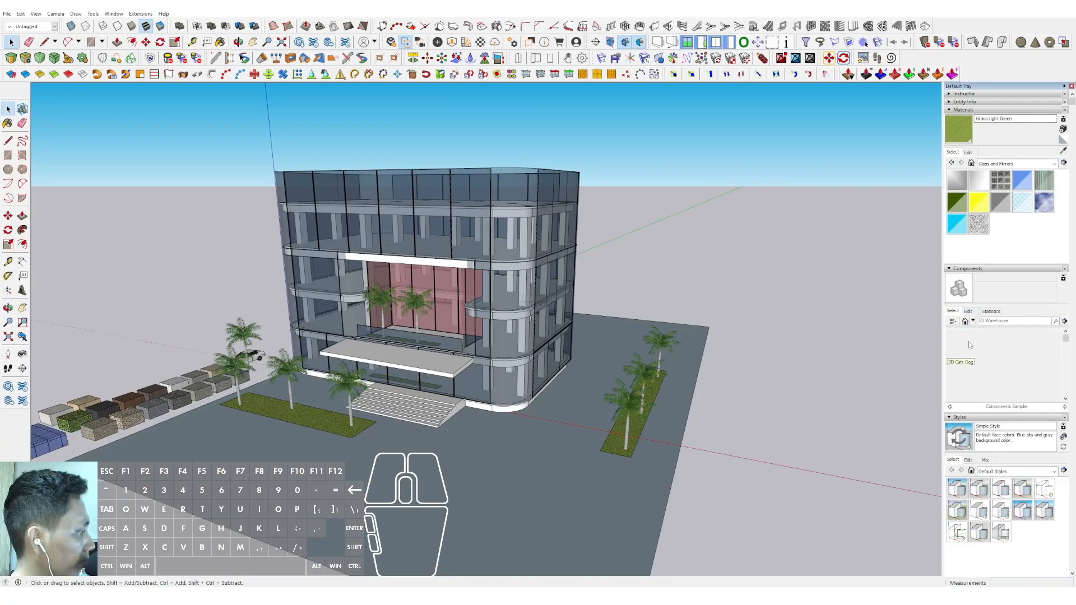
scroll(981, 358, down, 4)
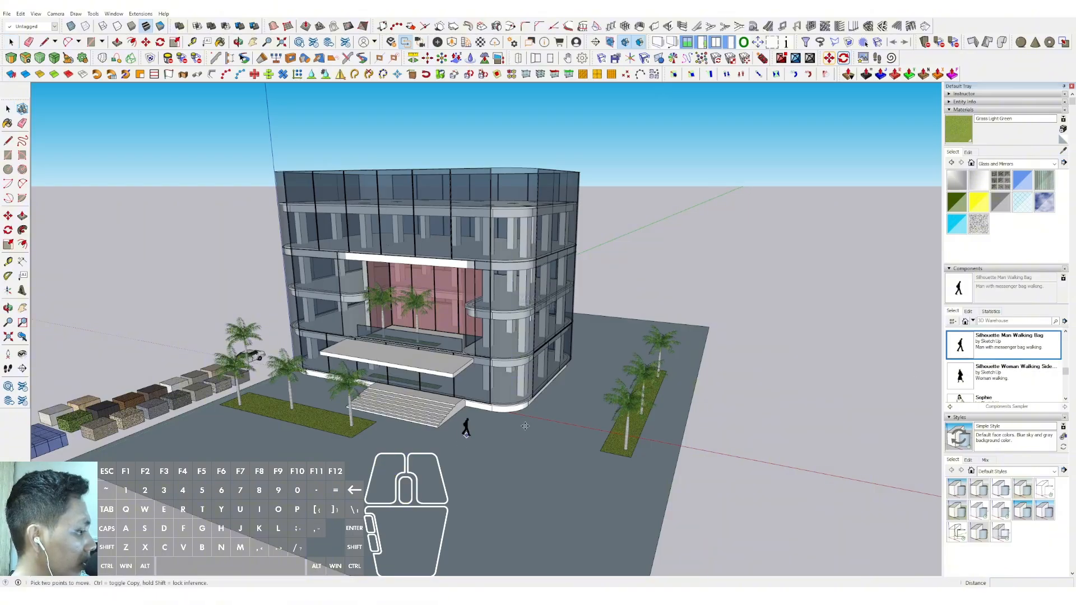
click(957, 383)
click(490, 436)
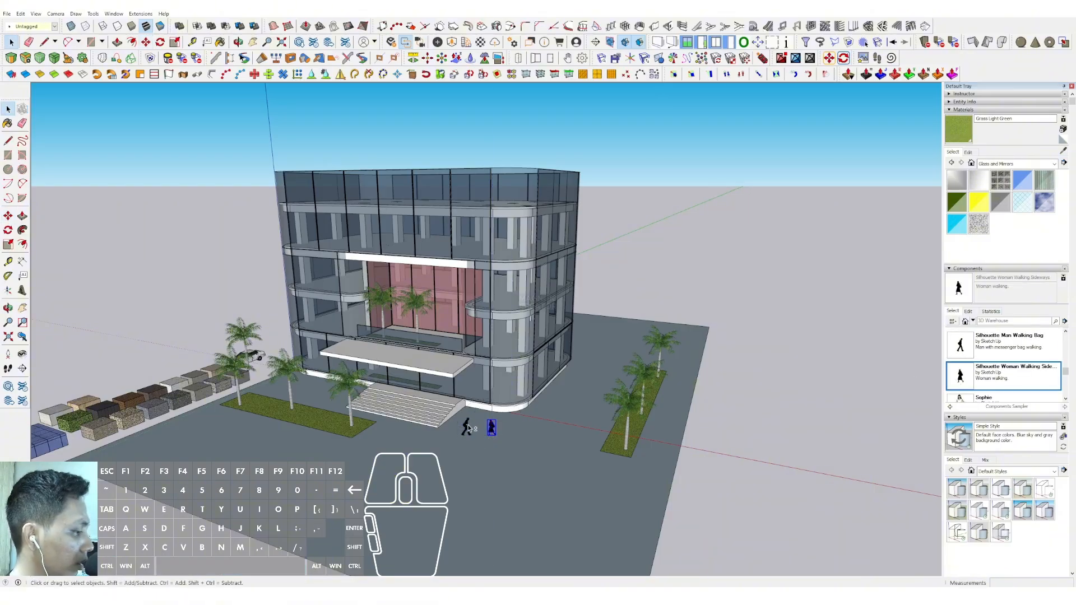
- Copy the walking man and woman together repeatedly to scatter pairs of pedestrians across the paving in front of the building
shift+click(468, 429)
scroll(471, 432, up, 2)
ctrl+click(480, 452)
click(328, 467)
ctrl+click(328, 468)
click(236, 454)
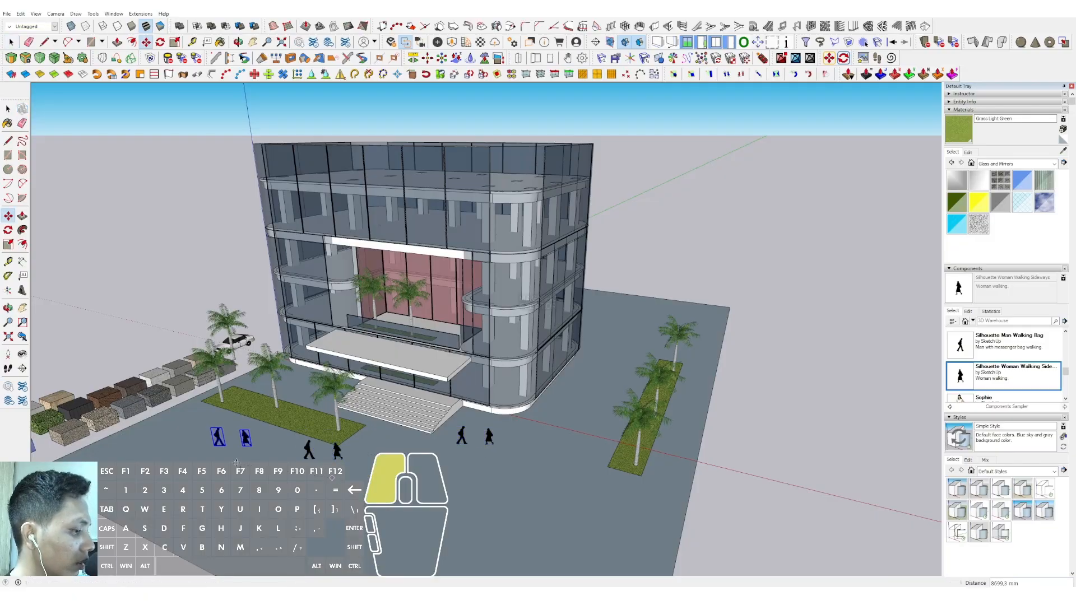
ctrl+click(231, 478)
ctrl+click(569, 470)
click(439, 485)
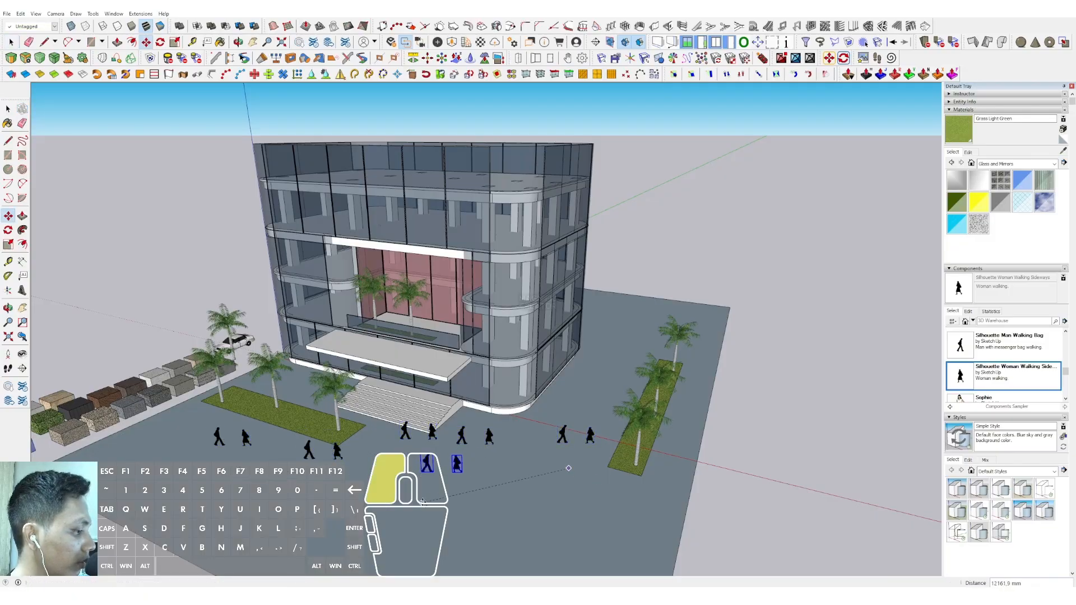
ctrl+click(440, 483)
ctrl+click(268, 491)
click(542, 496)
ctrl+click(539, 496)
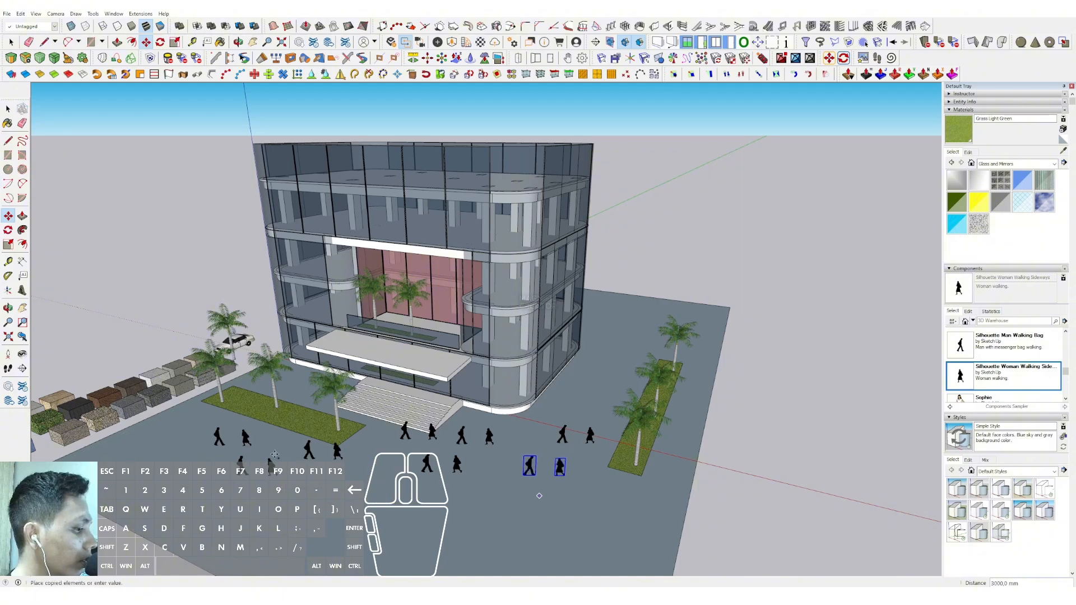
key(space)
- Turn on shadows and apply the Construction Documentation Style to the model
middle_drag(540, 496, 424, 301)
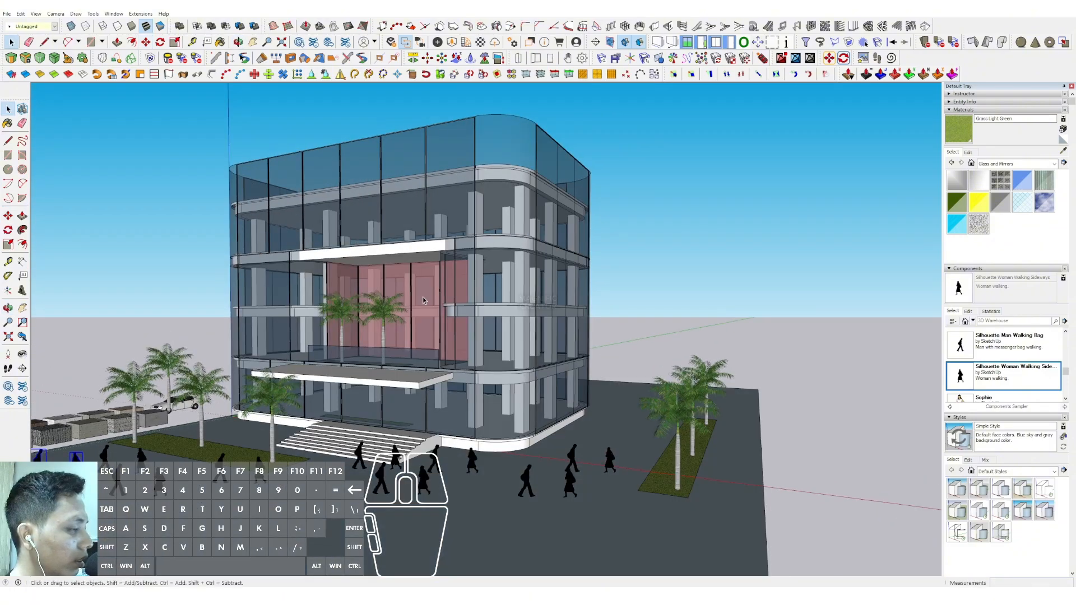
click(55, 14)
click(61, 112)
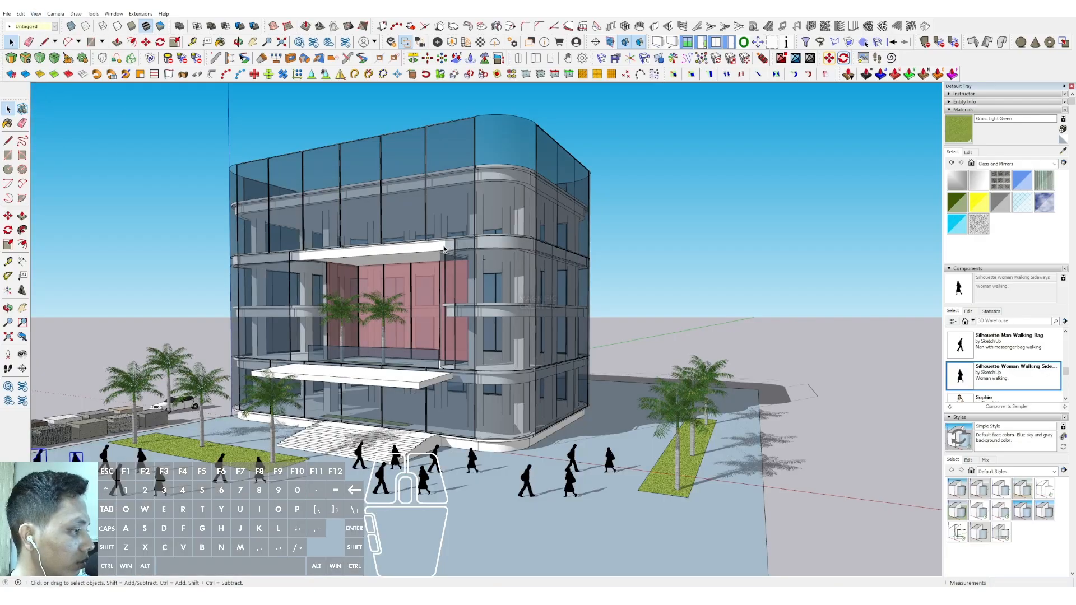
click(1001, 487)
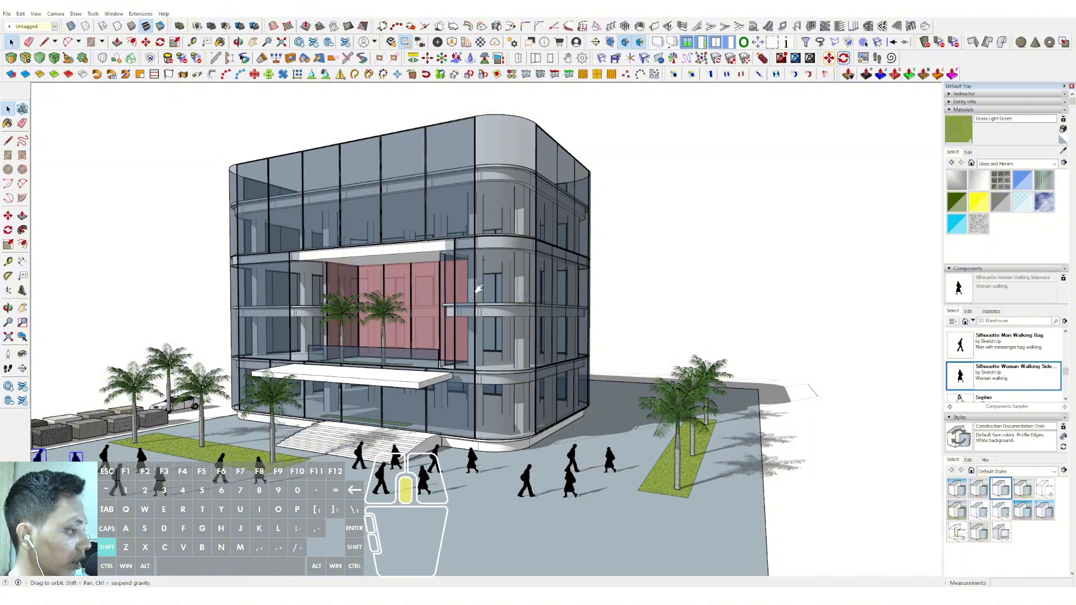
middle_drag(480, 289, 521, 297)
click(908, 189)
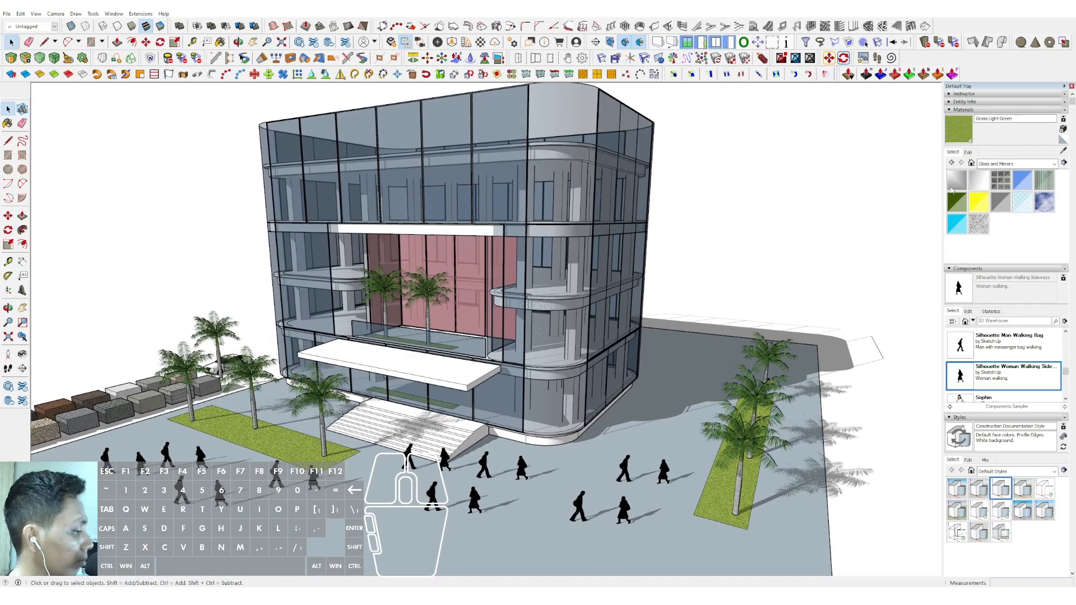
- Sample the blue facade glass material and raise its opacity slightly
middle_drag(535, 336, 468, 294)
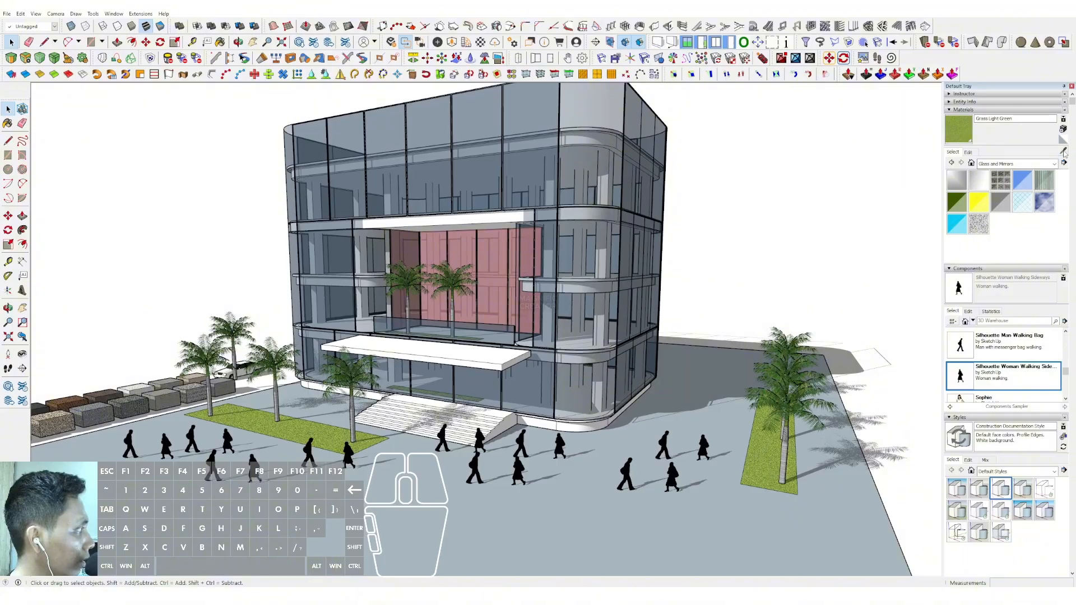
click(970, 153)
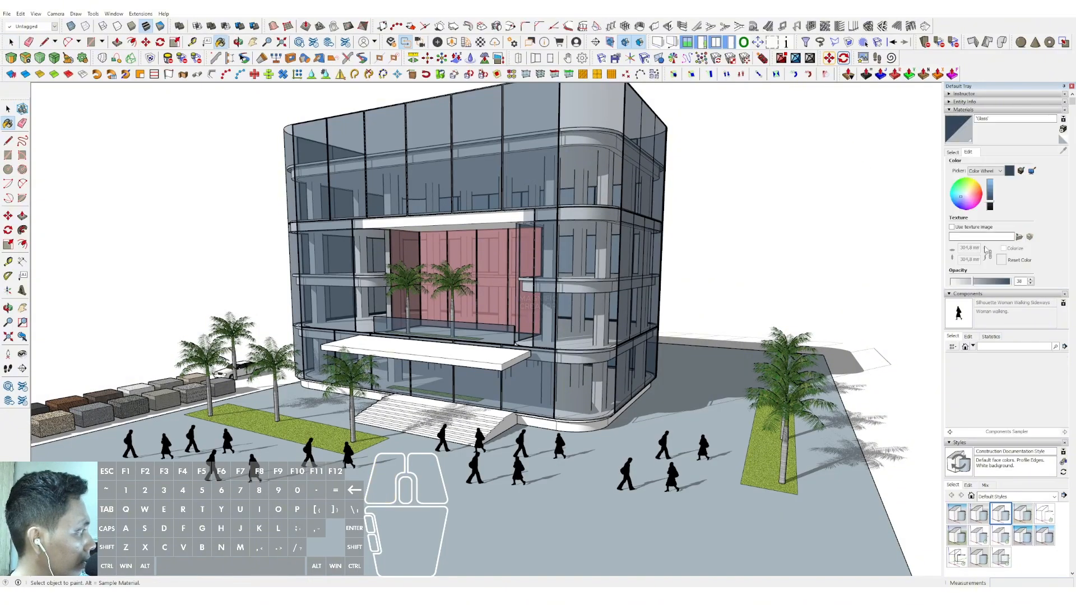
drag(978, 285, 959, 284)
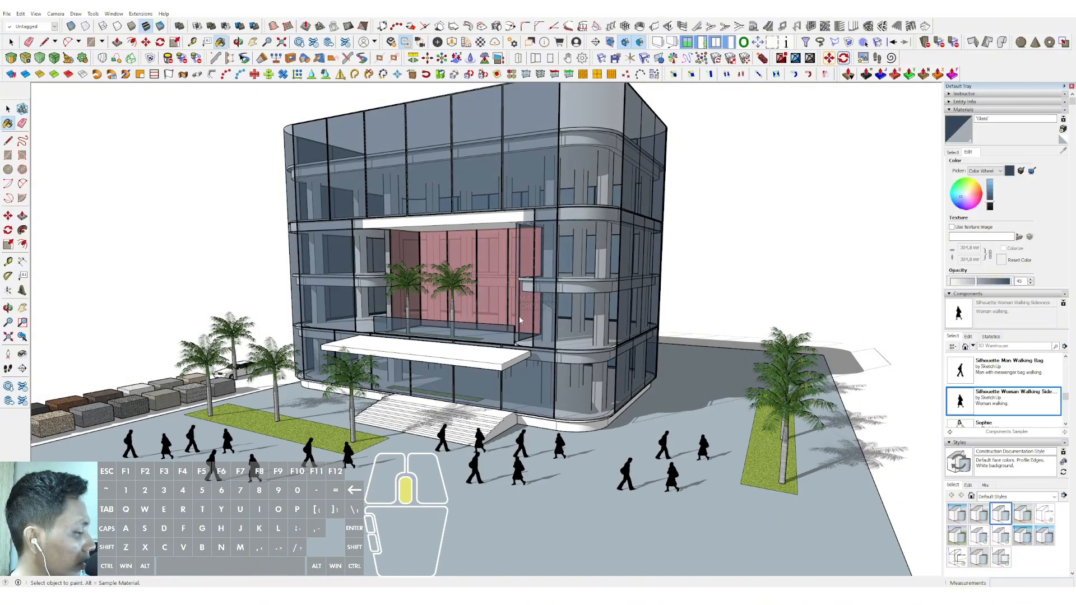
middle_drag(520, 320, 525, 318)
key(space)
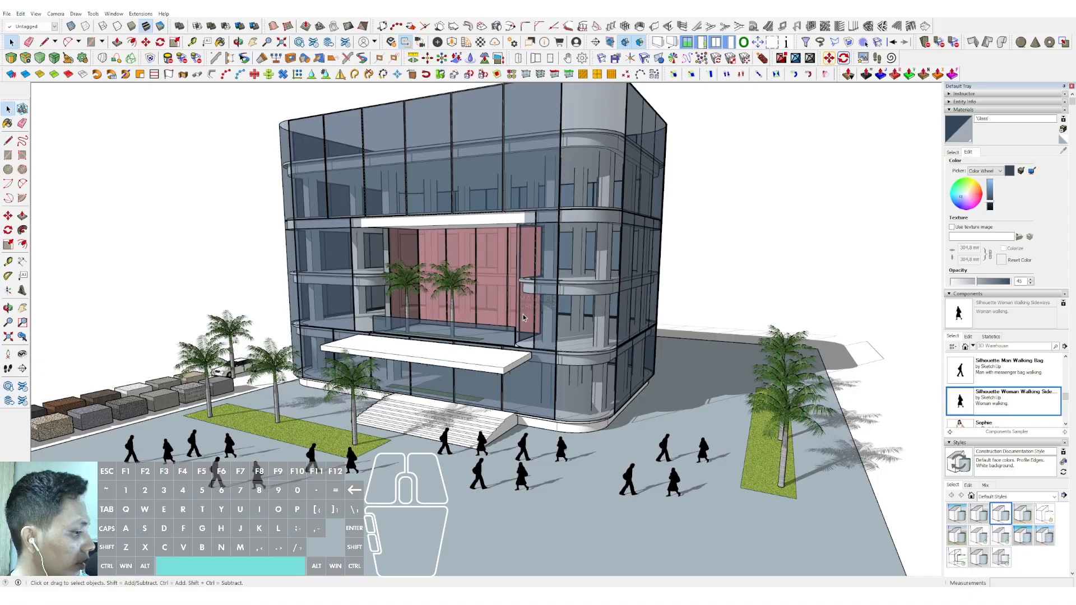
- Paint the entrance canopy with the dark red Color B07 from the Colors collection and edit the material to a muted, darker brown
click(953, 153)
click(1055, 164)
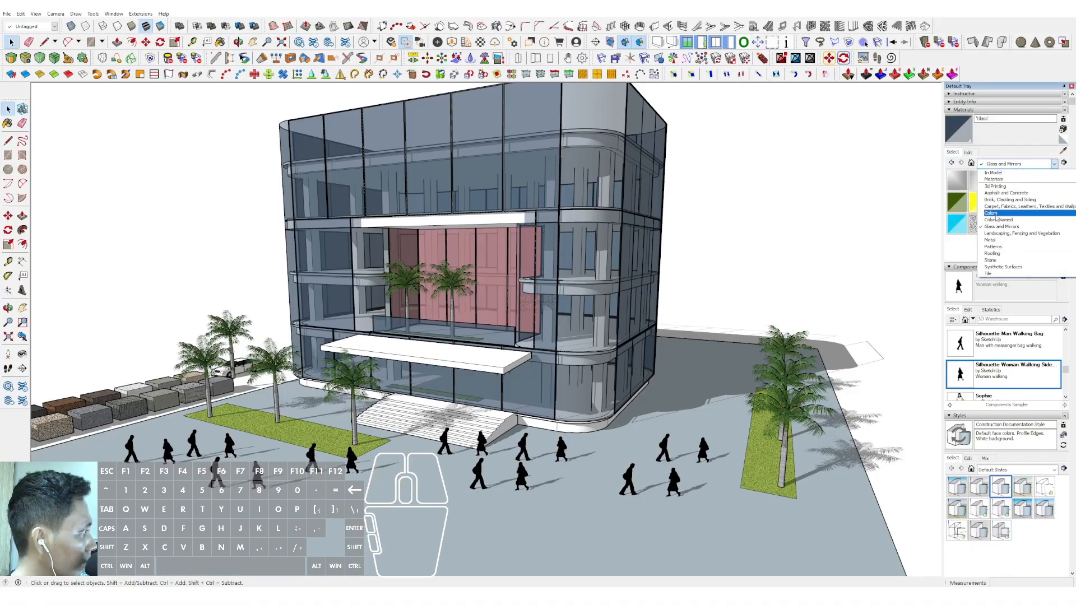
click(996, 214)
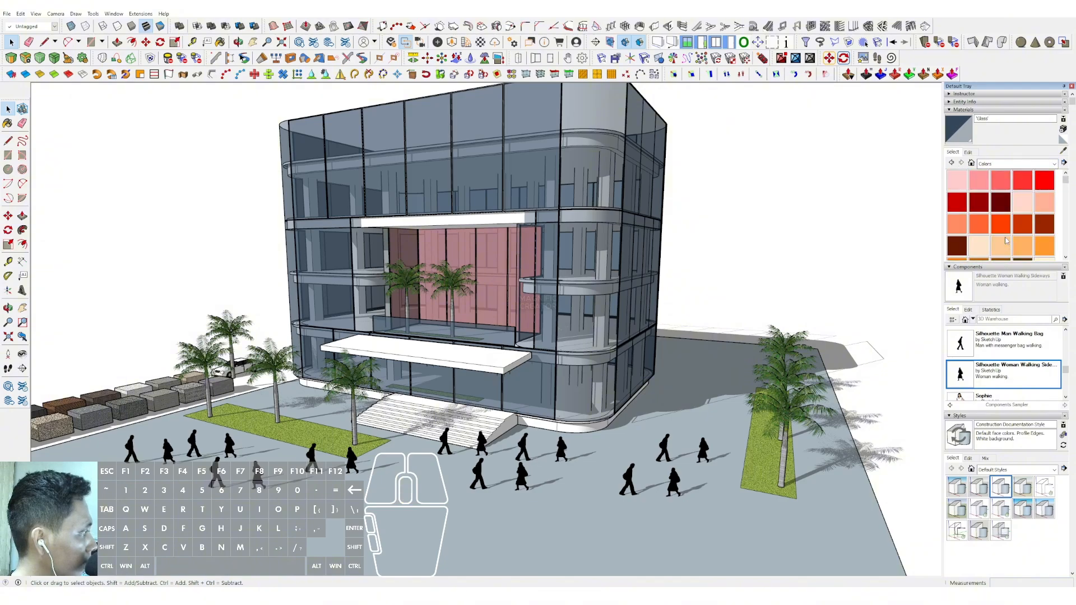
click(1037, 230)
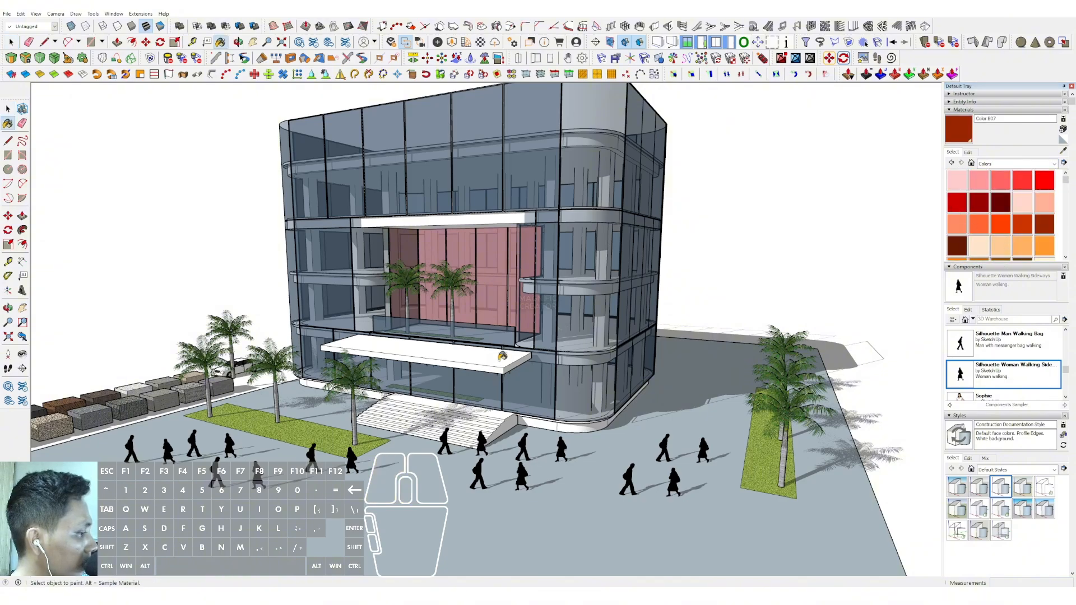
click(968, 151)
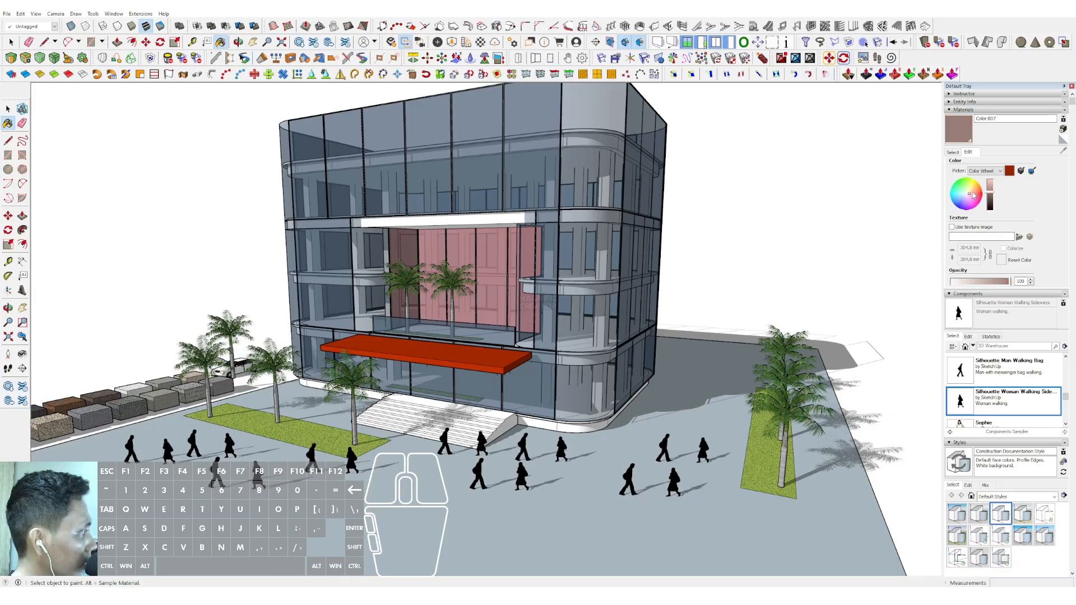
click(992, 198)
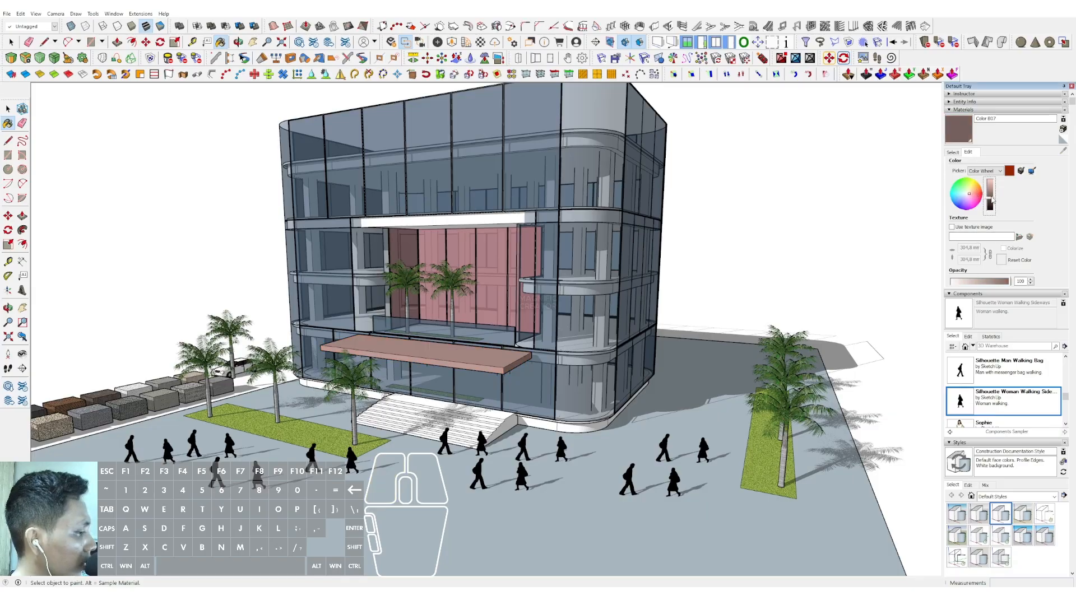
- Make the building's base slab component unique
middle_drag(490, 366, 606, 286)
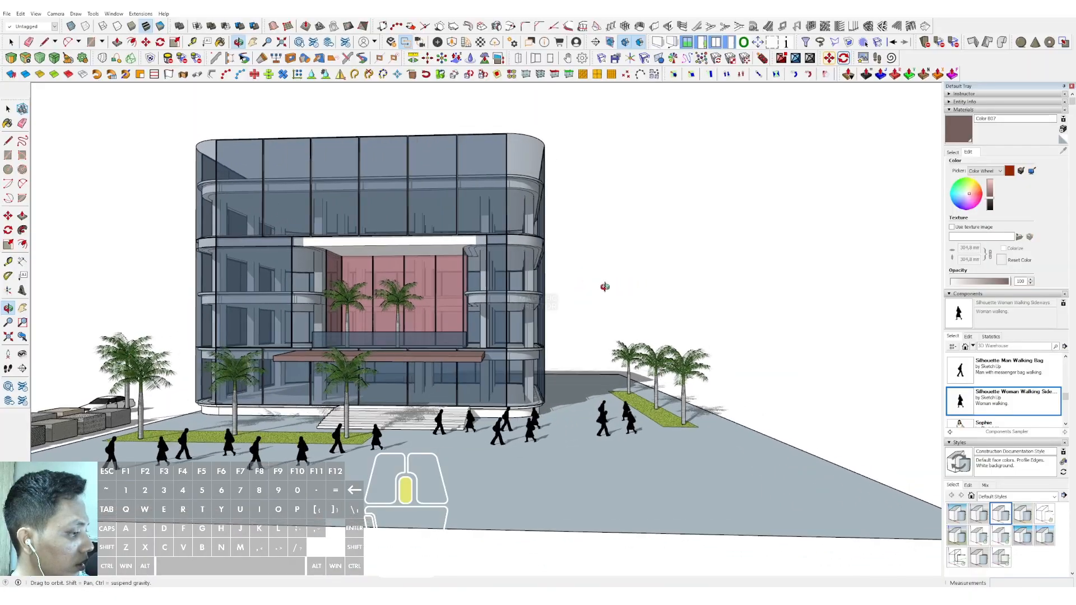
scroll(407, 317, up, 5)
scroll(408, 320, up, 3)
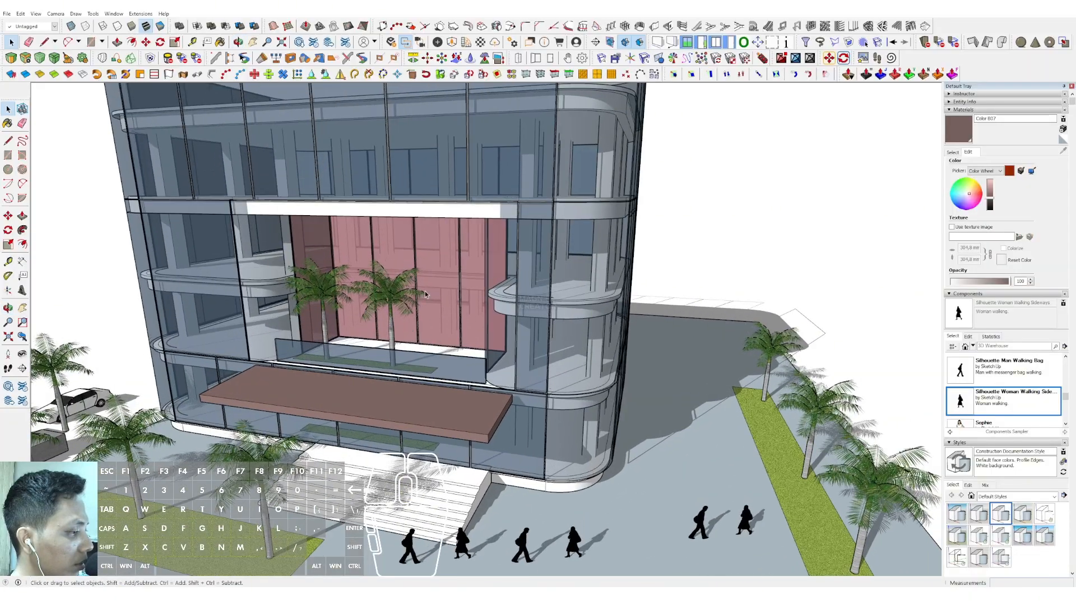
scroll(394, 310, down, 3)
scroll(429, 395, down, 1)
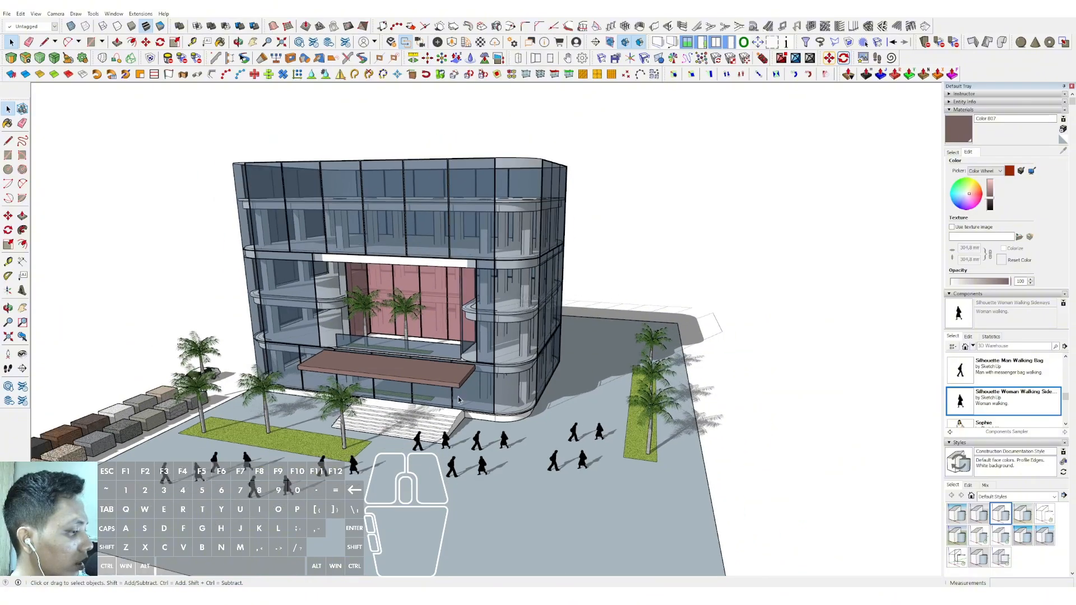
scroll(515, 422, up, 3)
scroll(514, 422, up, 1)
click(521, 423)
scroll(496, 402, down, 3)
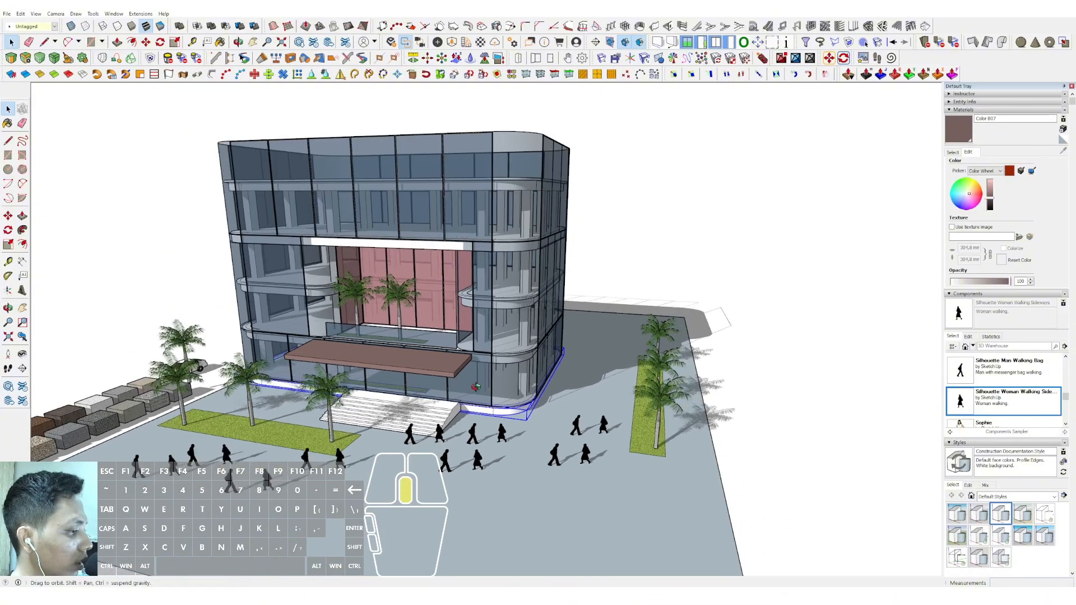
scroll(499, 411, up, 3)
right_click(498, 414)
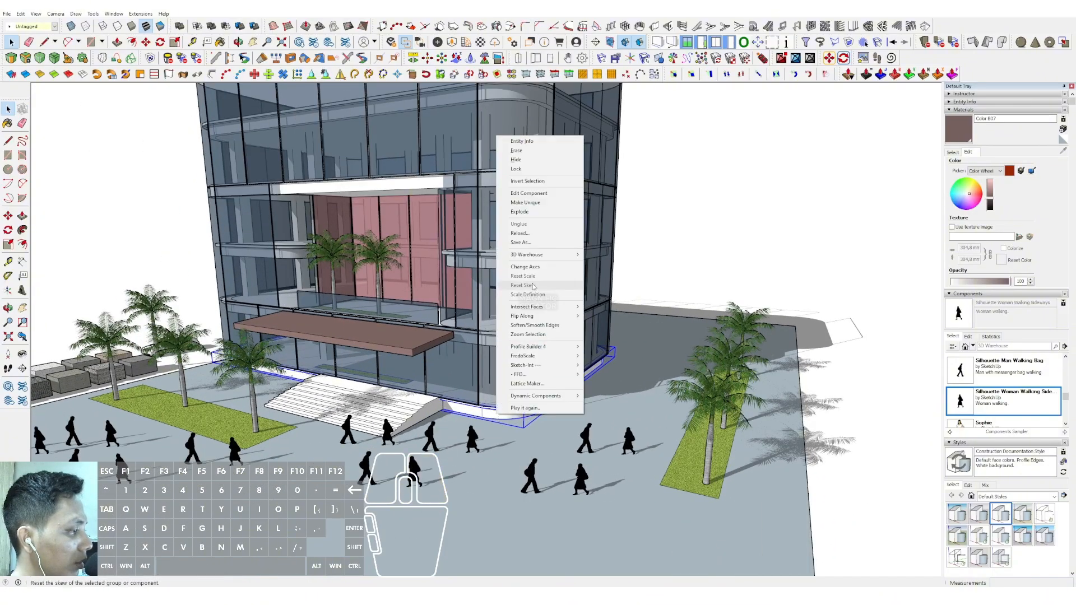
click(527, 204)
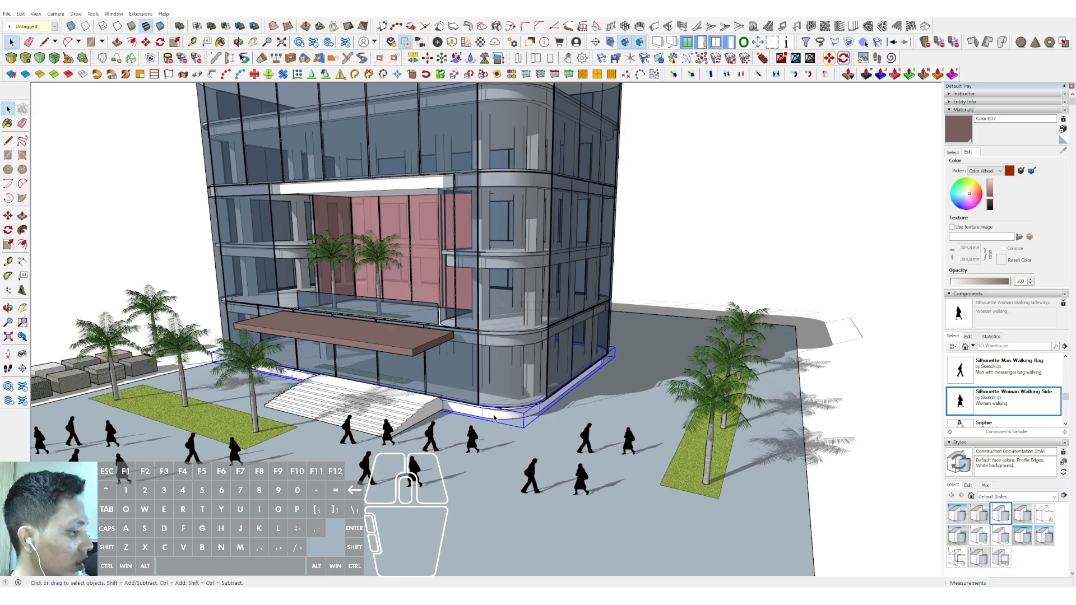
- Open the base slab component, erase the unneeded edges along its front, and close the component
triple_click(494, 418)
scroll(412, 387, up, 3)
middle_drag(410, 387, 414, 414)
key(e)
drag(406, 372, 350, 360)
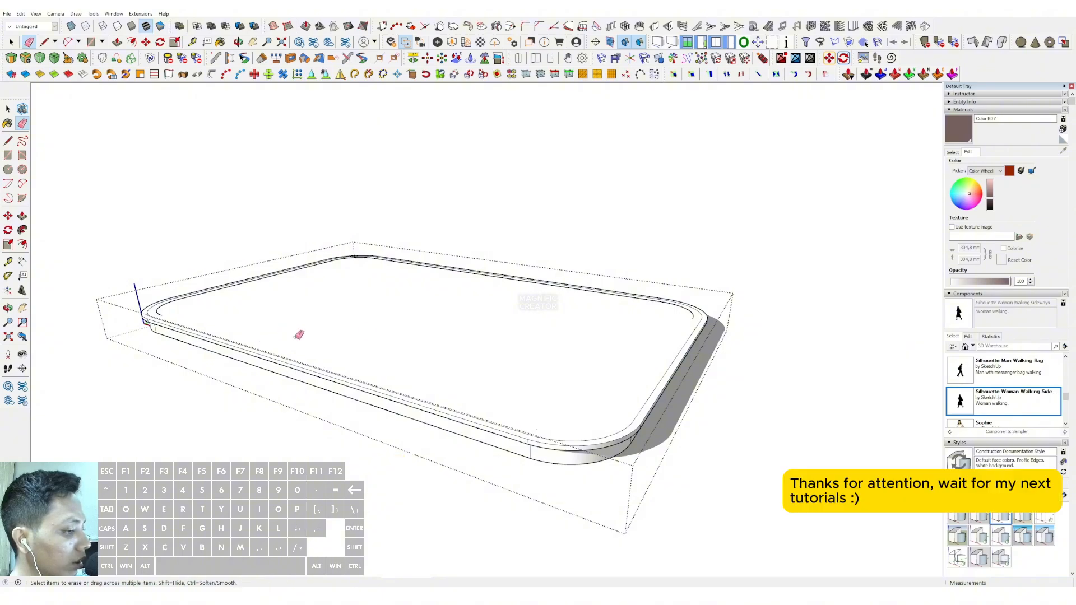
scroll(757, 236, down, 3)
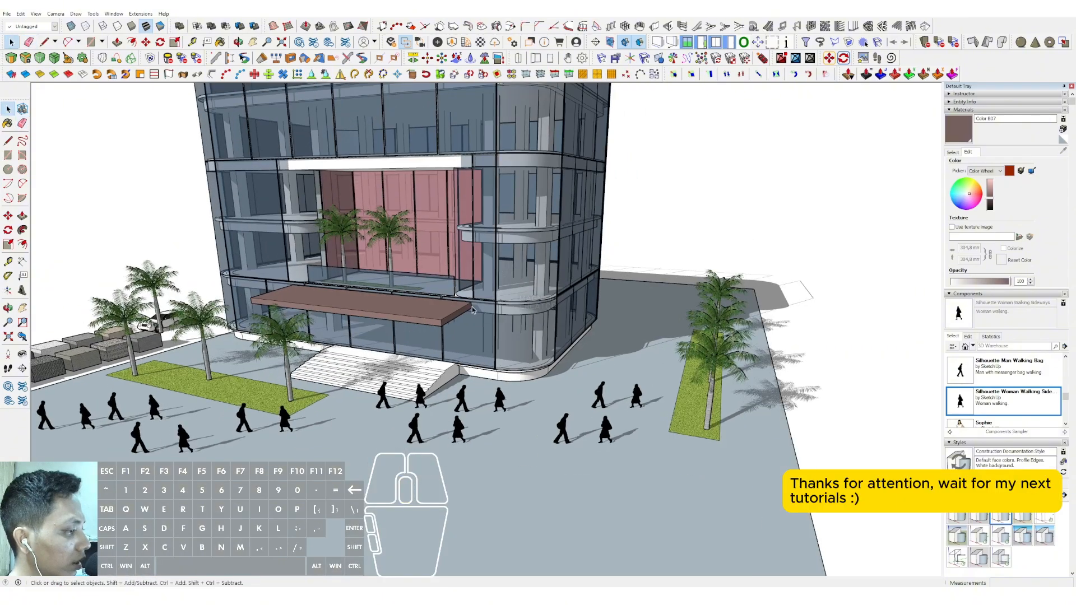